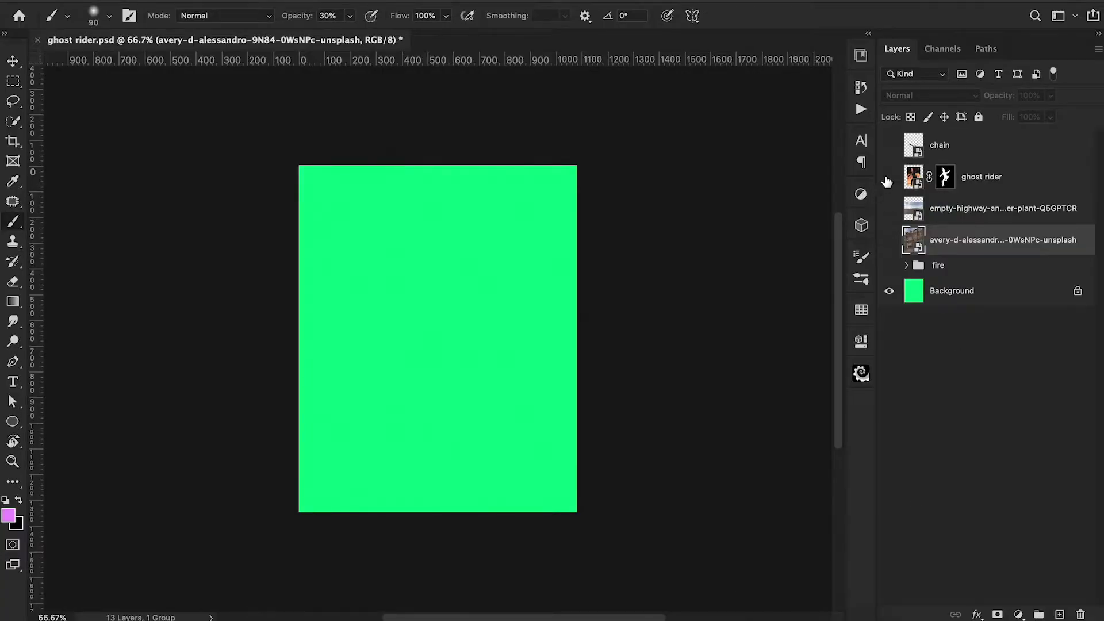
Step: Show the ghost rider and building layers, then enlarge the building to 17.80%, tilt it -9.21°, and shift it upward
left_click(889, 178)
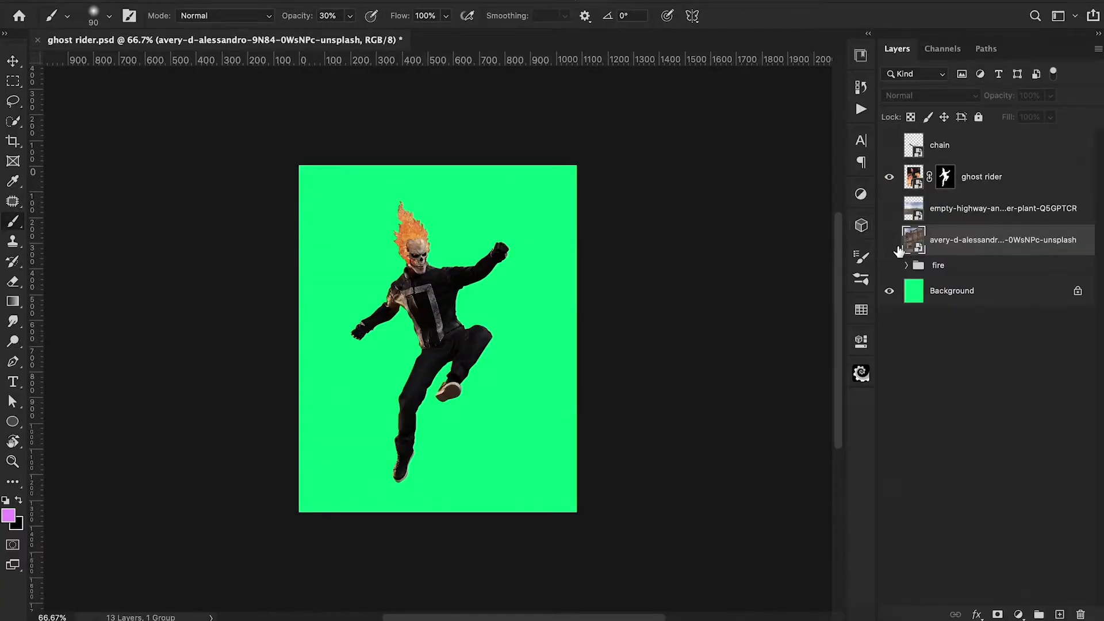
left_click(890, 240)
key("ctrl+t")
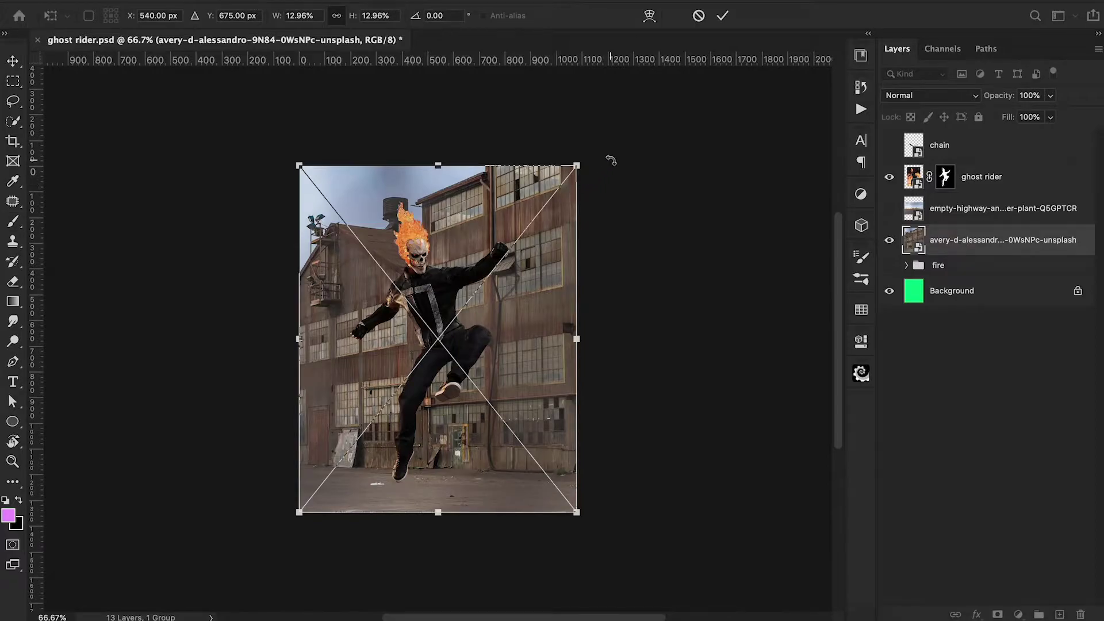
left_click_drag(578, 167, 610, 138)
left_click_drag(675, 150, 636, 108)
left_click_drag(522, 309, 523, 247)
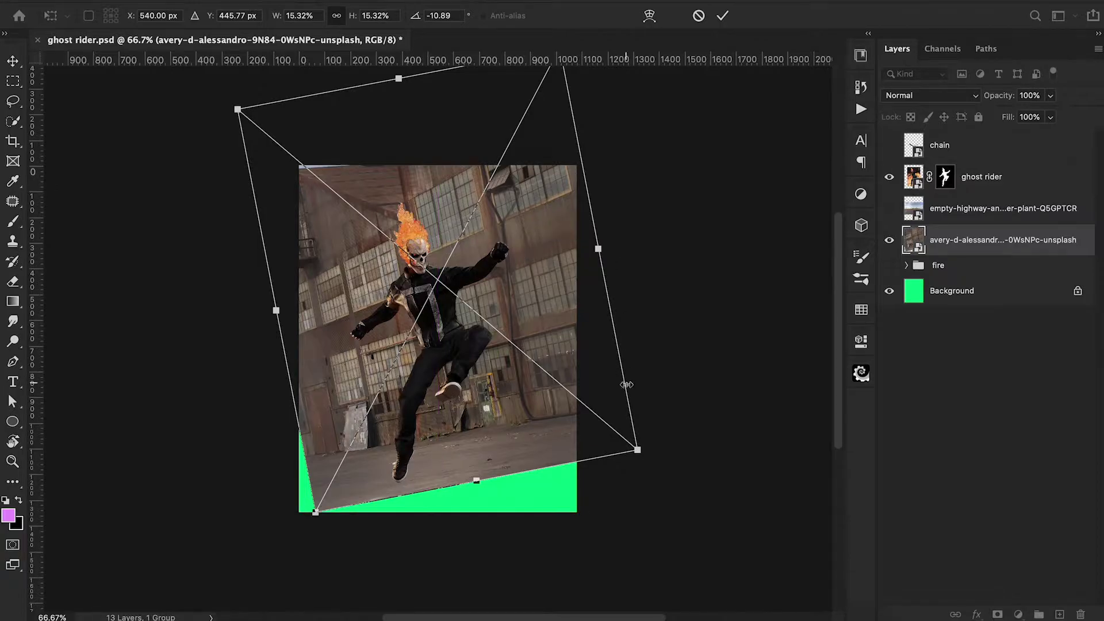
left_click_drag(637, 449, 659, 468)
left_click_drag(563, 477, 555, 400)
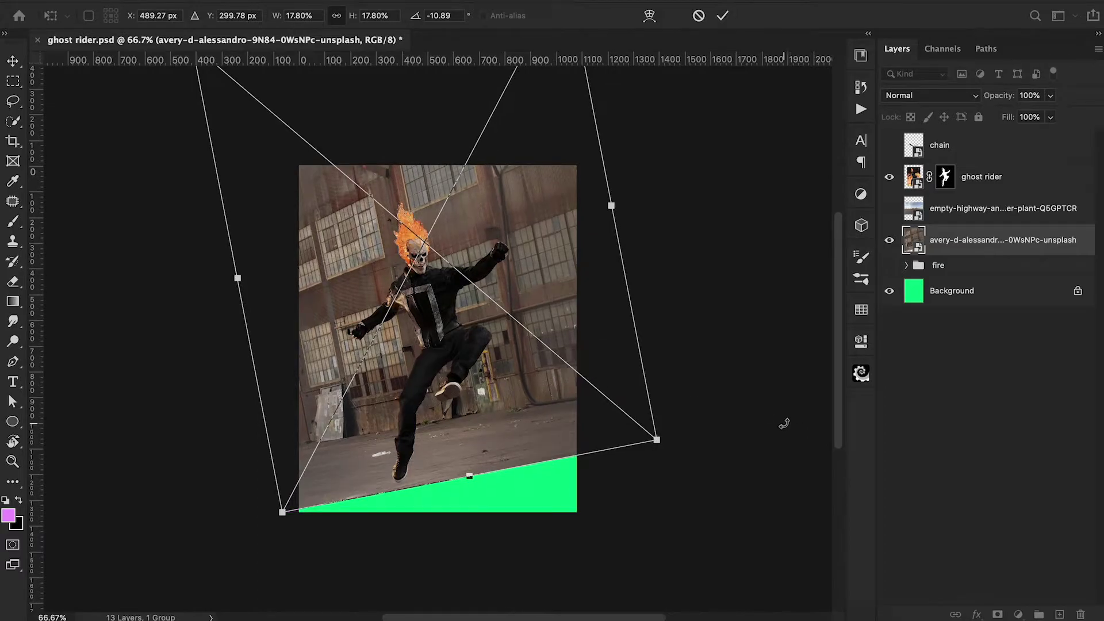
left_click_drag(784, 424, 781, 436)
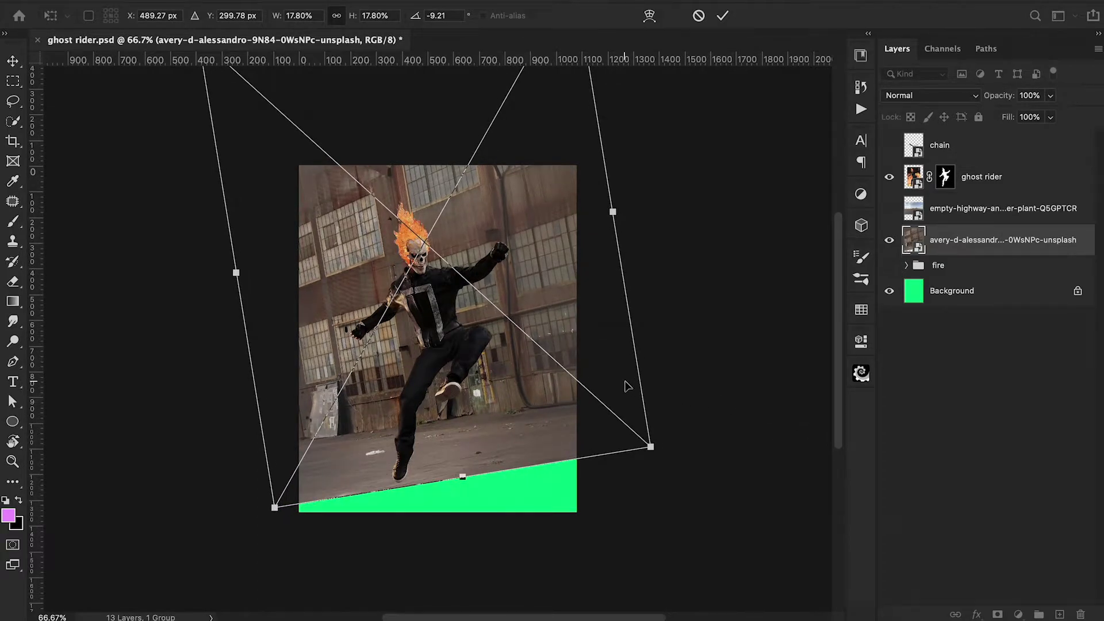
key("Return")
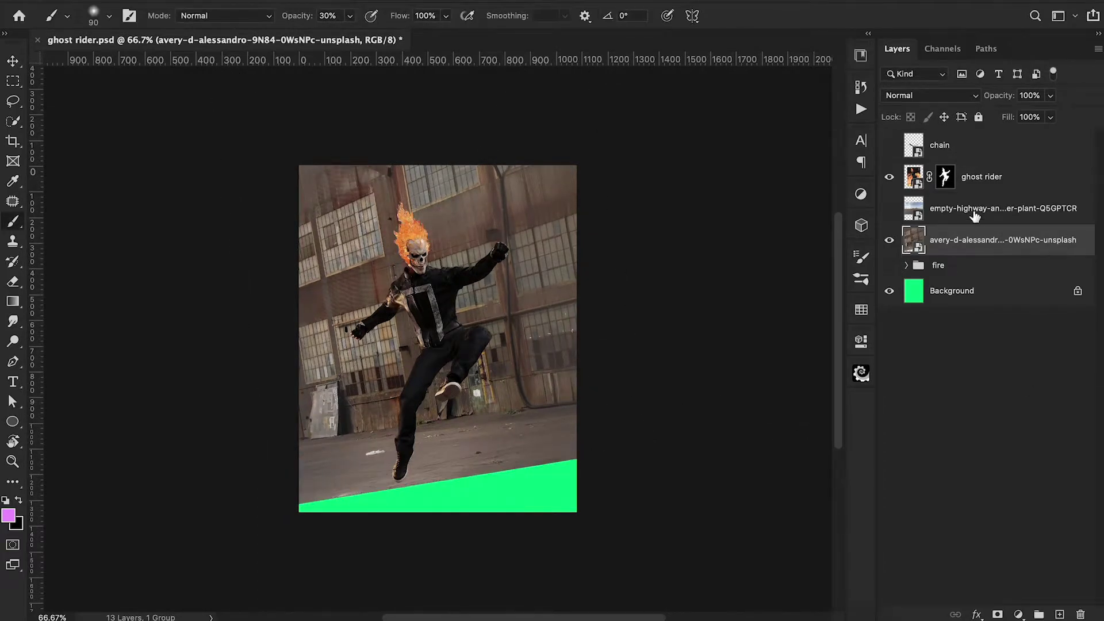
Step: Select the sky band of the empty-highway layer, about 1080 × 461 px, and hide it with an inverted layer mask
left_click(975, 213)
left_click(889, 208, "alt")
key("m")
left_click_drag(281, 239, 610, 359)
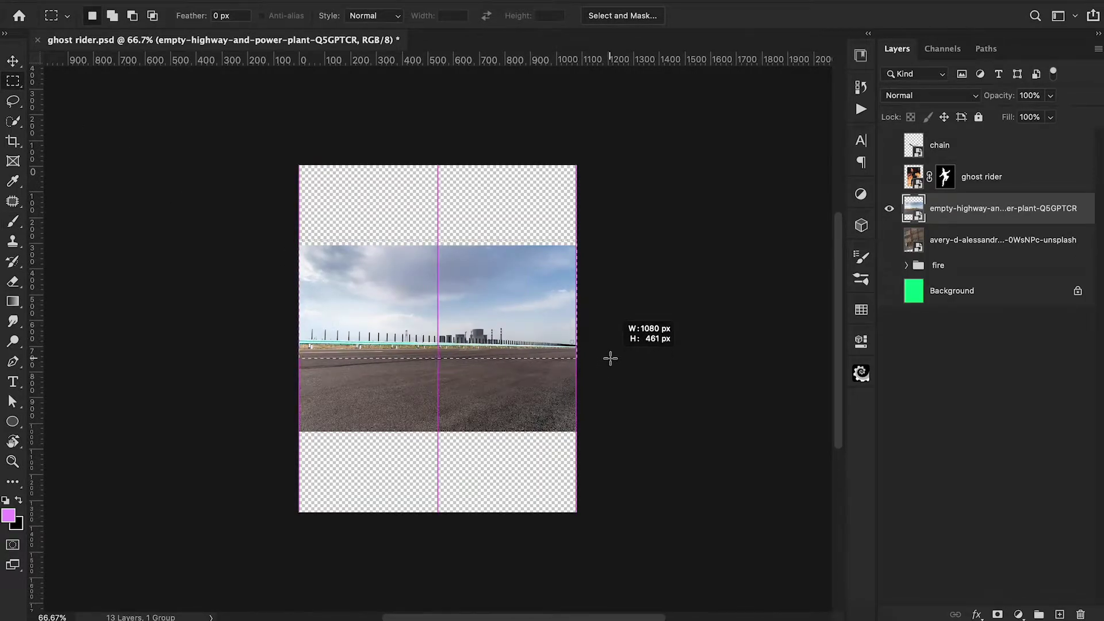
left_click_drag(611, 358, 610, 358)
left_click(889, 209, "alt")
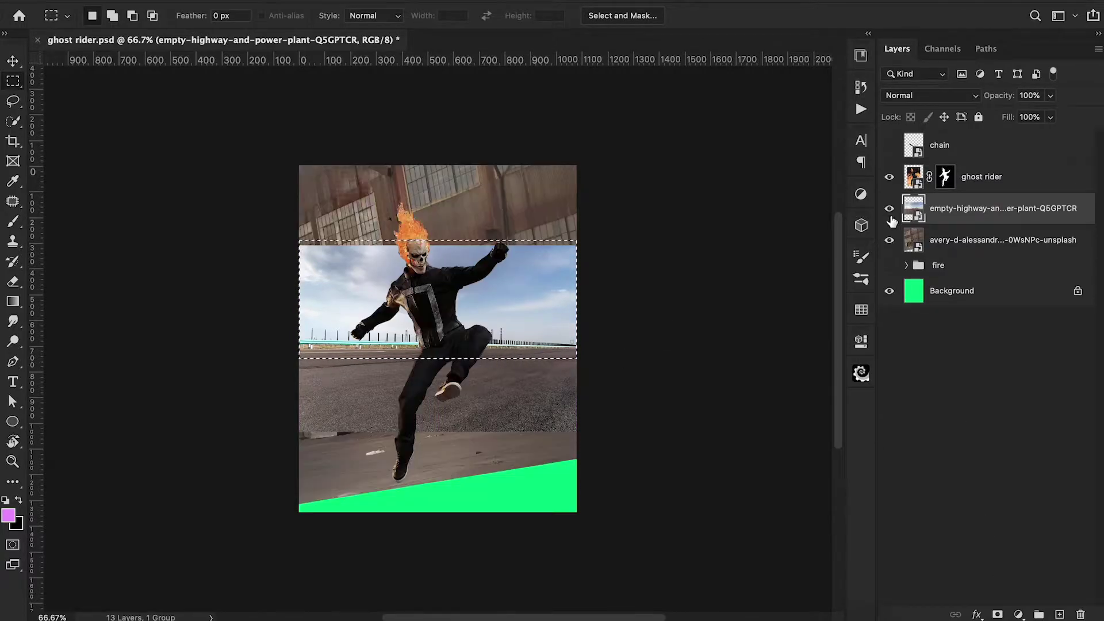
left_click(998, 614)
key("super+i")
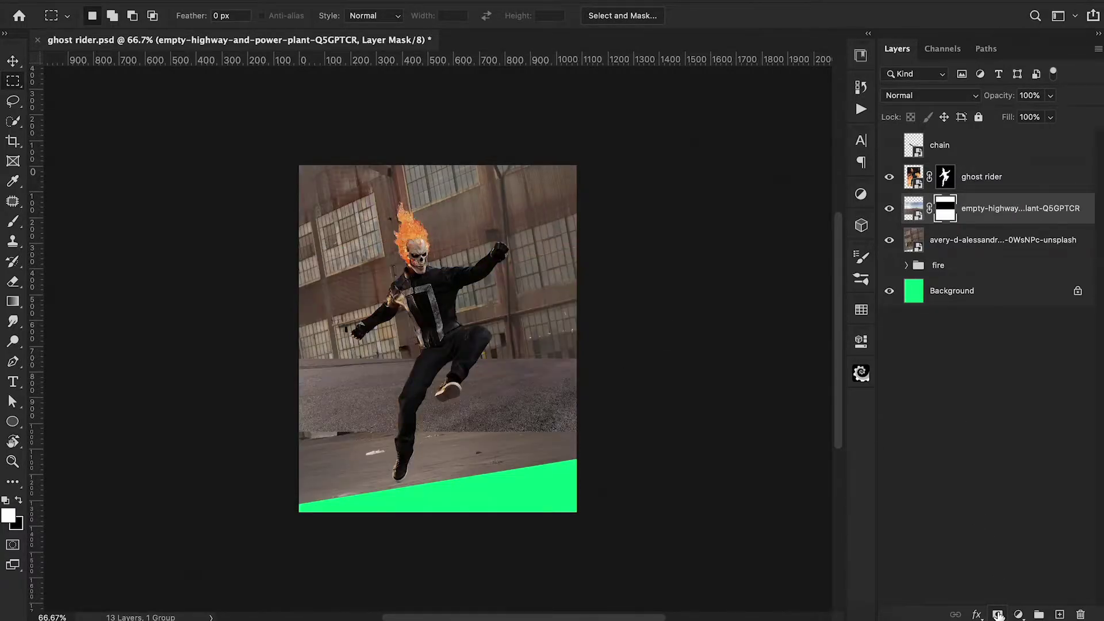
Step: Enlarge the masked highway image, tilt it counterclockwise to match the building, and move it down to cover the bottom of the canvas
left_click(910, 208)
key("super+t")
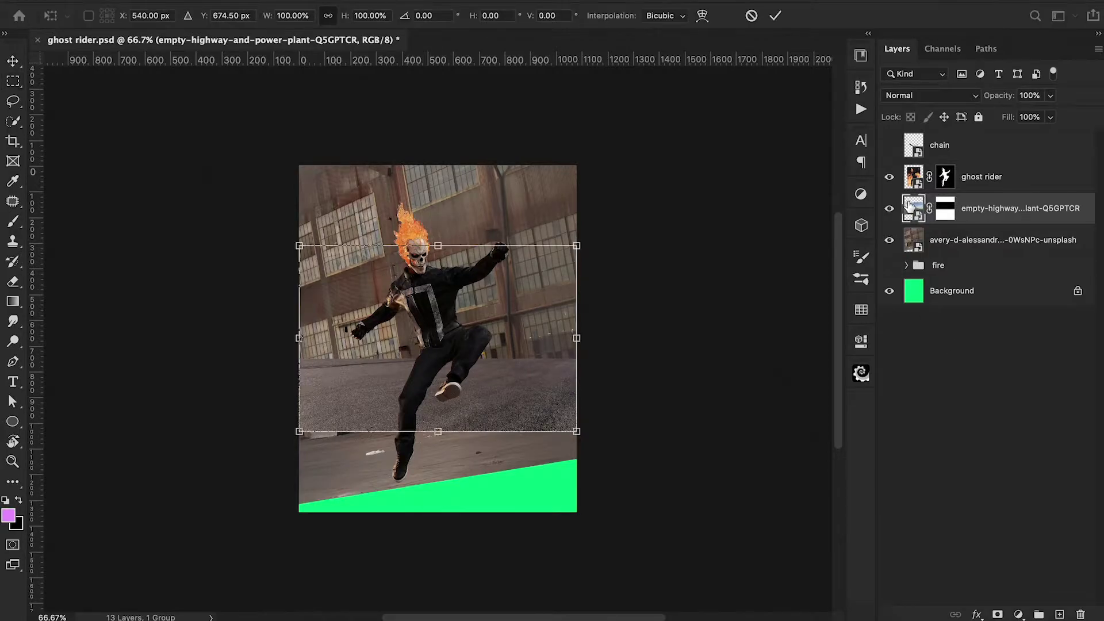
left_click_drag(577, 248, 637, 204)
left_click_drag(720, 226, 710, 185)
left_click_drag(604, 305, 605, 374)
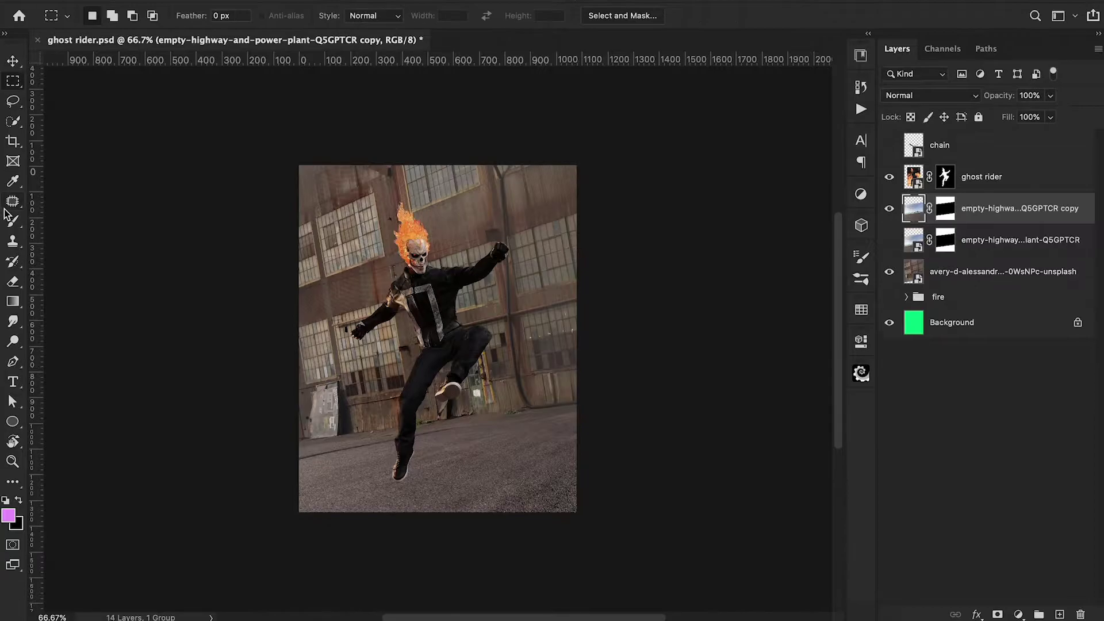
Step: Patch the seam between the copied highway layer and the building's ground, and ready a default-colour brush on the layer mask
left_click(12, 205)
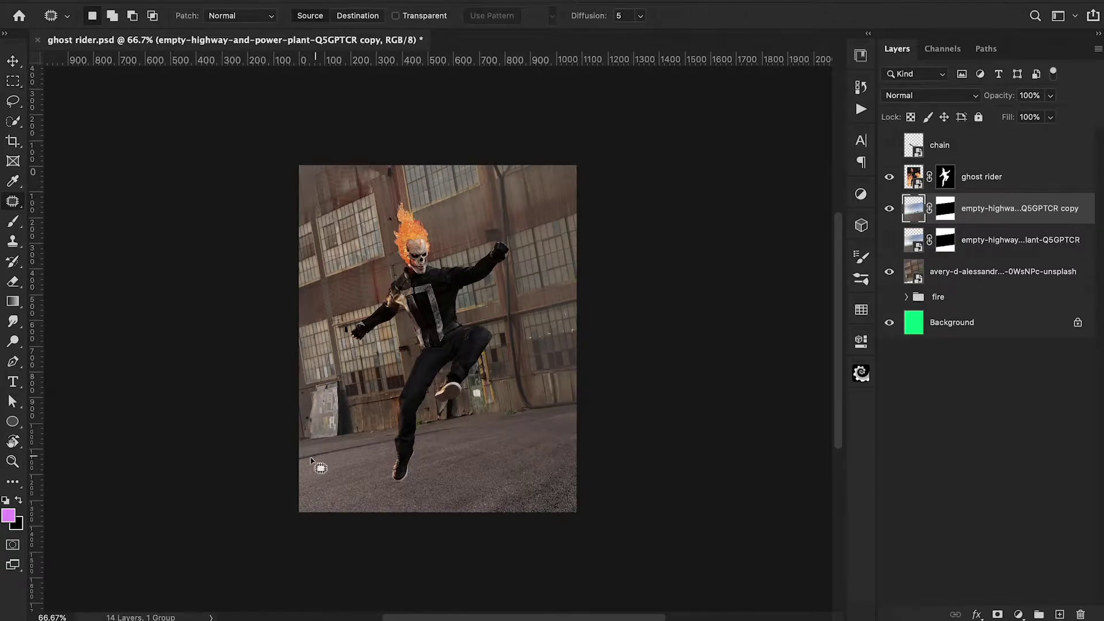
mouse_move(315, 455)
left_mouse_down()
mouse_move(414, 430)
mouse_move(337, 473)
mouse_move(291, 460)
mouse_move(344, 470)
left_mouse_up()
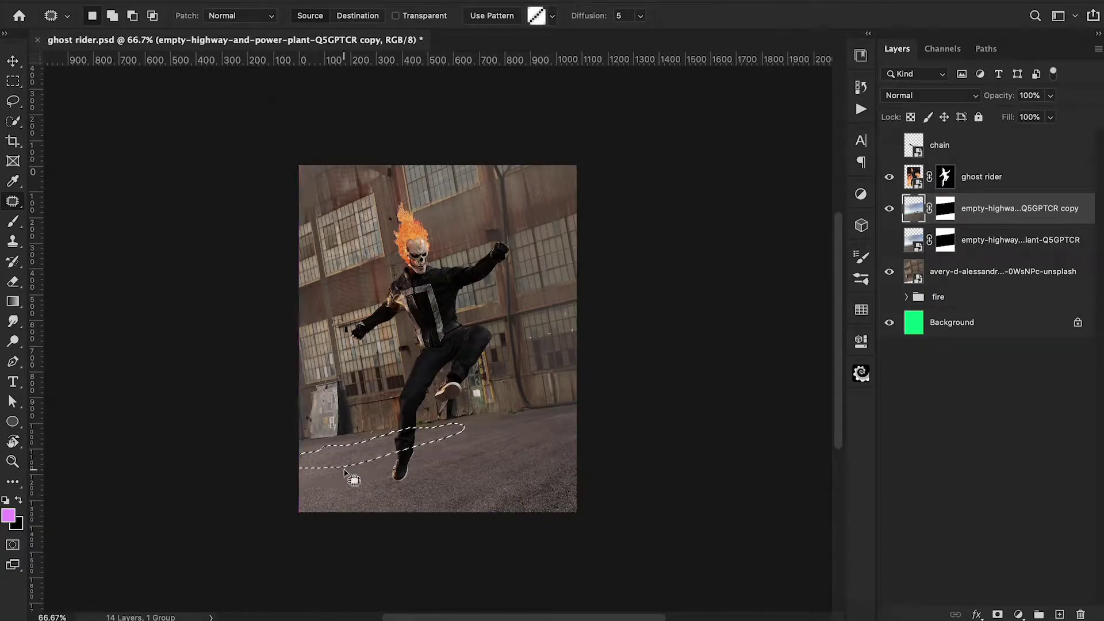
key("super+d")
key("super+1")
key("super+backslash")
key("b")
key("d")
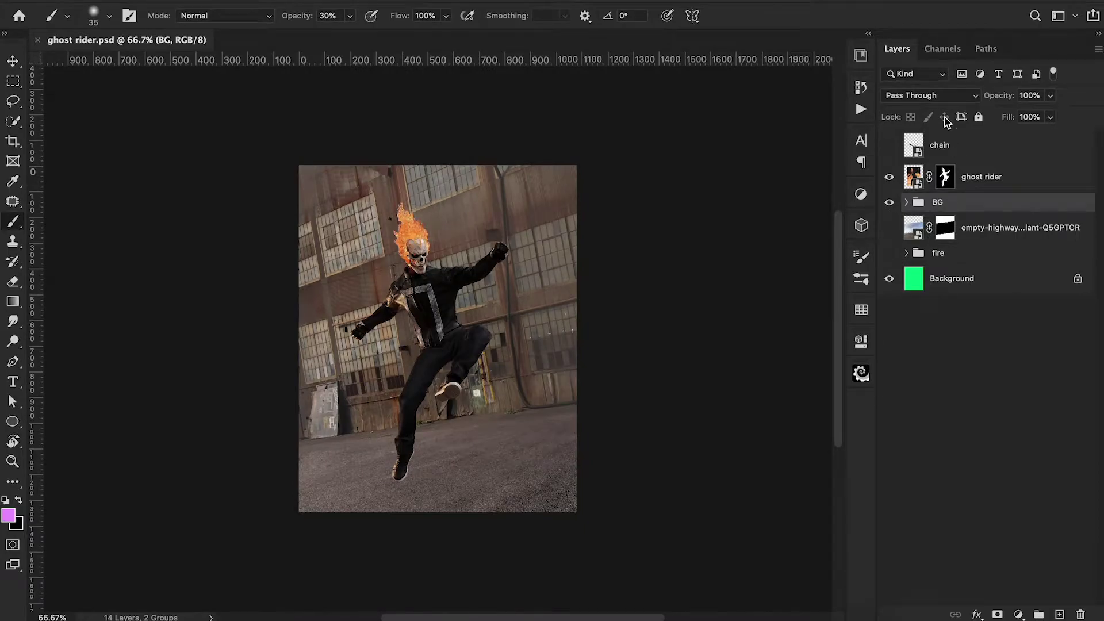
Step: Show the chain layer and duplicate it three times
left_click(891, 148)
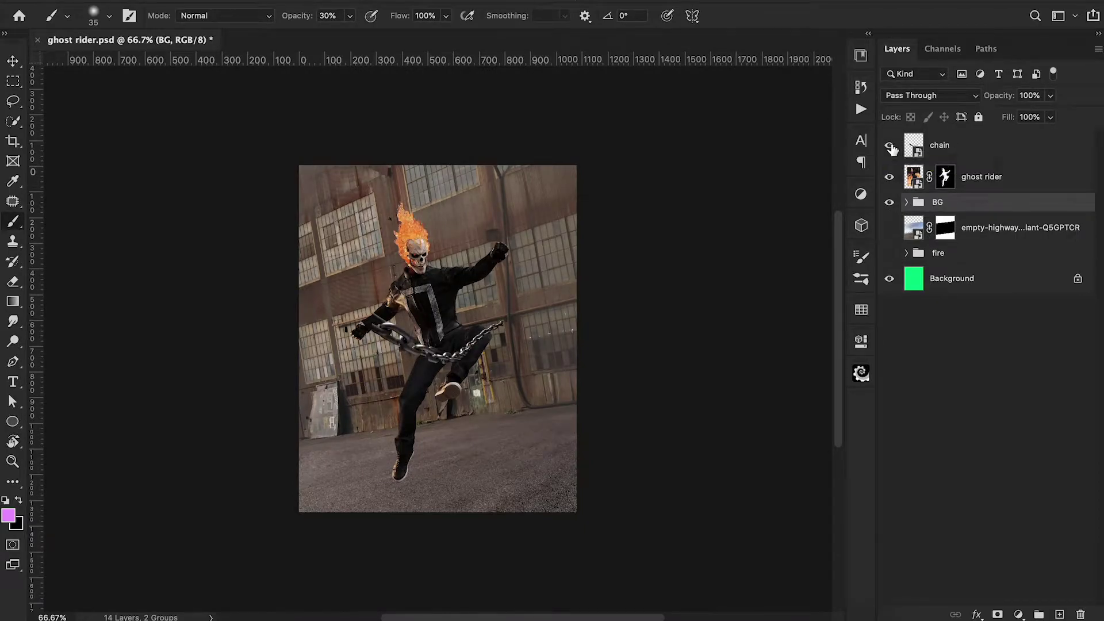
left_click(962, 148)
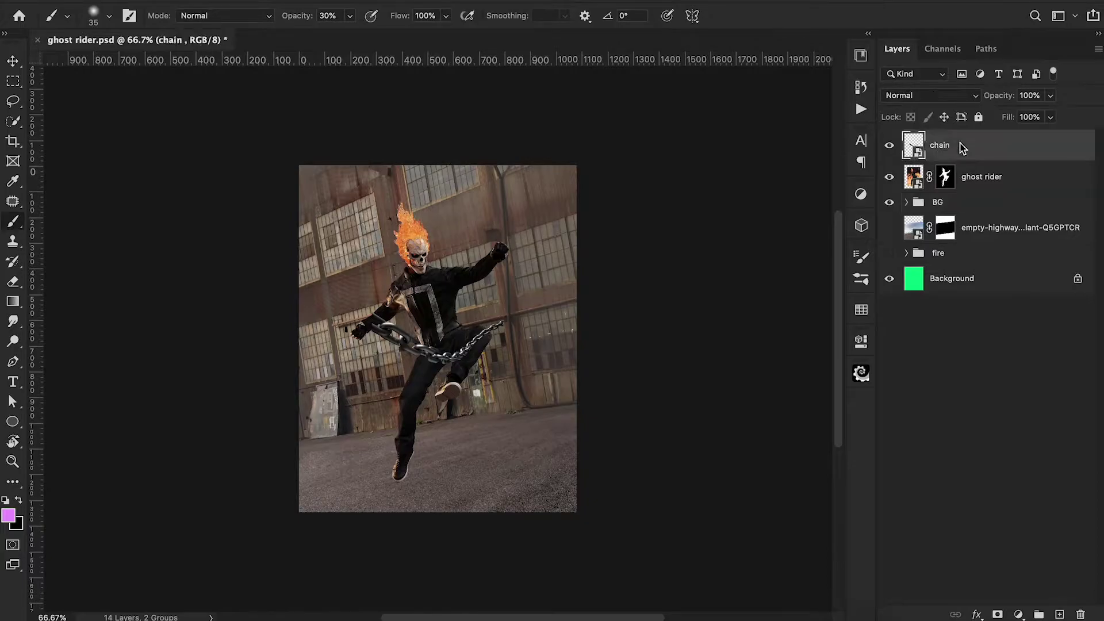
key("super+j")
key("super+j")
key("super+j")
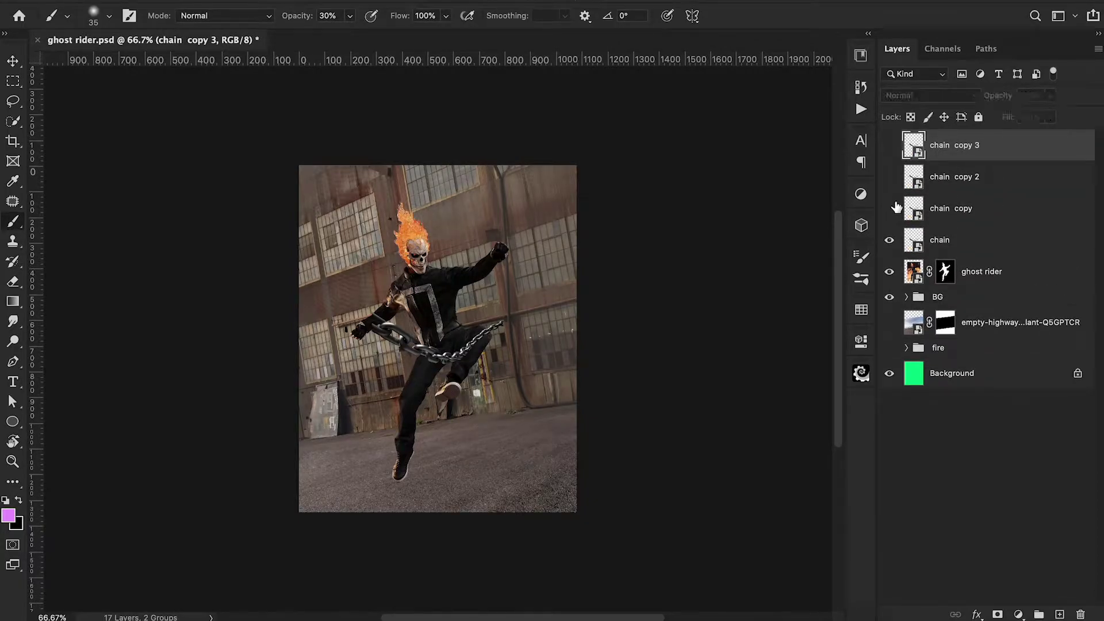
Step: Flip the original chain horizontally, enlarge it to about 184%, tilt it about 10° counterclockwise, and place it across the rider's lower legs
left_click(960, 247)
key("super+t")
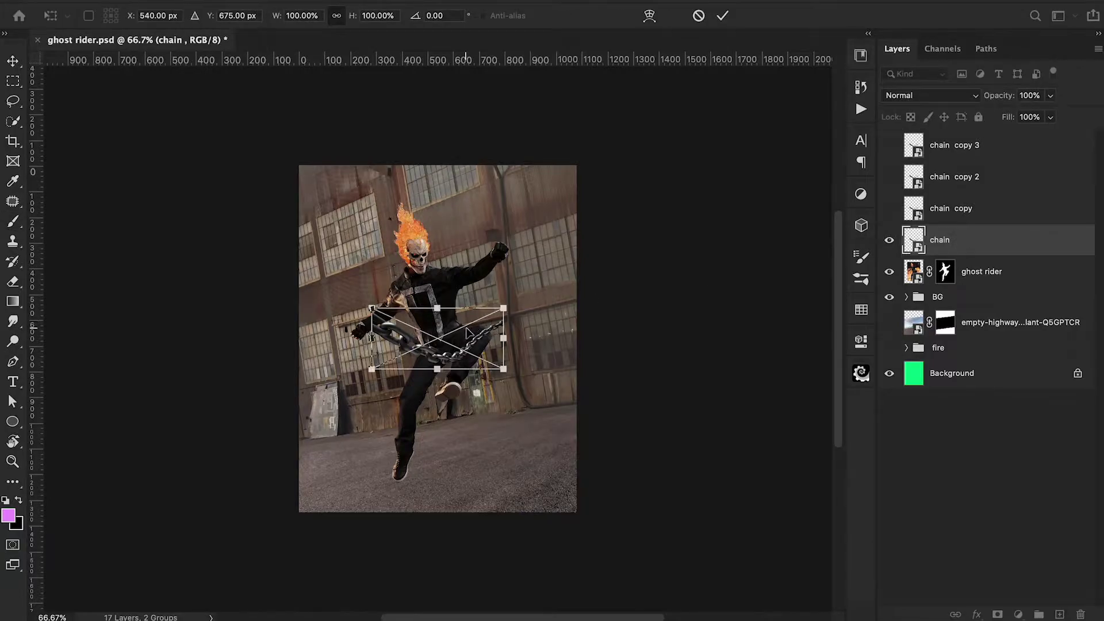
right_click(467, 330)
left_click(486, 572)
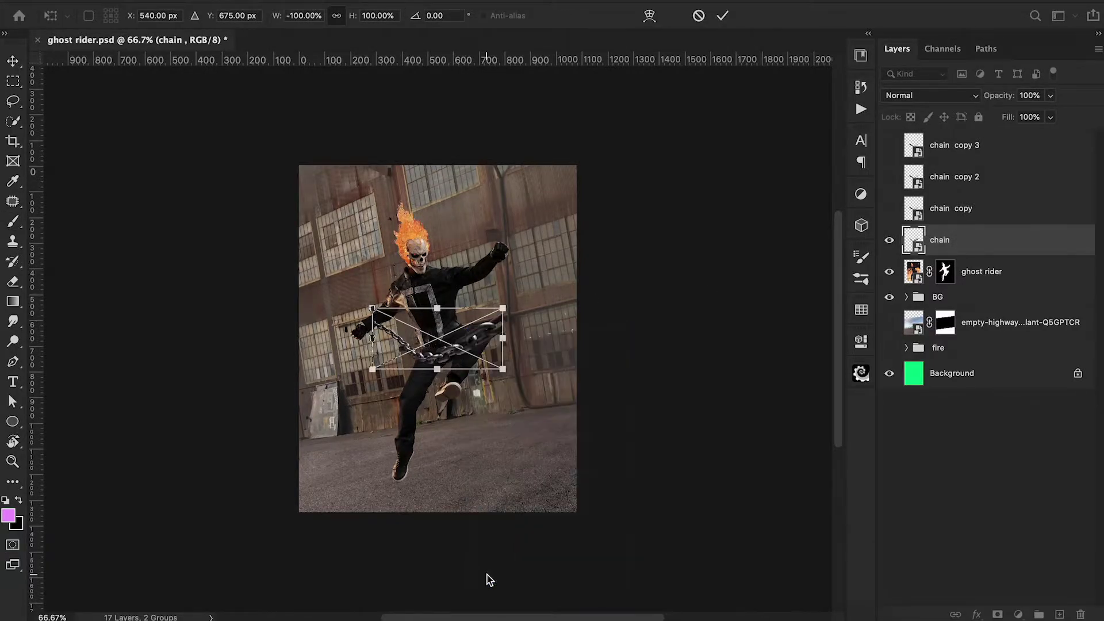
left_click_drag(504, 308, 607, 265)
left_click_drag(510, 333, 536, 386)
key("Return")
key("b")
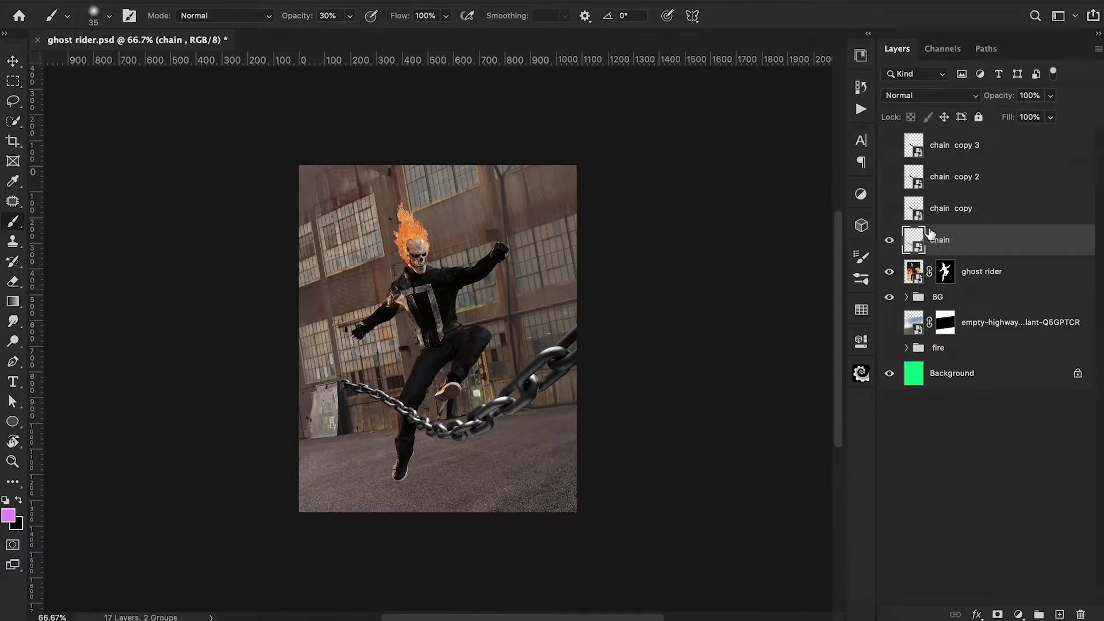
Step: Duplicate the enlarged chain, flip the duplicate horizontally, rotate it to 14.38°, and move it past the canvas's left edge
key("ctrl+j")
key("ctrl+t")
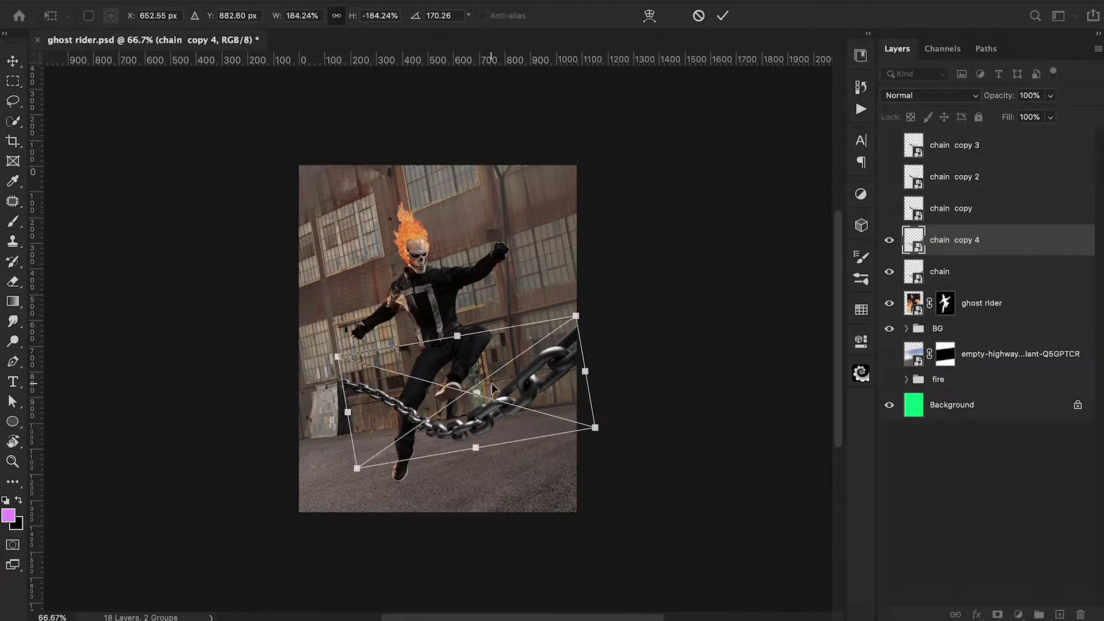
right_click(493, 383)
scroll(517, 575, "down", 2)
left_click(537, 594)
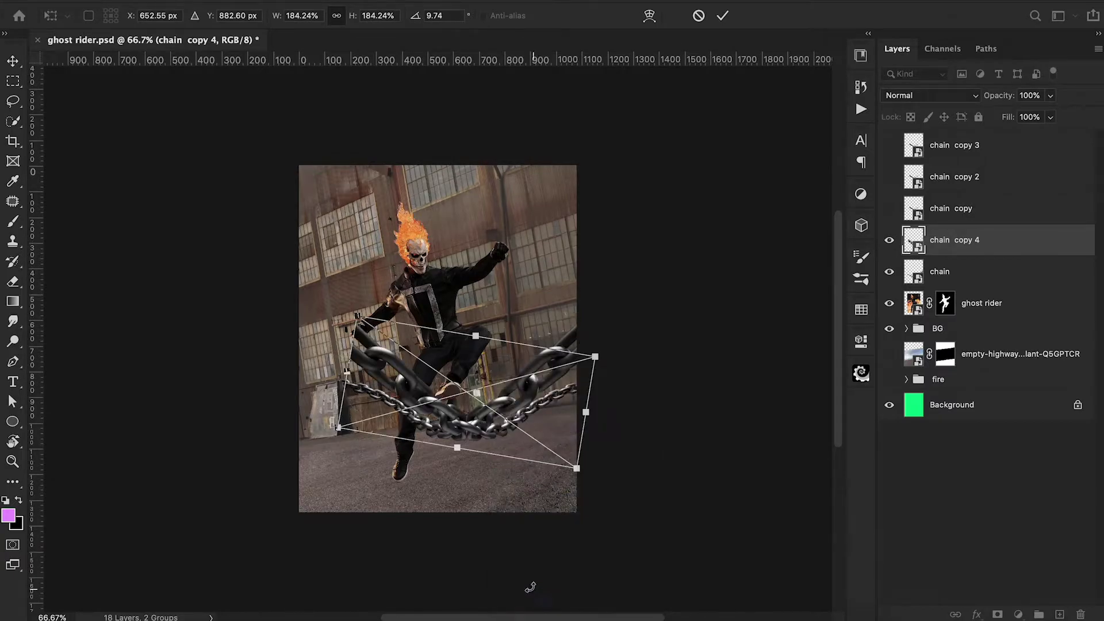
left_click_drag(476, 390, 232, 379)
left_click_drag(191, 260, 197, 253)
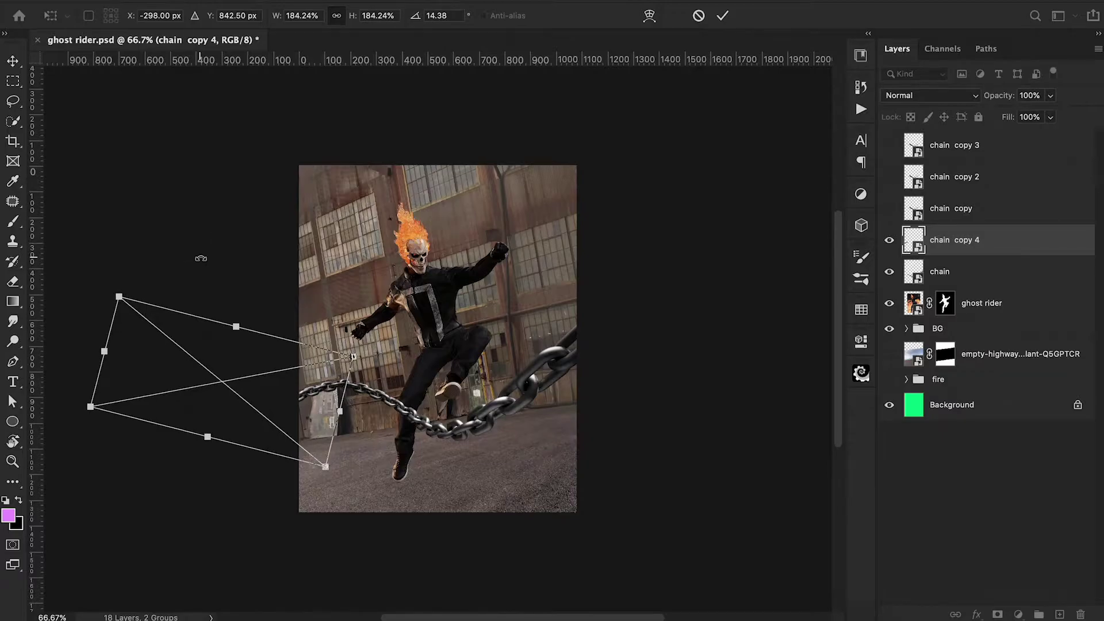
Step: Fine-tune the duplicated chain's position and rotation so its end links up with the first chain
key("ctrl+plus")
key("ctrl+plus")
left_click_drag(259, 274, 279, 279)
left_click_drag(581, 223, 580, 253)
left_click_drag(216, 269, 235, 233)
left_click_drag(563, 183, 538, 199)
left_click_drag(189, 256, 201, 209)
left_click_drag(538, 198, 590, 216)
left_click_drag(283, 282, 291, 243)
key("Return")
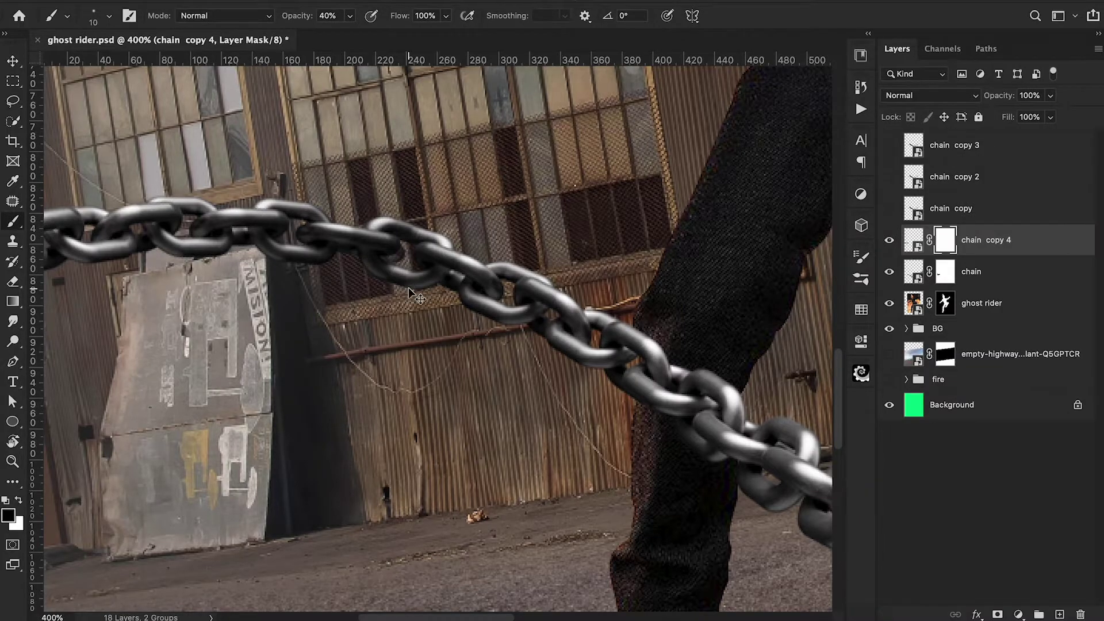
Step: Show the chain copy layer and move it partly off the canvas's left edge, with its thin end near the rider's lower fist
key("ctrl+1")
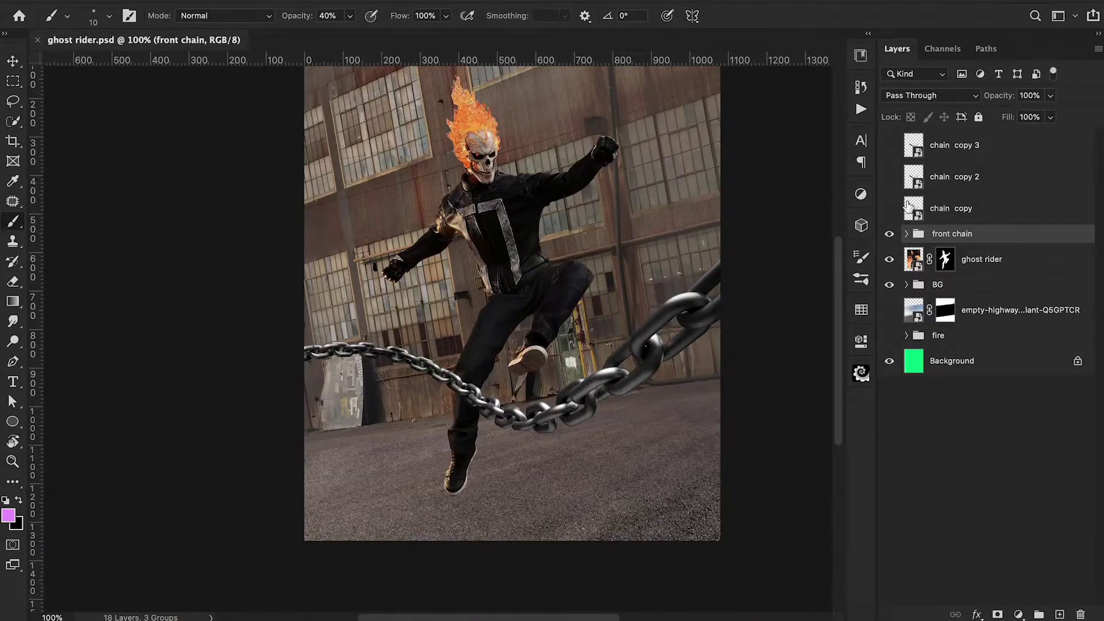
left_click(889, 210)
left_click(950, 208)
key("ctrl+t")
left_click_drag(574, 296, 340, 281)
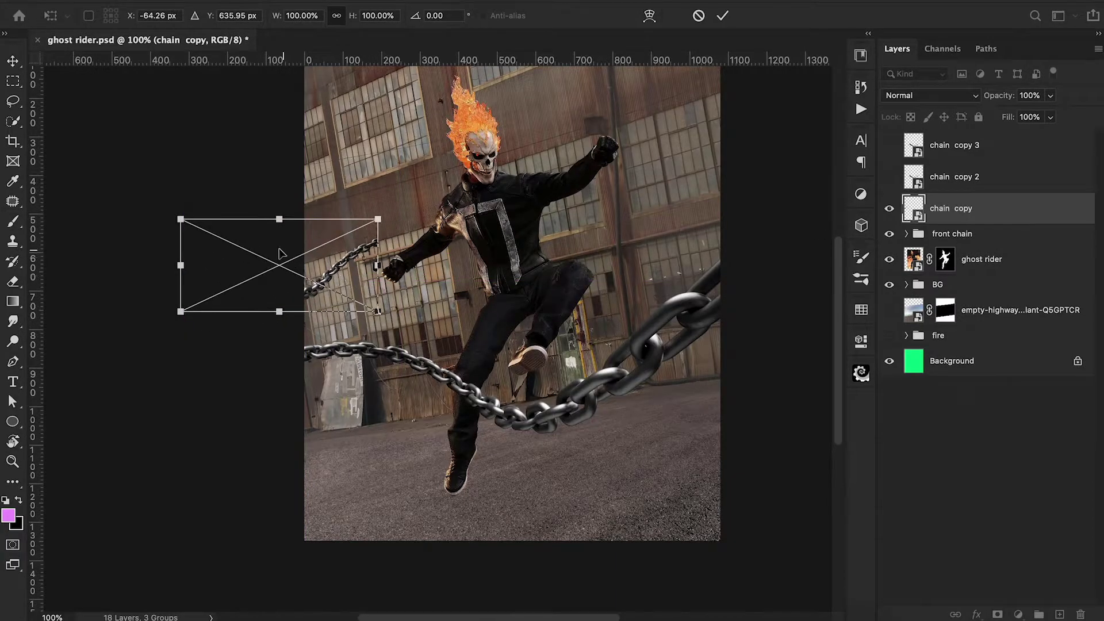
left_click_drag(228, 189, 226, 186)
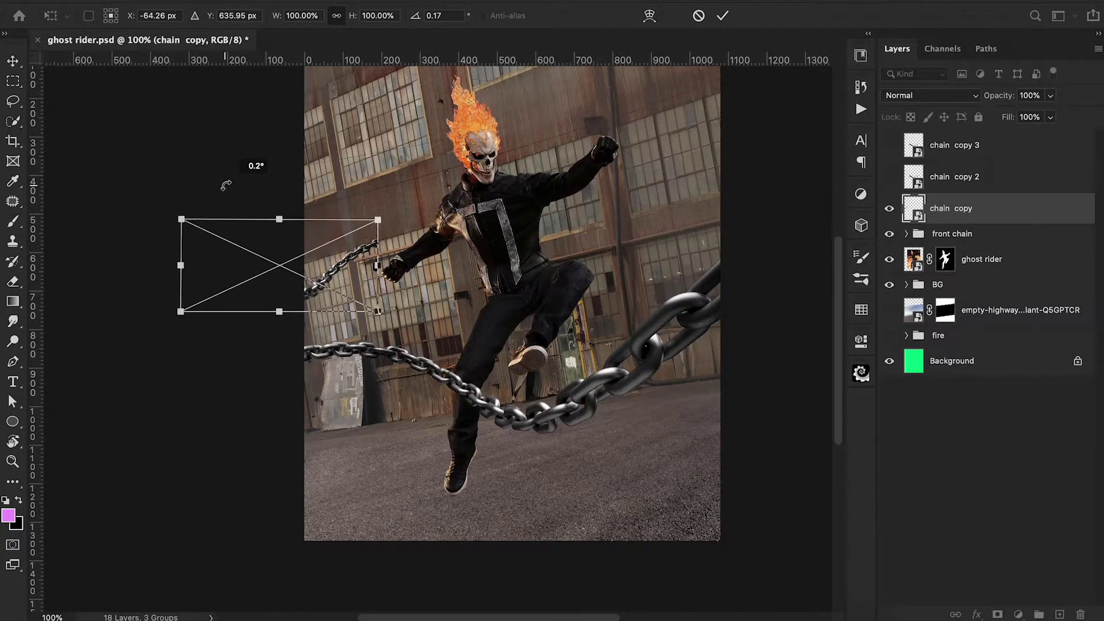
left_click_drag(311, 266, 300, 269)
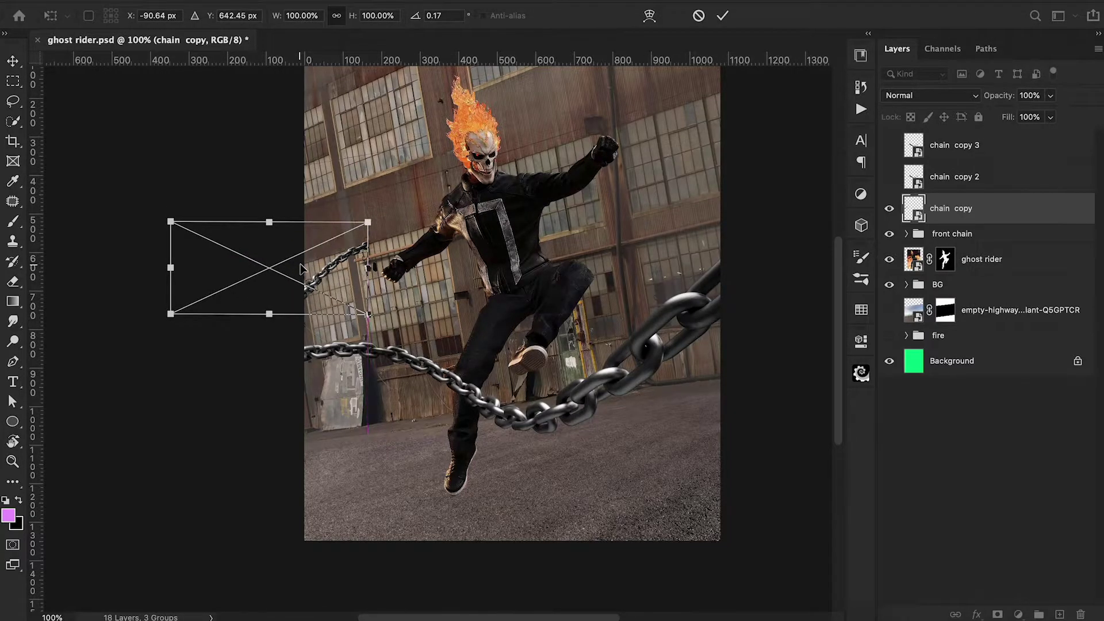
key("Return")
key("b")
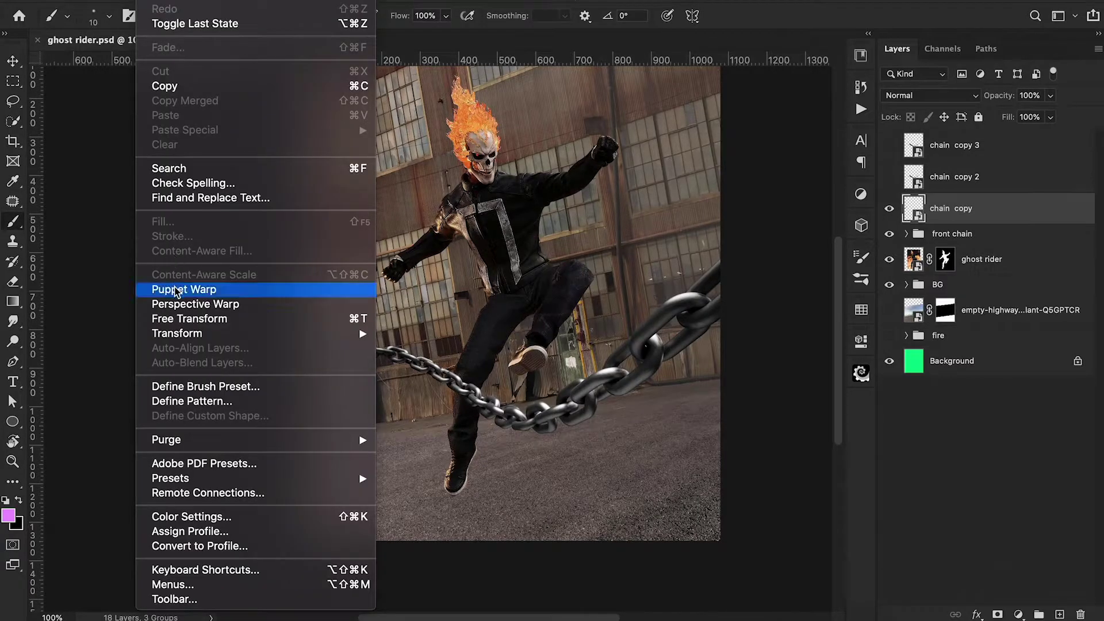
Step: Bend the thin end of the chain copy down toward the rider's lower fist with Puppet Warp
left_click(274, 289)
left_click(307, 291)
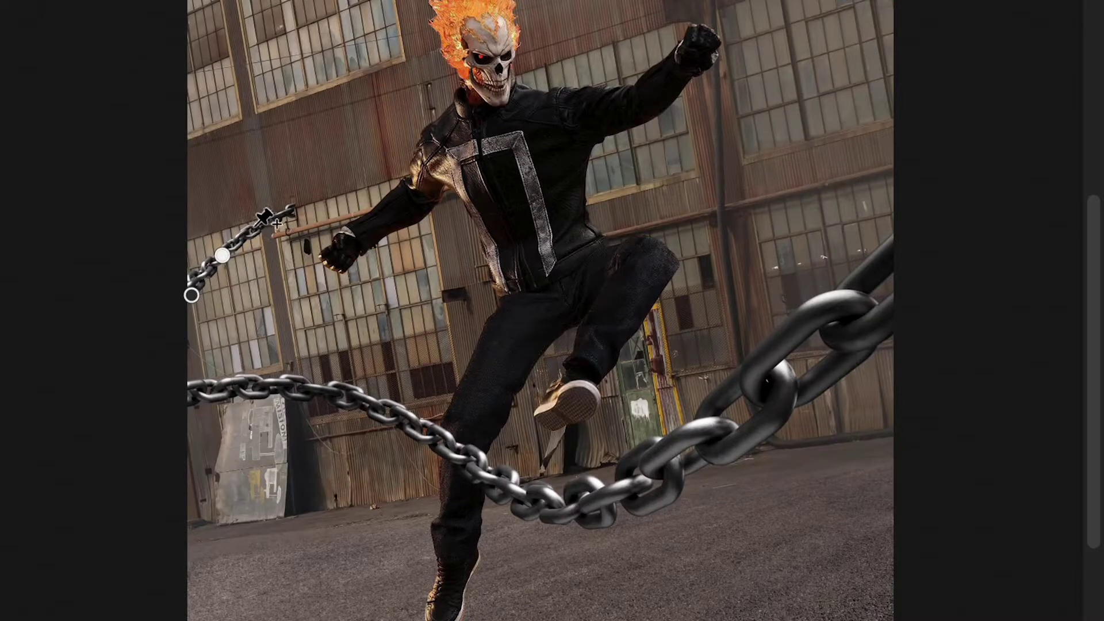
left_click_drag(291, 207, 294, 234)
key("Return")
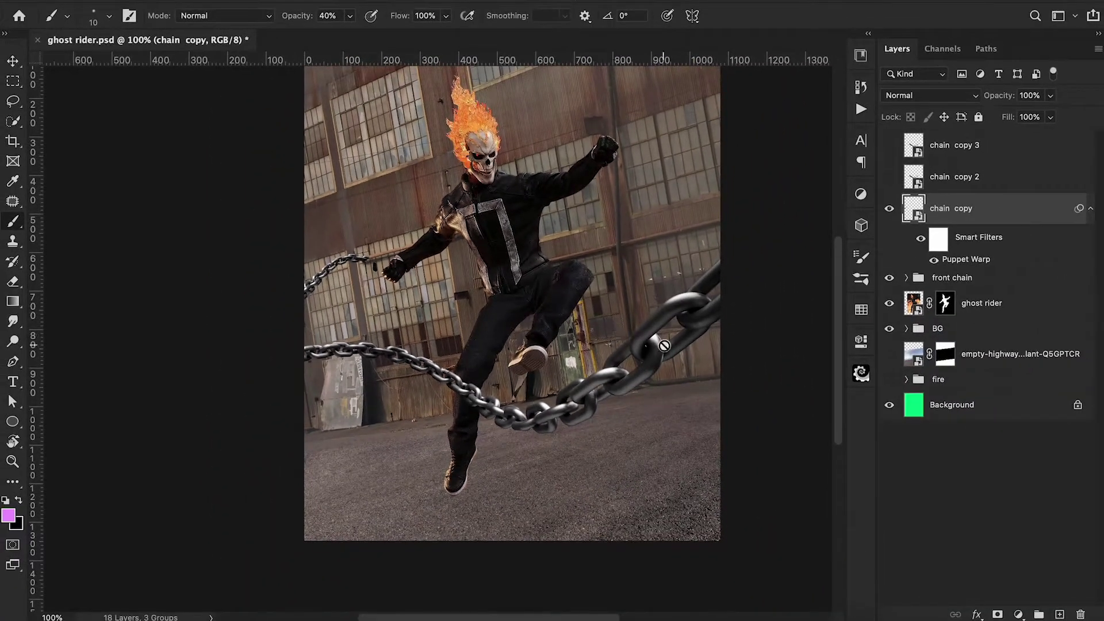
Step: Show chain copy 2, flip it horizontally, scale it to 87.60%, rotate it slightly, and place its thin end at the rider's lower fist
left_click(889, 178)
left_click(954, 181)
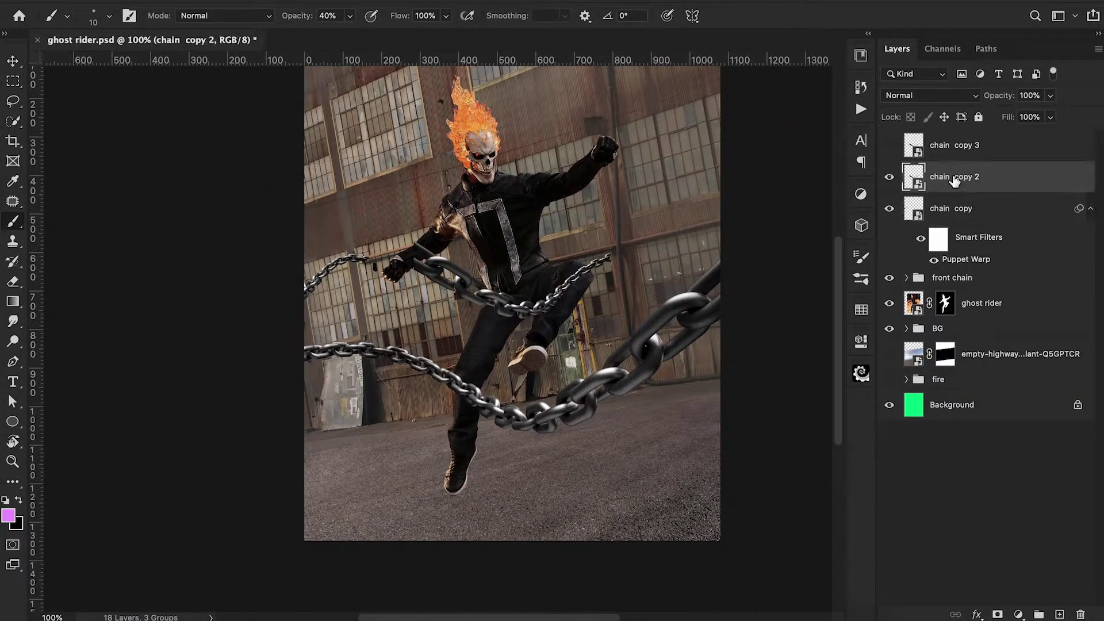
key("ctrl+t")
right_click(573, 295)
left_click(604, 525)
left_click_drag(653, 288, 590, 254)
right_click(590, 254)
left_click(597, 249)
left_click_drag(553, 293, 509, 296)
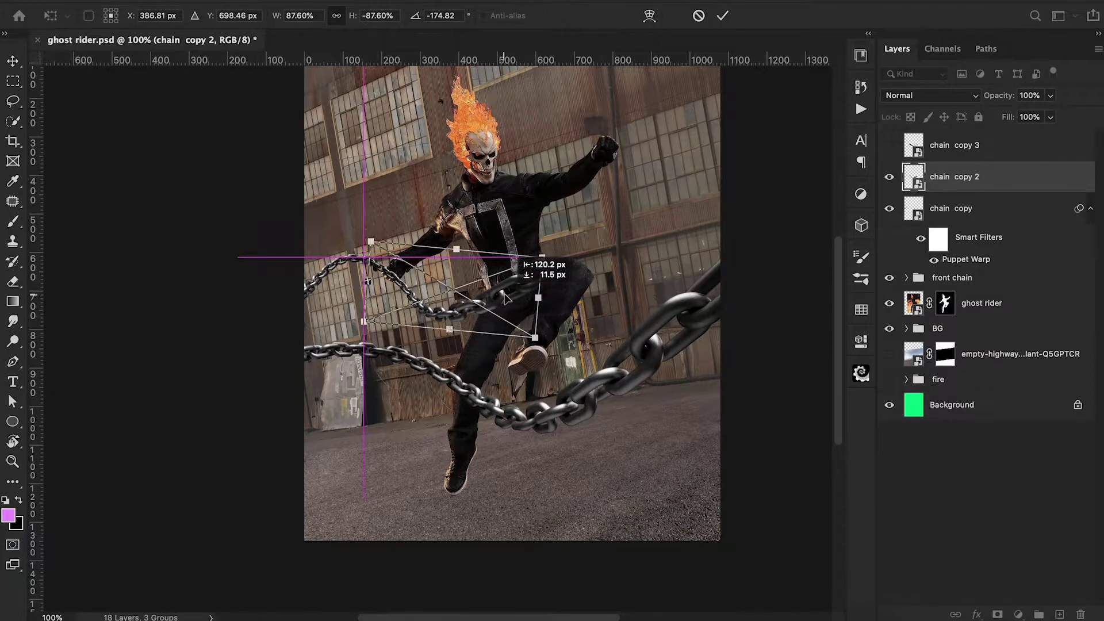
key("Return")
key("b")
Step: Refine the rotation and position of chain copy 2 so it continues the warped chain at the fist
key("ctrl+plus")
key("ctrl+t")
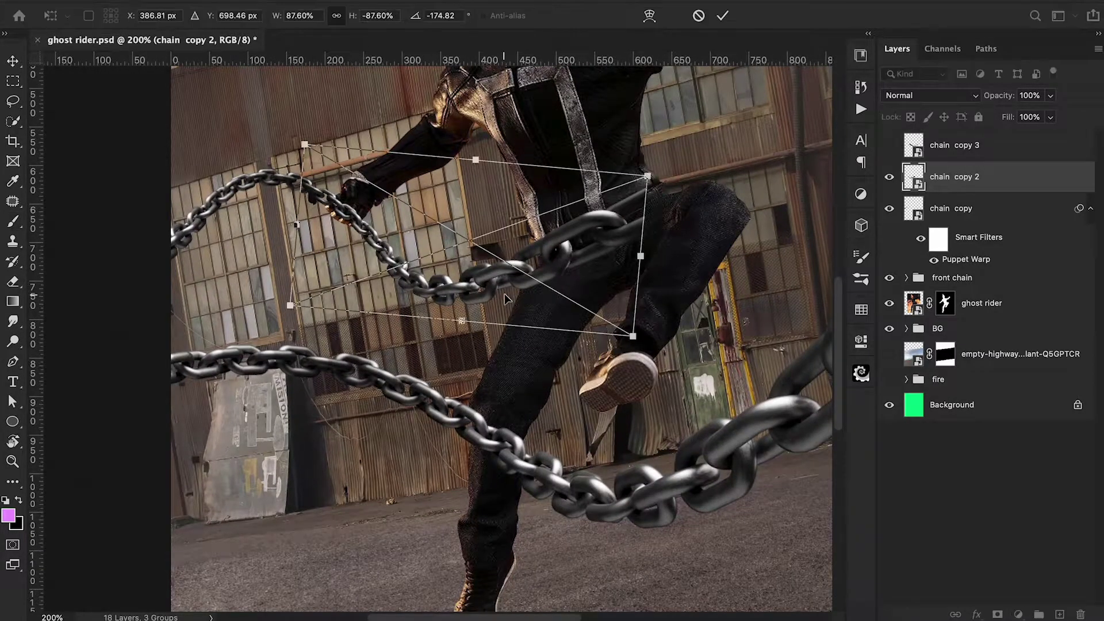
left_click_drag(458, 266, 451, 254)
left_click_drag(781, 239, 795, 183)
mouse_move(612, 258)
left_mouse_down()
mouse_move(600, 219)
mouse_move(594, 227)
left_mouse_up()
key("Return")
key("b")
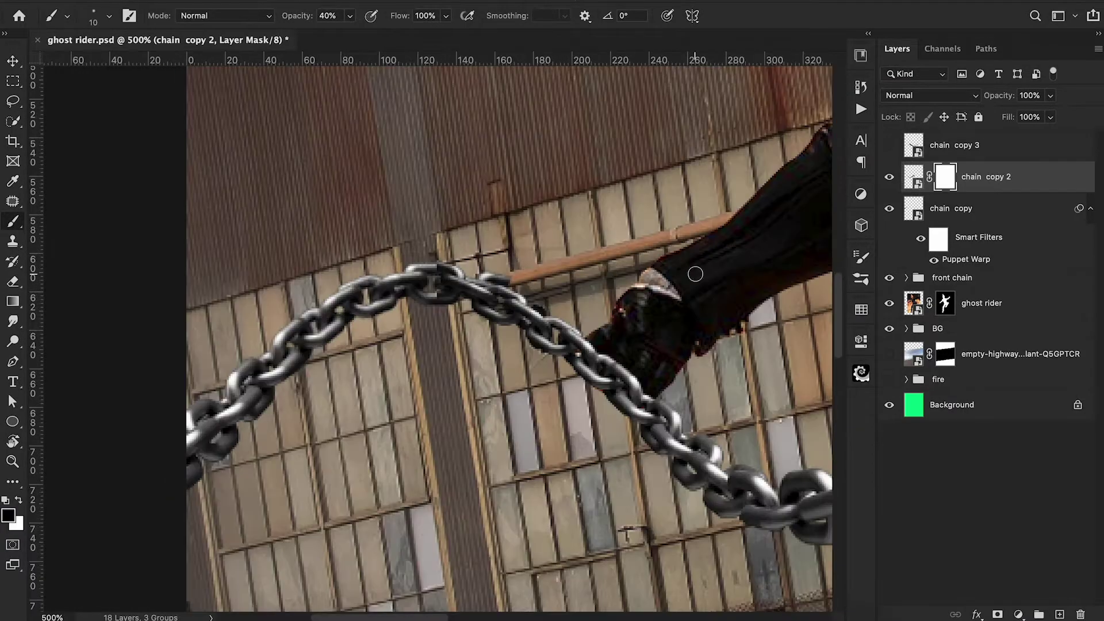
Step: Rotate chain copy 2 by -0.66° and move it slightly up so its links line up with the warped chain
key("ctrl+t")
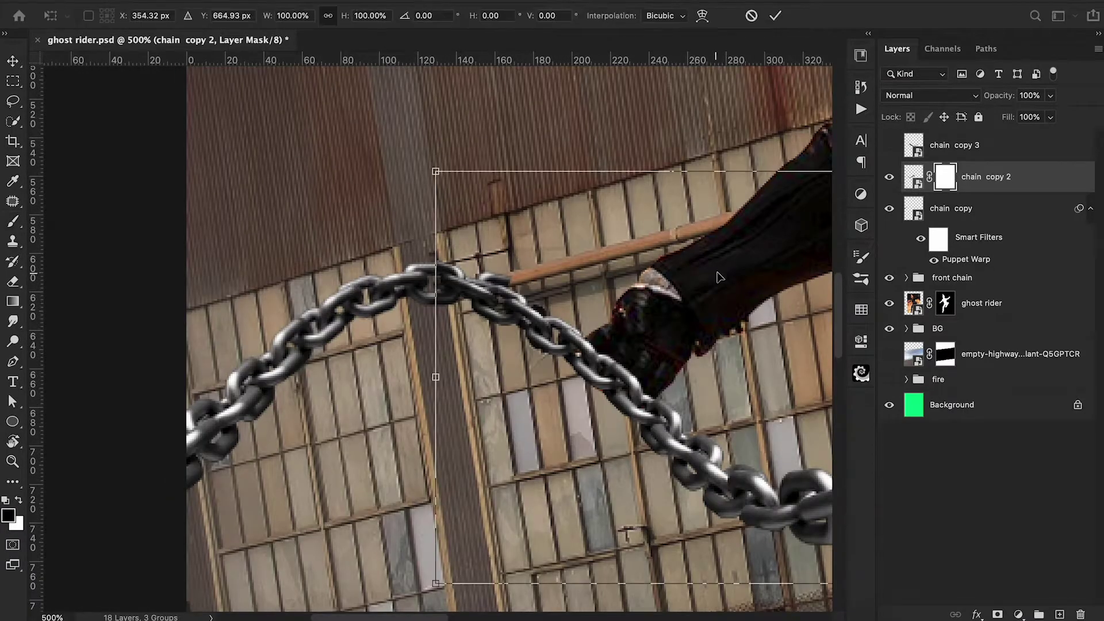
left_click_drag(659, 134, 655, 134)
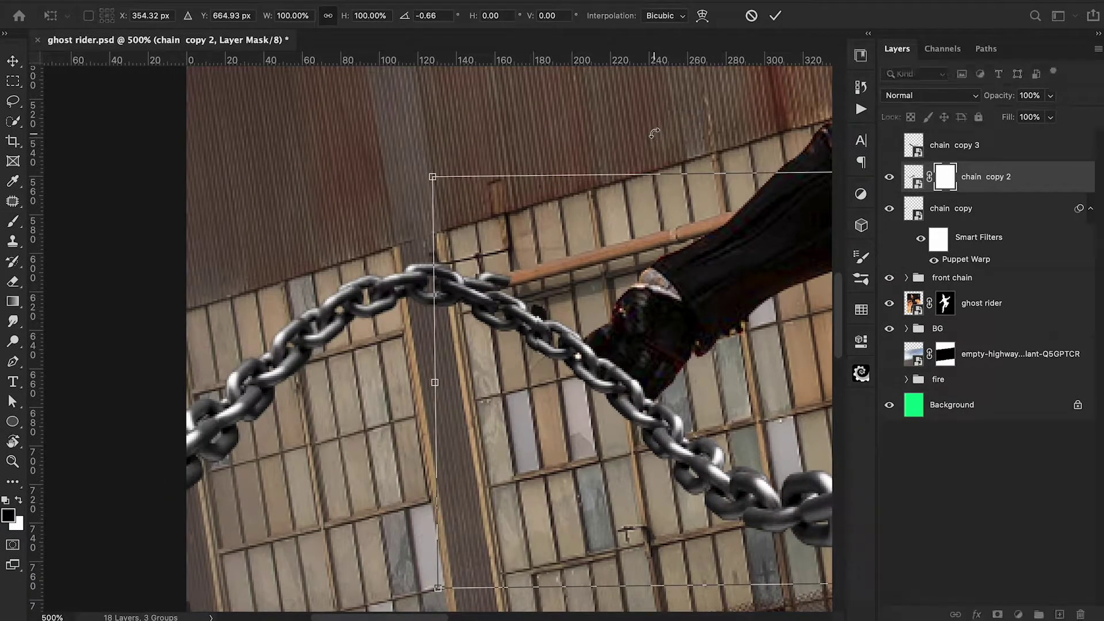
left_click_drag(729, 261, 730, 256)
scroll(732, 340, "right", 6)
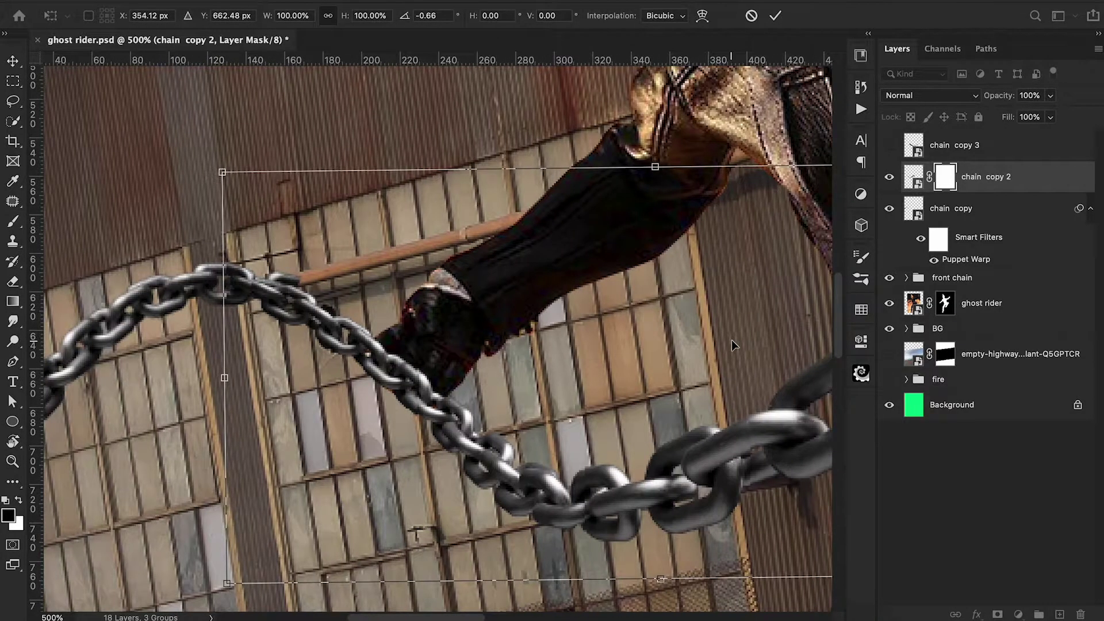
key("Return")
Step: Paint black on the masks of chain copy 2 (20% brush opacity) and chain copy (100%) to blend their overlapping links
key("b")
scroll(298, 253, "left", 3)
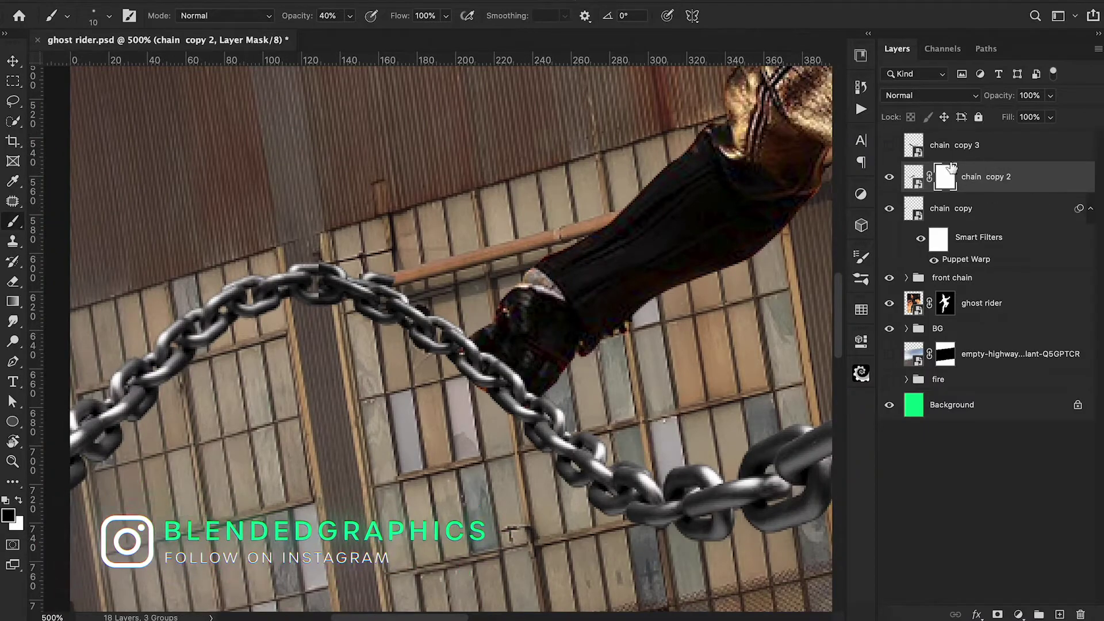
key("5")
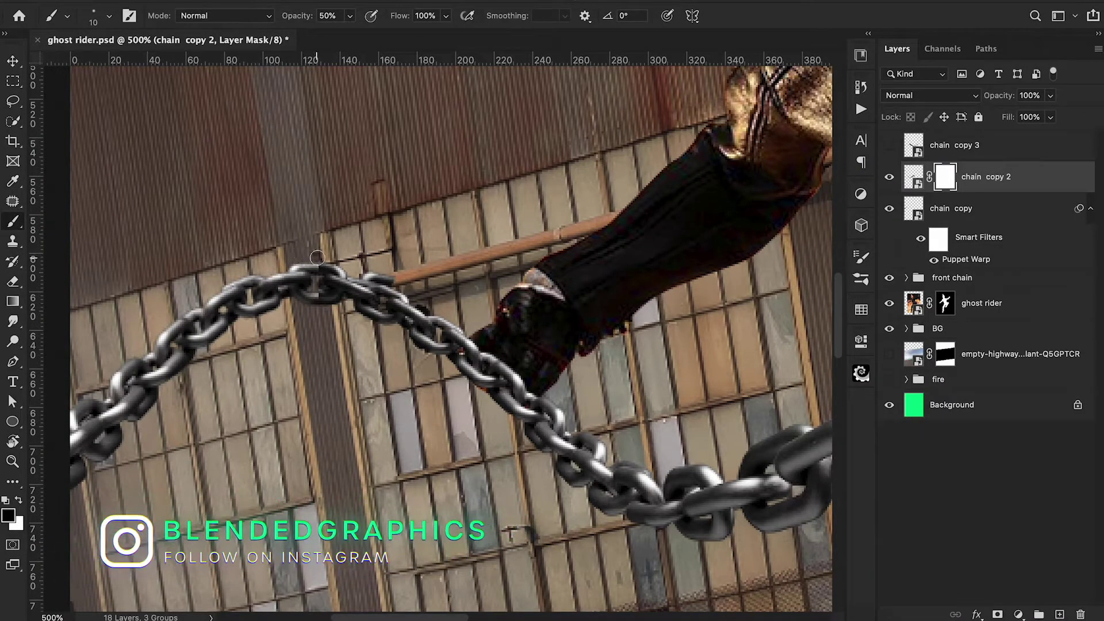
key("2")
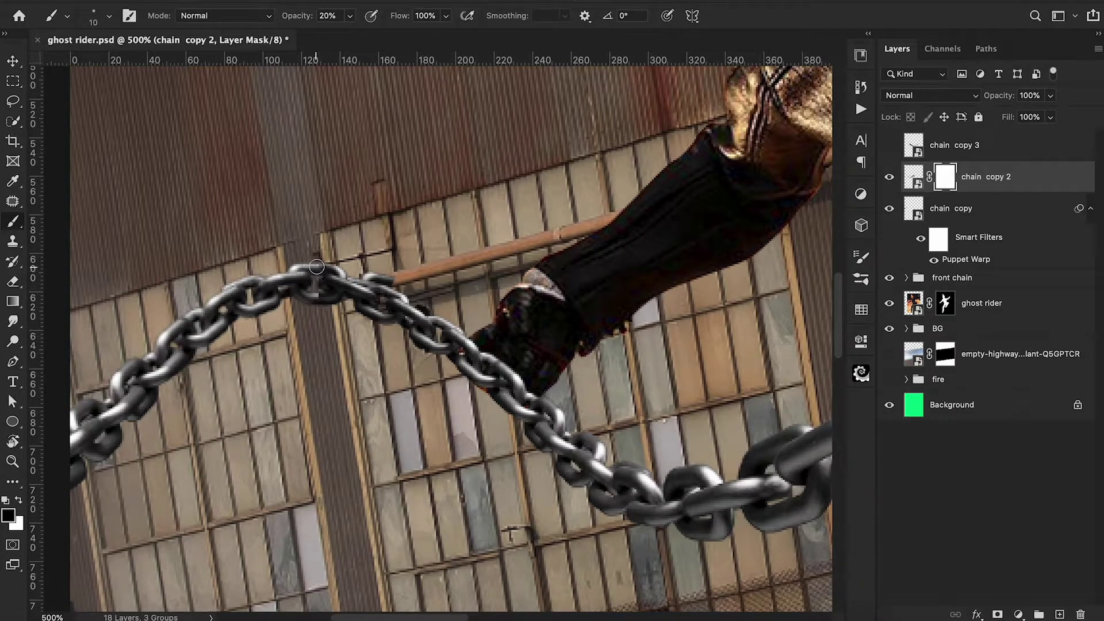
left_click_drag(315, 292, 319, 299)
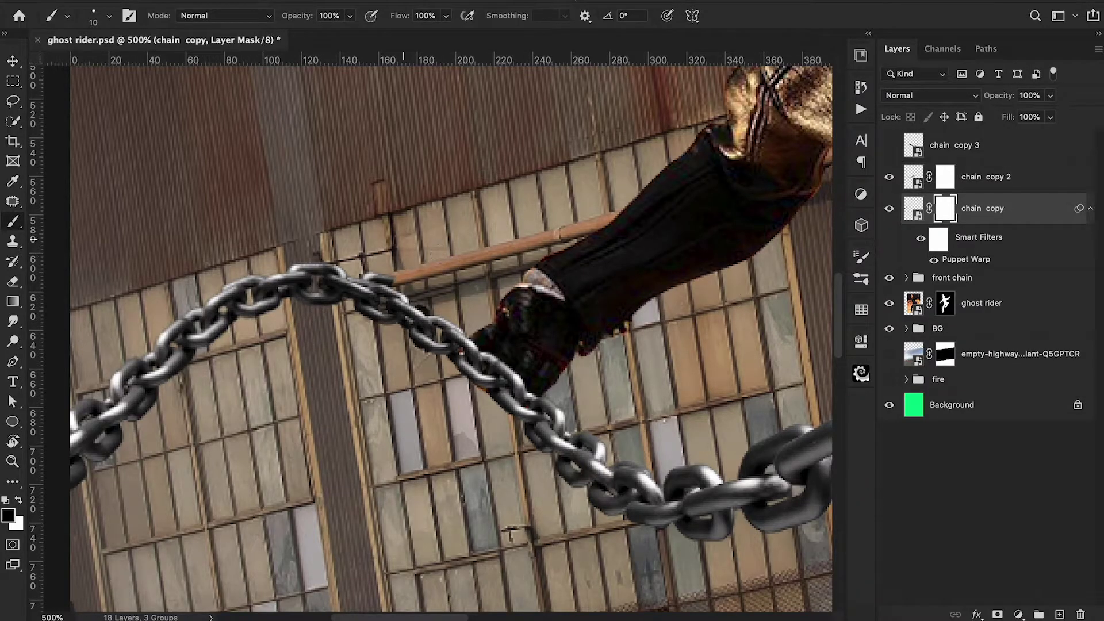
left_click_drag(398, 281, 359, 288)
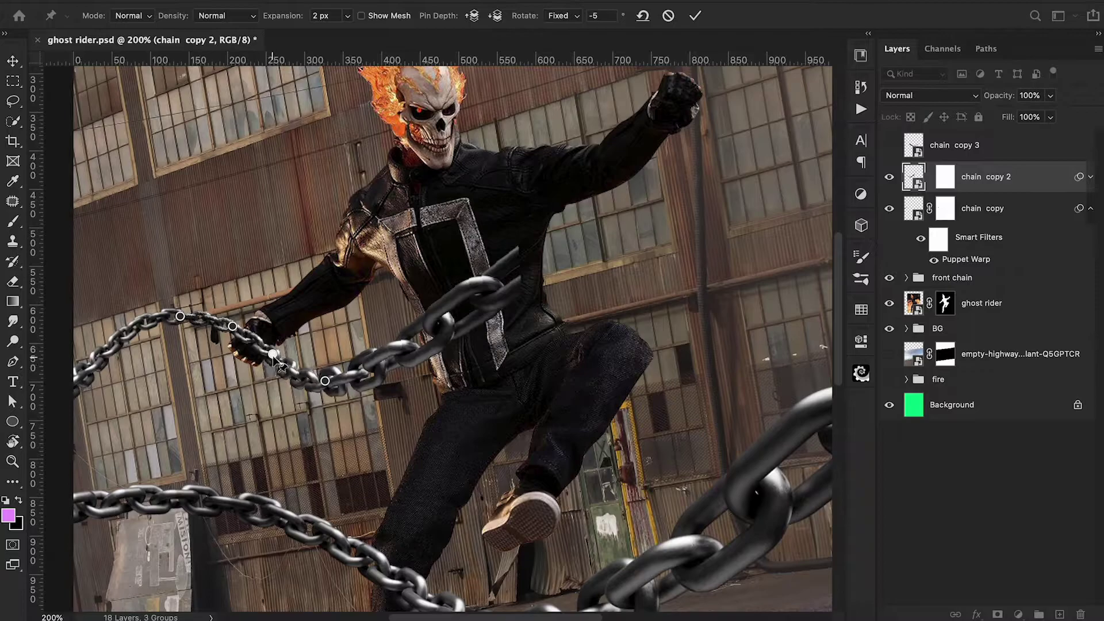
Step: Adjust the Puppet Warp pins on chain copy 2 so its thin section bends across the rider's lower fist
left_click_drag(279, 365, 231, 323)
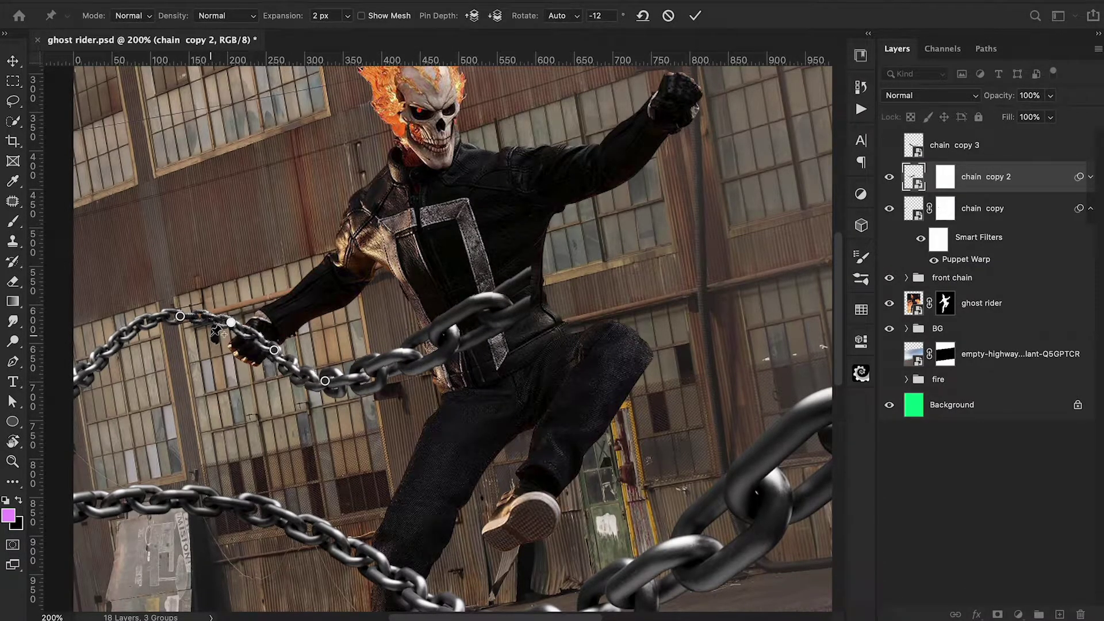
key("Return")
key("super+minus")
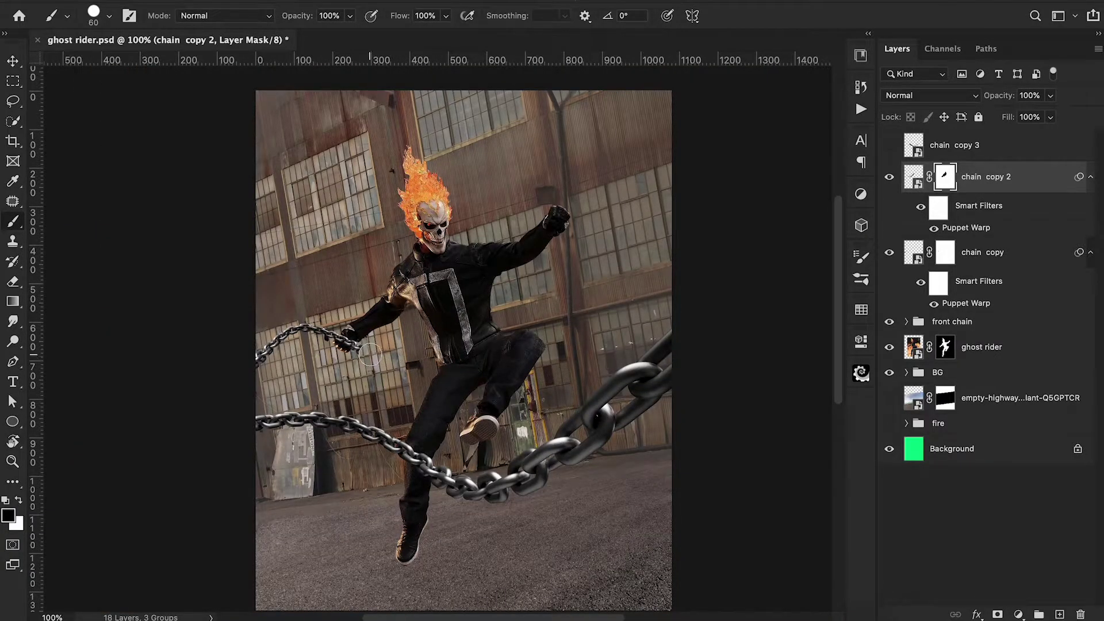
Step: Mask out the end of chain copy 2 beyond the rider's lower fist so the chain stops inside the hand
scroll(361, 348, "up", 4)
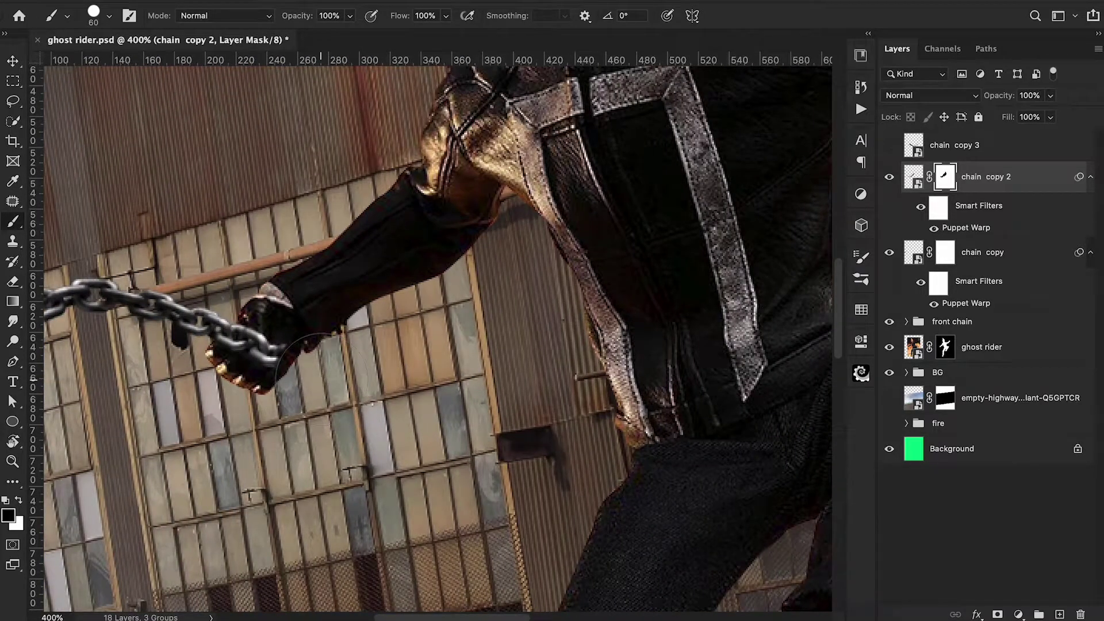
mouse_move(320, 374)
left_mouse_down()
mouse_move(268, 359)
mouse_move(271, 375)
mouse_move(267, 320)
mouse_move(255, 367)
mouse_move(218, 367)
mouse_move(253, 355)
mouse_move(244, 364)
mouse_move(267, 342)
left_mouse_up()
key("bracketleft")
key("bracketleft")
key("bracketleft")
key("bracketleft")
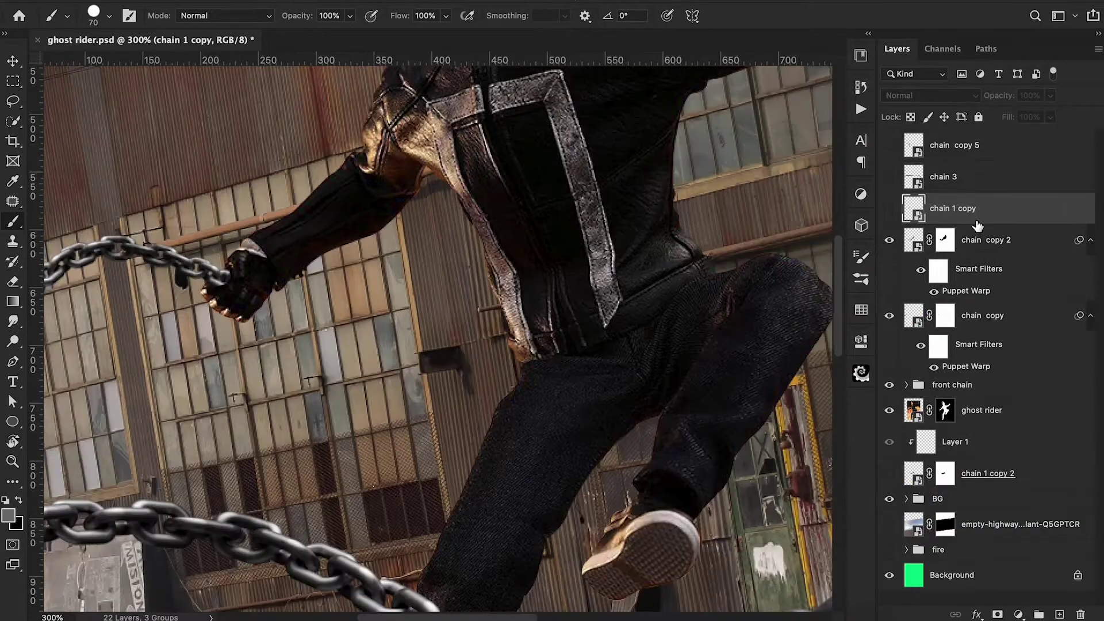
Step: Show chain copy 5, rotate it to about -109.44°, and place it so its thin end passes through the lower fist and the rest hangs down
left_click(890, 146)
left_click(955, 154)
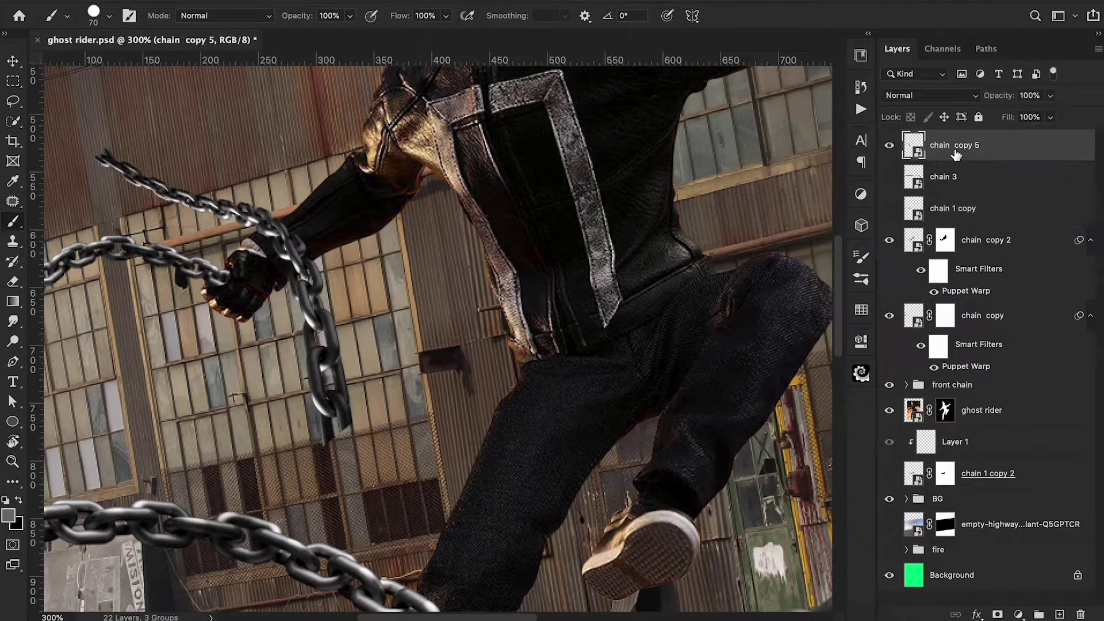
key("ctrl+t")
left_click_drag(299, 471, 442, 447)
left_click_drag(345, 380, 368, 412)
left_click_drag(444, 401, 440, 392)
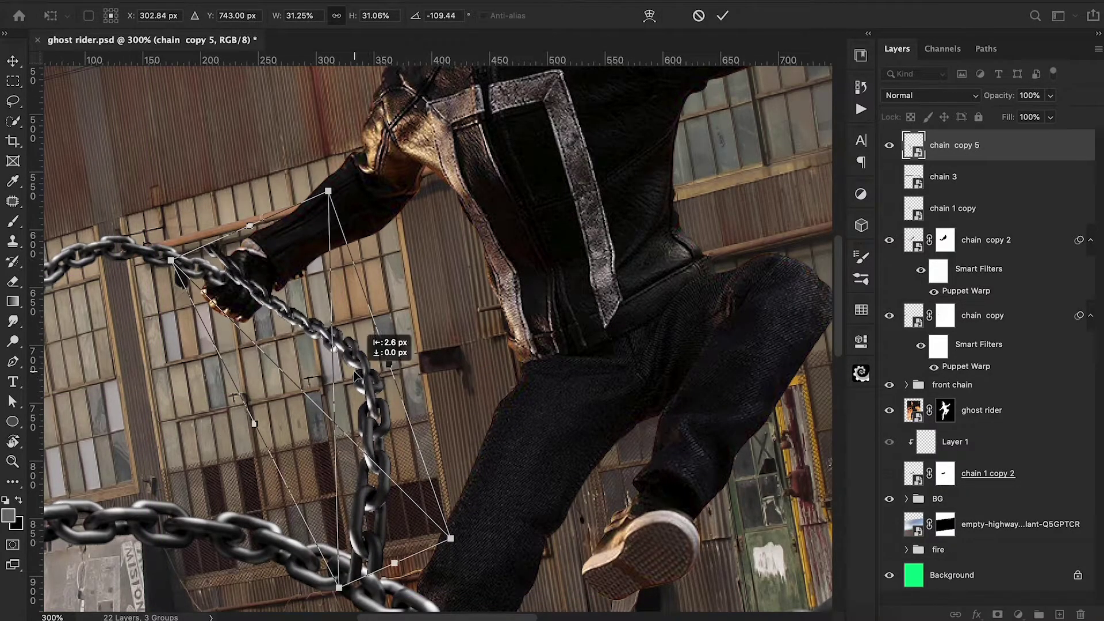
left_click_drag(361, 377, 357, 376)
key("Return")
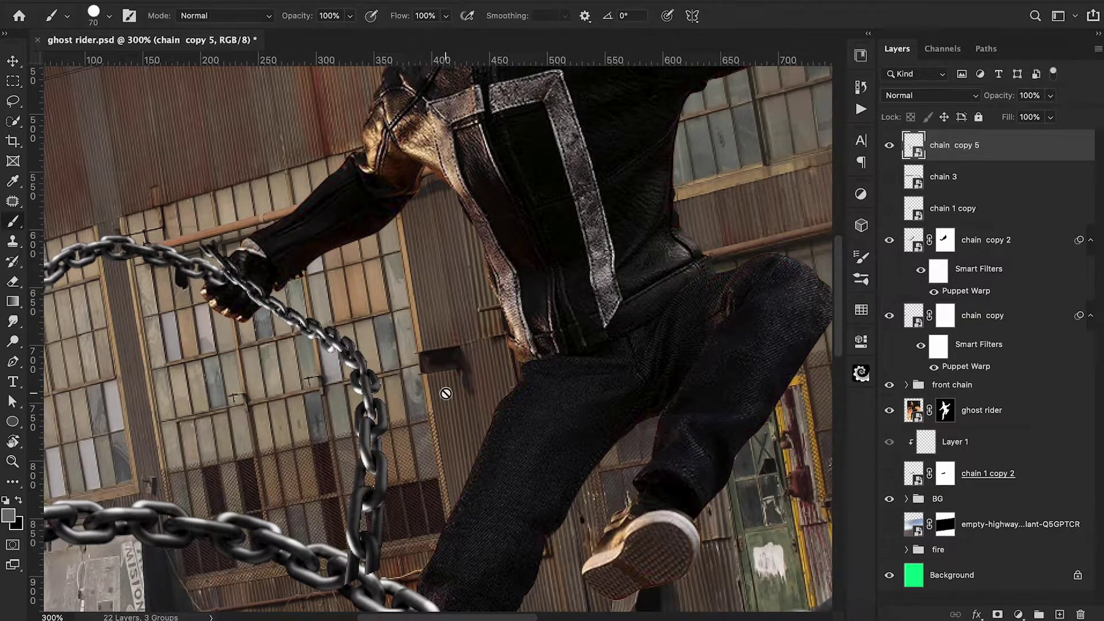
Step: Add a layer mask to chain copy 5 and hide its links over the fist, restoring those just below the hand
left_click(998, 614)
left_click_drag(201, 253, 214, 251)
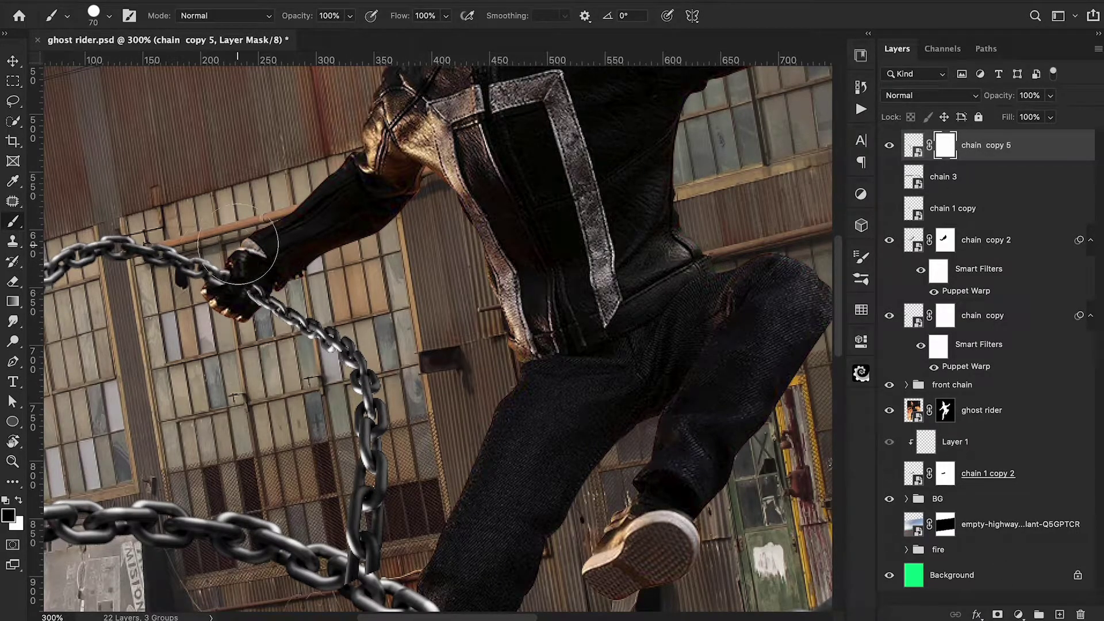
key("bracketleft")
key("bracketleft")
key("bracketleft")
key("bracketleft")
left_click_drag(248, 309, 247, 283)
key("x")
mouse_move(292, 333)
left_mouse_down()
mouse_move(270, 303)
mouse_move(283, 287)
mouse_move(265, 277)
mouse_move(276, 288)
left_mouse_up()
Step: Mask out the large lower links of chain copy 5, leaving a short piece of chain hanging from the fist
scroll(481, 406, "down", 5)
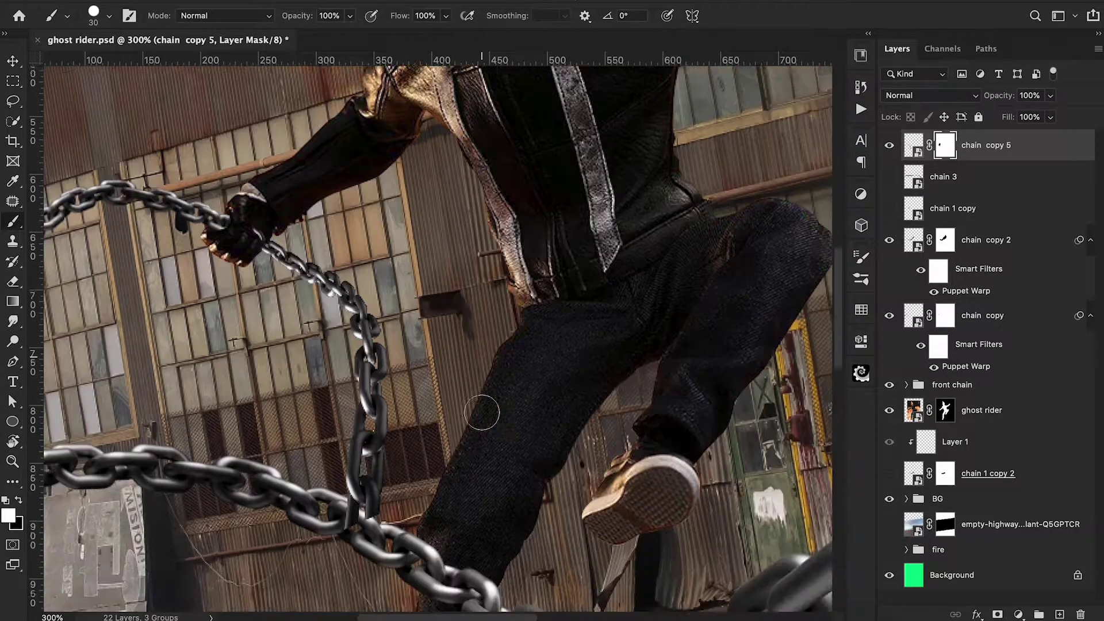
key("x")
mouse_move(376, 411)
left_mouse_down()
mouse_move(391, 296)
mouse_move(381, 269)
mouse_move(354, 300)
mouse_move(352, 277)
left_mouse_up()
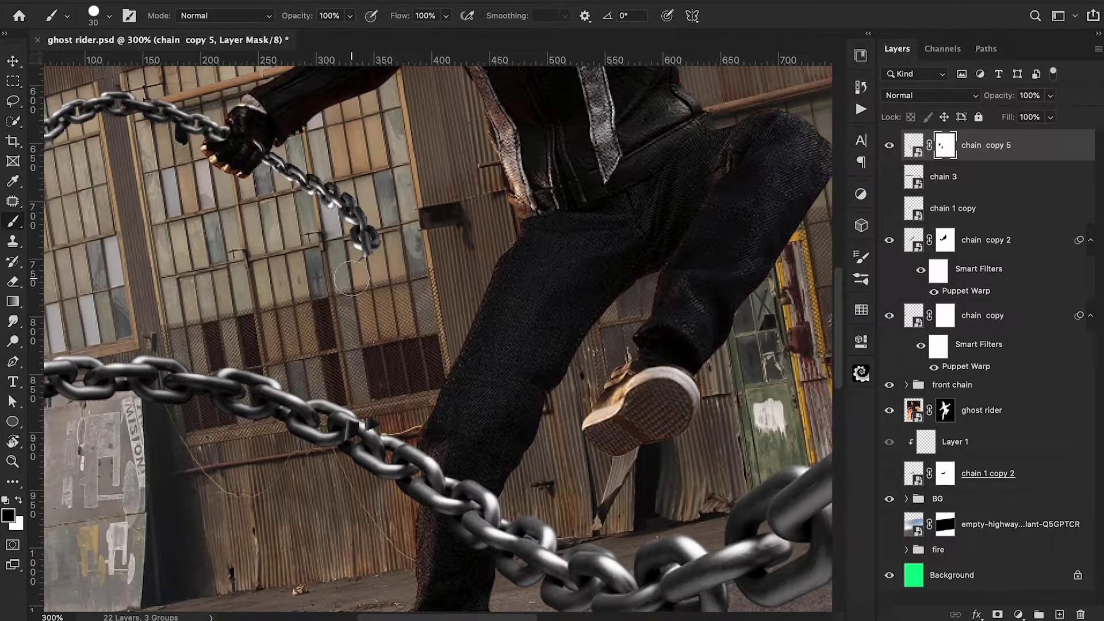
key("bracketleft")
key("bracketleft")
key("bracketleft")
key("bracketleft")
key("bracketleft")
Step: Duplicate the chain as chain copy 6, scale it to 23.54%, rotate it to -8.42°, and overlap it with the hanging chain's end
key("ctrl+j")
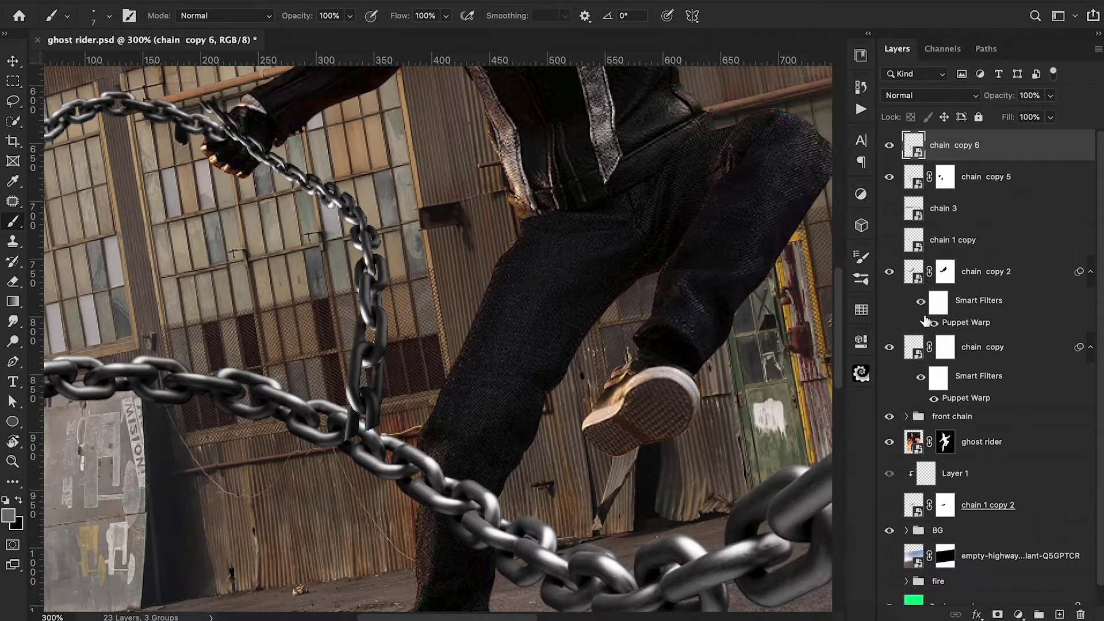
key("ctrl+t")
mouse_move(202, 389)
left_mouse_down()
mouse_move(241, 414)
mouse_move(218, 400)
left_mouse_up()
left_click_drag(378, 266, 515, 271)
left_click_drag(703, 285, 562, 276)
left_click_drag(457, 276, 398, 273)
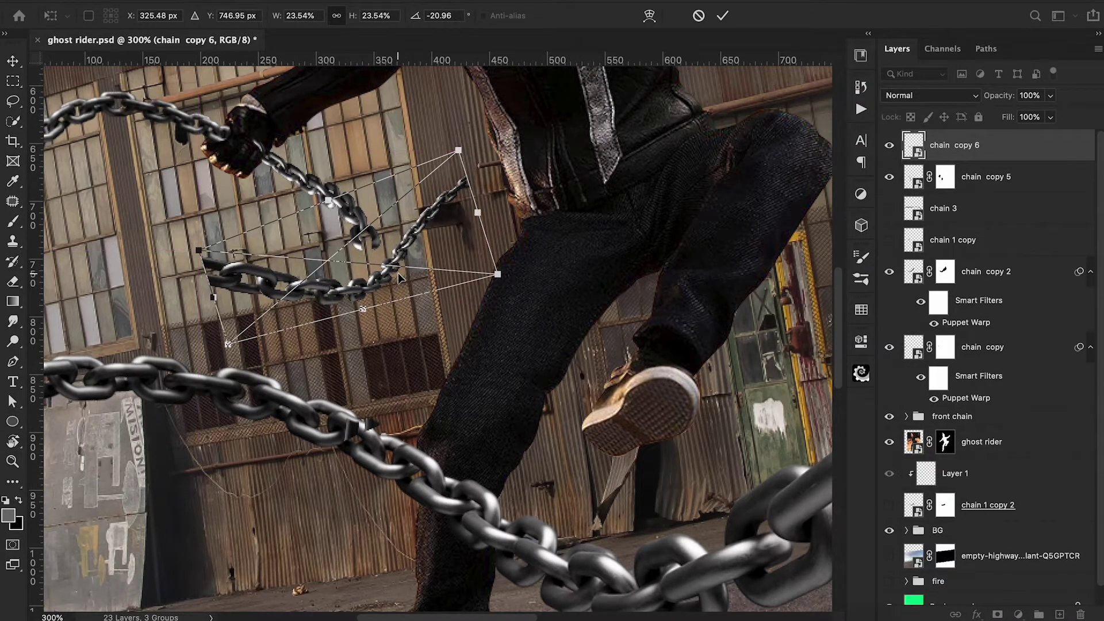
key("super+equal")
left_click_drag(589, 201, 584, 263)
left_click_drag(455, 257, 515, 188)
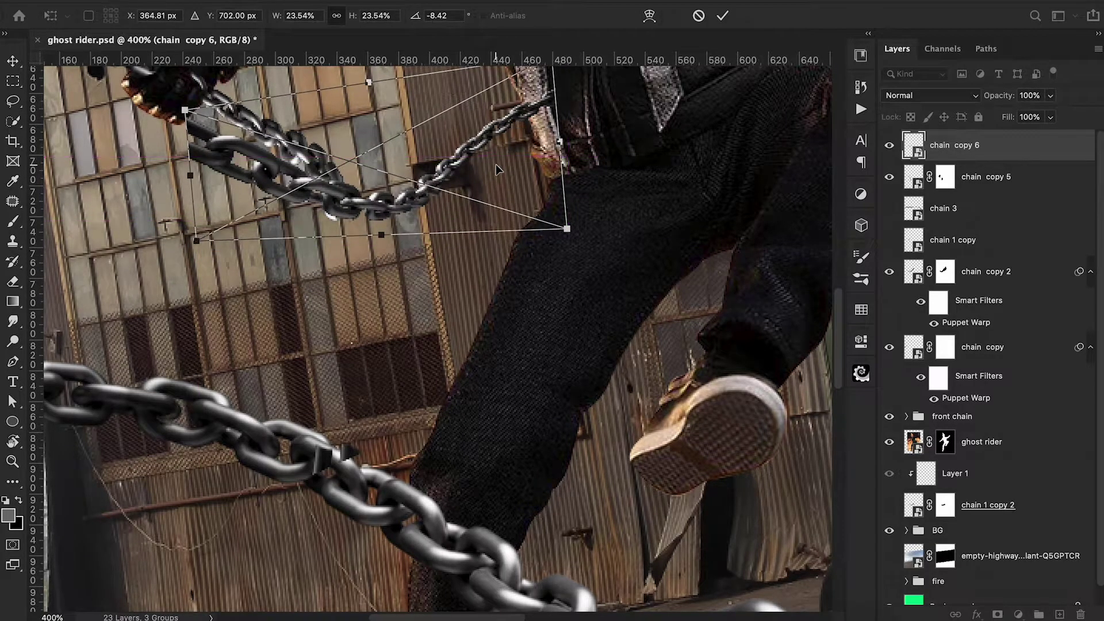
key("Return")
Step: Add a layer mask to chain copy 6 and paint out everything except the link that finishes the hanging chain
key("b")
scroll(498, 230, "up", 3)
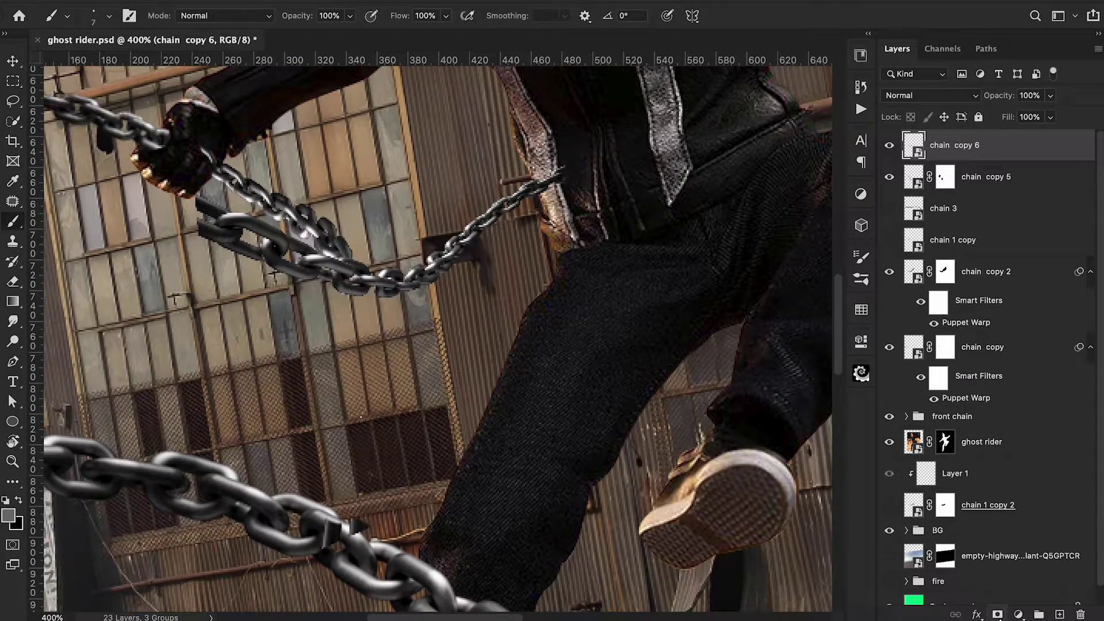
left_click(999, 615)
key("bracketright")
key("bracketright")
key("bracketright")
mouse_move(551, 180)
left_mouse_down()
mouse_move(492, 193)
mouse_move(392, 282)
mouse_move(364, 256)
mouse_move(306, 274)
mouse_move(261, 233)
mouse_move(204, 224)
left_mouse_up()
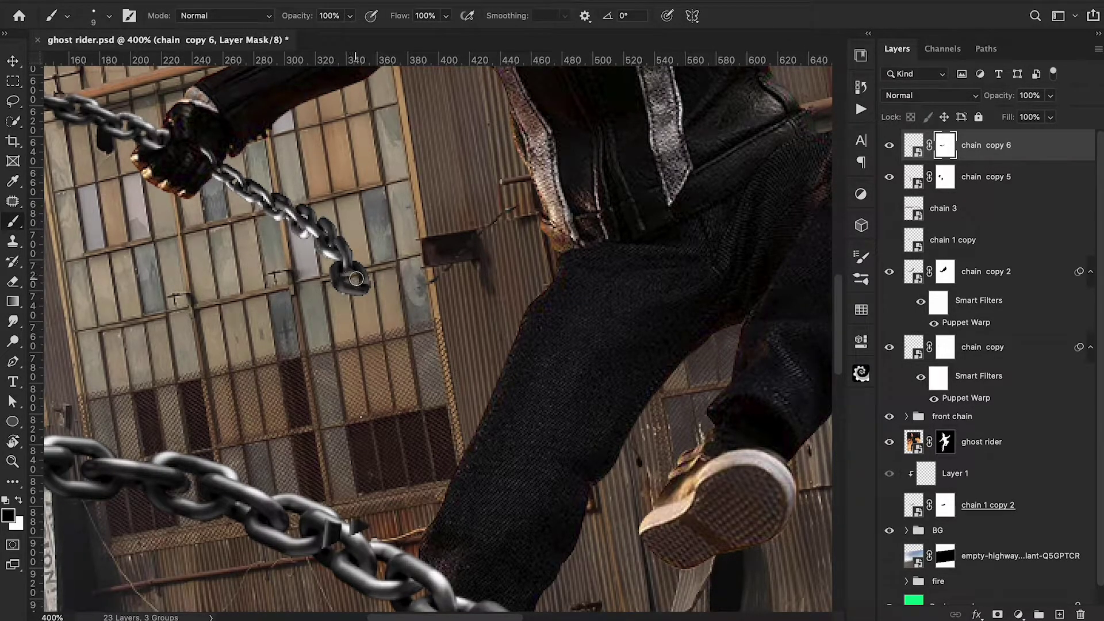
key("3")
key("ctrl+1")
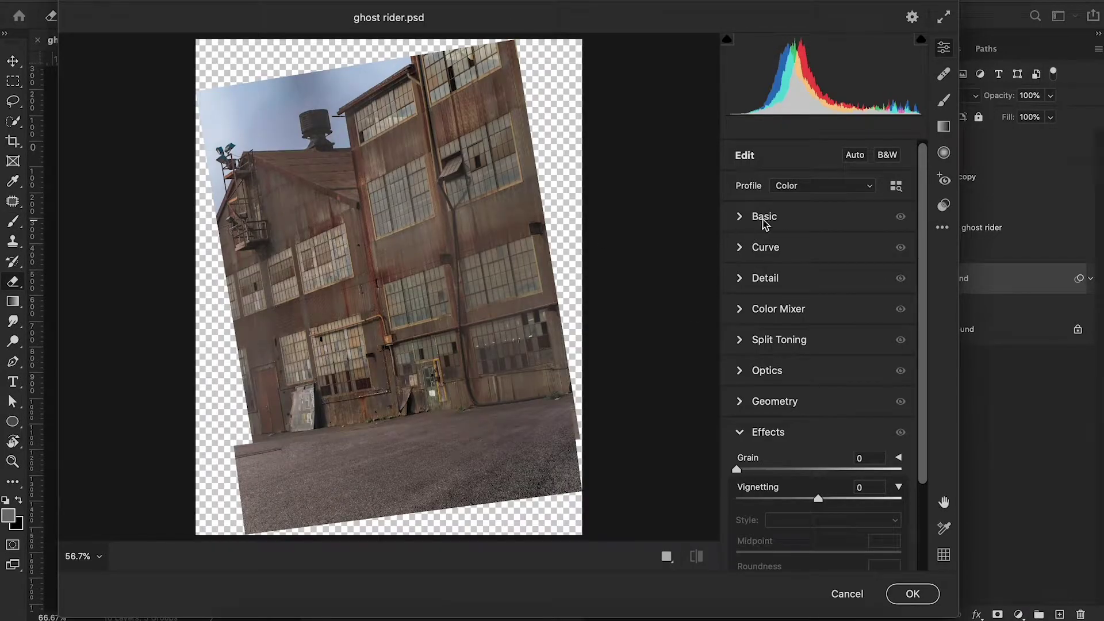
Step: In the ground layer's Camera Raw filter, set Temperature to +9, Exposure to -1.85, Contrast to +30 and Highlights to +32
left_click(764, 218)
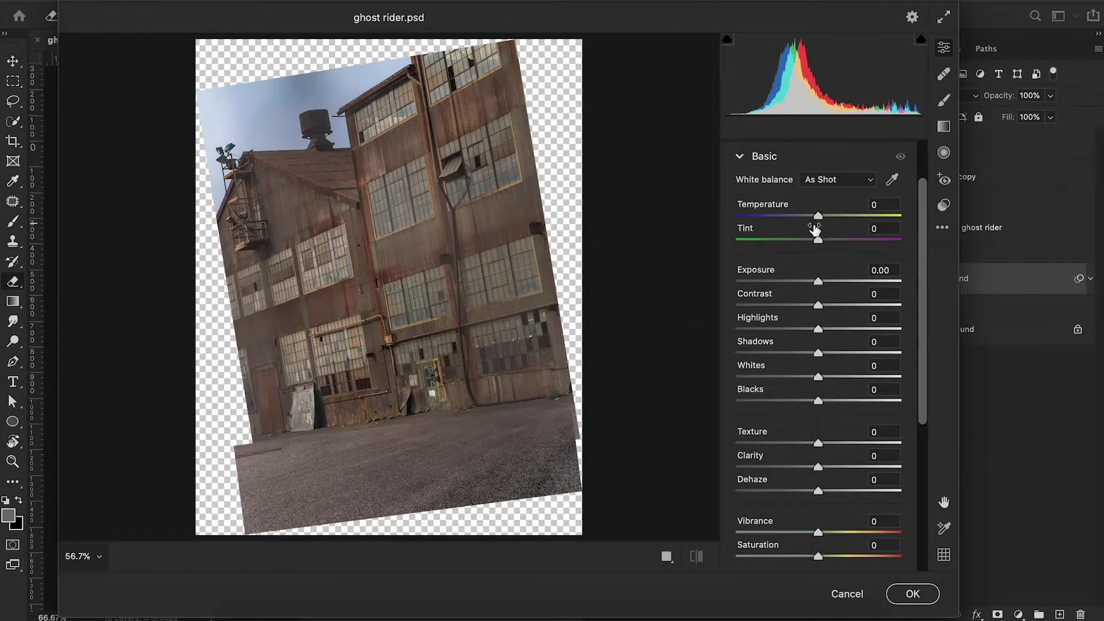
left_click_drag(821, 217, 826, 216)
left_click_drag(819, 282, 848, 337)
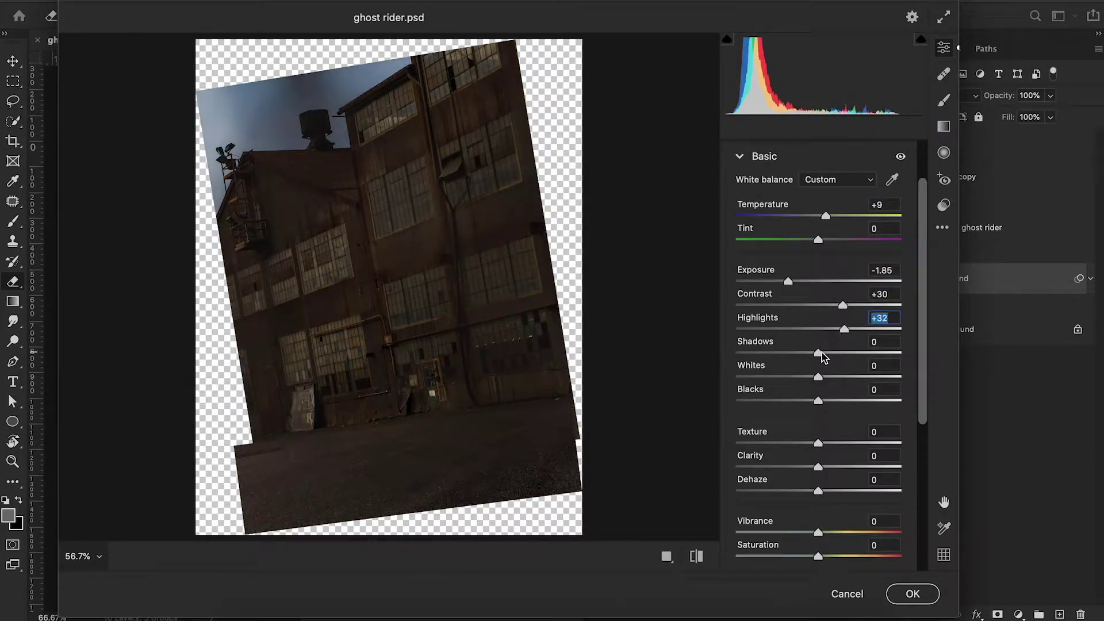
scroll(820, 373, "down", 4)
left_click(817, 490)
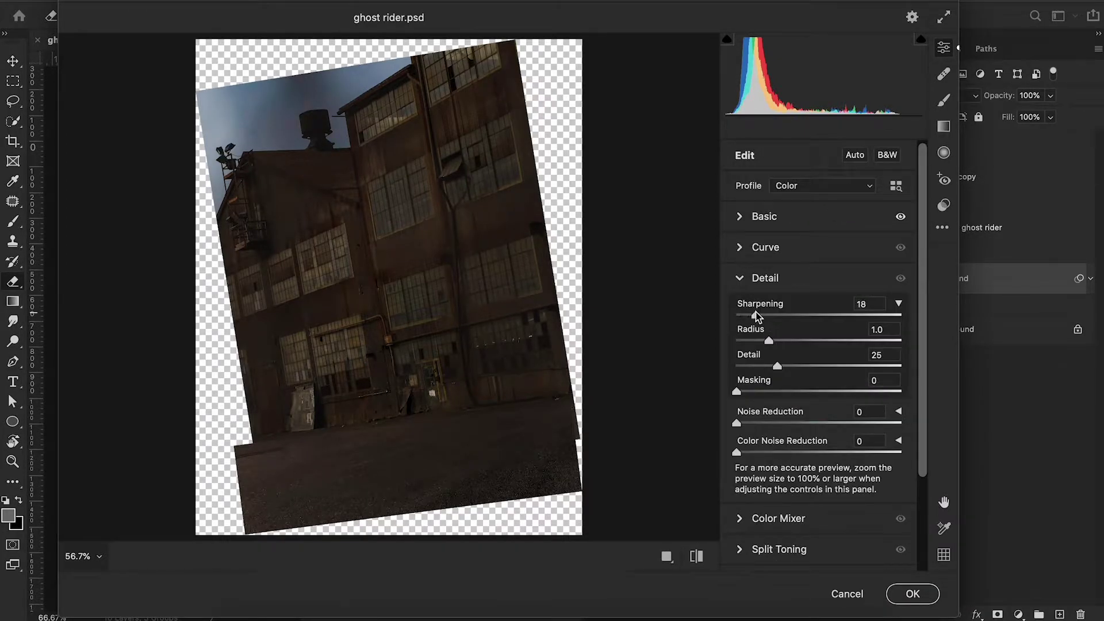
Step: Set the background's Camera Raw sharpening to 33
left_click_drag(776, 316, 773, 316)
scroll(837, 355, "down", 1)
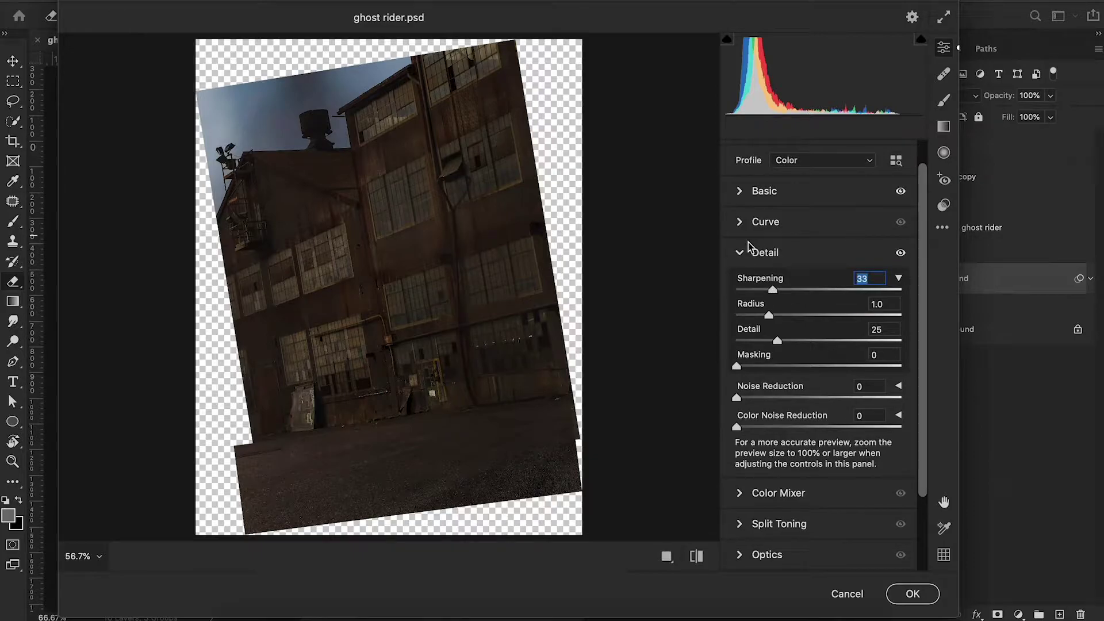
left_click(741, 251)
left_click(756, 311)
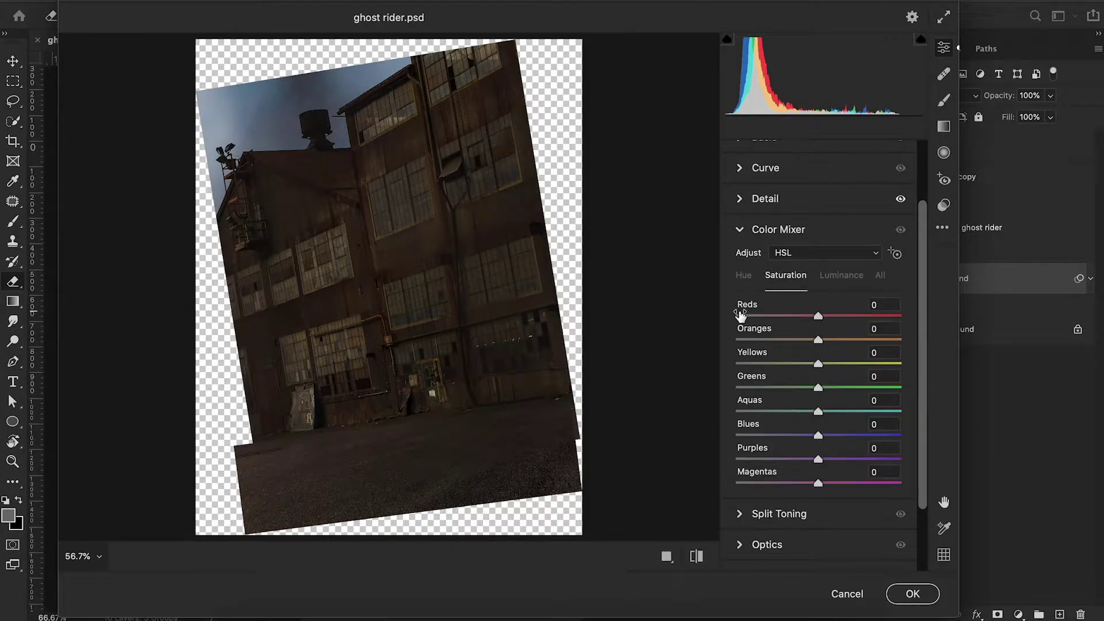
left_click(741, 230)
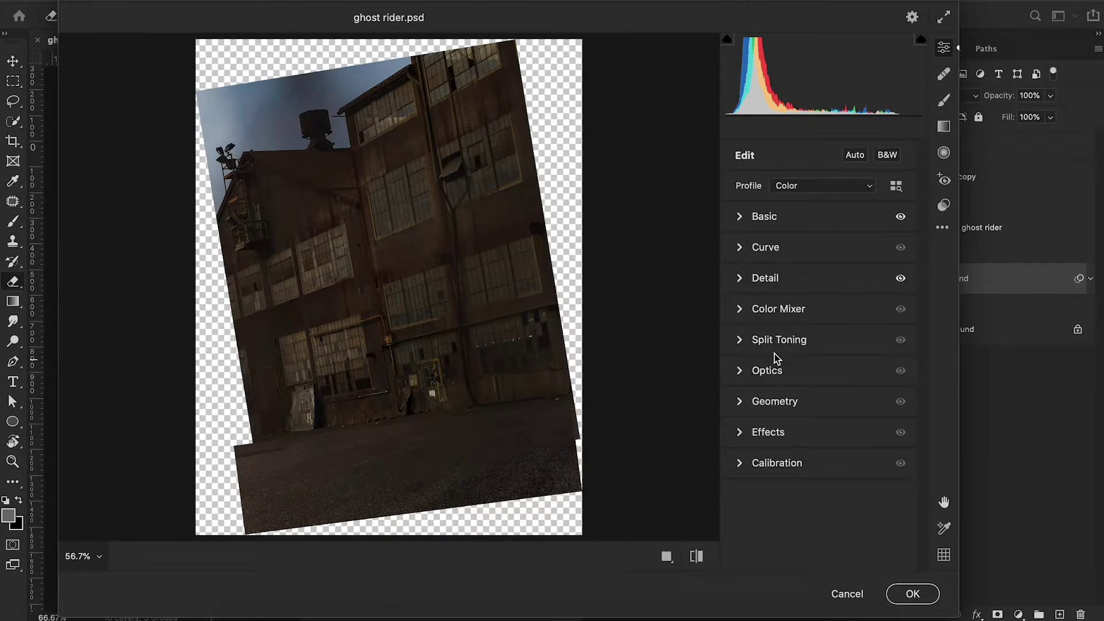
Step: Split-tone the background with highlights at hue 39, saturation 58 and shadows at hue 19, saturation 10, and apply the Camera Raw filter
left_click(776, 341)
left_click_drag(737, 396, 833, 437)
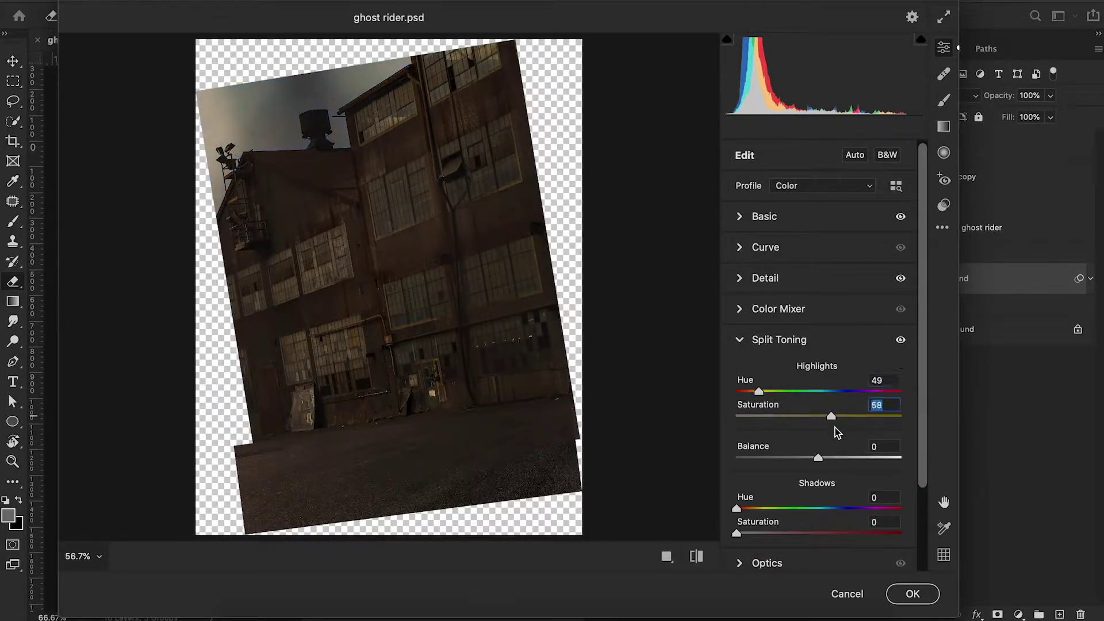
left_click_drag(759, 394, 754, 397)
scroll(765, 437, "down", 2)
left_click_drag(736, 468, 753, 493)
scroll(796, 457, "down", 3)
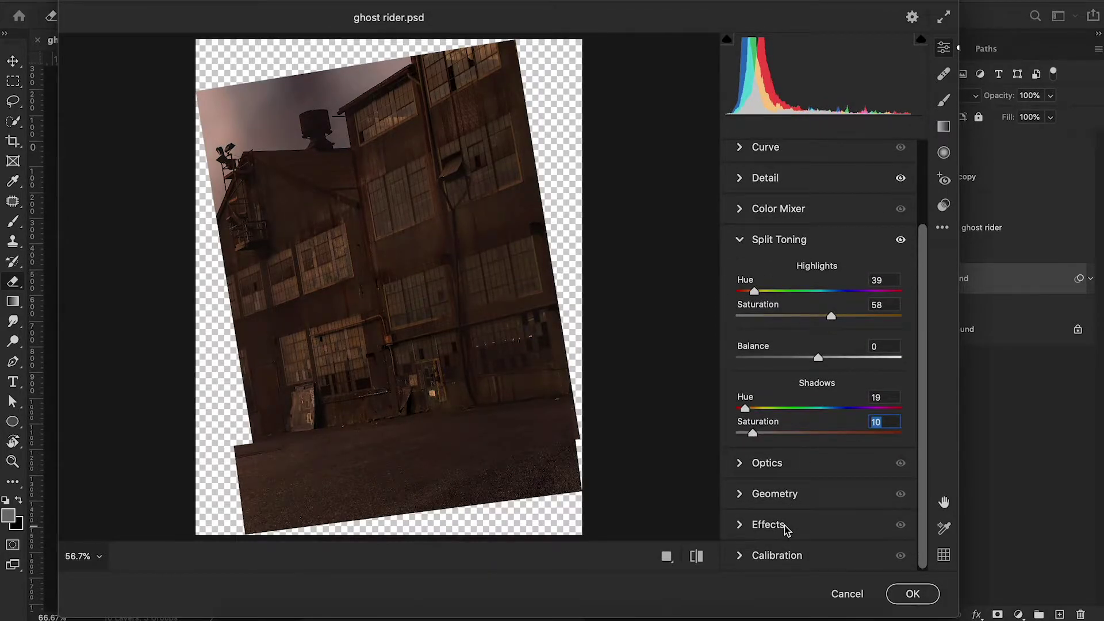
left_click(903, 595)
Step: Duplicate the ground layer and add a Brightness/Contrast adjustment layer above the copy
key("ctrl+j")
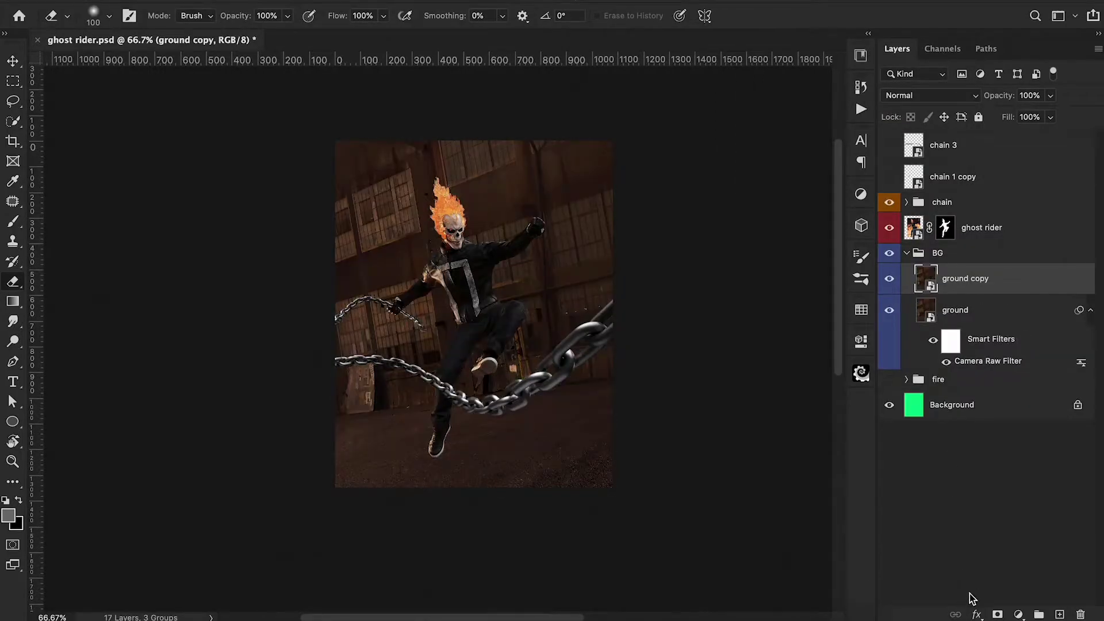
left_click(1019, 615)
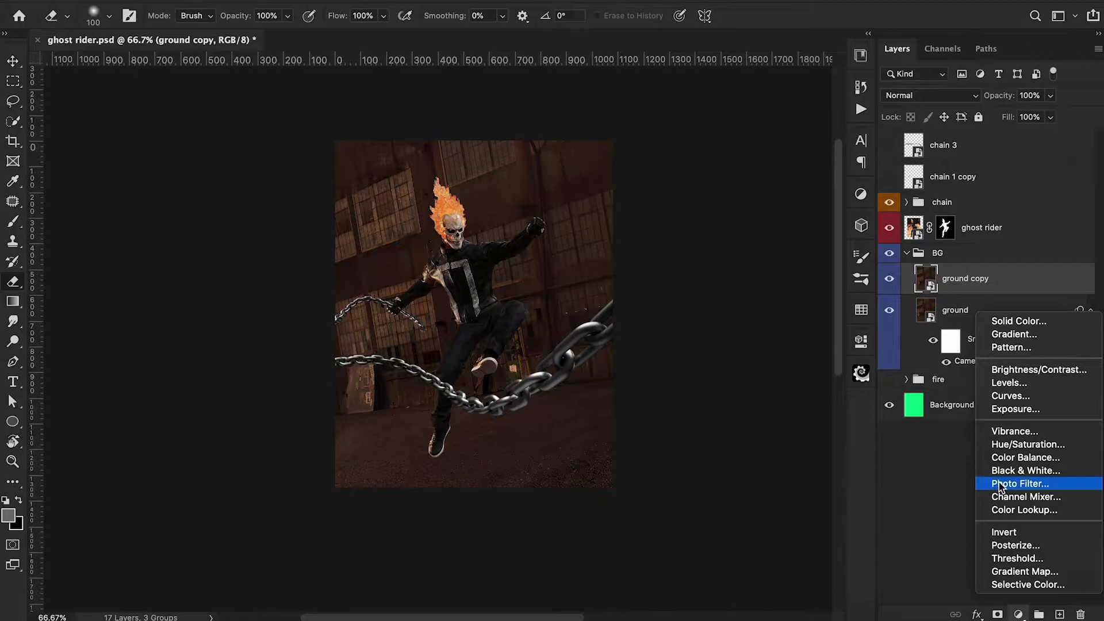
left_click(1003, 370)
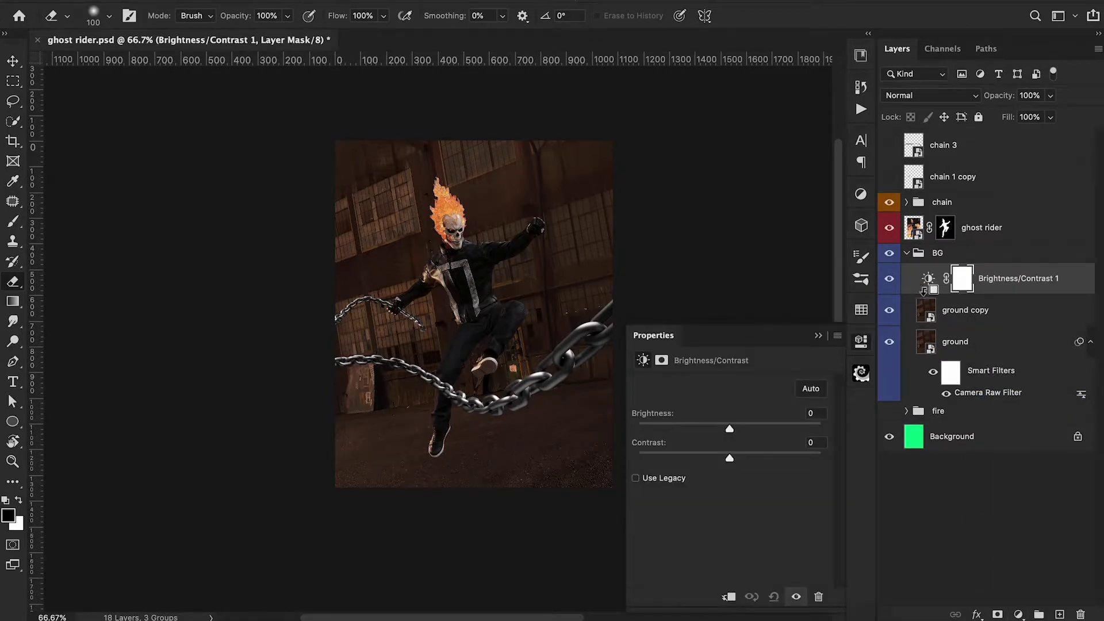
Step: Clip the Brightness/Contrast adjustment to the ground copy and set Brightness to about -59 and Contrast to -28
key("ctrl+alt+g")
left_click_drag(731, 432, 682, 460)
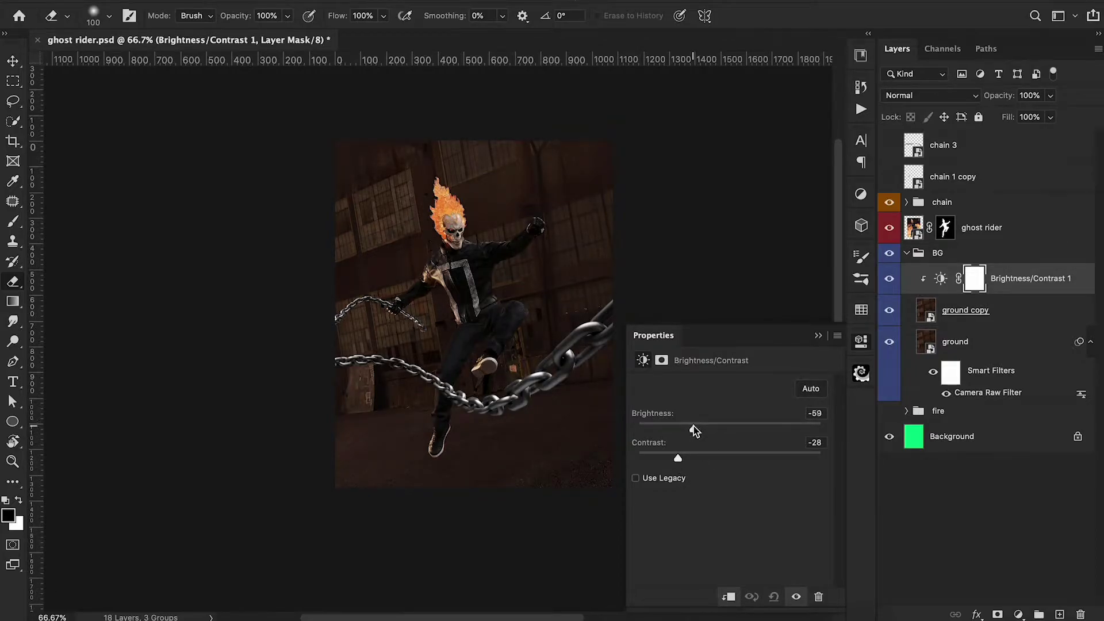
left_click_drag(696, 429, 697, 429)
scroll(486, 489, "right", 5)
left_click(818, 337)
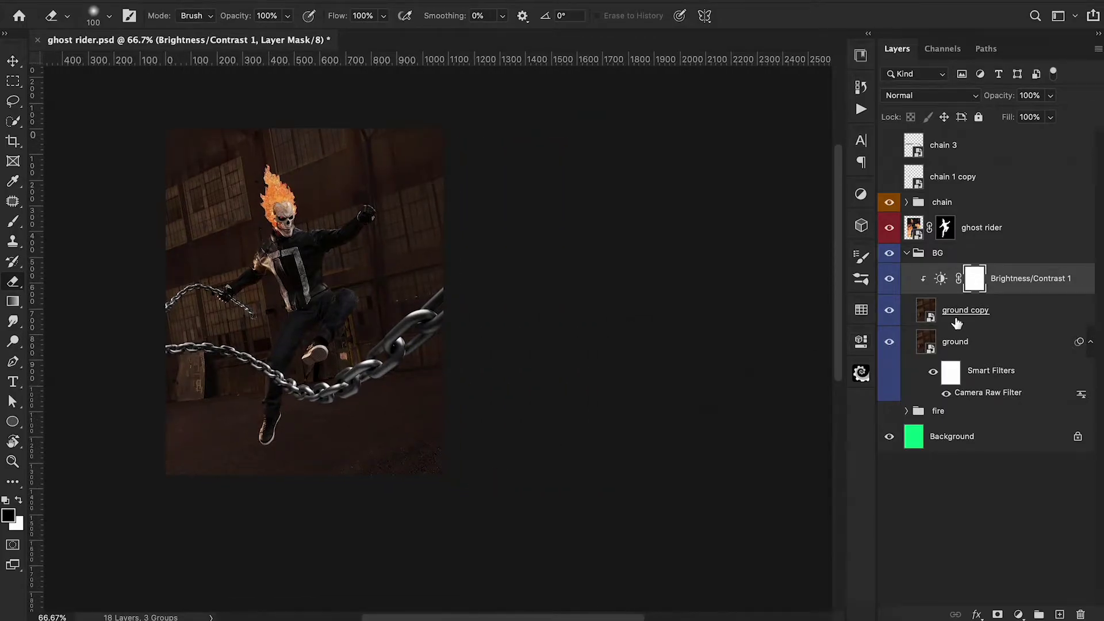
Step: Start a Tilt-Shift blur on the ground copy with slanted, widened focus lines and a 4 px blur
left_click(1001, 320)
left_click(352, 0)
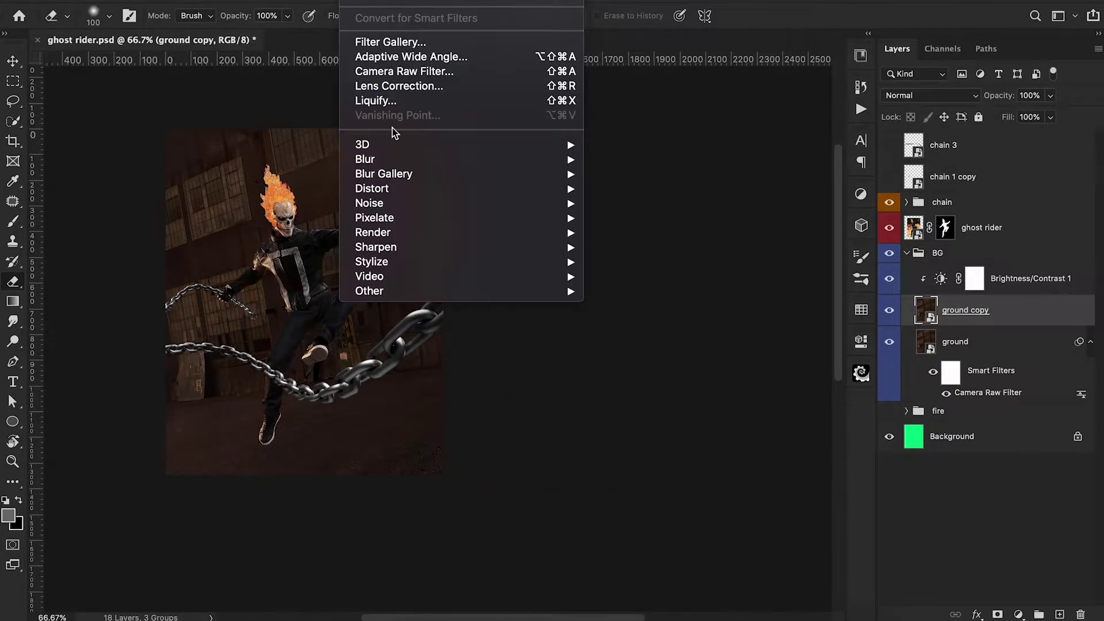
mouse_move(419, 176)
left_click(626, 203)
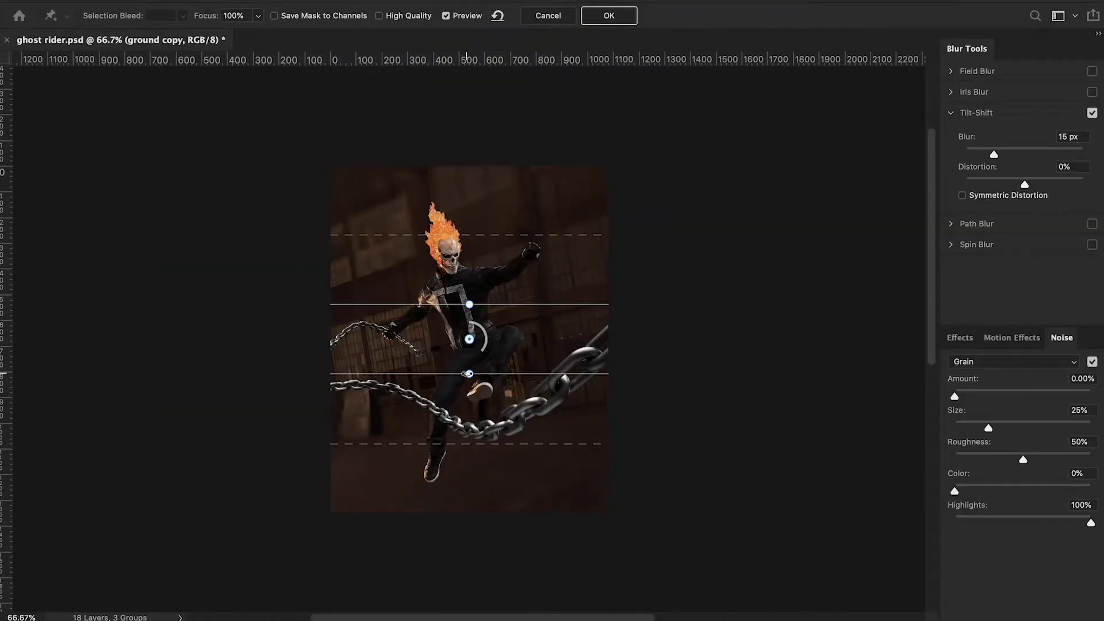
left_click_drag(470, 374, 476, 403)
left_click_drag(483, 443, 503, 510)
left_click_drag(450, 210, 449, 190)
left_click_drag(981, 154, 976, 154)
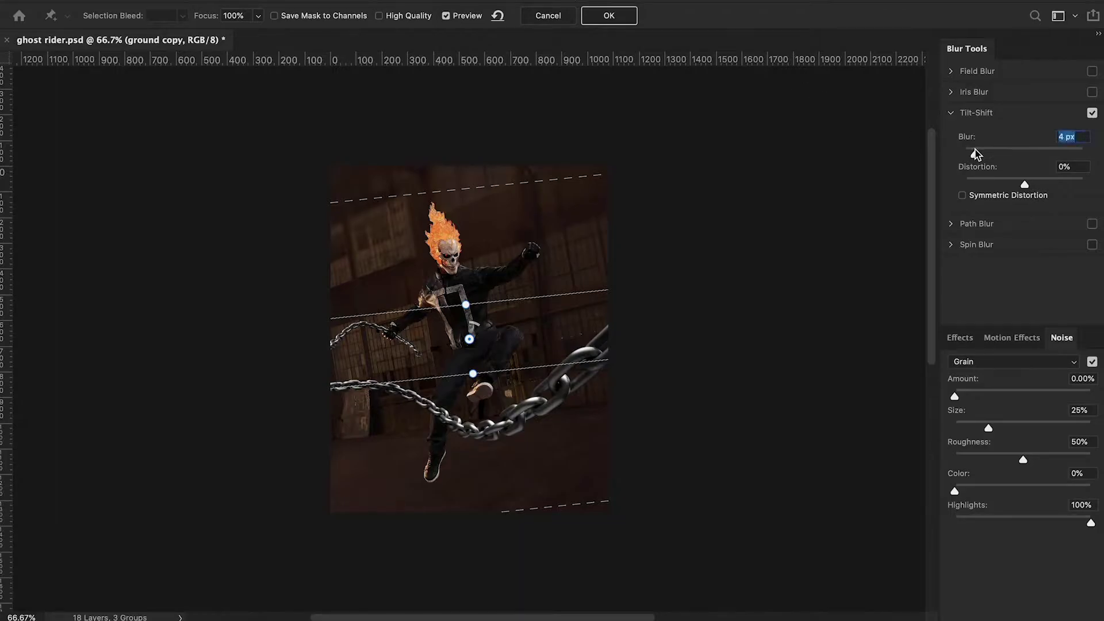
Step: Reposition the Tilt-Shift focus lines, set the blur to 6 px, and apply it with a small amount of grain
left_click_drag(494, 187, 495, 216)
left_click_drag(484, 307, 486, 318)
left_click_drag(515, 371, 518, 384)
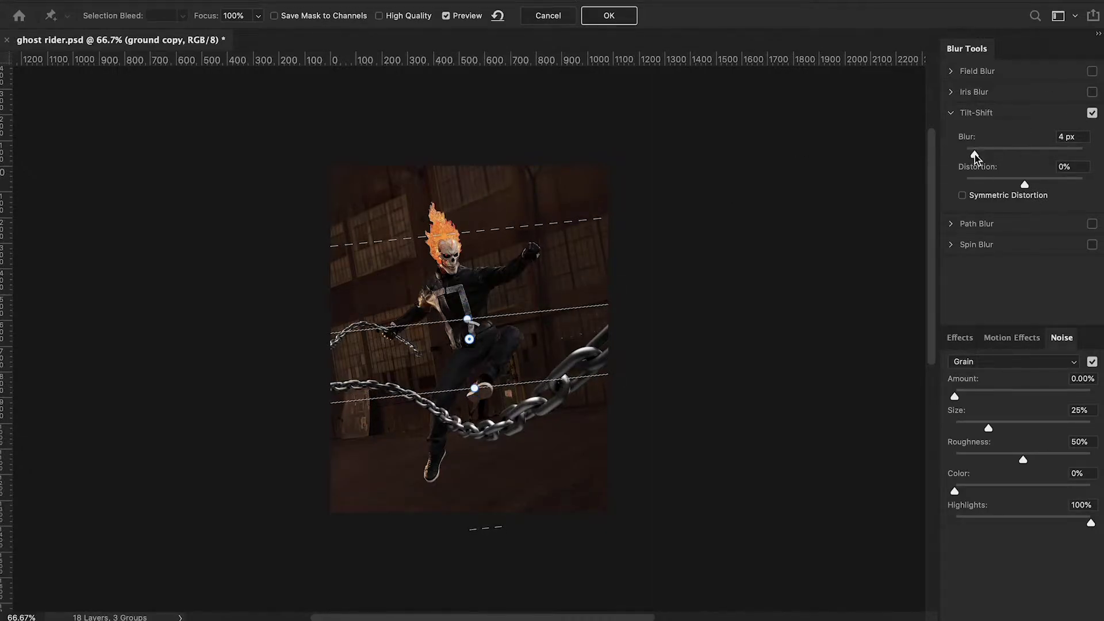
left_click(979, 155)
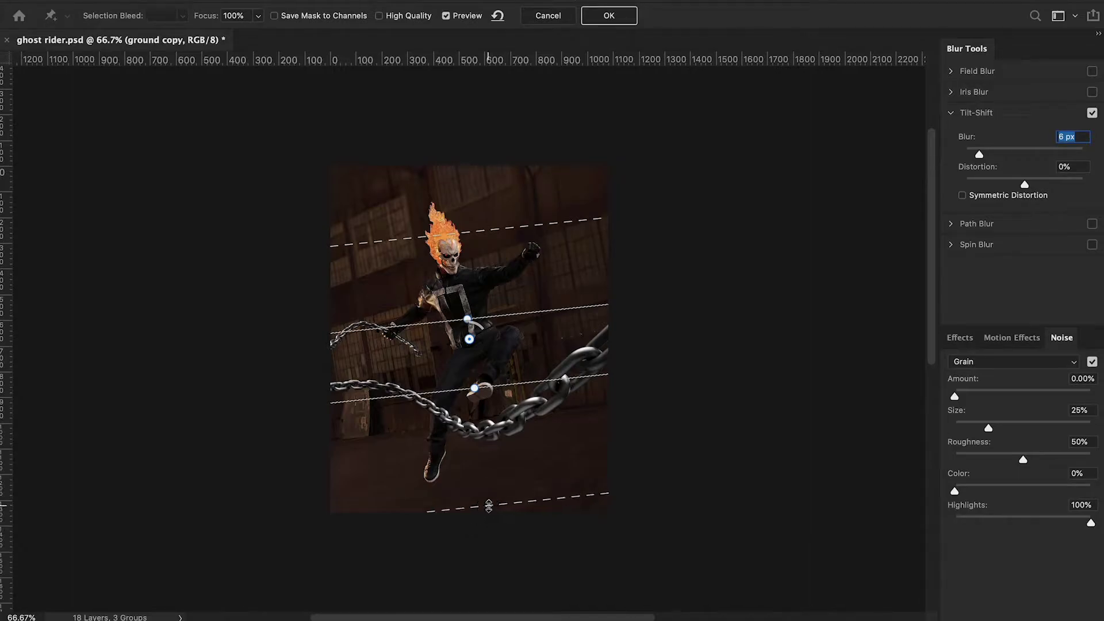
left_click_drag(475, 388, 472, 366)
left_click_drag(520, 482, 512, 502)
left_click_drag(956, 397, 972, 395)
left_click(622, 17)
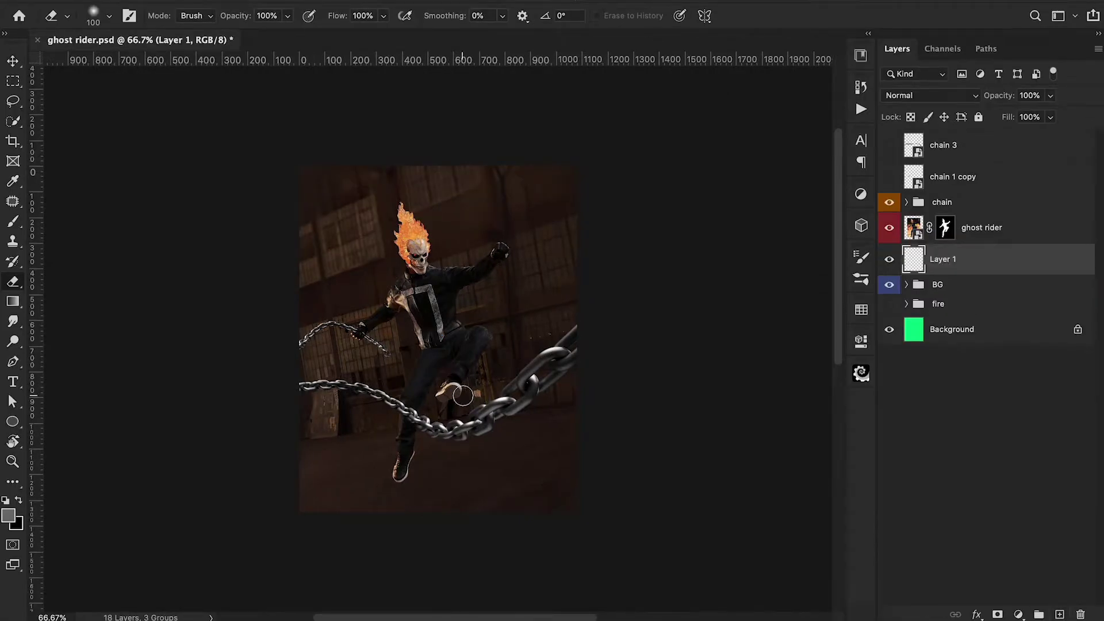
Step: Set the foreground color to orange ffae00
left_click(7, 517)
left_click(894, 204)
left_click_drag(857, 40, 896, 19)
left_click(1030, 20)
Step: Paint a soft orange glow behind the character on Layer 1 with a 1500 px brush at 10% opacity
key("b")
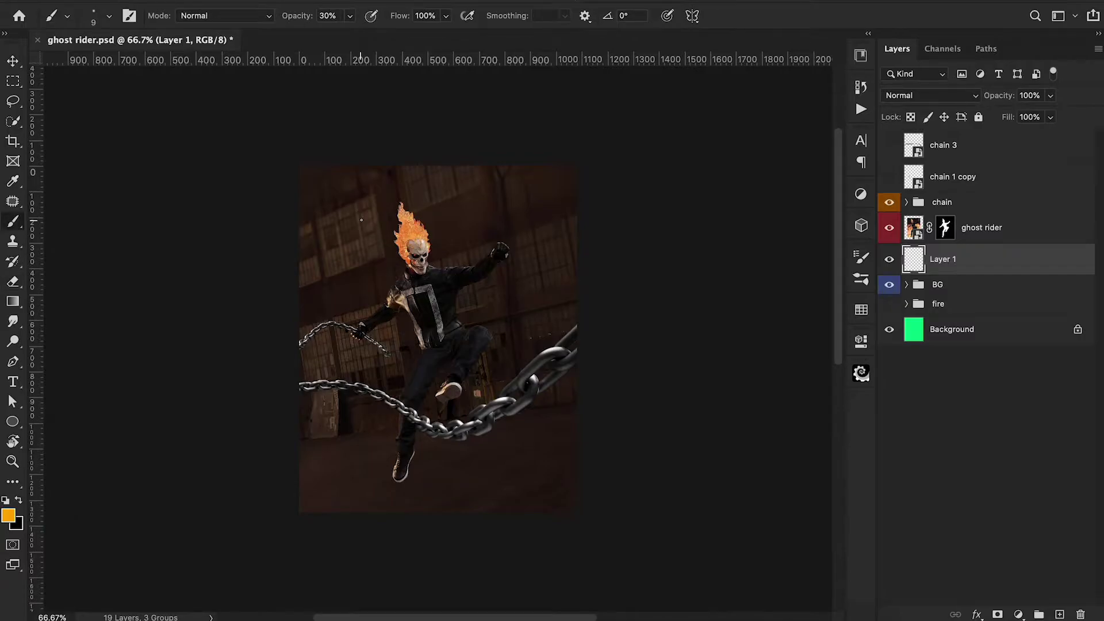
key("bracketright")
key("bracketright")
key("bracketright")
key("bracketright")
key("bracketright")
key("bracketright")
key("bracketright")
key("bracketright")
key("bracketright")
key("bracketright")
key("bracketright")
key("bracketright")
key("bracketright")
key("bracketright")
key("bracketright")
key("bracketright")
key("bracketright")
key("bracketright")
key("bracketright")
key("bracketright")
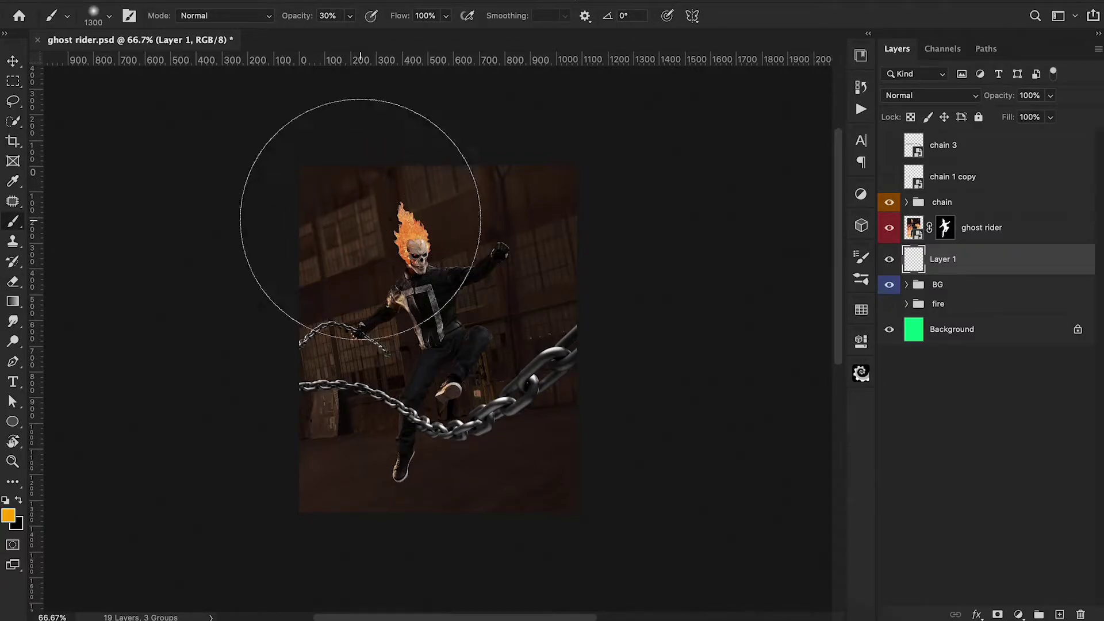
key("1")
left_click(447, 340)
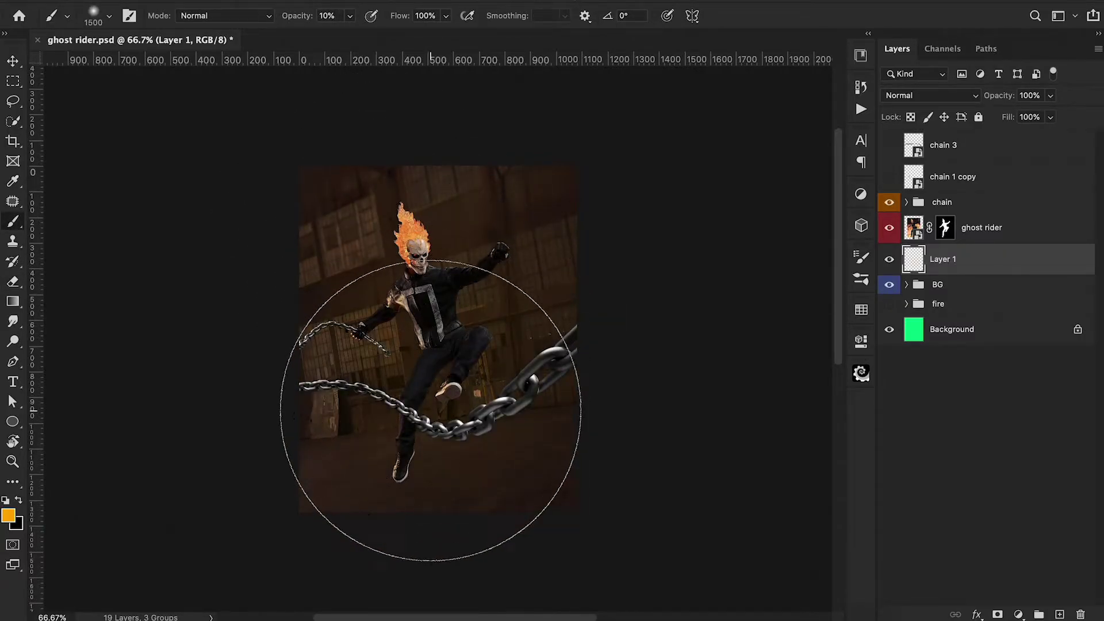
Step: Add a Brightness/Contrast adjustment clipped to the chain group, with Brightness about -108 and Contrast about -14
left_click(943, 202)
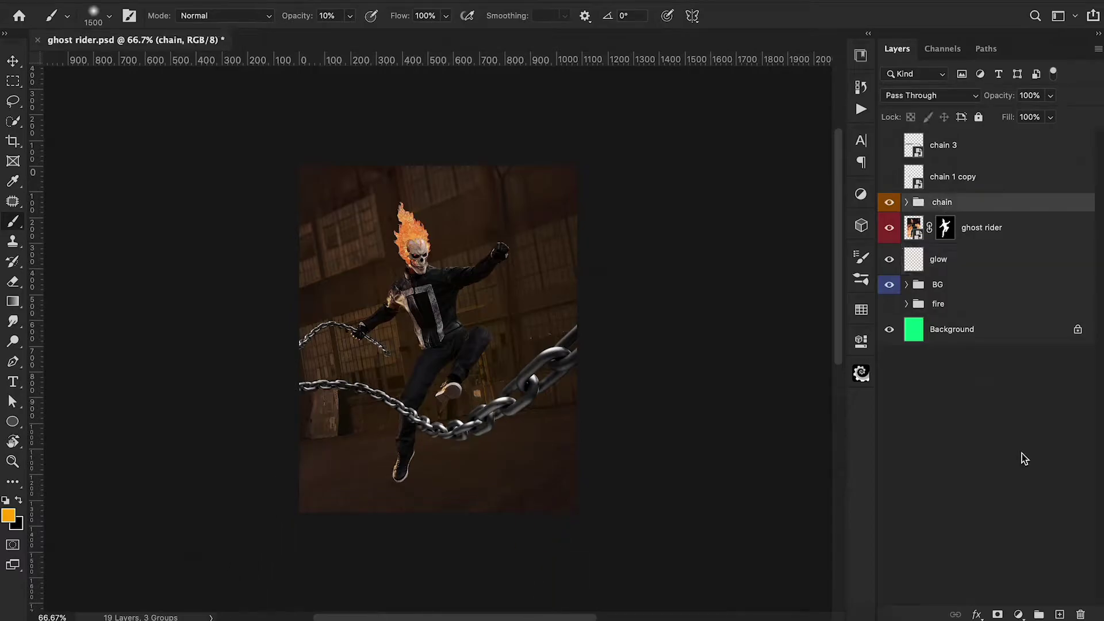
left_click(1018, 614)
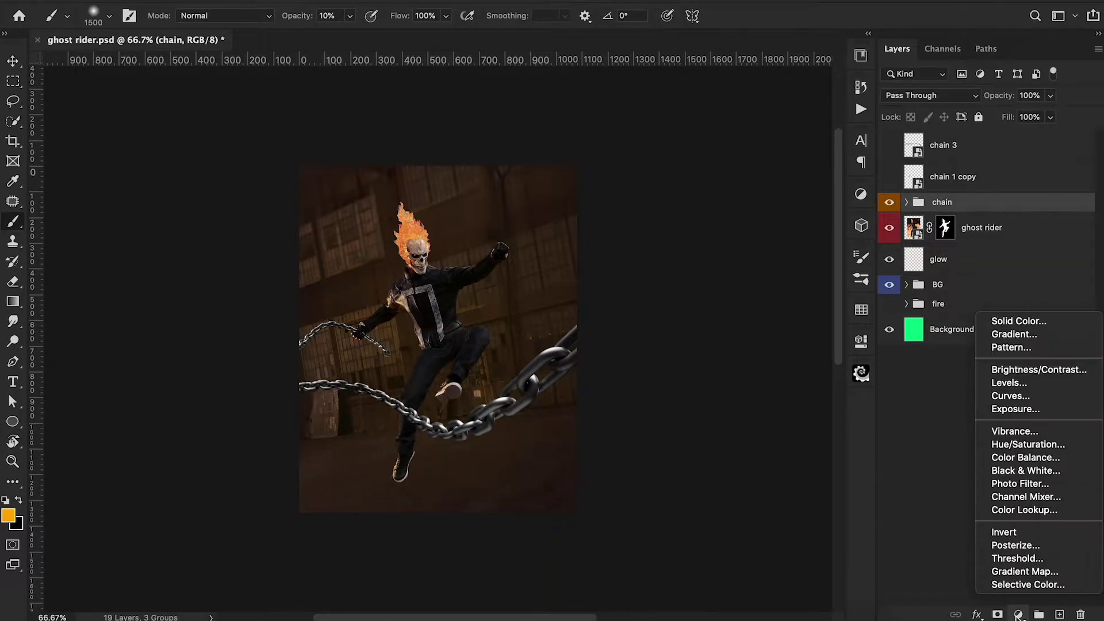
left_click(1039, 369)
key("ctrl+alt+g")
left_click_drag(729, 430, 665, 442)
left_click_drag(726, 459, 705, 464)
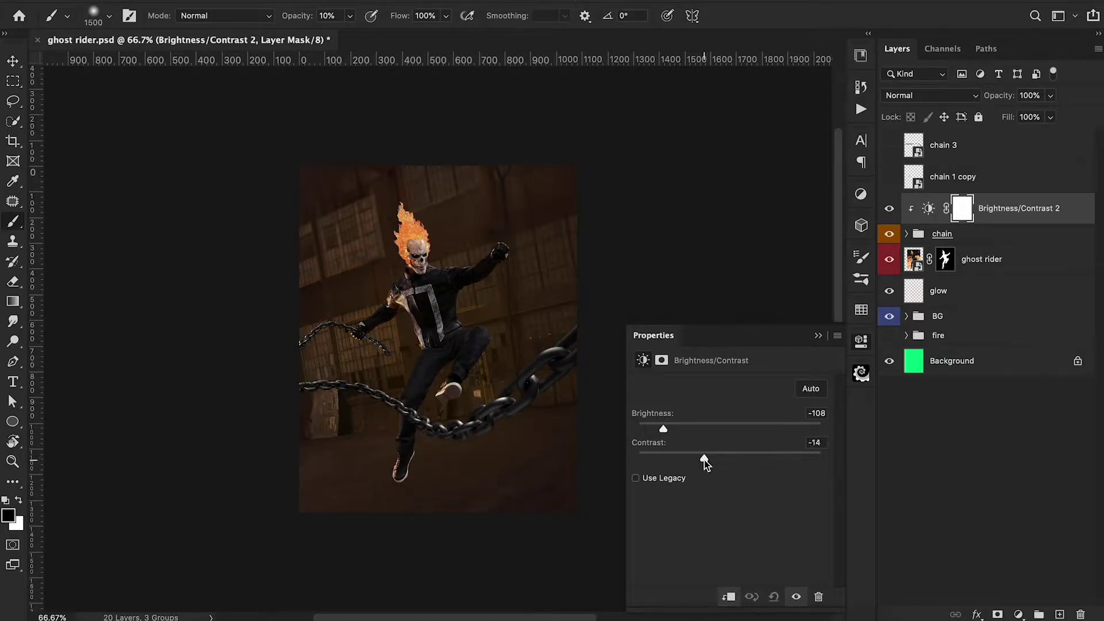
left_click_drag(663, 429, 661, 459)
left_click(816, 337)
Step: Reduce the brush size to 60 px
key("bracketleft")
key("bracketleft")
key("bracketleft")
key("bracketleft")
key("bracketleft")
key("bracketleft")
key("bracketleft")
key("bracketleft")
key("bracketleft")
key("bracketleft")
key("bracketleft")
key("bracketleft")
key("bracketleft")
key("bracketleft")
key("bracketleft")
key("bracketleft")
key("bracketleft")
key("bracketleft")
key("bracketleft")
key("bracketleft")
Step: Add a Levels adjustment clipped to the chain group and lower its white output level to about 197
left_click(1018, 614)
left_click(1007, 383)
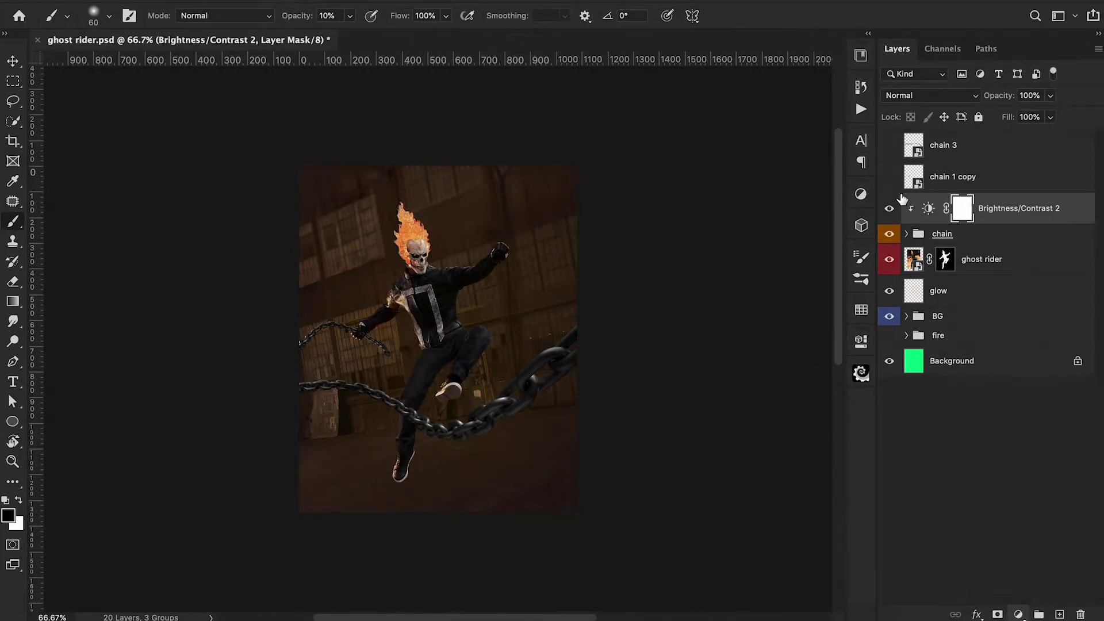
left_click(909, 228, "alt")
left_click_drag(816, 539, 823, 540)
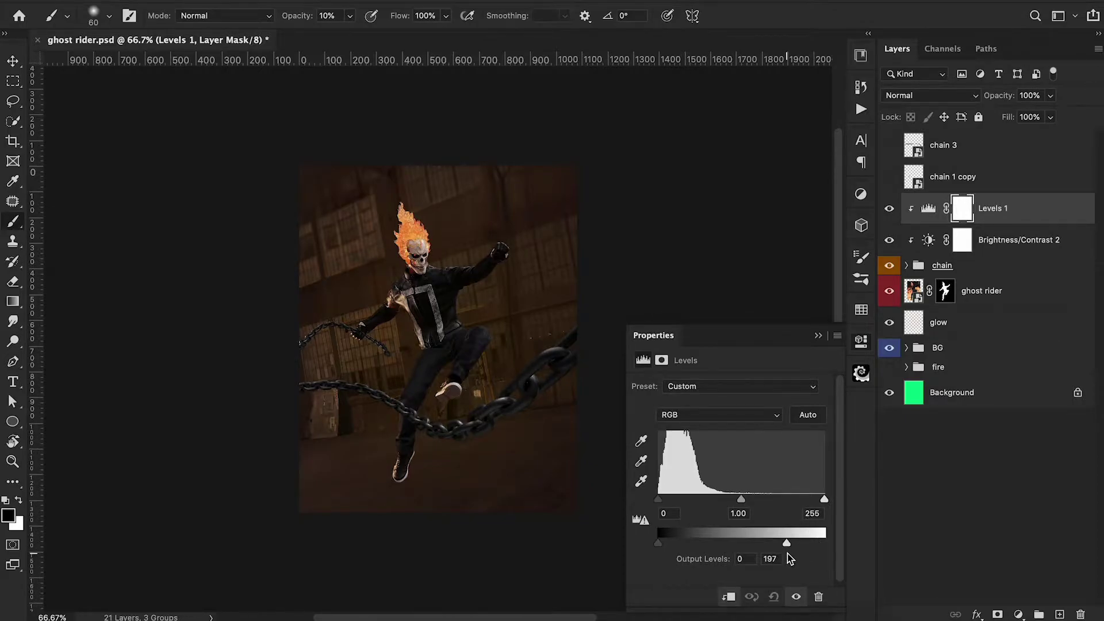
left_click(818, 336)
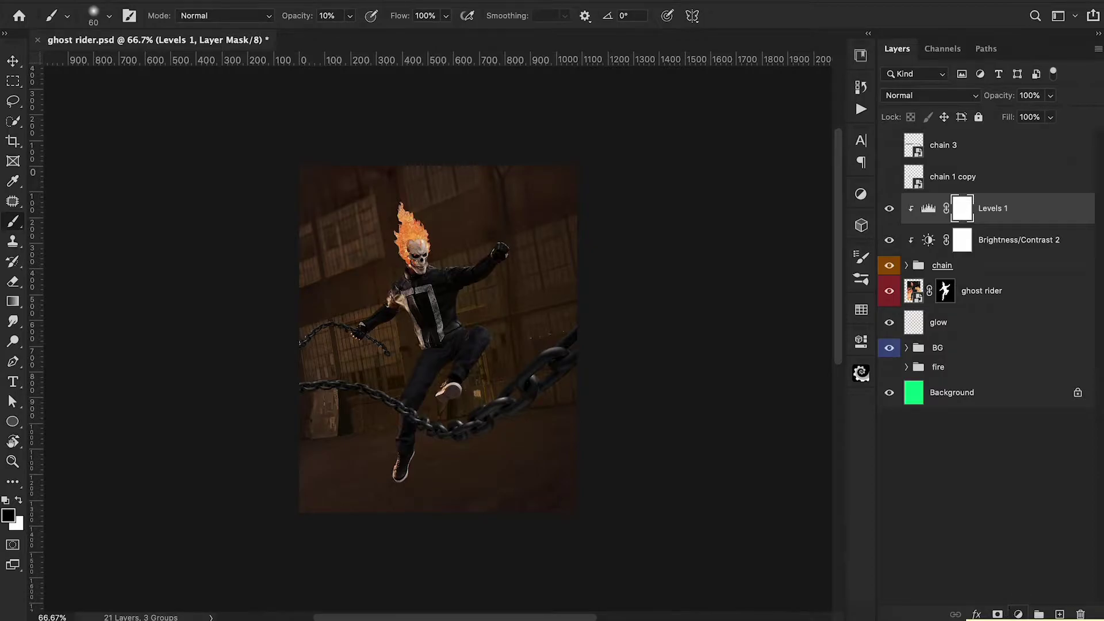
Step: Add a Color Balance adjustment clipped to the chain group and shift its midtones toward red and yellow
left_click(1018, 614)
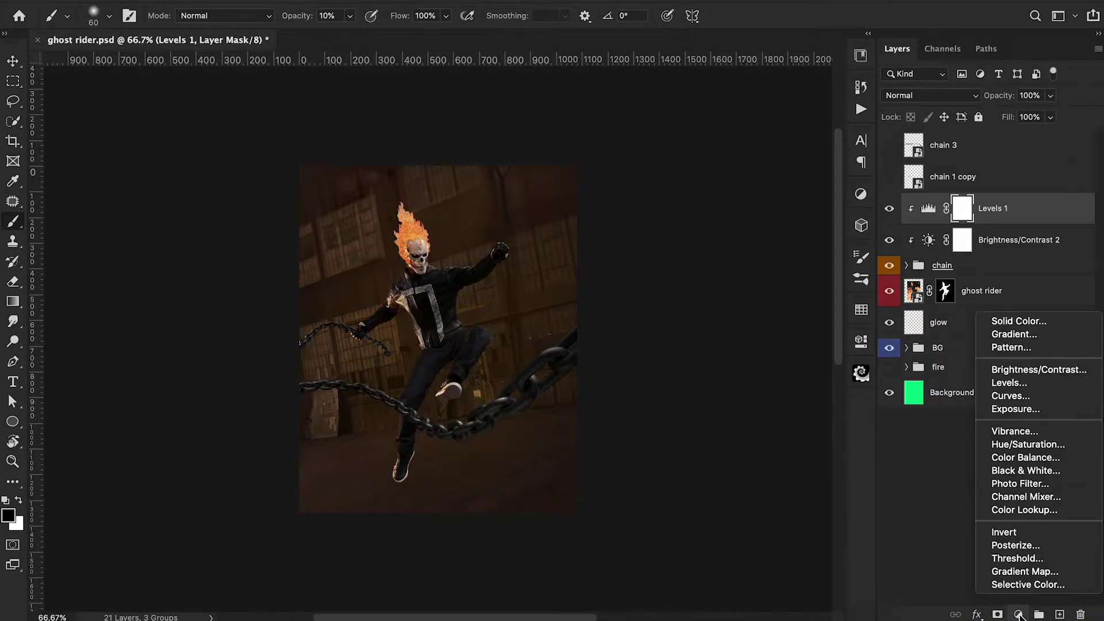
left_click(1013, 459)
left_click(910, 220, "alt")
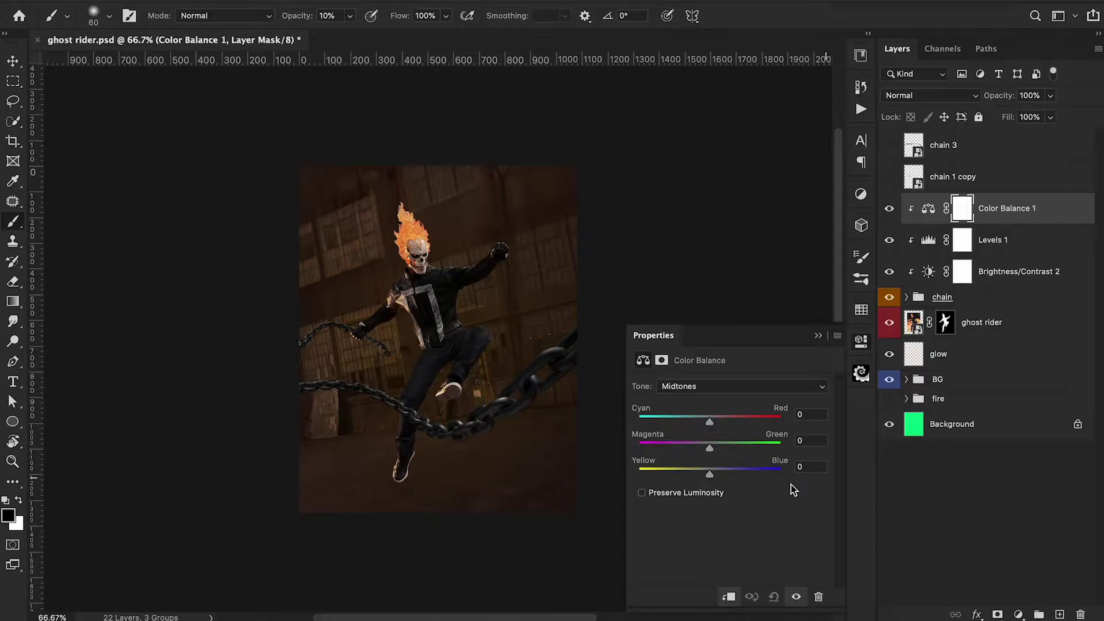
left_click_drag(709, 419, 728, 422)
left_click_drag(710, 474, 690, 476)
Step: Shift the chain's Color Balance shadows and highlights slightly toward yellow
left_click(696, 387)
left_click(697, 373)
left_click_drag(710, 421, 703, 476)
left_click(715, 390)
left_click(714, 407)
left_click_drag(710, 477, 706, 479)
left_click(817, 337)
Step: Add a clipped Exposure adjustment above Brightness/Contrast 1 in the BG group and set Exposure to -1.34
left_click(907, 379)
left_click(1012, 404)
left_click(1018, 614)
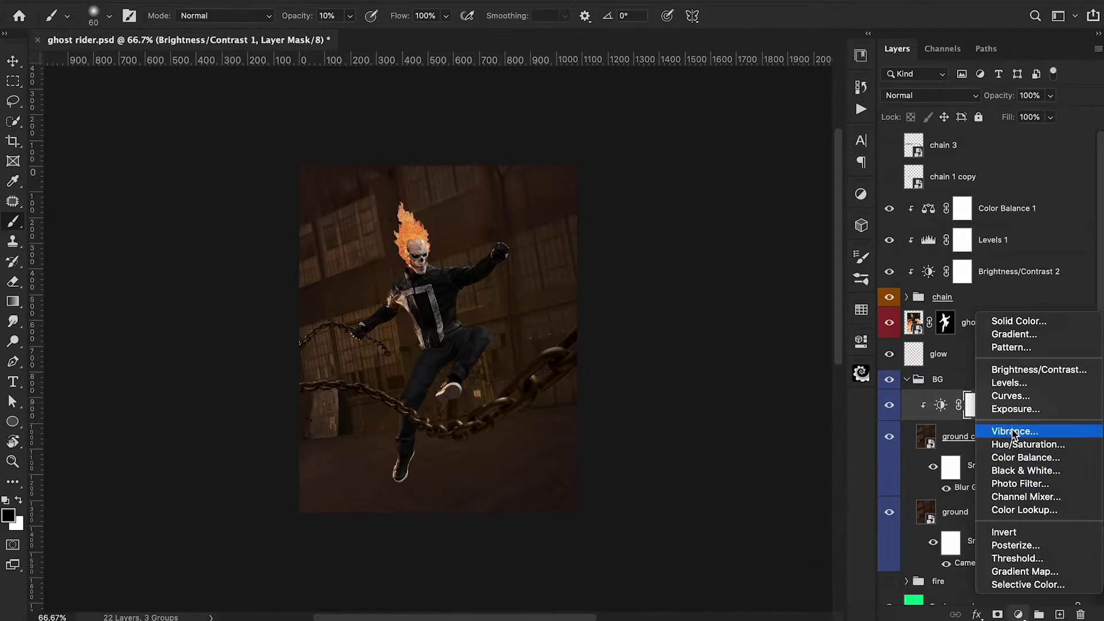
left_click(1014, 410)
left_click(923, 420, "alt")
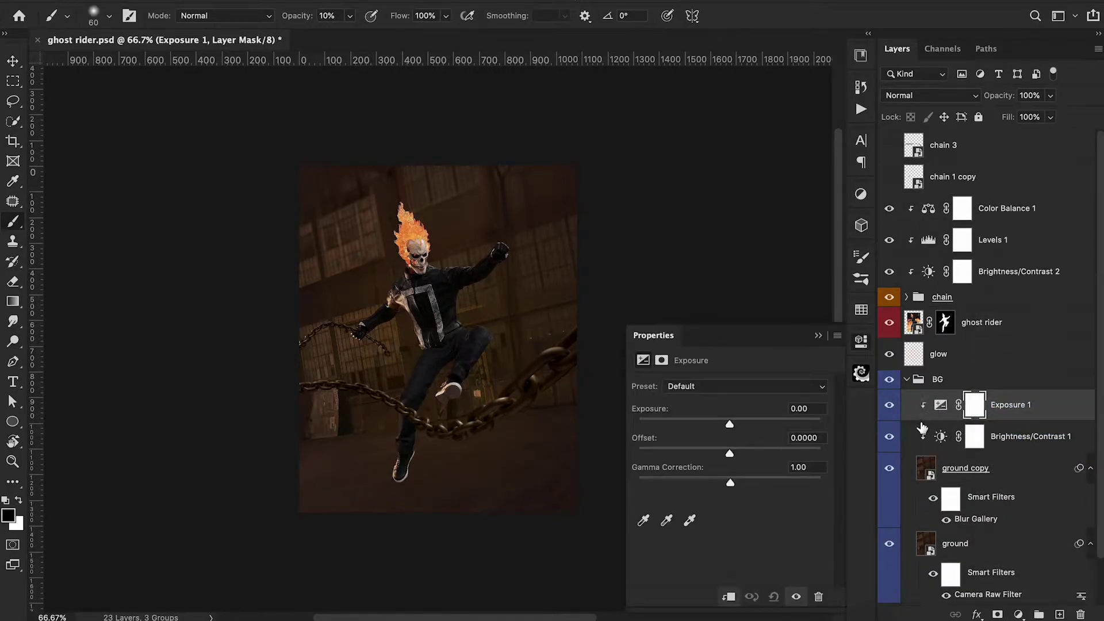
left_click_drag(729, 425, 711, 426)
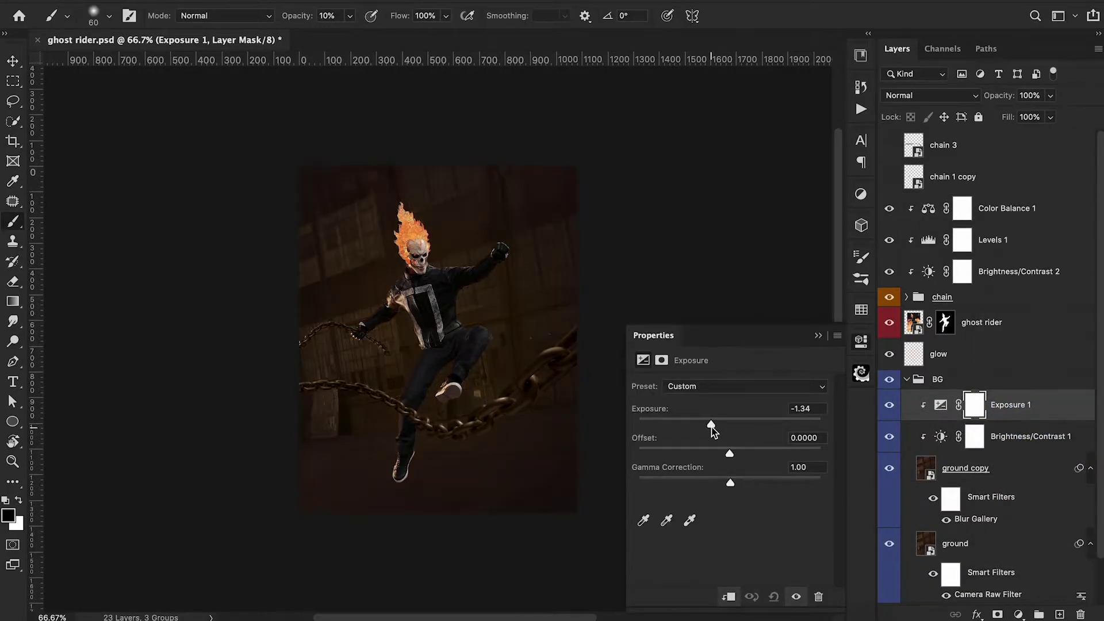
left_click(817, 338)
Step: Add a Solid Color fill layer in orange ff7e00 above the Exposure adjustment in the BG group
left_click(1019, 614)
left_click(998, 322)
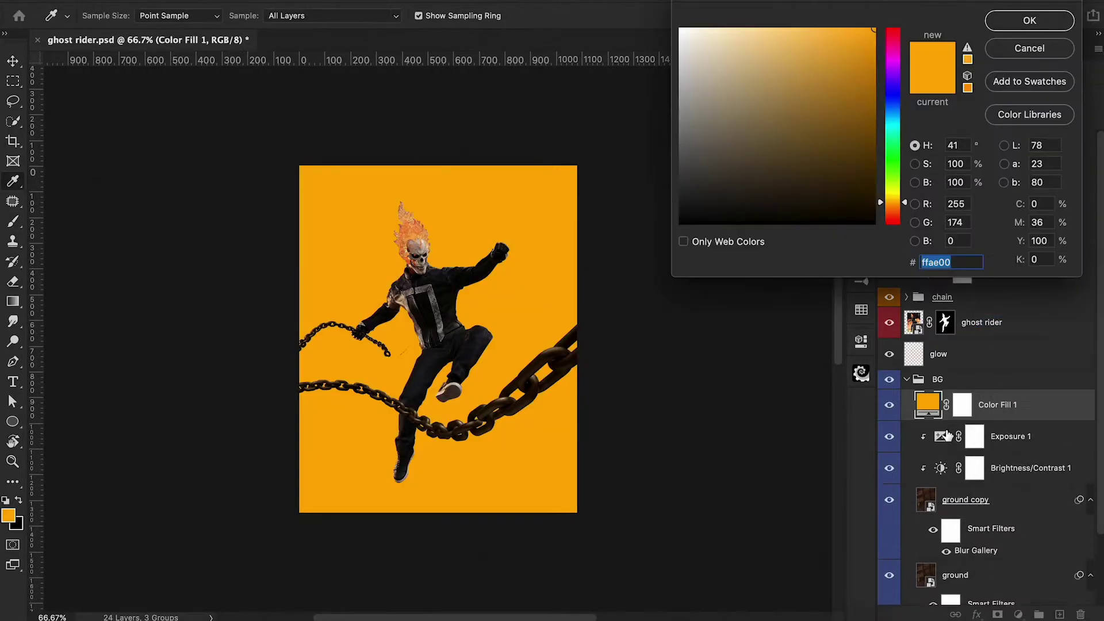
left_click_drag(882, 217, 882, 211)
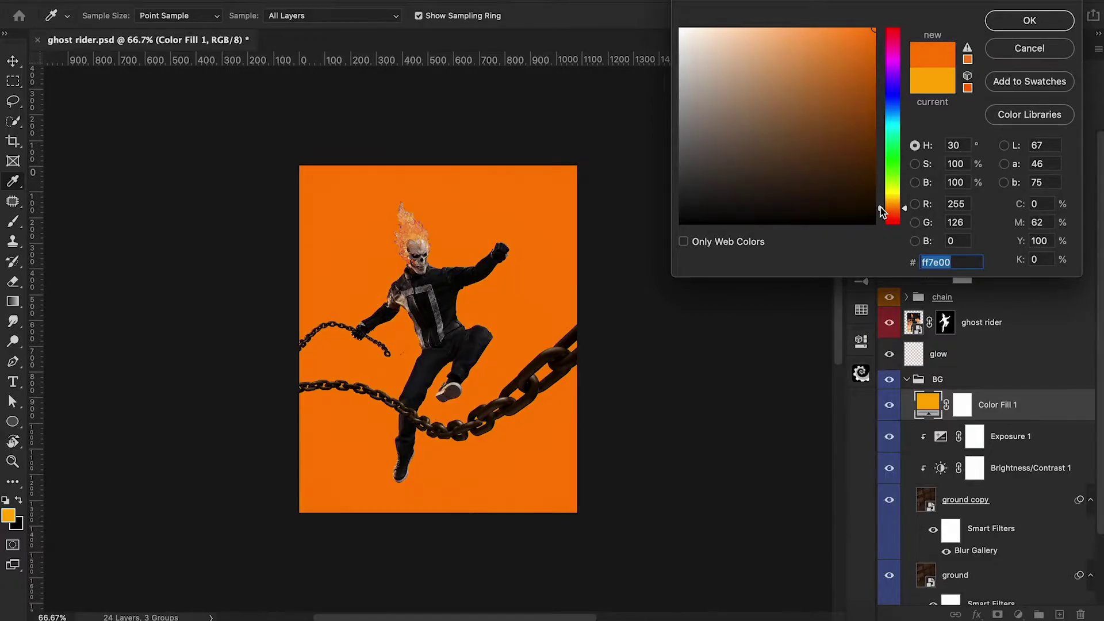
left_click(1016, 22)
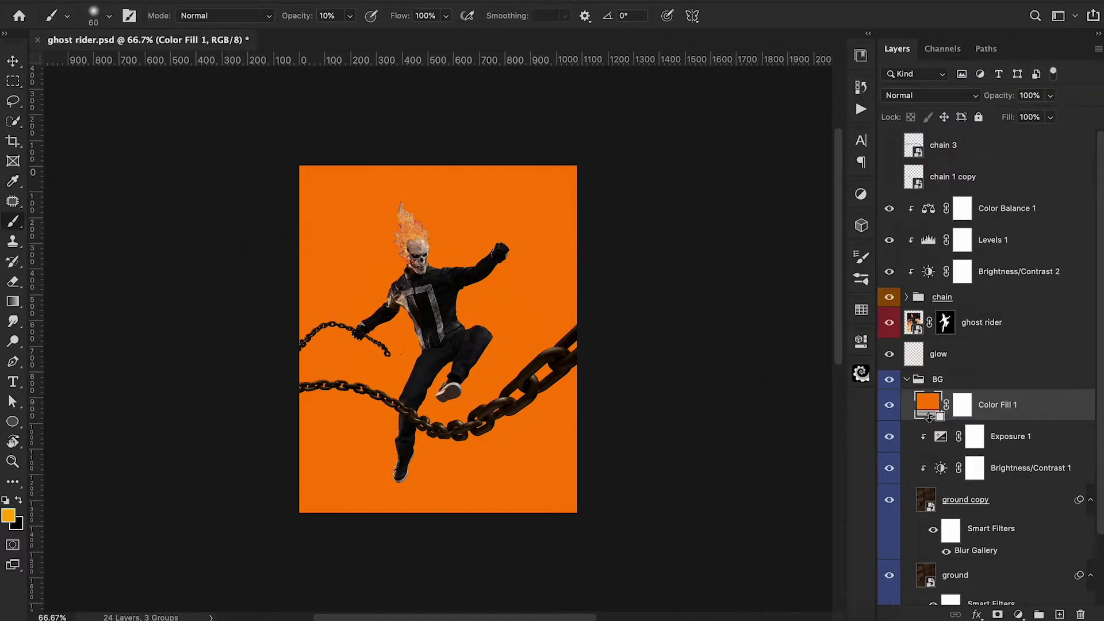
Step: Clip the orange color fill to the ground copy and set it to Overlay blending at 30% opacity
key("super+alt+g")
left_click(910, 99)
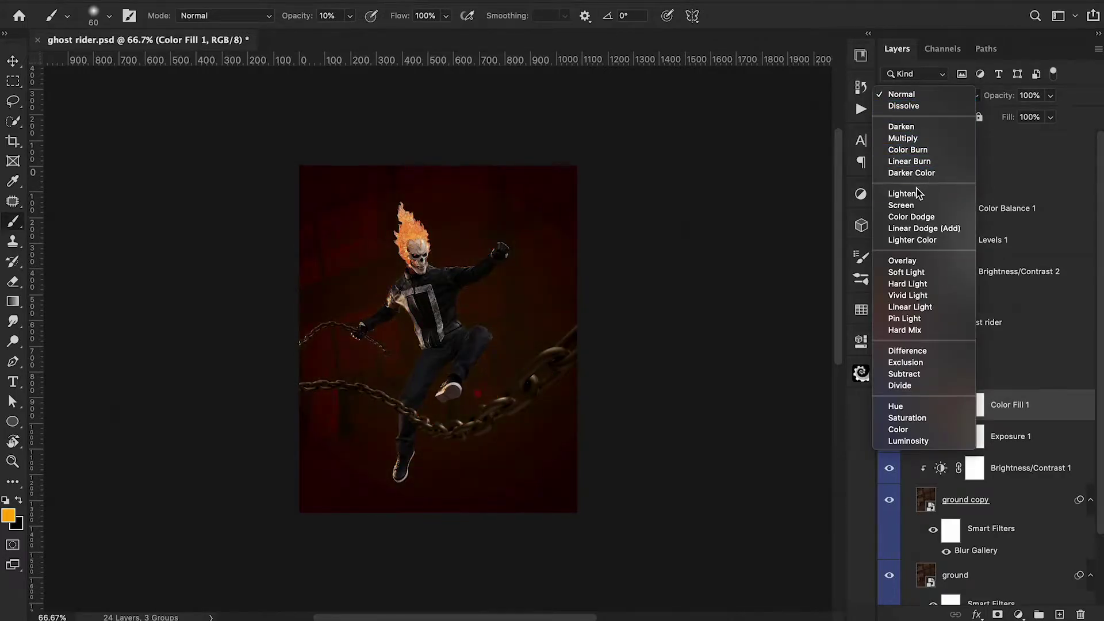
left_click(920, 262)
left_click_drag(1001, 102, 956, 123)
left_click(890, 406)
left_click(890, 406)
left_click_drag(1005, 100, 998, 102)
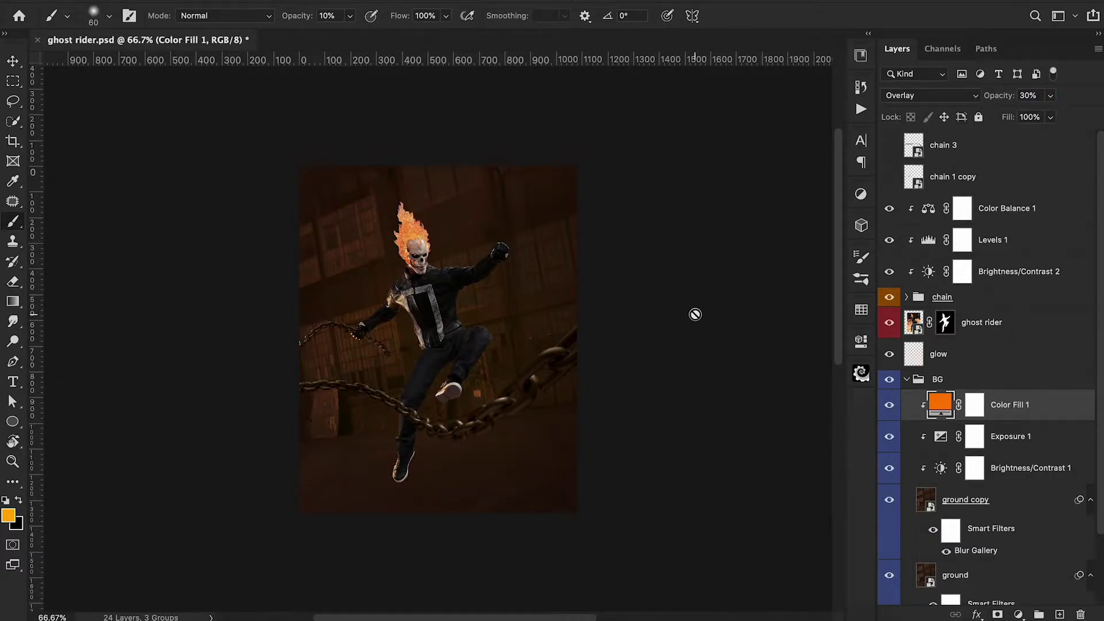
Step: Paint black on the ghost rider layer's mask with a 40 px brush to hide the flames around the skull
scroll(695, 315, "down", 2)
scroll(694, 315, "right", 1)
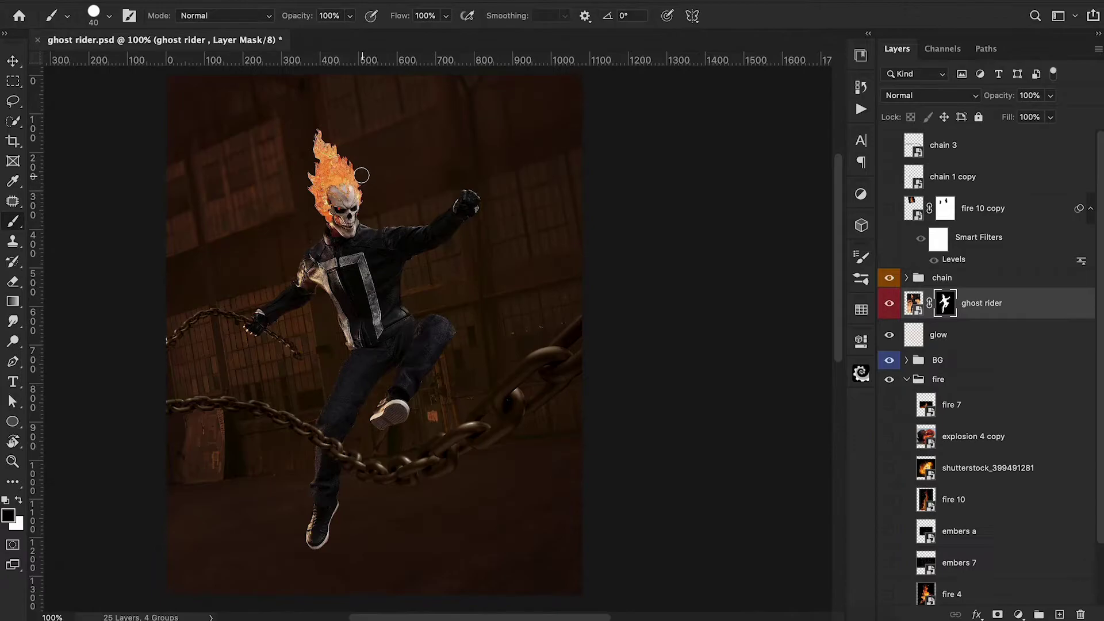
mouse_move(363, 172)
left_mouse_down()
mouse_move(318, 185)
mouse_move(315, 208)
mouse_move(331, 155)
left_mouse_up()
mouse_move(318, 209)
left_mouse_down()
mouse_move(318, 187)
mouse_move(343, 173)
left_mouse_up()
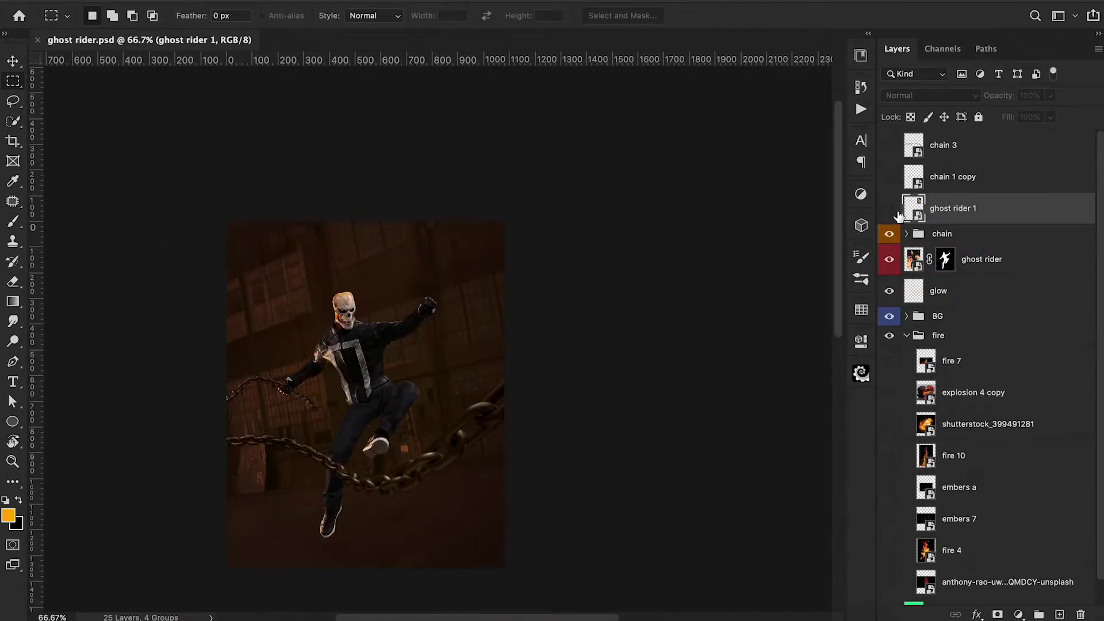
Step: Show the ghost rider 1 and fire 10 copy 4 layers, and set fire 10 copy 4 to Screen blending
left_click(895, 214)
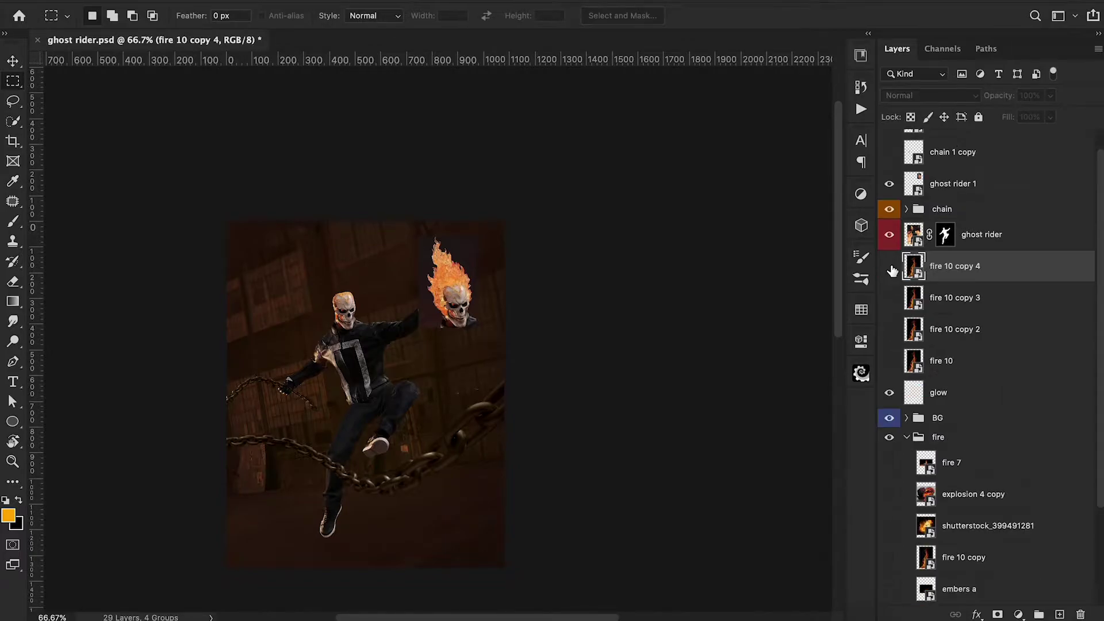
left_click(890, 268)
left_click(921, 95)
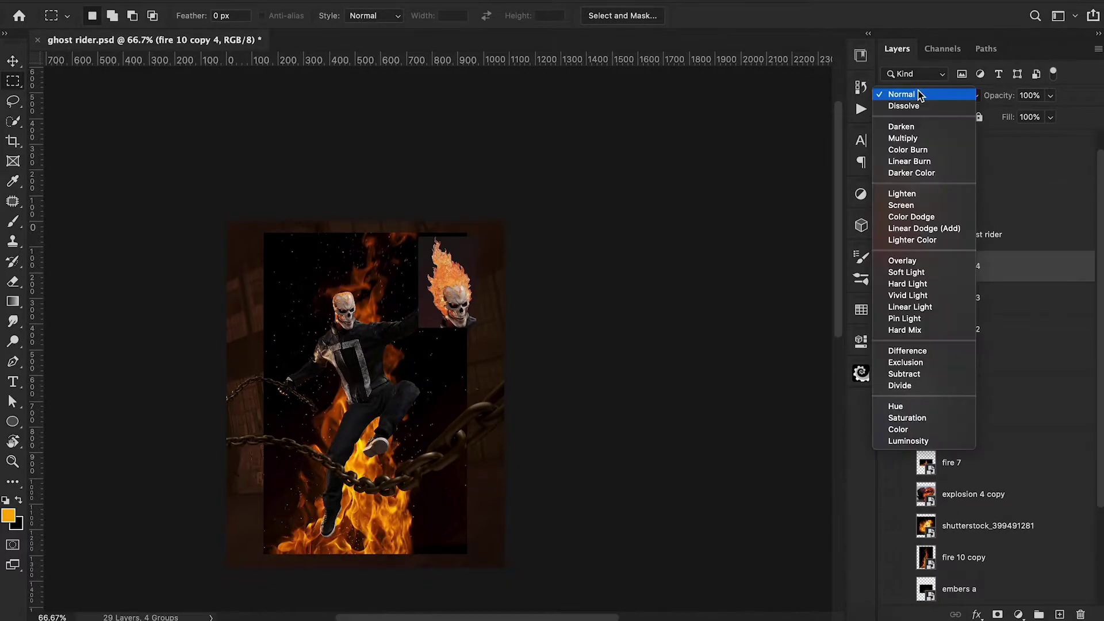
left_click(901, 205)
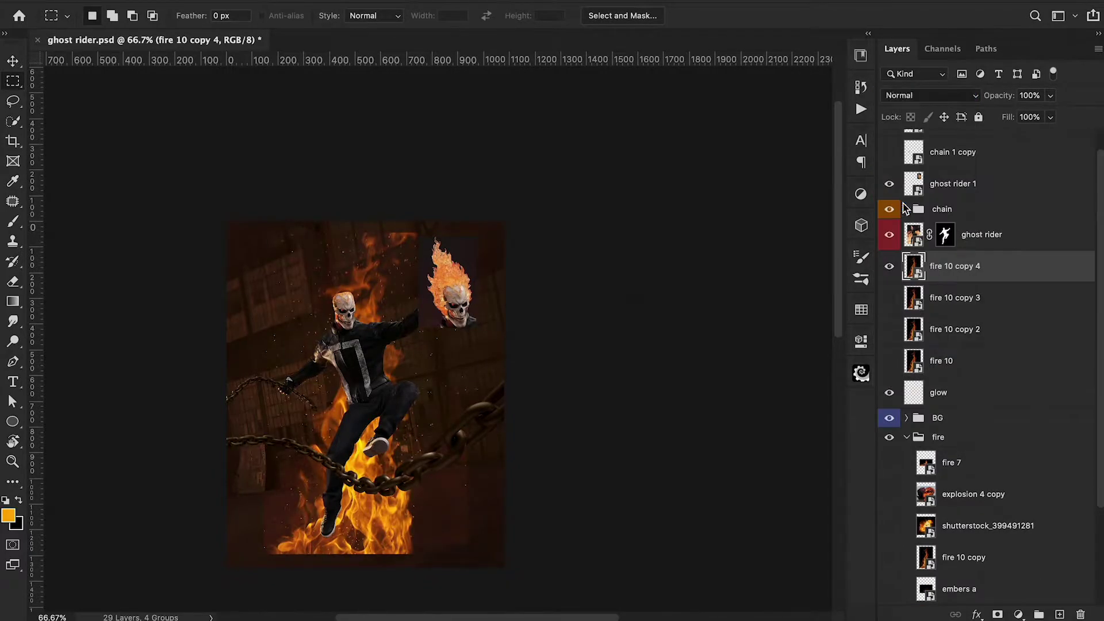
Step: Apply Levels to fire 10 copy 4 with black input 10, midtones 0.89 and a lowered white input, and add a layer mask
key("ctrl+l")
left_click_drag(415, 274, 421, 274)
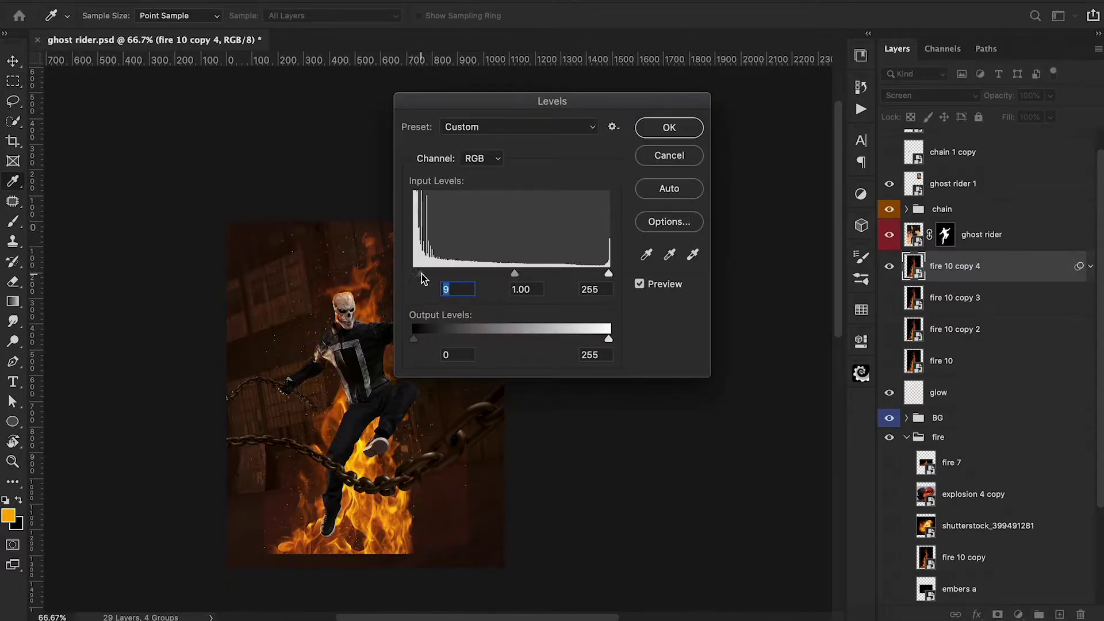
left_click(523, 275)
left_click_drag(609, 274, 592, 274)
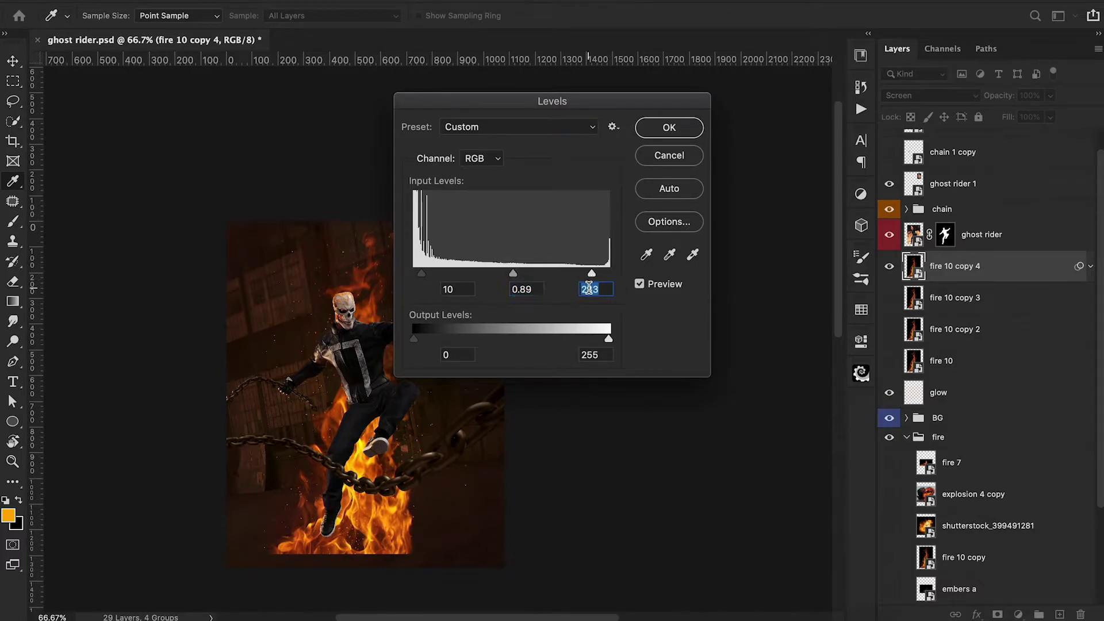
left_click(654, 130)
left_click(998, 615)
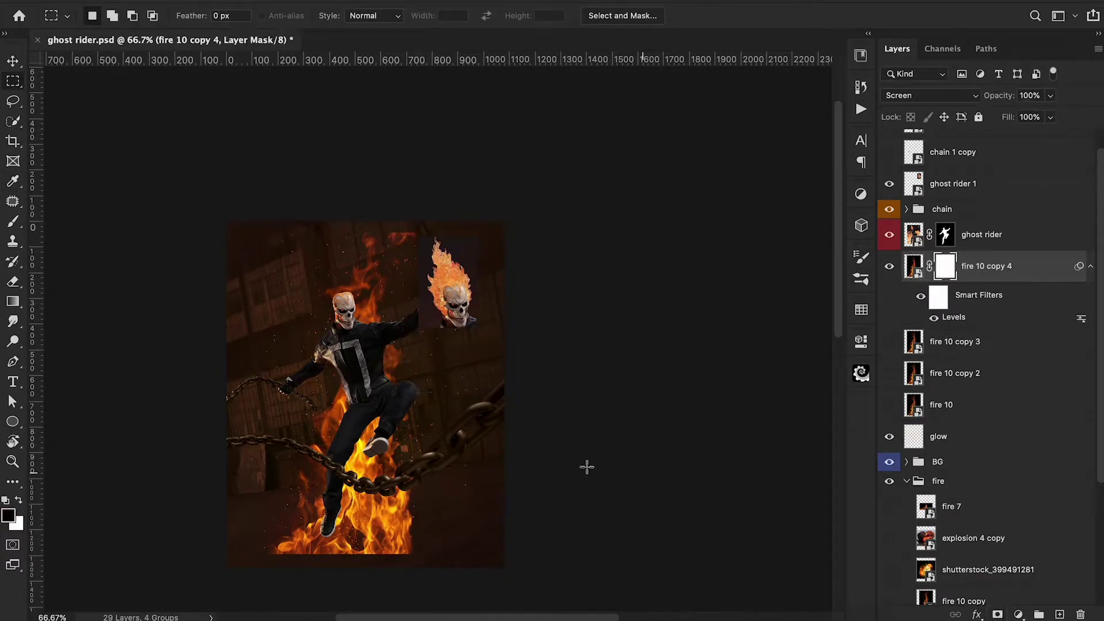
Step: Paint black on fire 10 copy 4's mask with a 150 px brush at 100% opacity to hide the fire's outer edges
key("b")
key("bracketright")
key("bracketright")
key("bracketright")
key("bracketright")
key("bracketright")
key("bracketright")
key("bracketright")
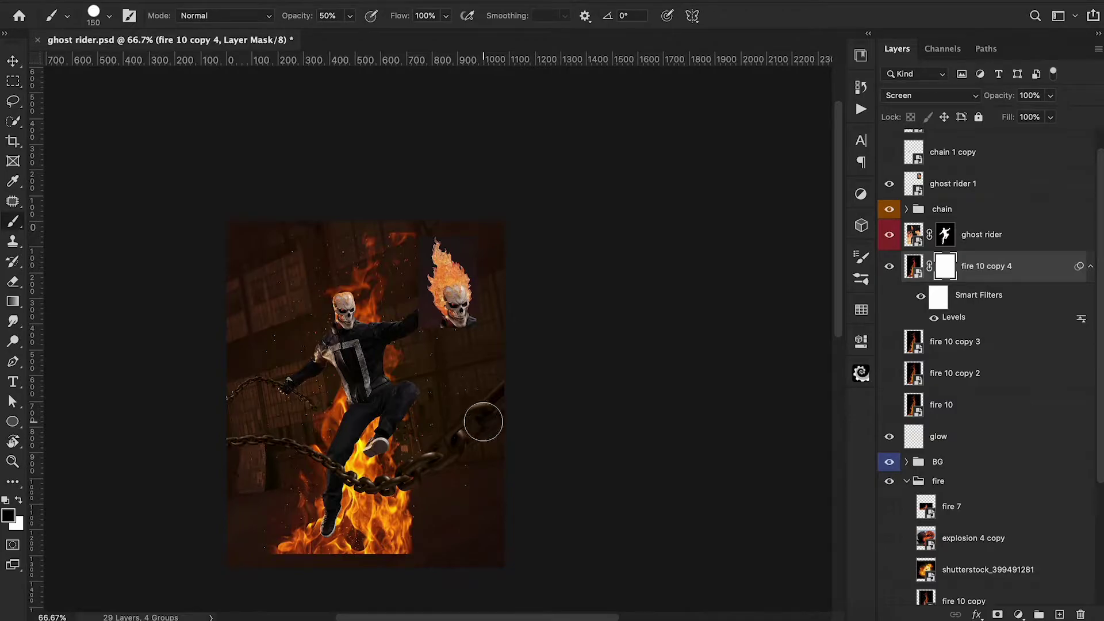
left_click(94, 23)
left_click(145, 191)
left_click(688, 305)
key("0")
mouse_move(465, 349)
left_mouse_down()
mouse_move(463, 444)
mouse_move(441, 462)
mouse_move(433, 518)
left_mouse_up()
left_click_drag(267, 444, 252, 591)
mouse_move(426, 249)
left_mouse_down()
mouse_move(399, 235)
mouse_move(389, 191)
left_mouse_up()
Step: Scale down the fire 10 copy 4 image, rotate it and position it over the character's skull
left_click(914, 266)
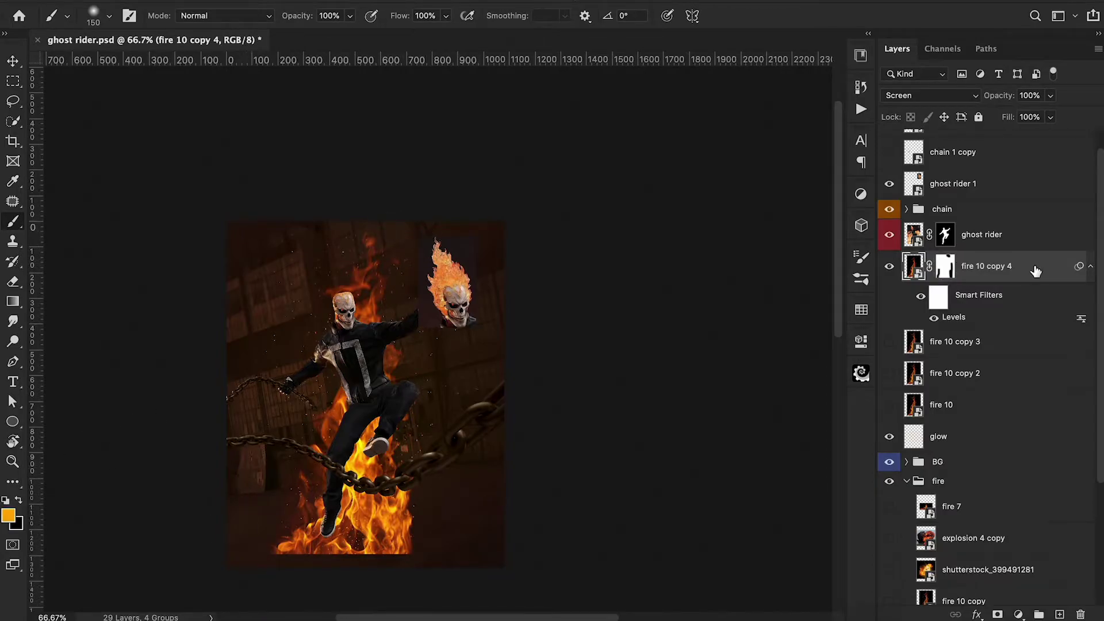
key("ctrl+t")
left_click_drag(476, 234, 390, 355)
left_click_drag(459, 428, 446, 397)
left_click_drag(317, 459, 326, 275)
left_click_drag(364, 159, 343, 233)
left_click_drag(320, 342, 348, 286)
left_click_drag(359, 191, 351, 217)
left_click_drag(326, 263, 331, 243)
key("Return")
Step: Rotate fire 10 copy 4 to about -7.04° and skew it to about -1.52° horizontally to fit the head
key("super+t")
left_click_drag(406, 173, 392, 168)
left_click_drag(349, 251, 350, 251)
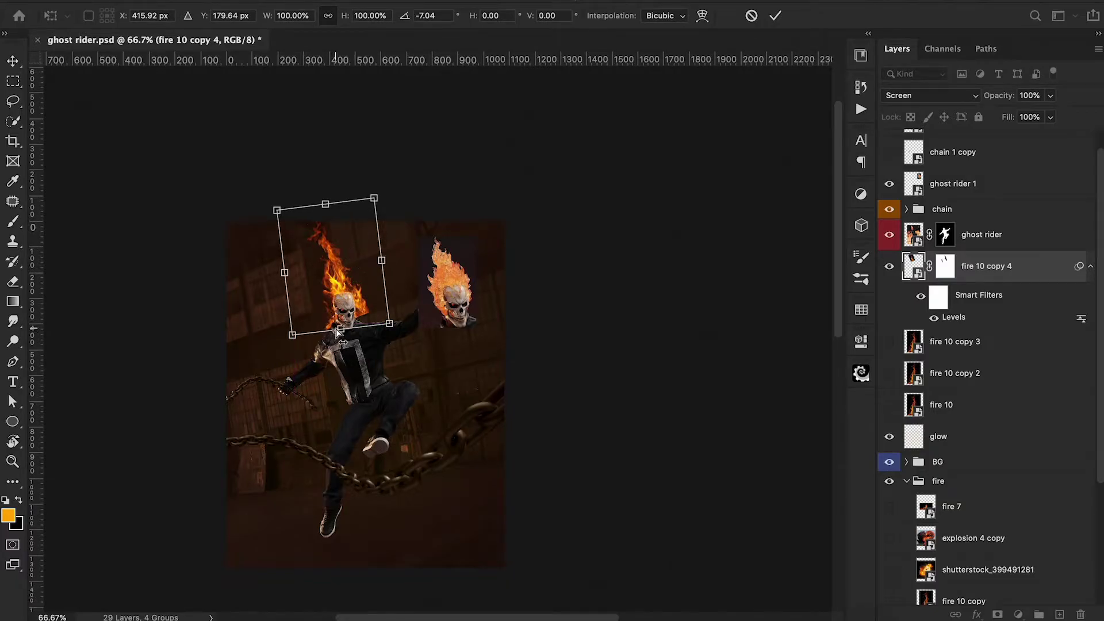
left_click_drag(340, 333, 384, 322)
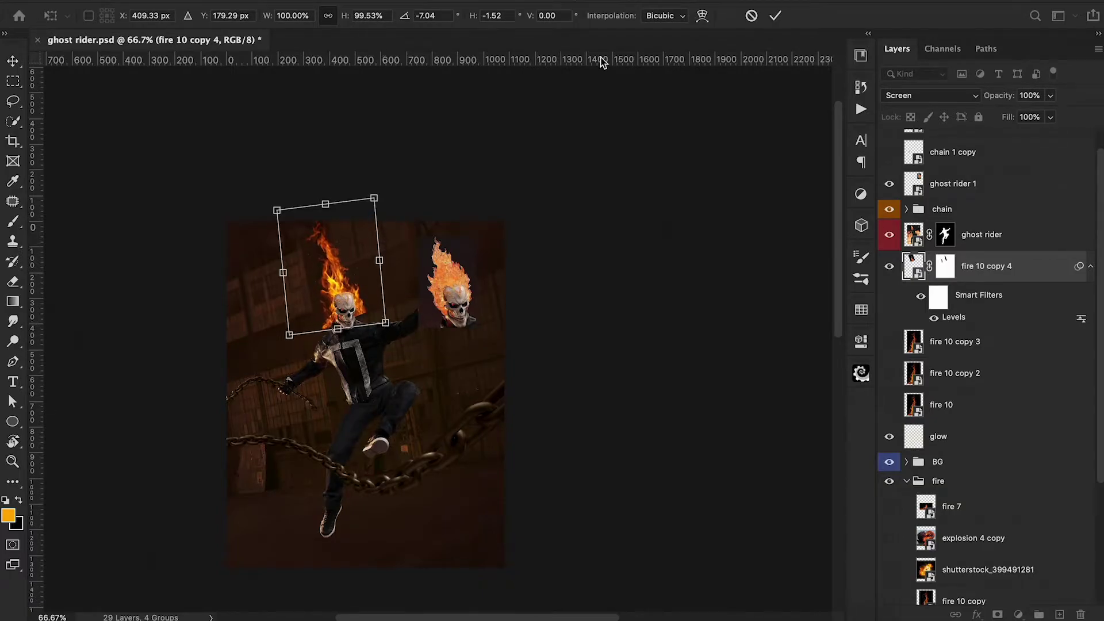
left_click(775, 15)
Step: Paint black on fire 10 copy 4's mask with a 150 px brush to hide the fire around the shoulders and its long tip
left_click(946, 267)
key("d")
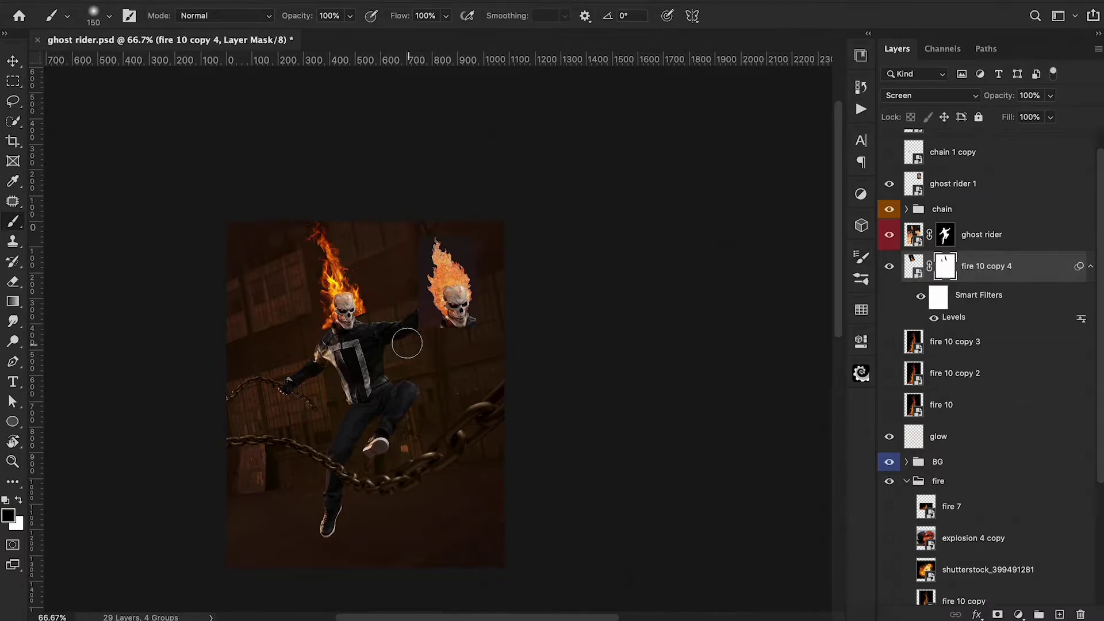
mouse_move(376, 328)
left_mouse_down()
mouse_move(277, 372)
mouse_move(270, 324)
mouse_move(340, 347)
mouse_move(302, 305)
mouse_move(319, 347)
mouse_move(305, 335)
mouse_move(312, 310)
mouse_move(266, 320)
left_mouse_up()
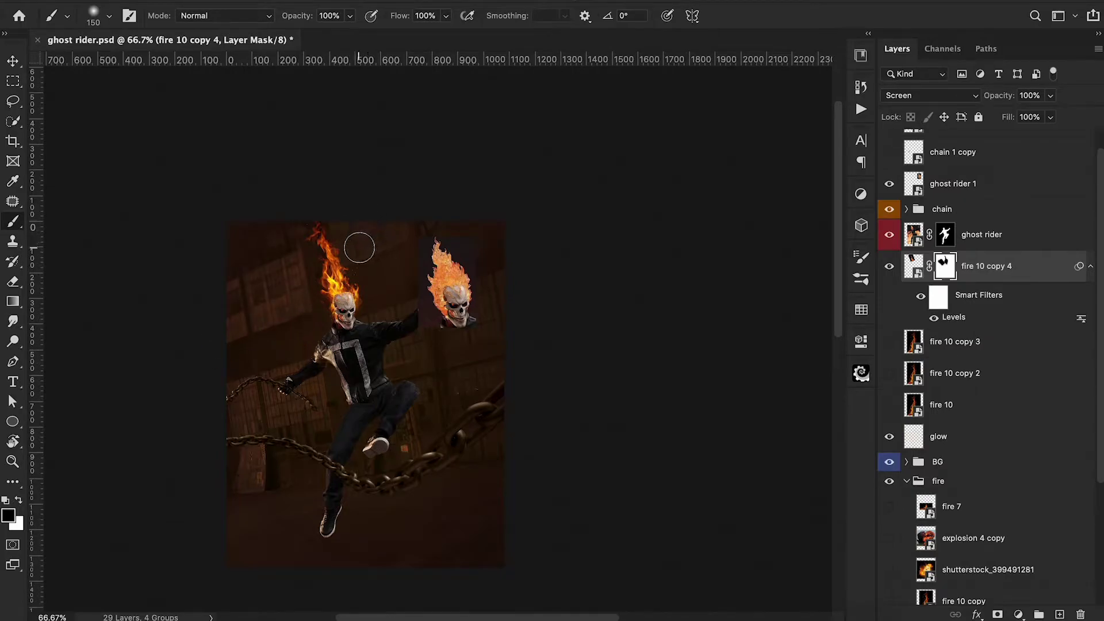
mouse_move(328, 212)
left_mouse_down()
mouse_move(303, 247)
mouse_move(314, 219)
left_mouse_up()
right_click(266, 252)
key("Escape")
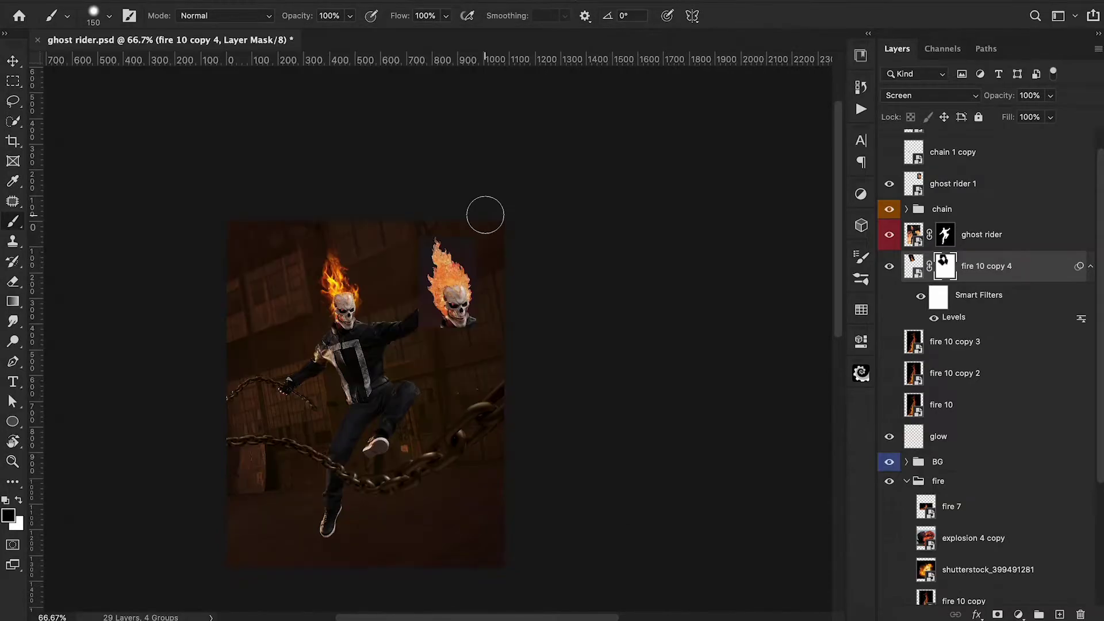
key("bracketleft")
key("bracketleft")
key("bracketleft")
key("bracketleft")
key("bracketleft")
key("bracketleft")
Step: Duplicate the fire 10 copy 4 layer and scale, rotate and reposition the duplicate around the skull
key("ctrl+j")
key("ctrl+t")
left_click_drag(484, 156, 419, 222)
left_click_drag(353, 247, 354, 263)
left_click_drag(402, 203, 433, 218)
left_click_drag(368, 258, 350, 252)
Step: Refine the masks of fire 10 copy 5 and fire 10 copy 4 with a Clouds brush set to 250 px and a 120° angle
scroll(112, 246, "down", 5)
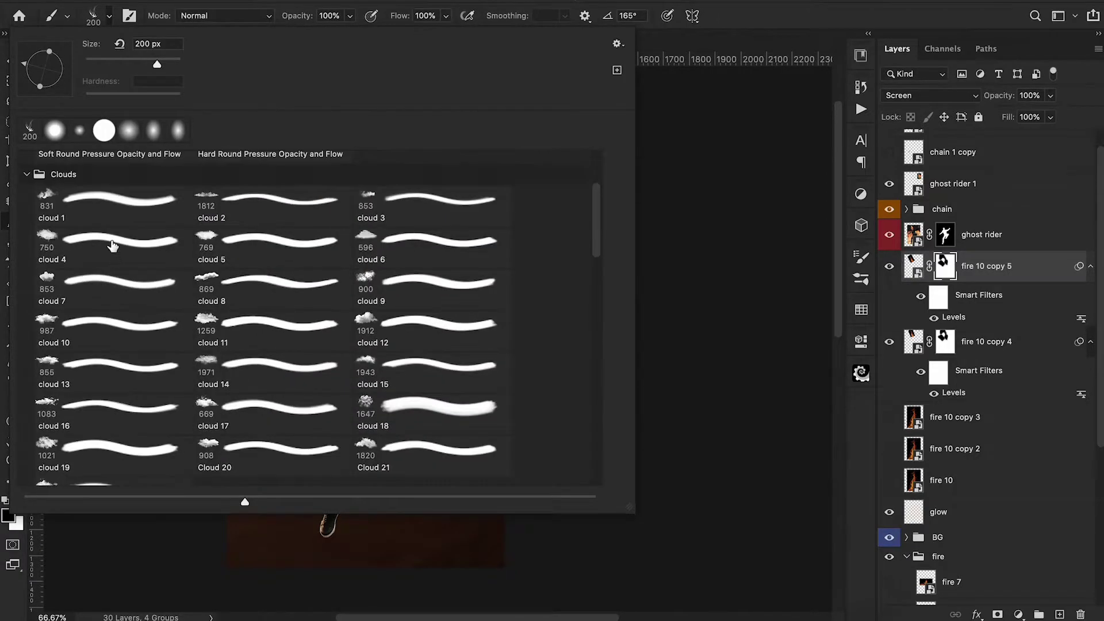
double_click(130, 212)
key("bracketleft")
key("bracketleft")
key("bracketleft")
key("bracketleft")
key("bracketleft")
key("bracketleft")
key("bracketleft")
key("shift+Left")
key("shift+Left")
key("shift+Left")
key("shift+Left")
key("shift+Left")
key("shift+Left")
key("shift+Left")
key("shift+Left")
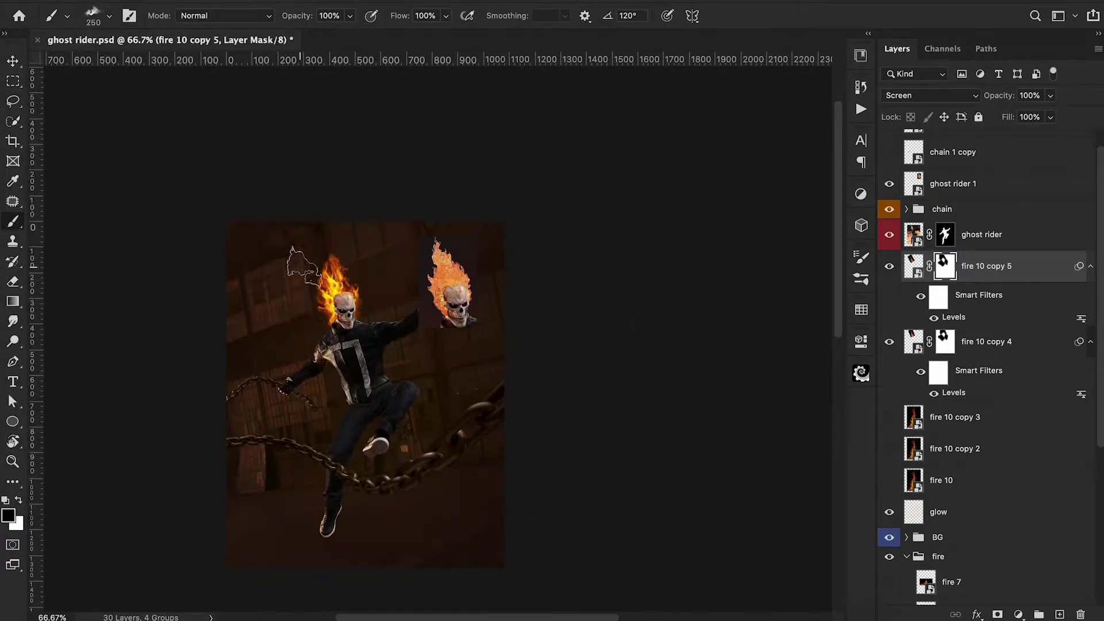
left_click(899, 342)
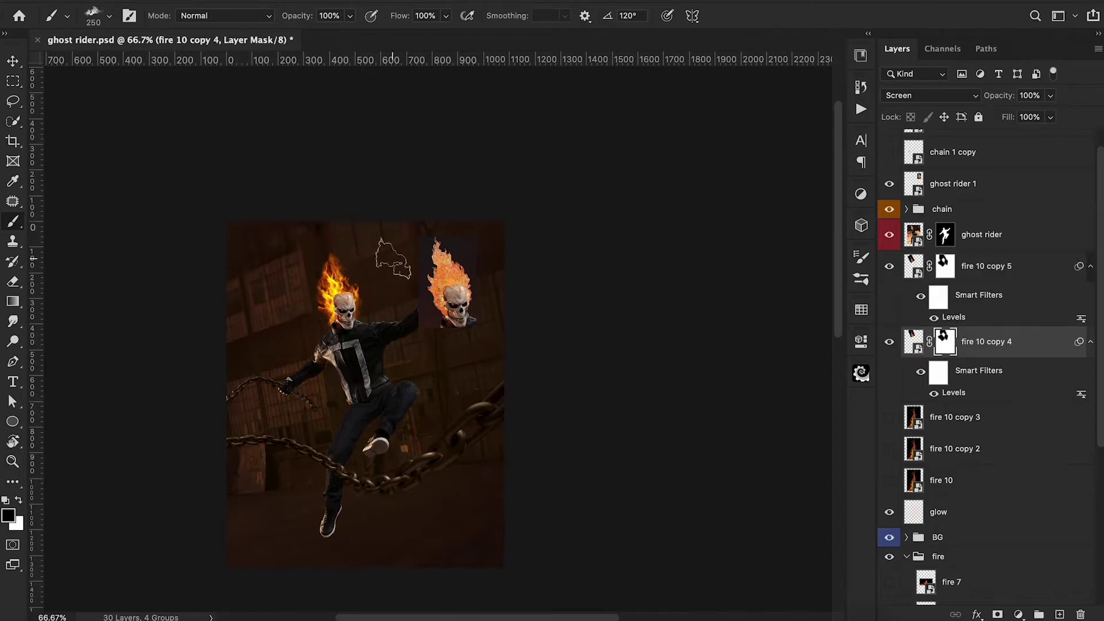
Step: Show fire 10 copy 3, shrink it beside the skull and set its blending to Screen
left_click(889, 418)
left_click(954, 418)
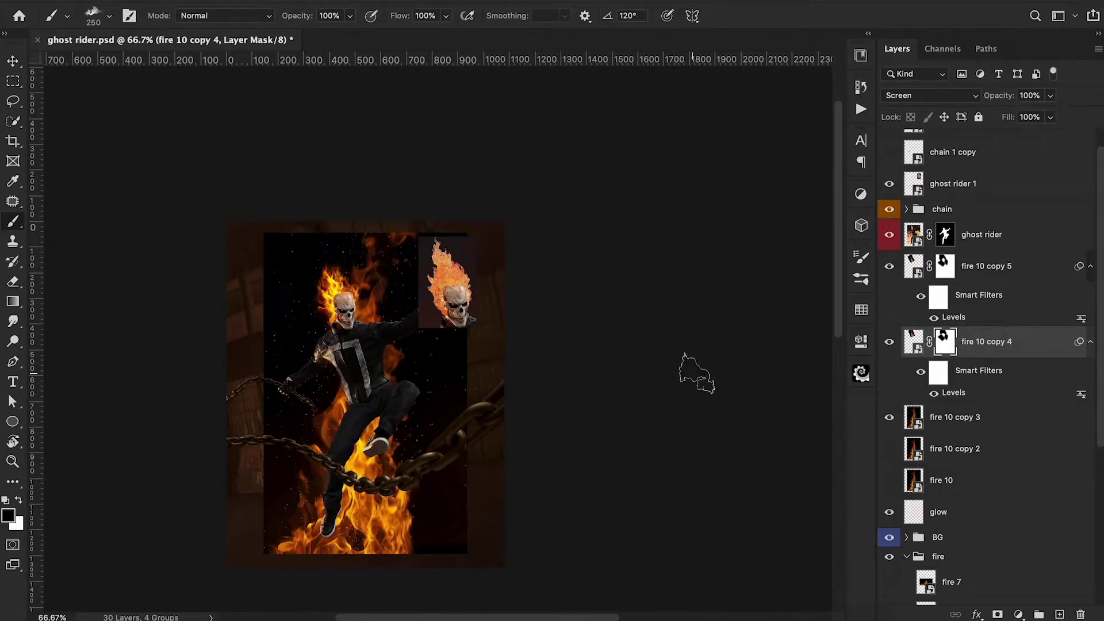
key("ctrl+t")
left_click_drag(467, 233, 321, 463)
left_click_drag(297, 489, 365, 275)
key("Return")
left_click(931, 95)
left_click(931, 206)
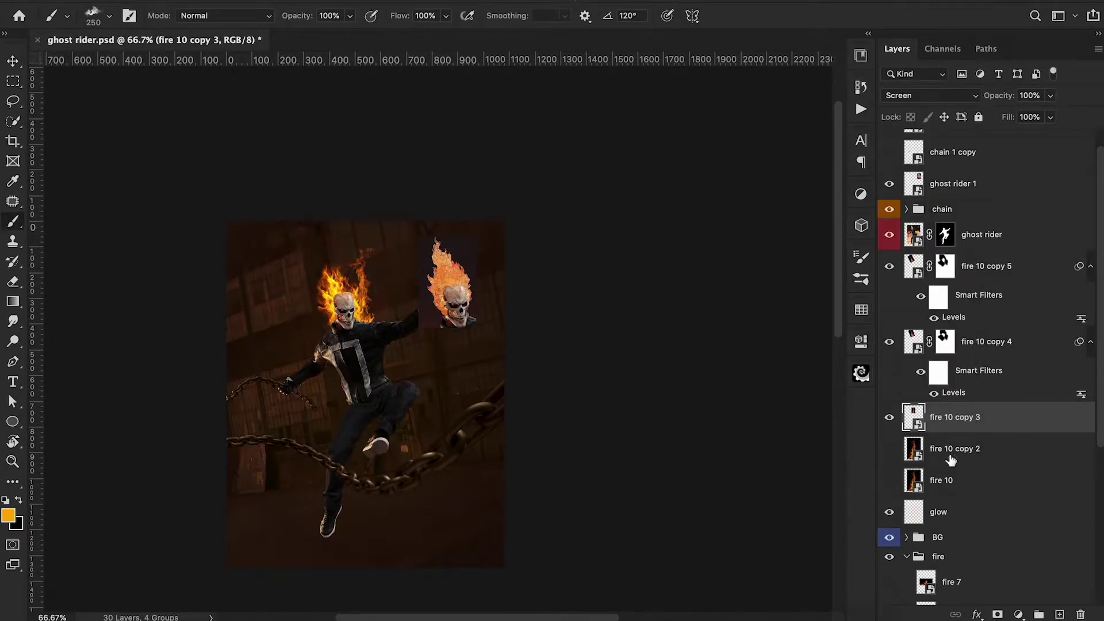
Step: Add a layer mask to fire 10 copy 3 and distort its image to pull the flame closer to the skull
left_click(998, 615)
left_click(914, 423)
left_click(665, 225)
key("ctrl+t")
right_click(363, 278)
left_click(397, 354)
left_click_drag(388, 248, 375, 254)
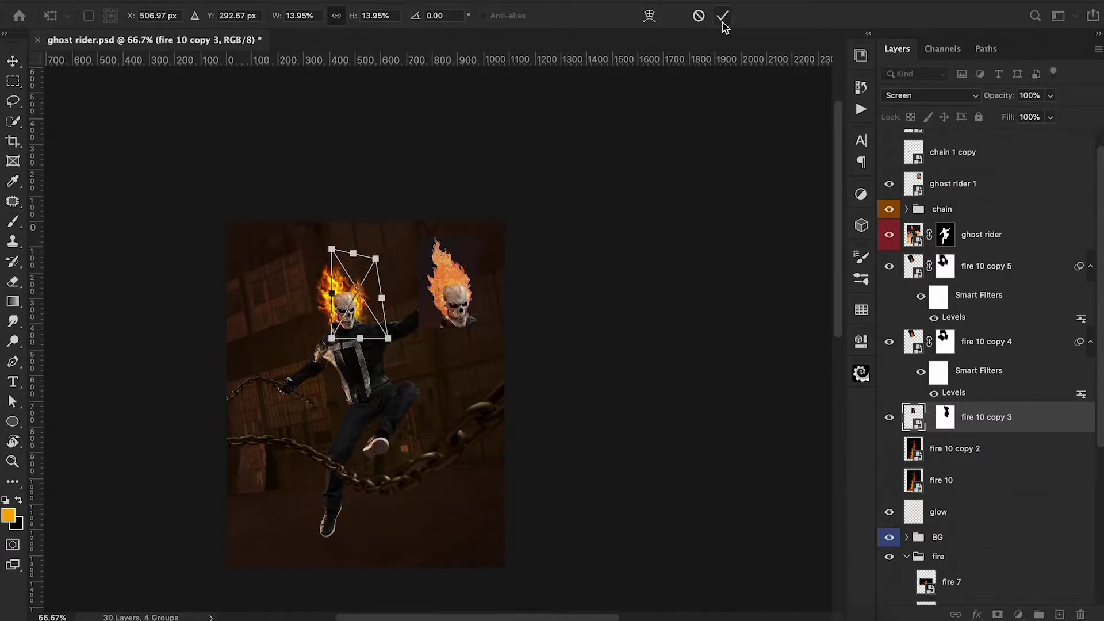
left_click(723, 17)
Step: Show fire 10 copy 2 and shrink, rotate and position it behind the skull
left_click(887, 451)
left_click(971, 450)
key("ctrl+t")
left_click_drag(466, 233, 378, 372)
right_click(299, 426)
left_click(345, 597)
left_click_drag(352, 519, 368, 306)
left_click_drag(406, 155, 365, 136)
left_click_drag(365, 237, 345, 238)
left_click_drag(333, 142, 317, 236)
left_click_drag(322, 290, 348, 280)
key("Return")
Step: Set fire 10 copy 2 to Screen blending
left_click(926, 95)
left_click(915, 208)
key("ctrl+t")
key("Return")
key("b")
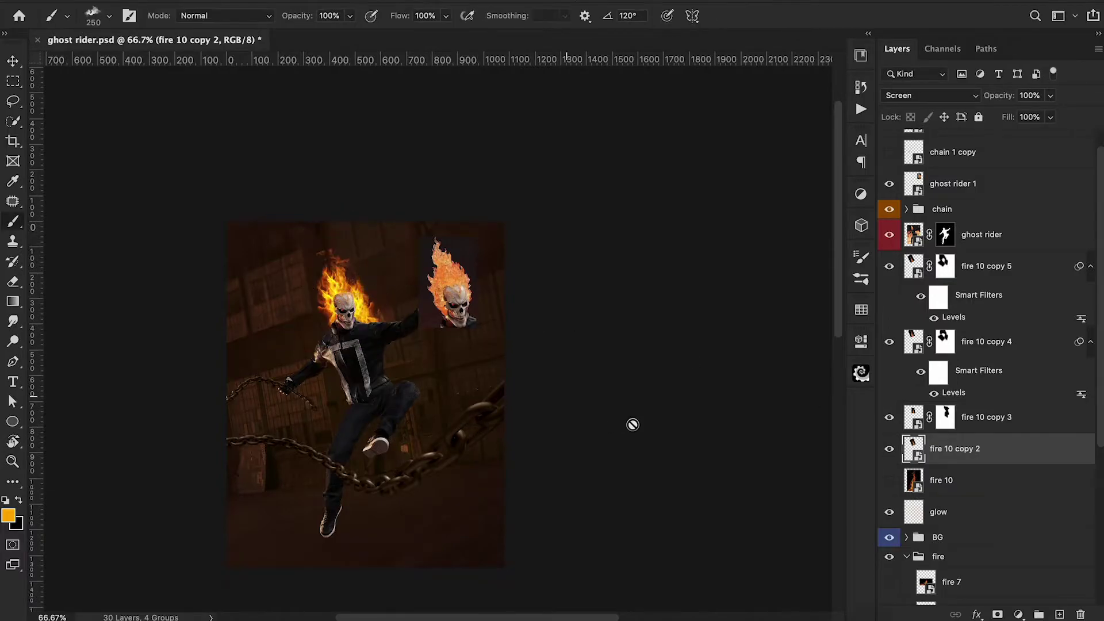
Step: Add a mask to fire 10 copy 2, paint away its stray flames around the head, and select fire 10 copy 5's mask
left_click(997, 615)
left_click(372, 316)
left_click(322, 256)
left_click_drag(382, 263, 439, 305)
left_click(889, 449)
left_click(889, 448)
left_click(945, 265)
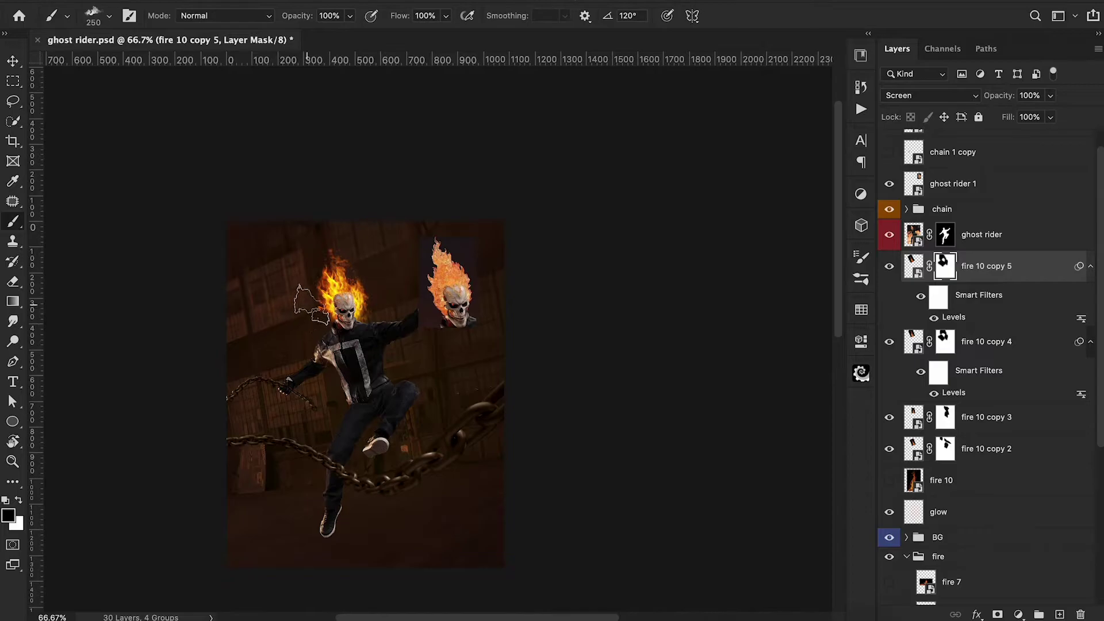
Step: Combine the fire 10 copy 5 through fire 10 copy 2 layers into one Screen-blended layer named hair
left_click(987, 268)
left_click(987, 452, "shift")
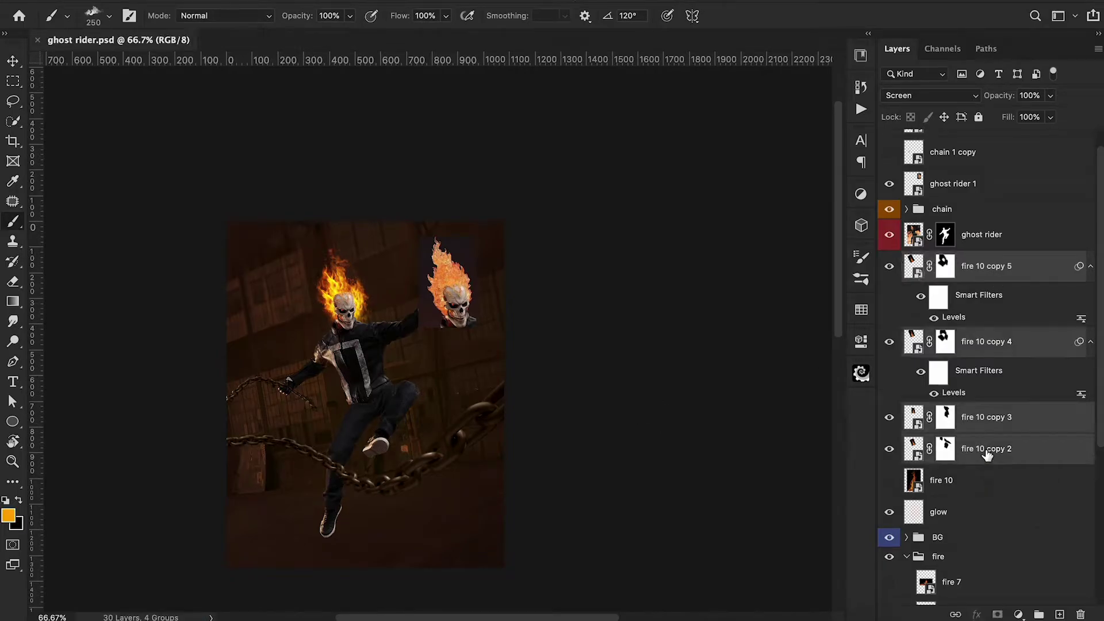
key("ctrl+e")
left_click(930, 96)
double_click(967, 260)
type("hair")
key("Return")
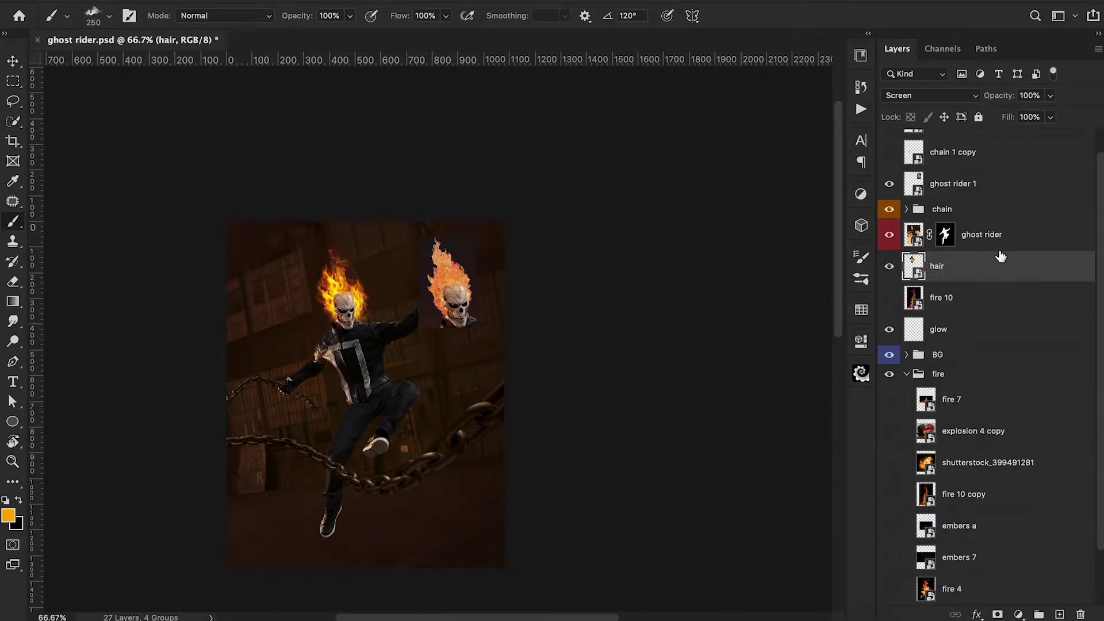
Step: Show fire 4, duplicate fire 10 copy to above the ghost rider layer, and set the duplicate to Screen blending
scroll(892, 528, "down", 2)
left_click(891, 527)
left_click(969, 437)
key("ctrl+j")
left_click_drag(970, 436, 994, 194)
left_click(930, 95)
left_click(921, 205)
Step: Scale down the new fire 10 copy 2 layer and place it over the skull
key("ctrl+t")
left_click_drag(467, 233, 302, 507)
key("Return")
Step: Mask fire 10 copy 2 and paint its excess flames away with a 40 px round brush, finishing at 30% opacity, and save
key("b")
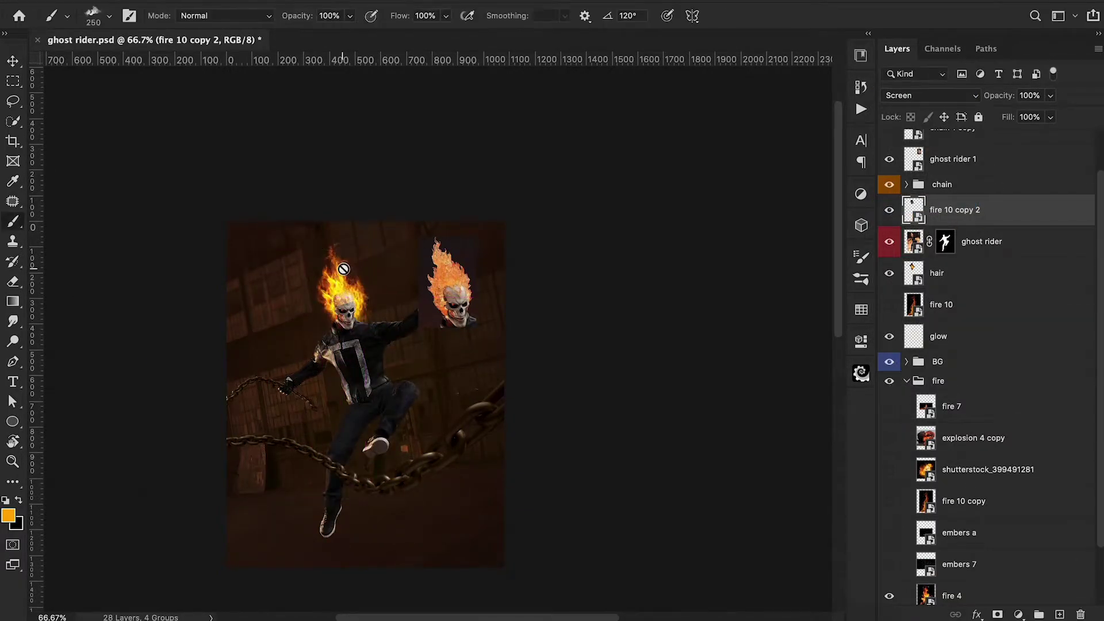
left_click(998, 615)
left_click(109, 16)
double_click(78, 132)
left_click(344, 309, "super")
key("bracketleft")
key("bracketleft")
key("bracketleft")
key("bracketleft")
key("bracketleft")
key("bracketleft")
mouse_move(322, 123)
left_mouse_down()
mouse_move(345, 199)
mouse_move(268, 279)
left_mouse_up()
key("3")
left_click_drag(368, 296, 308, 300)
key("super+minus")
key("super+minus")
key("super+s")
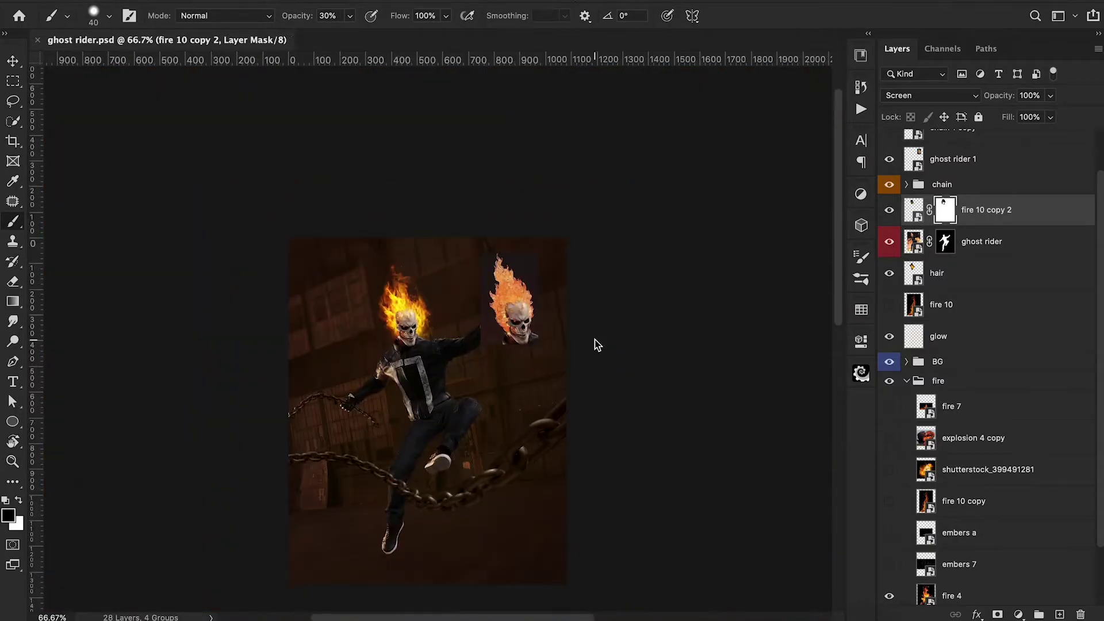
Step: Duplicate the fire 4 layer, move the duplicate directly above the ghost rider layer and set it to Screen blending
scroll(894, 443, "down", 3)
left_click(967, 529)
key("super+j")
left_click_drag(967, 529, 950, 158)
left_click(930, 96)
left_click(913, 205)
Step: Shrink the fire 4 copy image, move it over the skull and rotate it slightly to fit the head
key("super+t")
left_click_drag(558, 238, 346, 520)
left_click_drag(322, 552, 406, 299)
left_click_drag(458, 367, 470, 352)
key("Return")
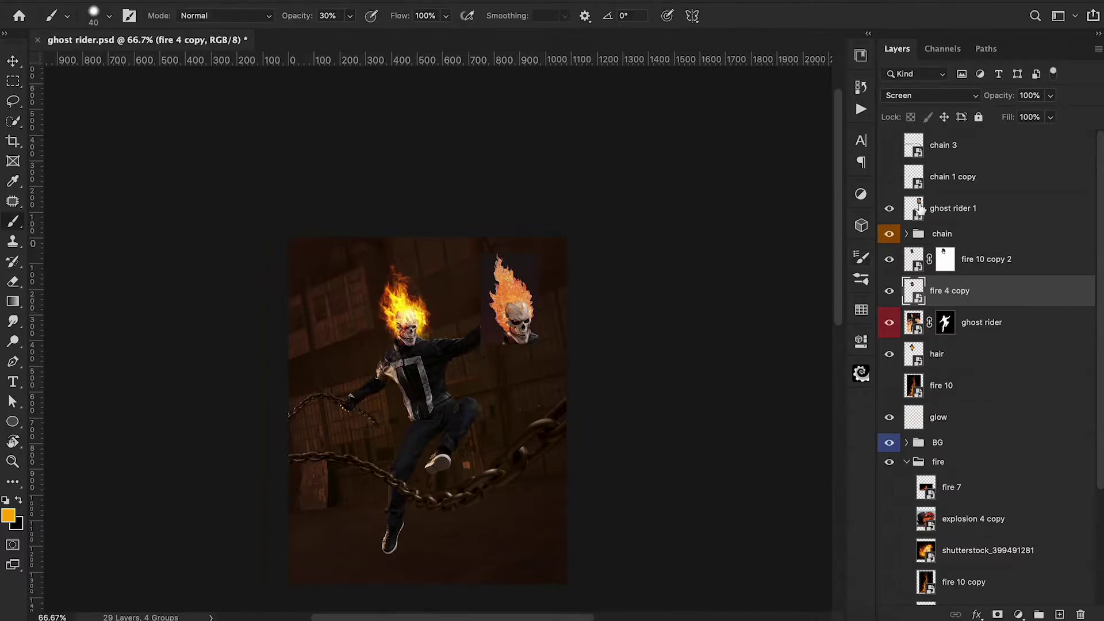
Step: Mask the fire 4 copy layer and paint its flames off the skull's face and jaw in black, finishing at 60% brush opacity
left_click(997, 614)
key("super+plus")
key("super+plus")
key("d")
key("0")
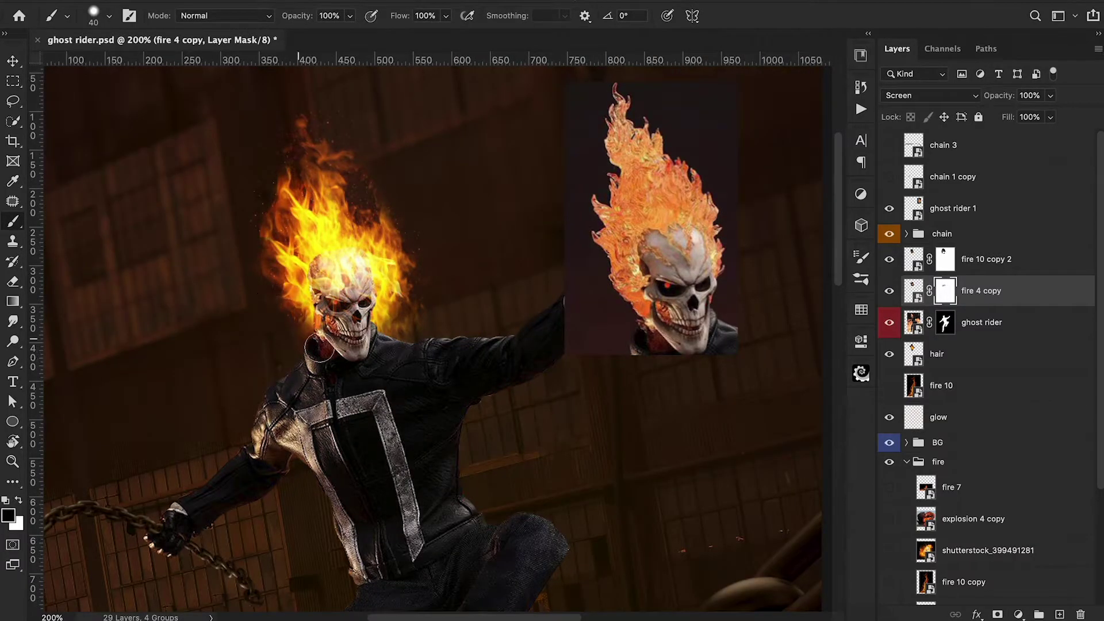
left_click_drag(345, 311, 391, 282)
key("6")
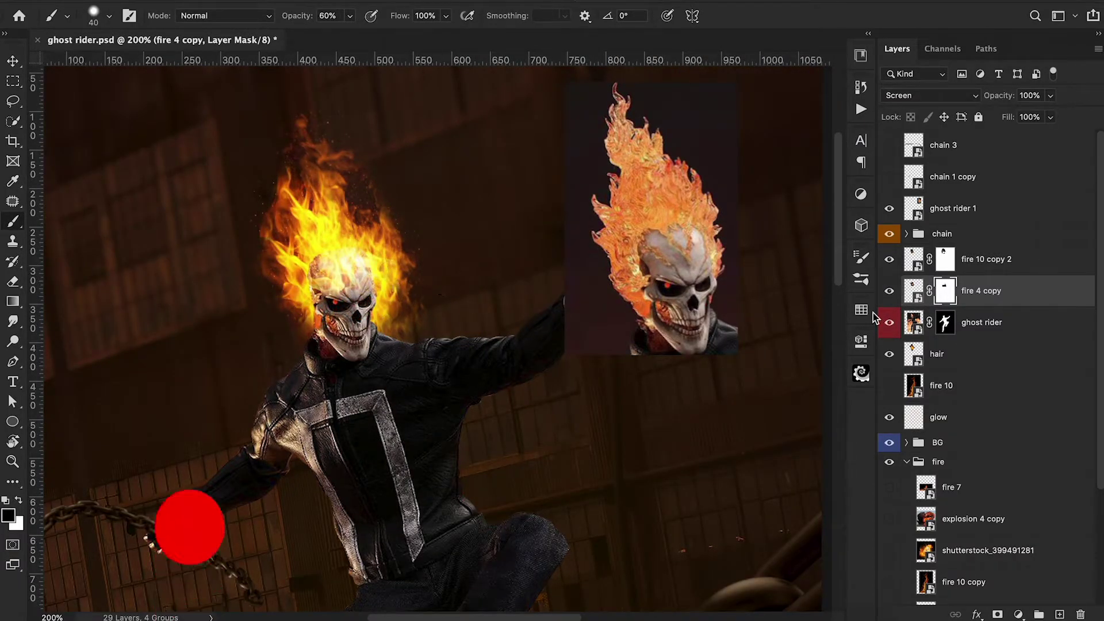
Step: Add a mask to the hair layer below the ghost rider and choose a ragged, flame-textured brush tip
left_click(989, 354)
left_click(998, 614)
key("0")
right_click(222, 350)
key("Escape")
left_click(109, 15)
double_click(538, 411)
Step: Paint away the lower flames beside the neck on the hair mask using a 200 px brush at 50% opacity, angled -15°
key("bracketleft")
key("bracketleft")
key("bracketleft")
key("bracketleft")
key("bracketleft")
key("bracketleft")
key("bracketleft")
key("5")
key("shift+Right")
left_click(284, 338)
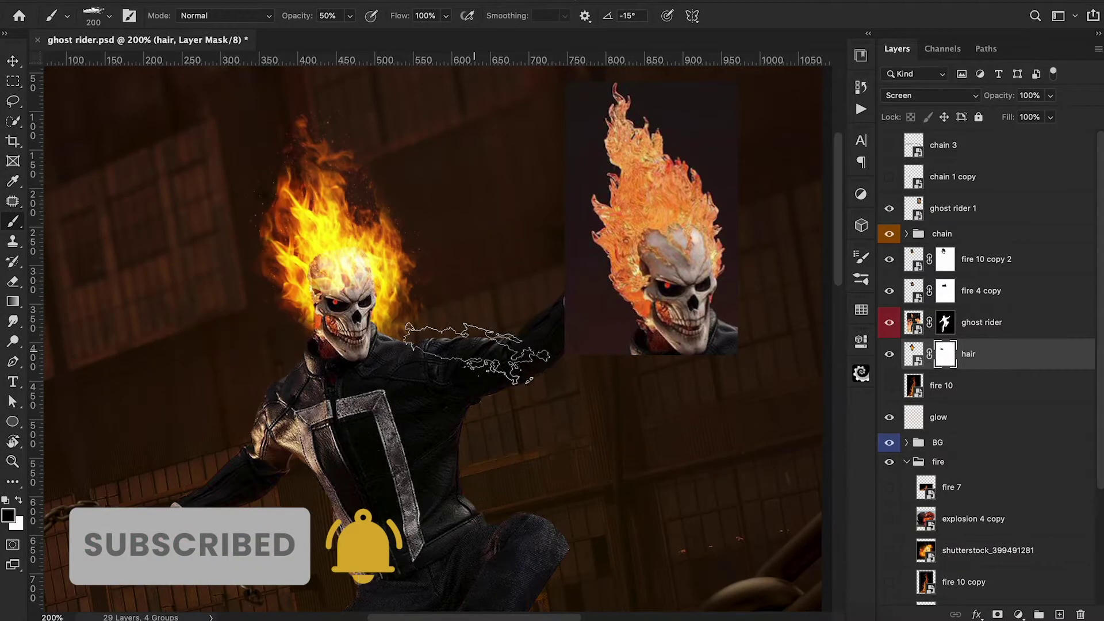
Step: Set the brush to 100% opacity and -75° to trim the flame's outer left edge on the hair mask
key("0")
key("shift+Right")
key("shift+Right")
key("shift+Right")
key("shift+Right")
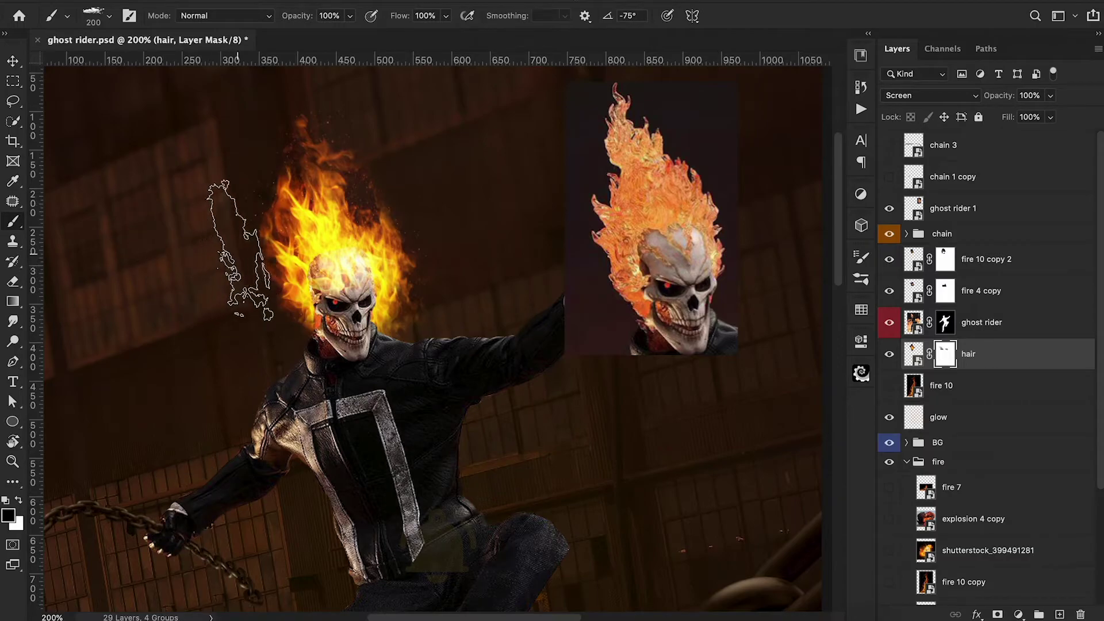
Step: Soften the remaining flame edges on the hair mask with another rotated textured brush, finishing with a 70 px soft round brush at 50% opacity
right_click(89, 197)
double_click(395, 209)
key("shift+Right")
key("shift+Right")
key("shift+Right")
key("shift+Right")
key("shift+Right")
key("shift+Right")
key("5")
right_click(234, 296)
double_click(111, 119)
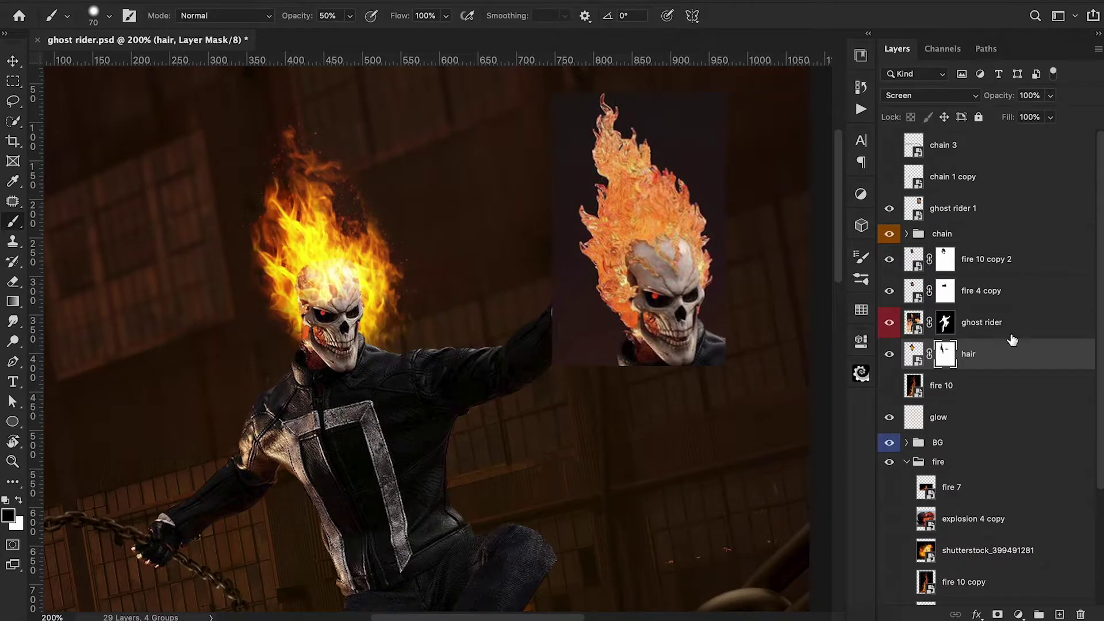
Step: Convert the fire 4 copy and fire 10 copy 2 layers into one smart object named hair
left_click(981, 291)
left_click(980, 261, "shift")
right_click(961, 256)
left_click(875, 458)
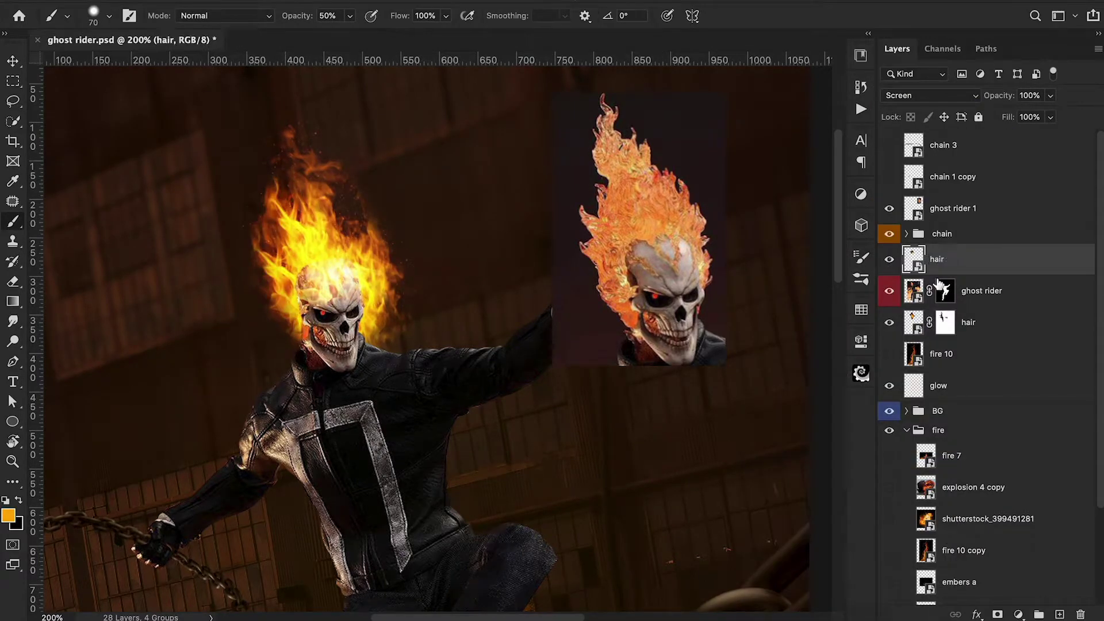
Step: Group the ghost rider layer as GR with a red label, and hide the ghost rider 1 reference image
left_click(982, 292)
key("super+g")
double_click(943, 285)
type("GR")
right_click(889, 284)
left_click(909, 345)
left_click(889, 208)
left_click(994, 310)
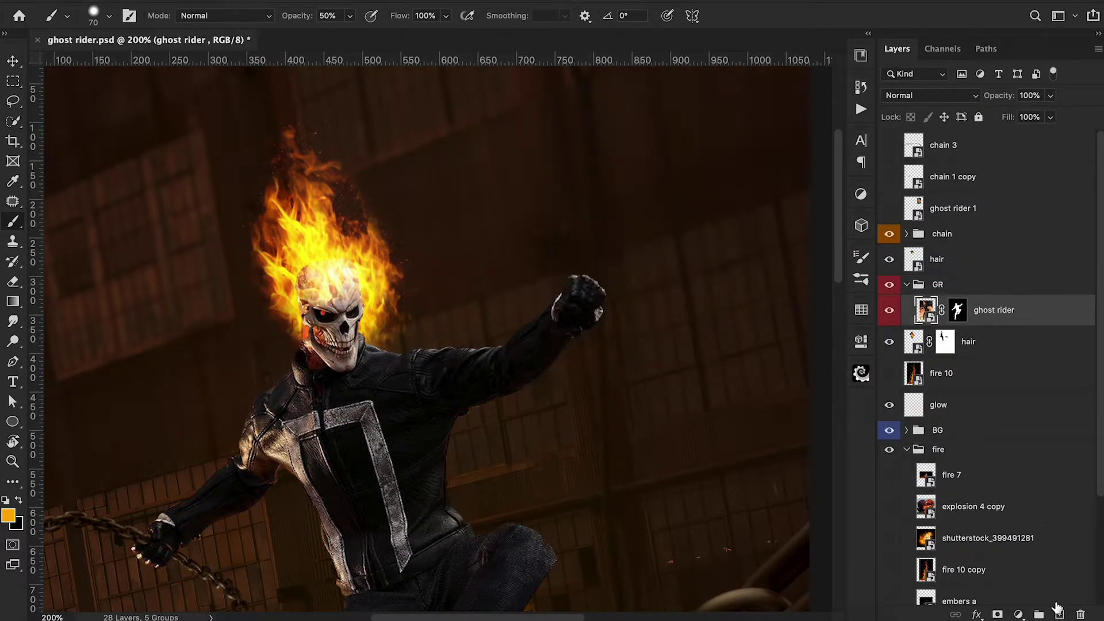
Step: Add a new layer clipped to the ghost rider layer and set the brush to 30% opacity
left_click(1060, 615)
key("3")
key("alt+super+g")
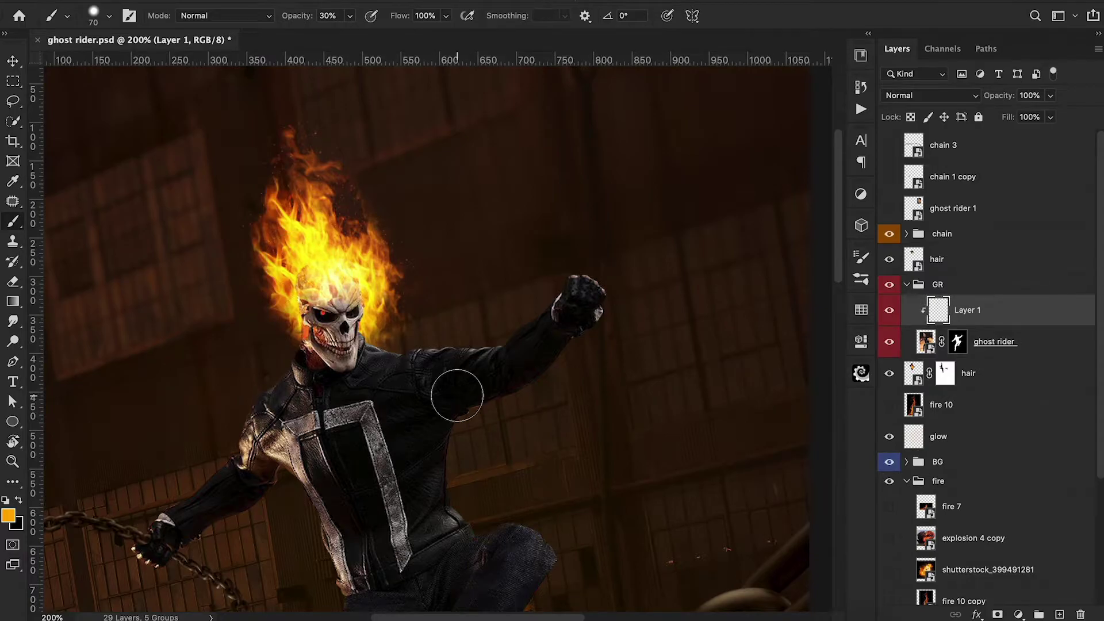
Step: Add a second clipped layer above Layer 1 and choose an off-white foreground color
left_click(1060, 615)
left_click(925, 326, "alt")
left_click(8, 516)
left_click(703, 32)
left_click(1030, 21)
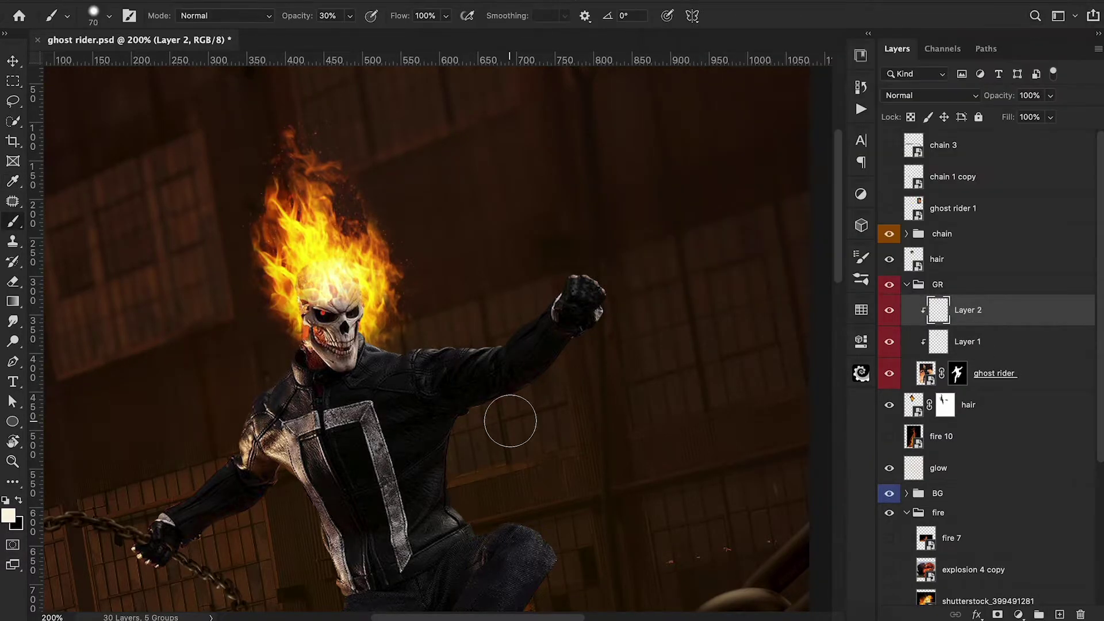
Step: Move Layer 2 above the upper hair layer, brighten the skull's forehead with off-white, and set it to Soft Light at 88% opacity
key("super+]")
key("super+]")
left_click(328, 294)
left_click(330, 291)
left_click(933, 96)
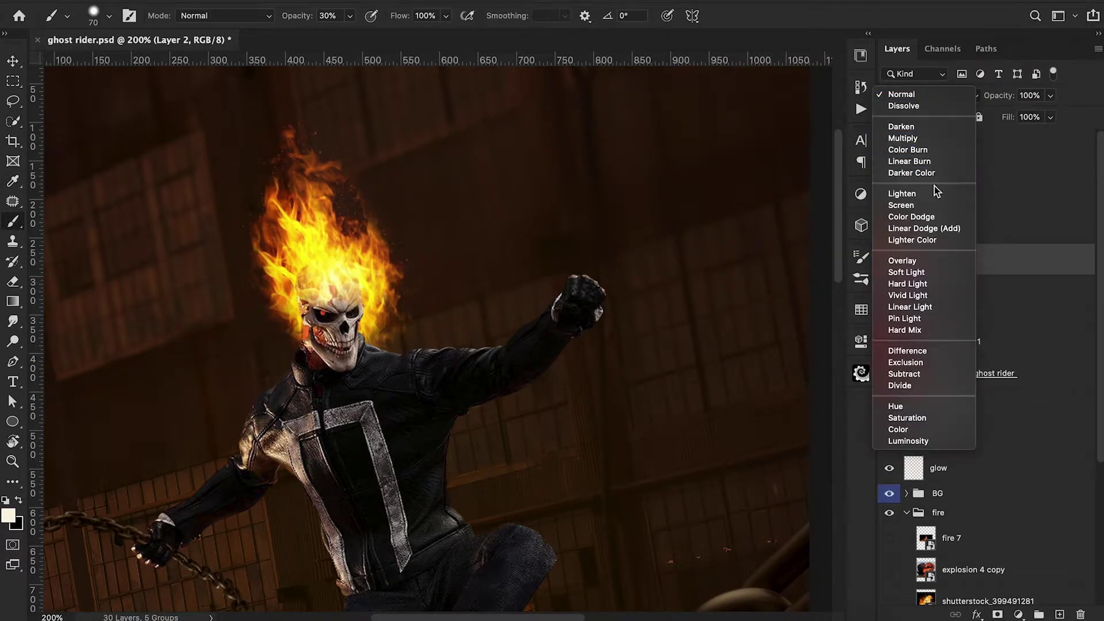
left_click(936, 274)
key("super+minus")
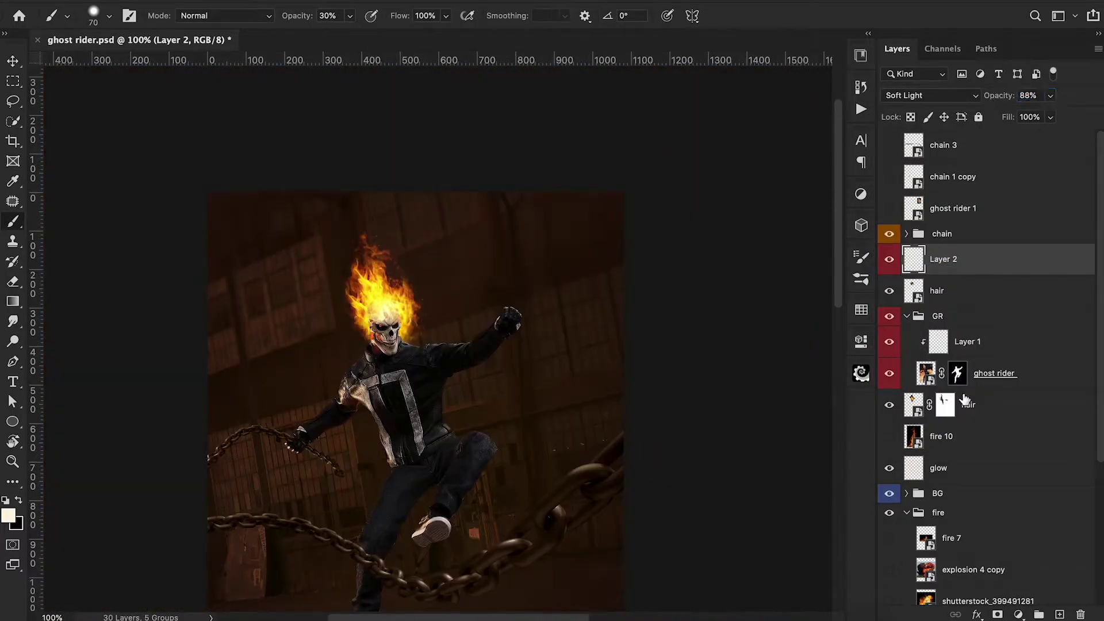
Step: Add a new layer directly above the upper hair layer and choose pale yellow (fff696) as the foreground color
left_click(943, 291)
left_click(1060, 614)
left_click(9, 515)
left_click(732, 30)
left_click_drag(886, 203, 886, 197)
left_click(1030, 21)
Step: Dab pale yellow over the top of the skull on Layer 3 and set it to Lighten at 89% opacity
left_click(385, 318)
left_click(933, 95)
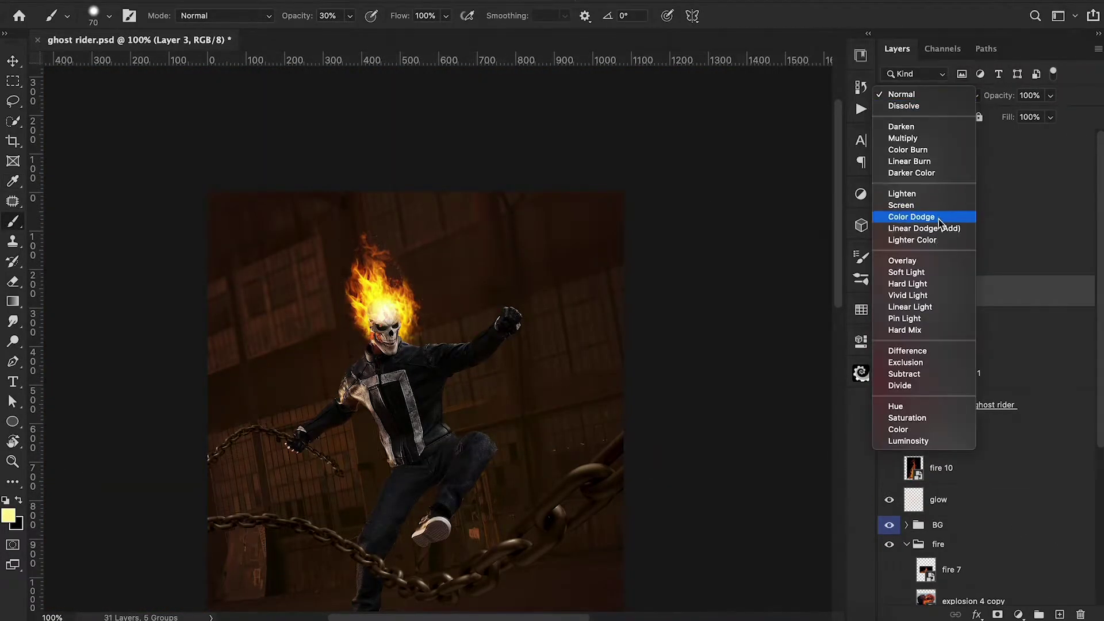
left_click(937, 195)
left_click_drag(1001, 96, 988, 96)
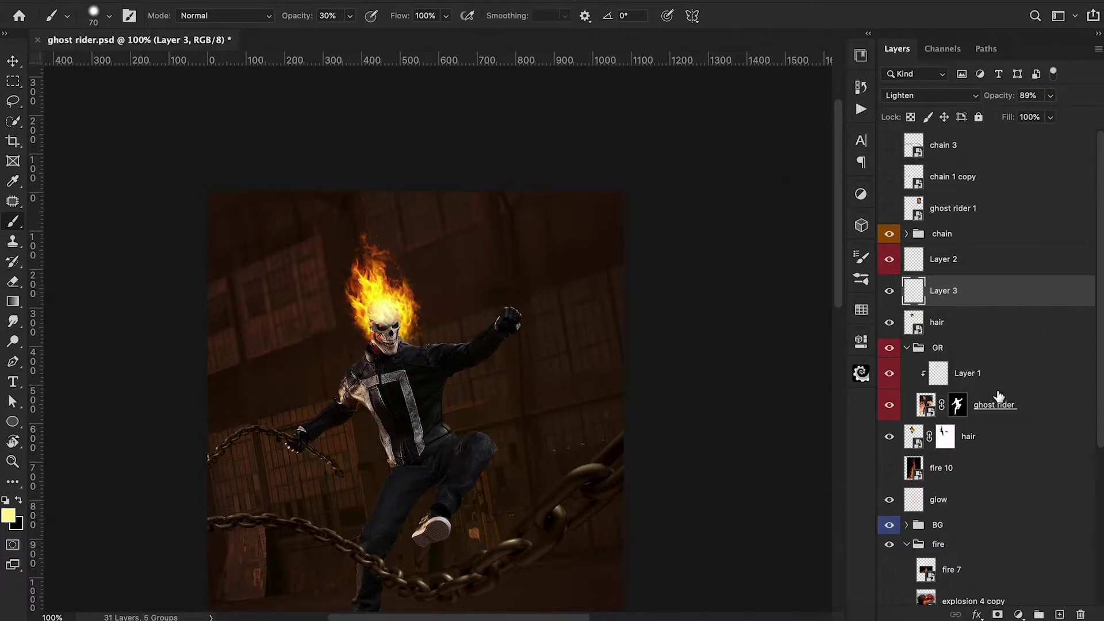
left_click(992, 378)
left_click(1060, 615)
key("alt+super+g")
key("super+plus")
key("Delete")
Step: Add a layer named Highlight above the masked hair layer and switch to a 50 px soft round brush at 100% opacity
left_click(1001, 437)
left_click(1060, 614)
left_click(108, 16)
scroll(108, 204, "up", 5)
double_click(108, 204)
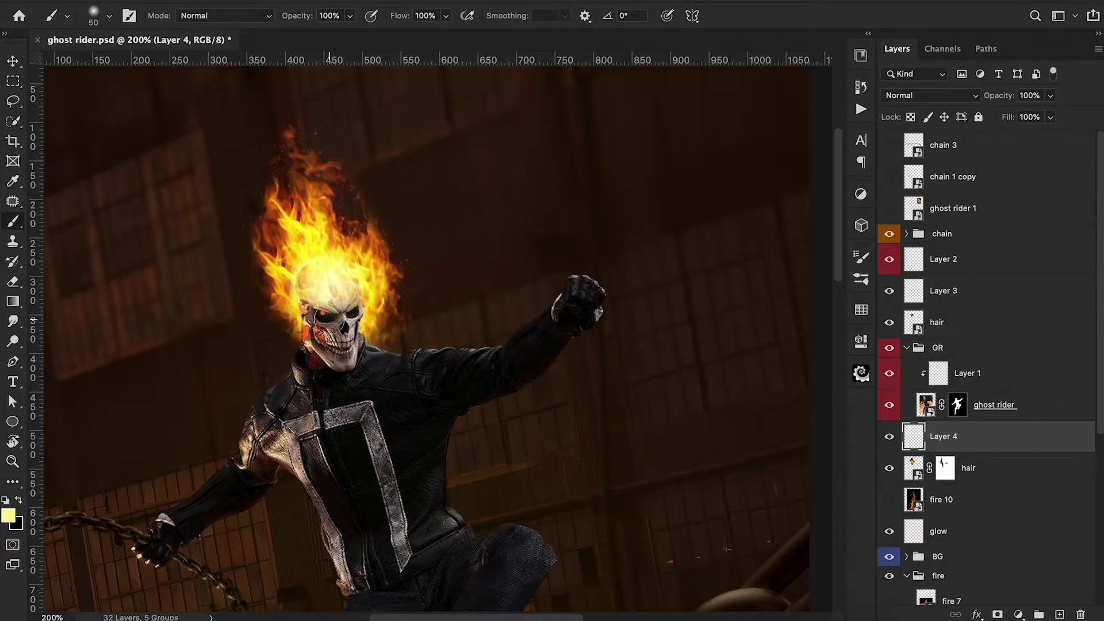
key("super+minus")
double_click(944, 437)
type("Highlight")
key("Return")
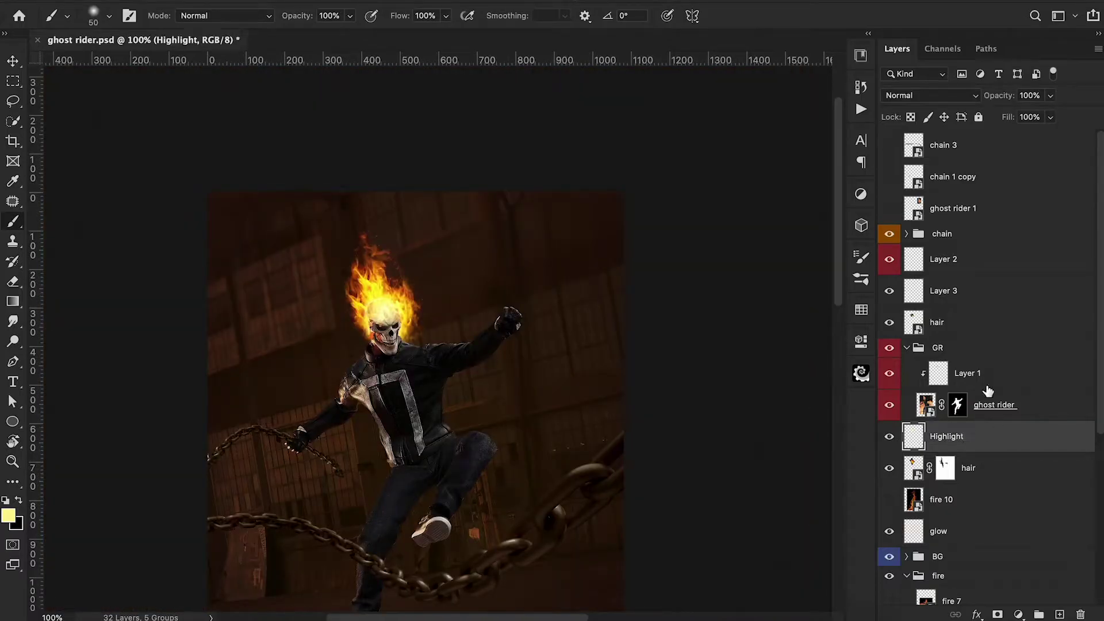
Step: Add a layer clipped above Layer 1 and paint pale yellow light along the skull's edges, reducing the brush to 35 px
left_click(989, 379)
left_click(1059, 614)
left_click(925, 390, "alt")
scroll(377, 301, "up", 2)
mouse_move(334, 297)
left_mouse_down()
mouse_move(310, 347)
mouse_move(299, 313)
mouse_move(394, 290)
mouse_move(338, 378)
left_mouse_up()
key("bracketleft")
key("bracketleft")
key("bracketleft")
left_click_drag(455, 397, 458, 345)
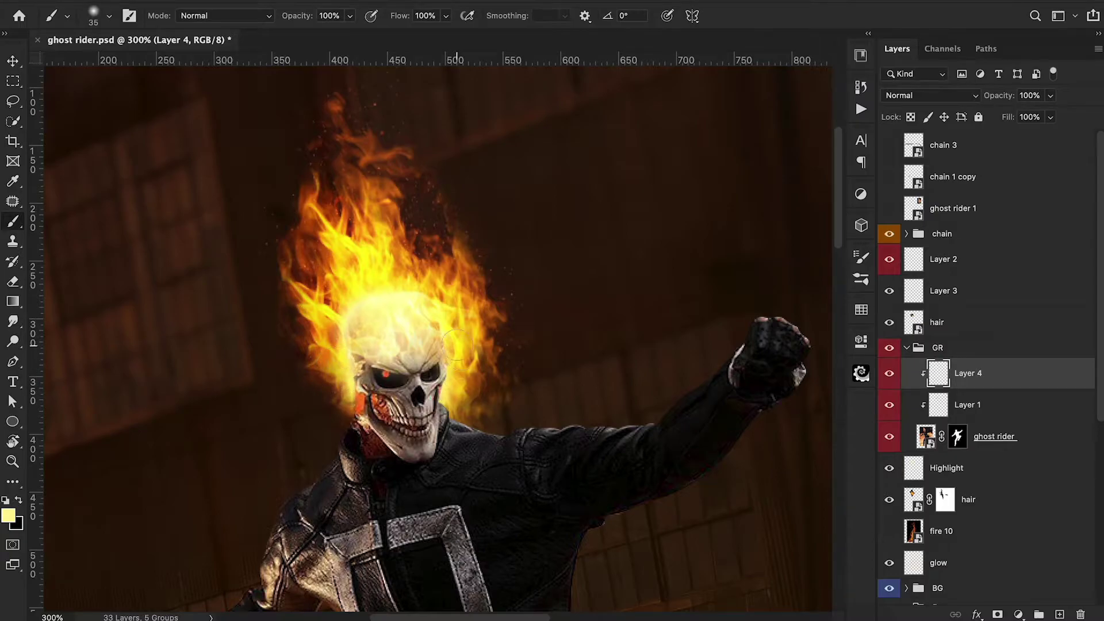
key("super+minus")
key("super+minus")
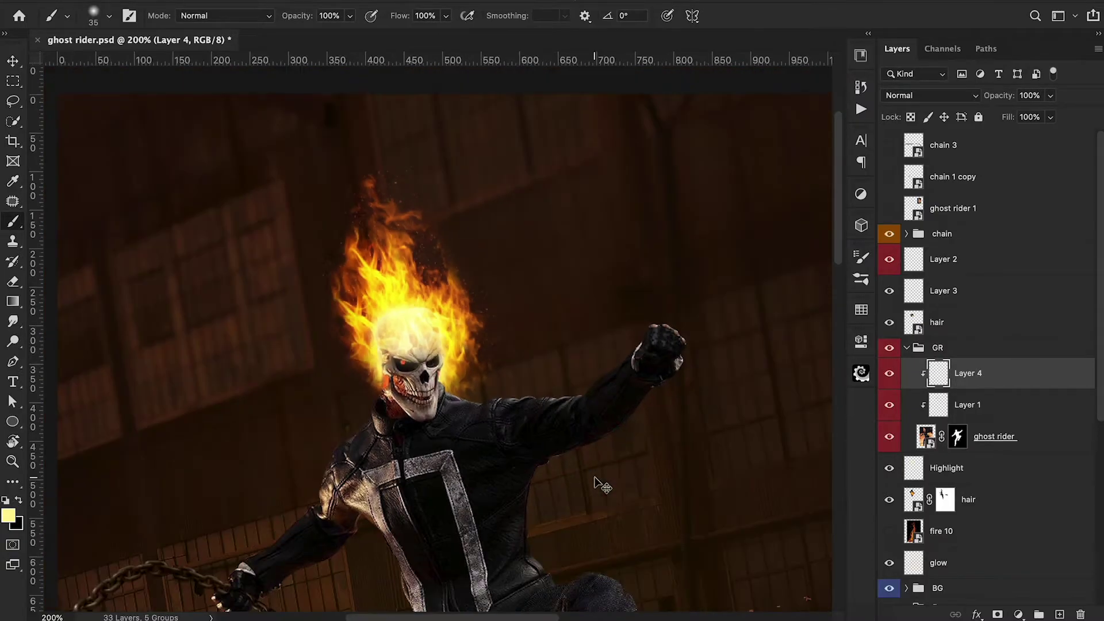
Step: Collapse the GR group and add a yellow-orange (ffba00) solid color fill above the chain group
left_click(907, 347)
left_click(956, 239)
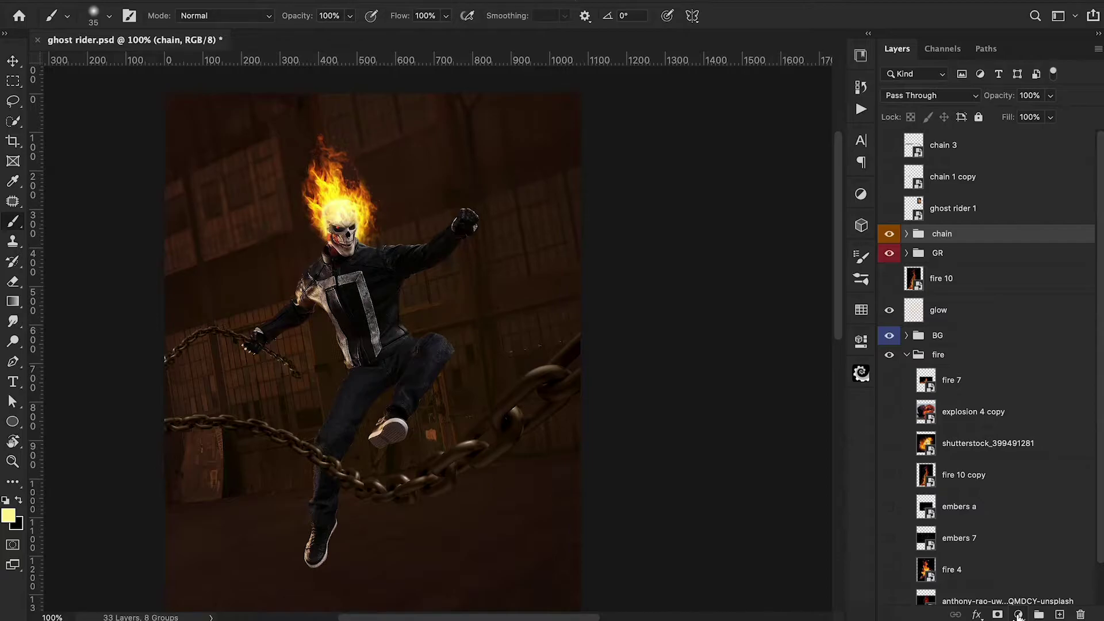
left_click(1018, 615)
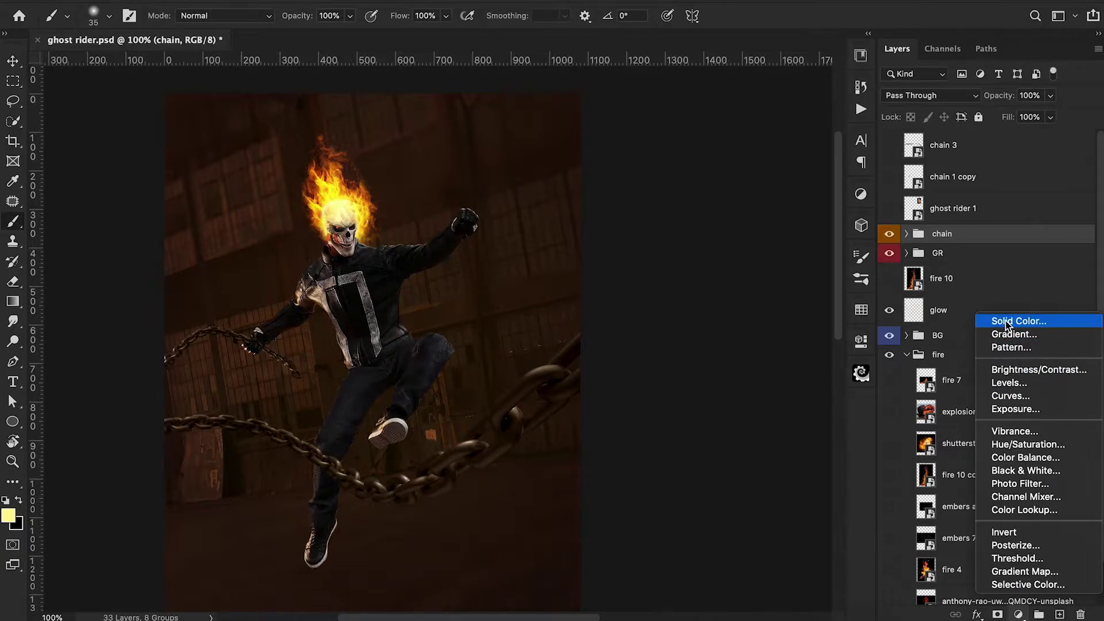
left_click(1007, 325)
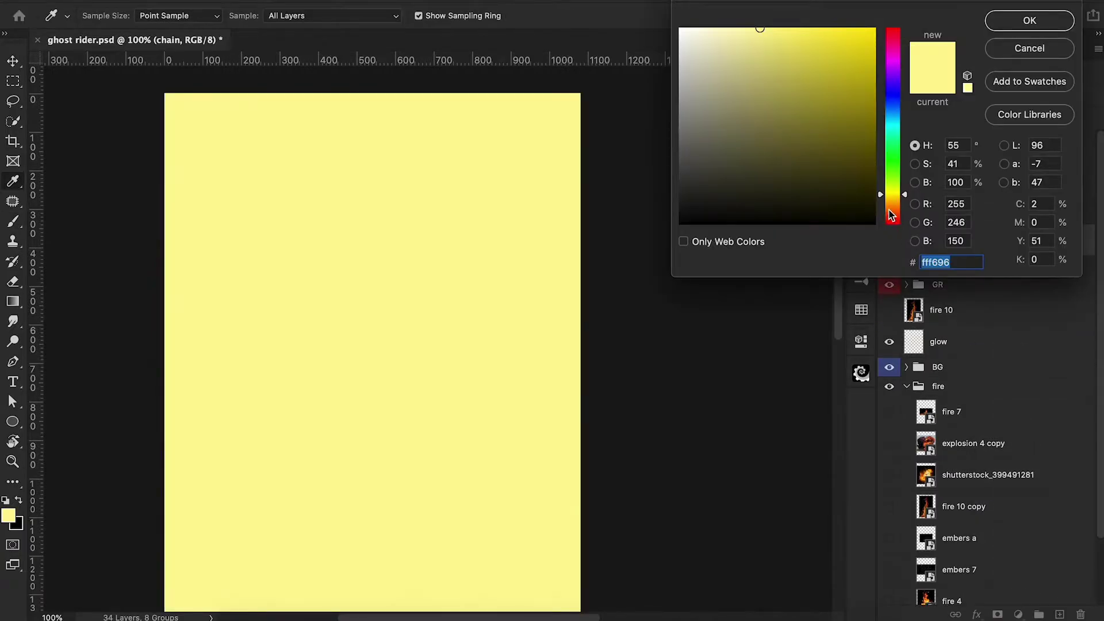
left_click_drag(892, 233, 892, 201)
left_click_drag(860, 60, 878, 12)
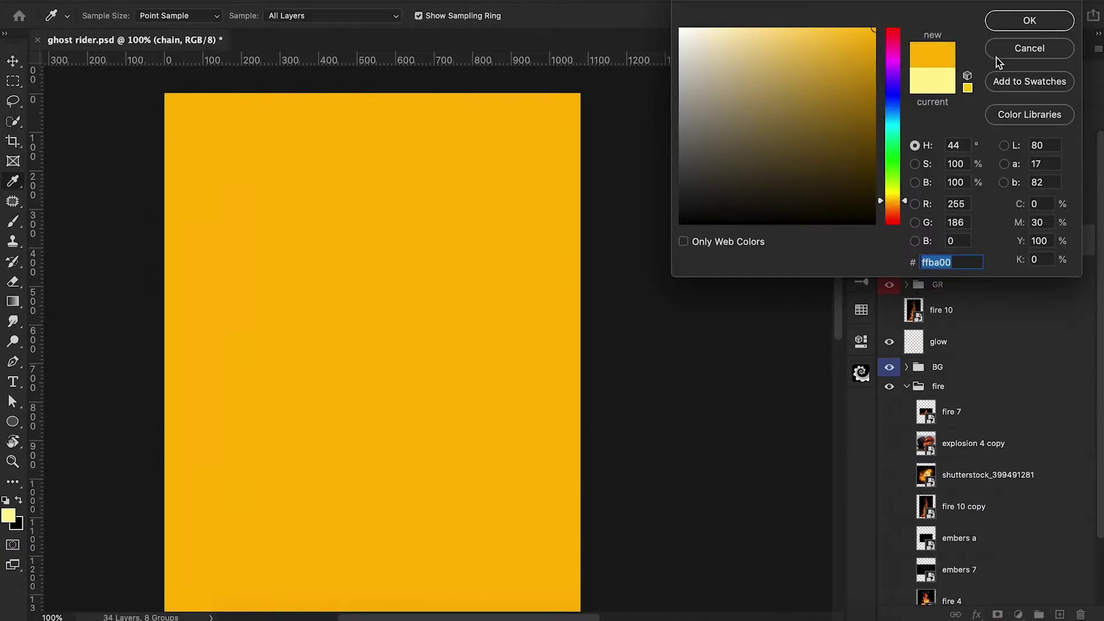
left_click(1017, 29)
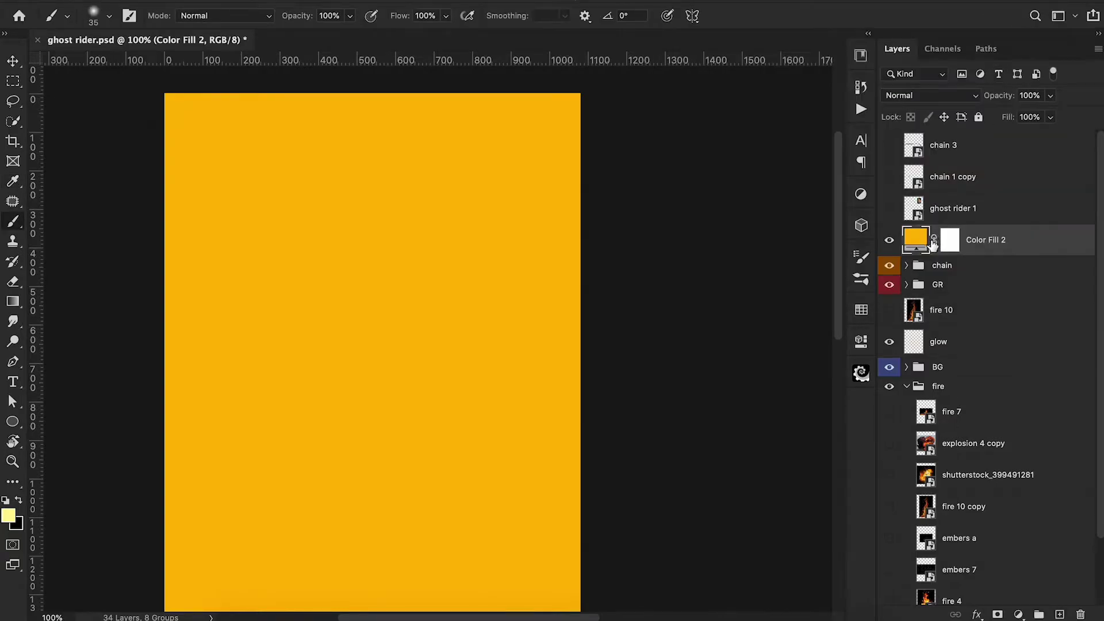
Step: Clip Color Fill 2 to the chain group, set it to Overlay and invert its mask to black
left_click(900, 258, "alt")
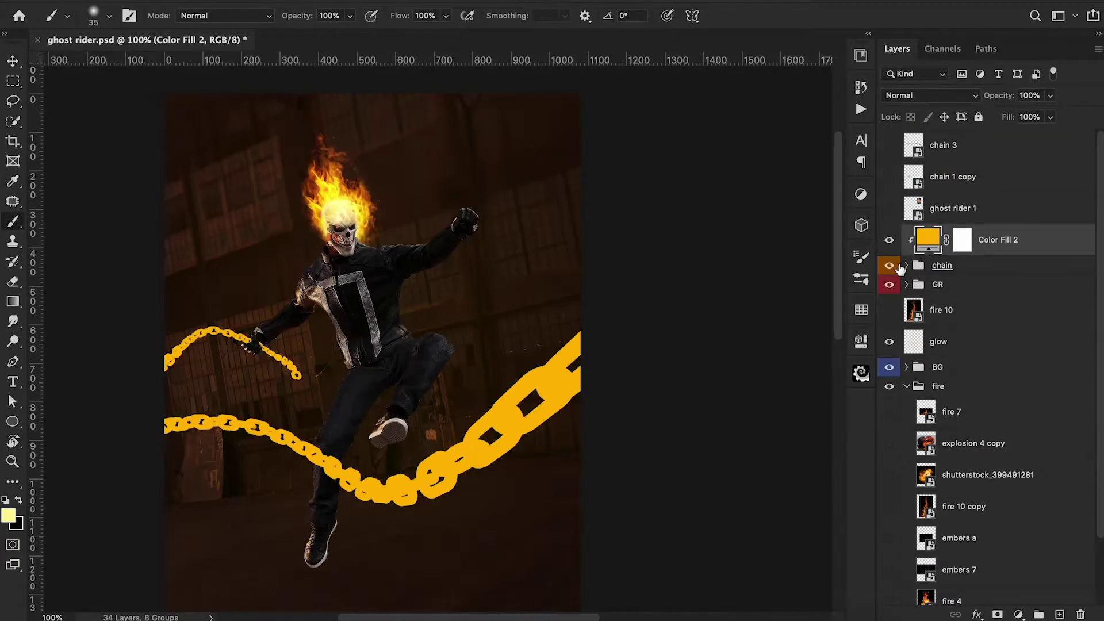
left_click(929, 98)
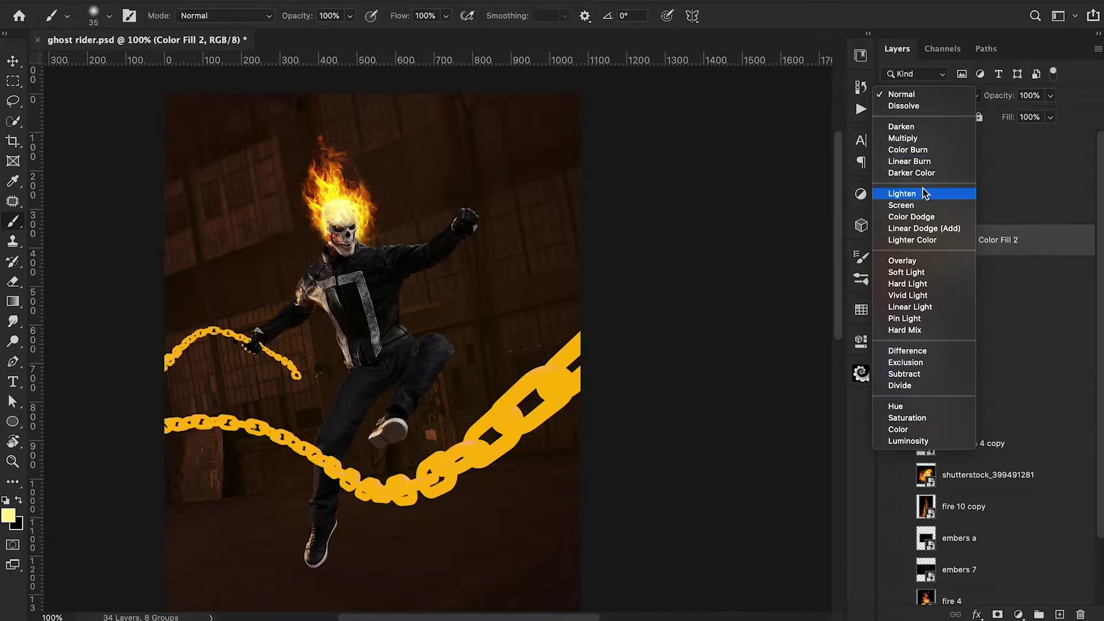
left_click(913, 263)
left_click(963, 242)
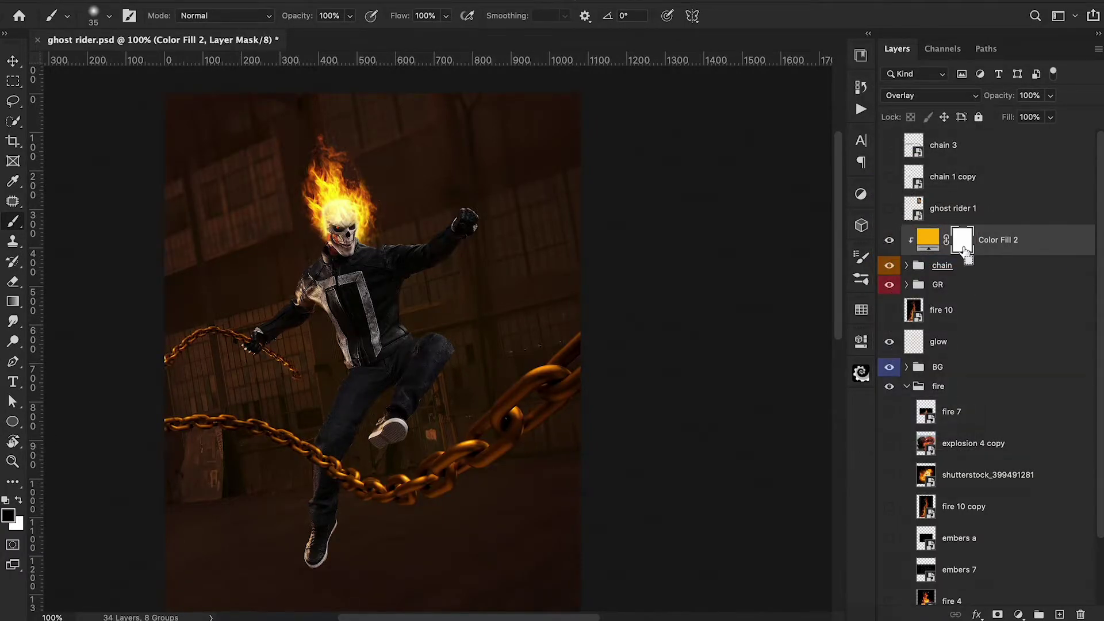
key("ctrl+i")
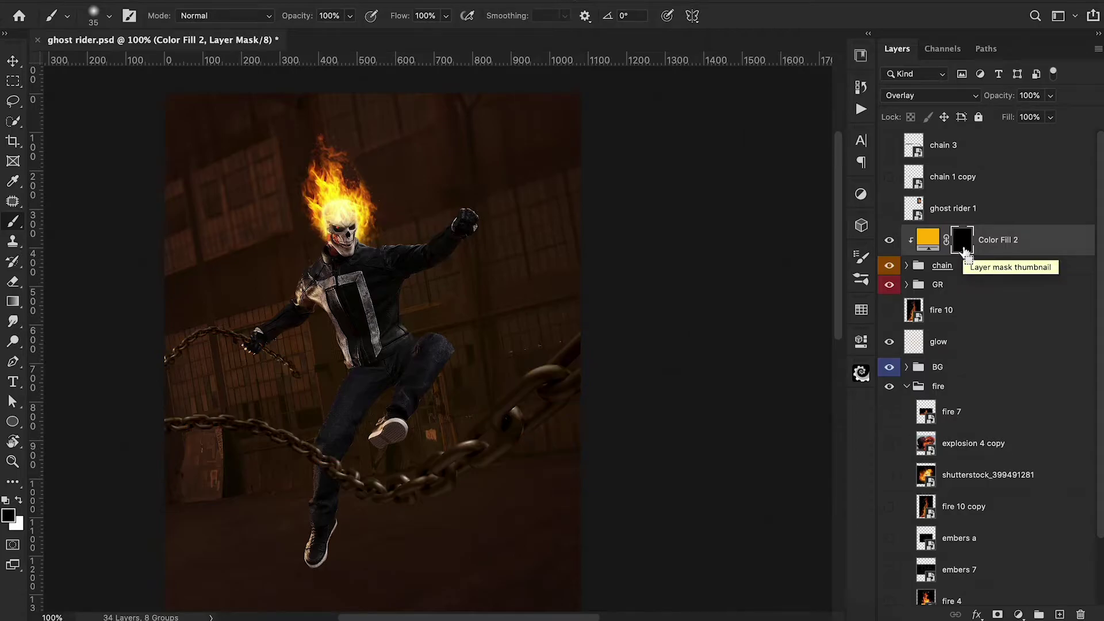
Step: Add an orange (ff7e00) solid color fill clipped to the chain group and place it beneath Color Fill 2
left_click(1020, 615)
left_click(1001, 387)
left_click(892, 207)
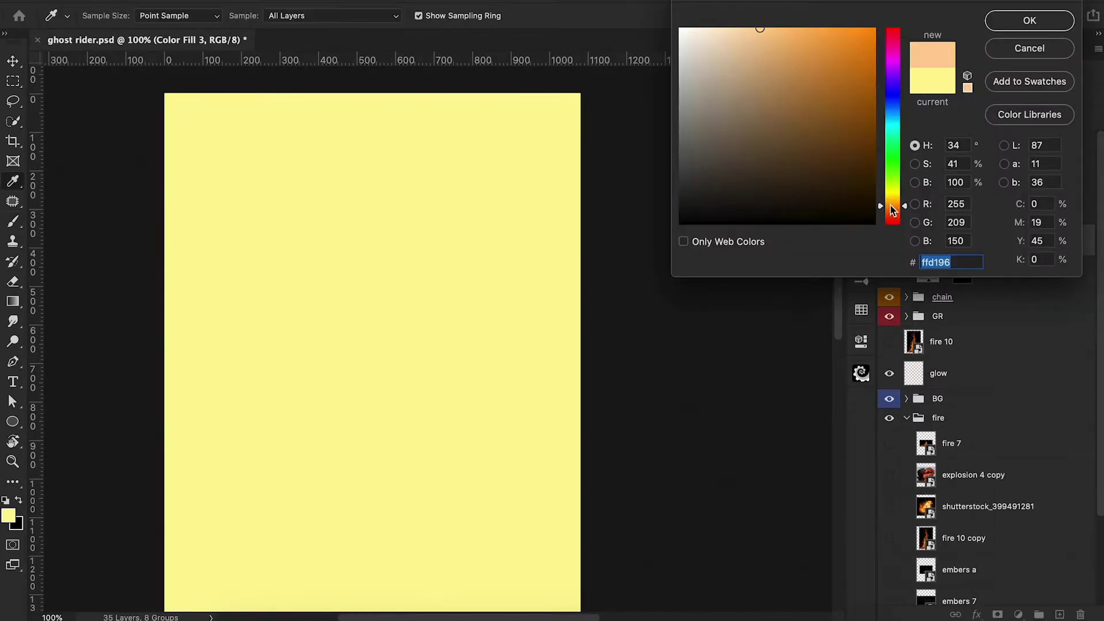
left_click(874, 30)
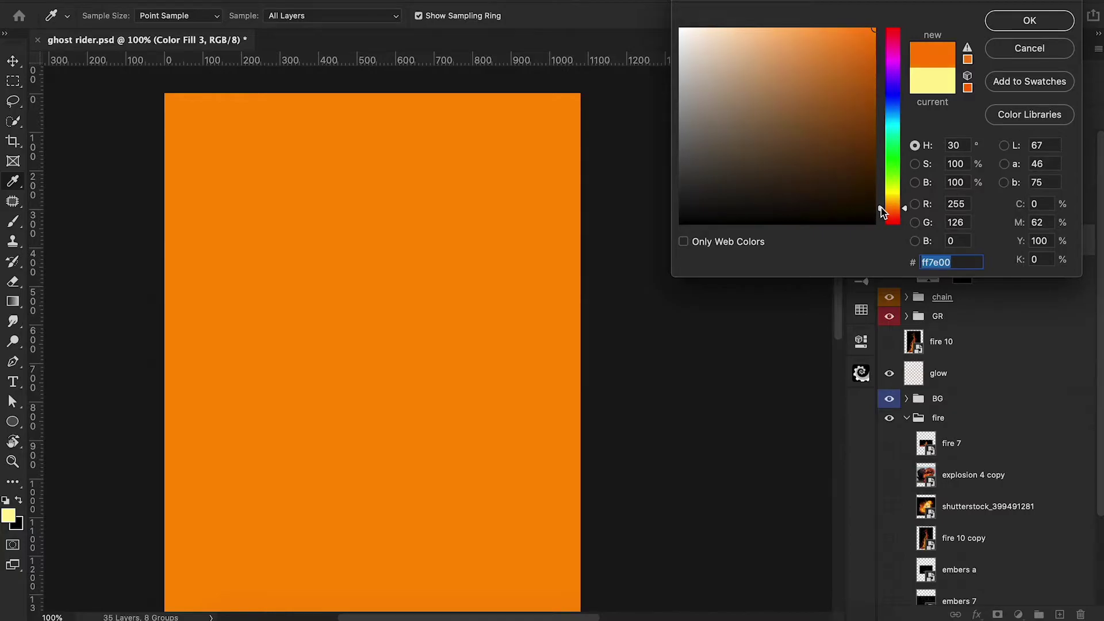
left_click(883, 211)
left_click(1023, 26)
left_click(916, 257, "alt")
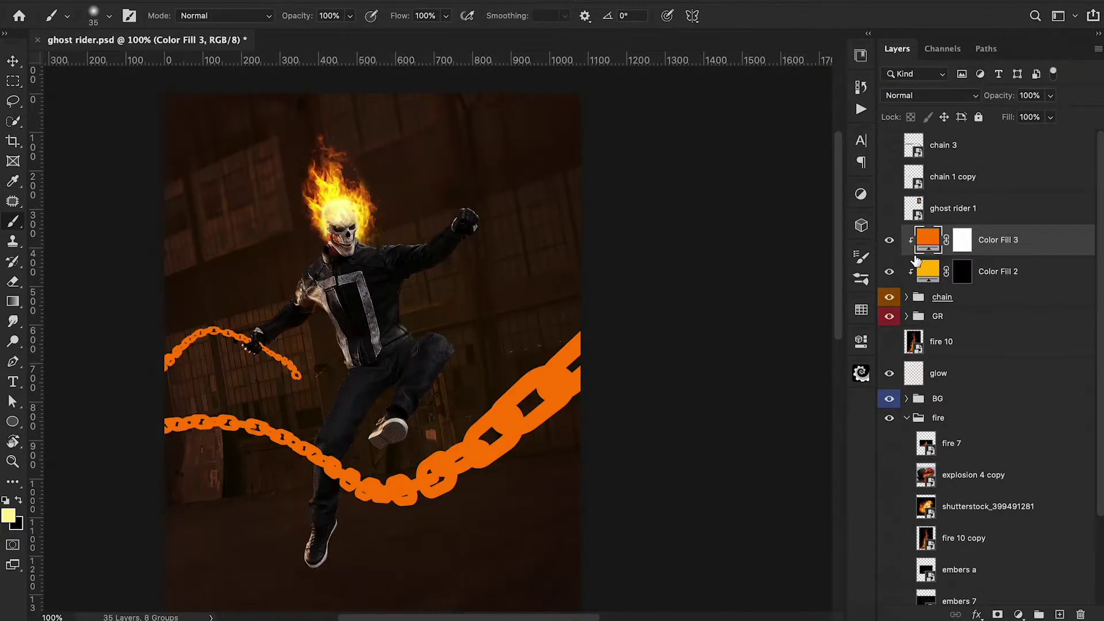
left_click_drag(978, 241, 982, 283)
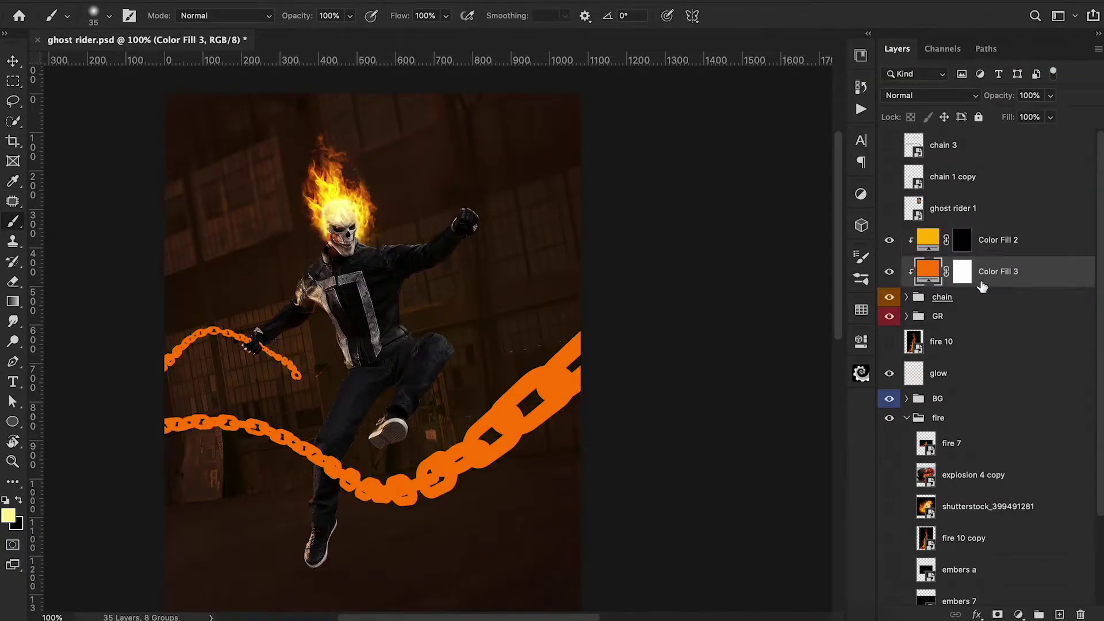
Step: Set Color Fill 3 to Overlay, shift its orange slightly toward red, and lower its opacity to 68%
left_click(930, 95)
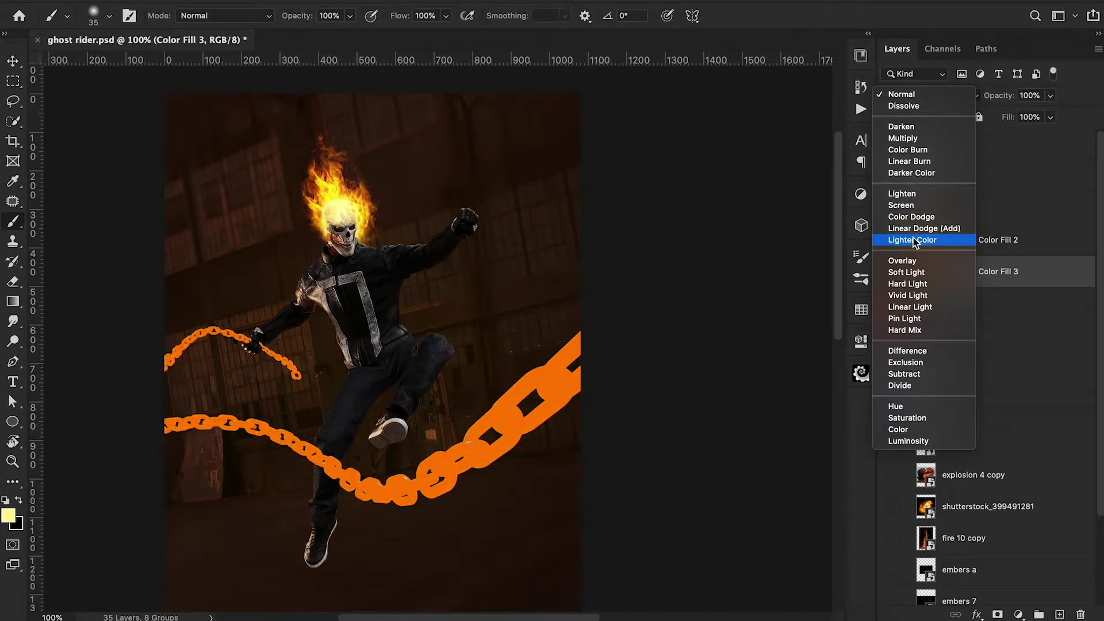
left_click(916, 261)
double_click(927, 271)
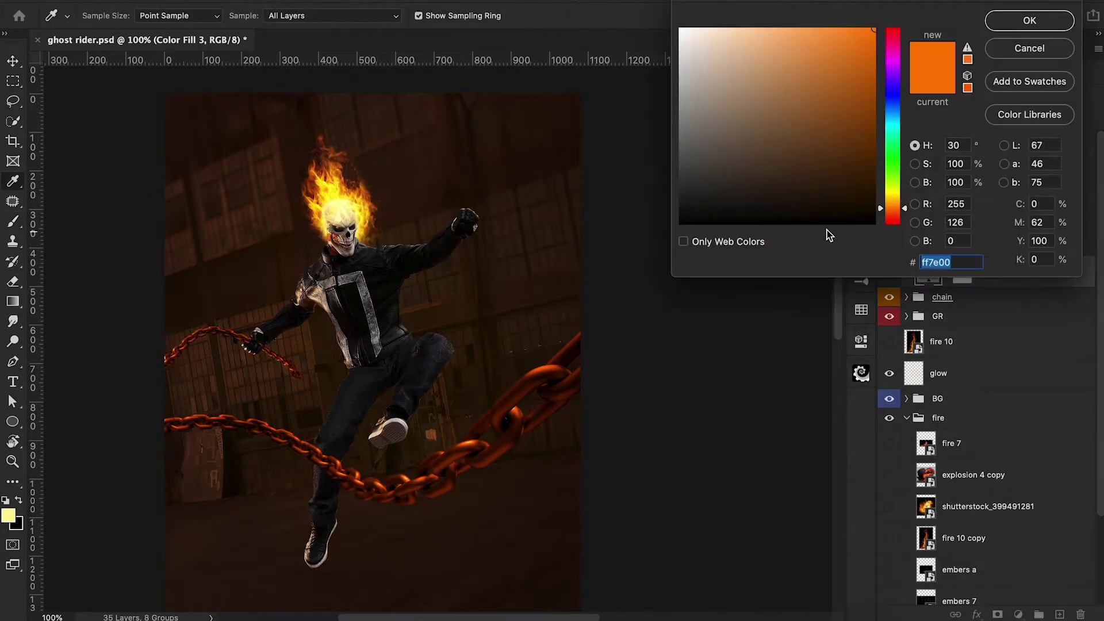
left_click_drag(884, 213, 884, 213)
left_click(1015, 21)
left_click_drag(1010, 100, 985, 105)
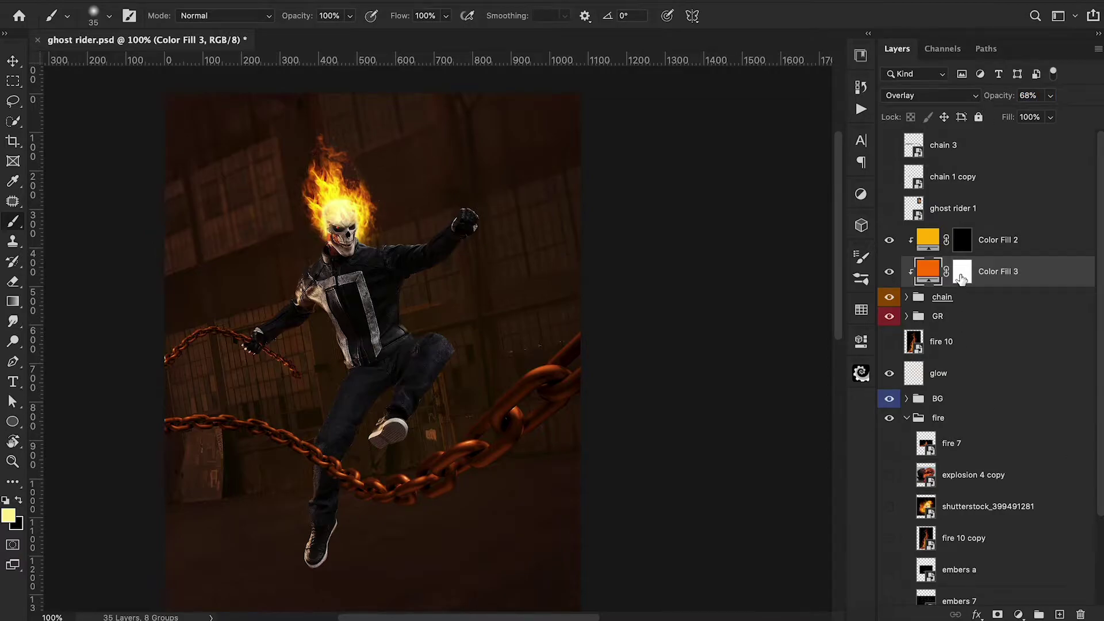
Step: Invert Color Fill 3's mask to black and paint white on it over the largest links of the foreground chain
left_click(962, 276)
key("super+i")
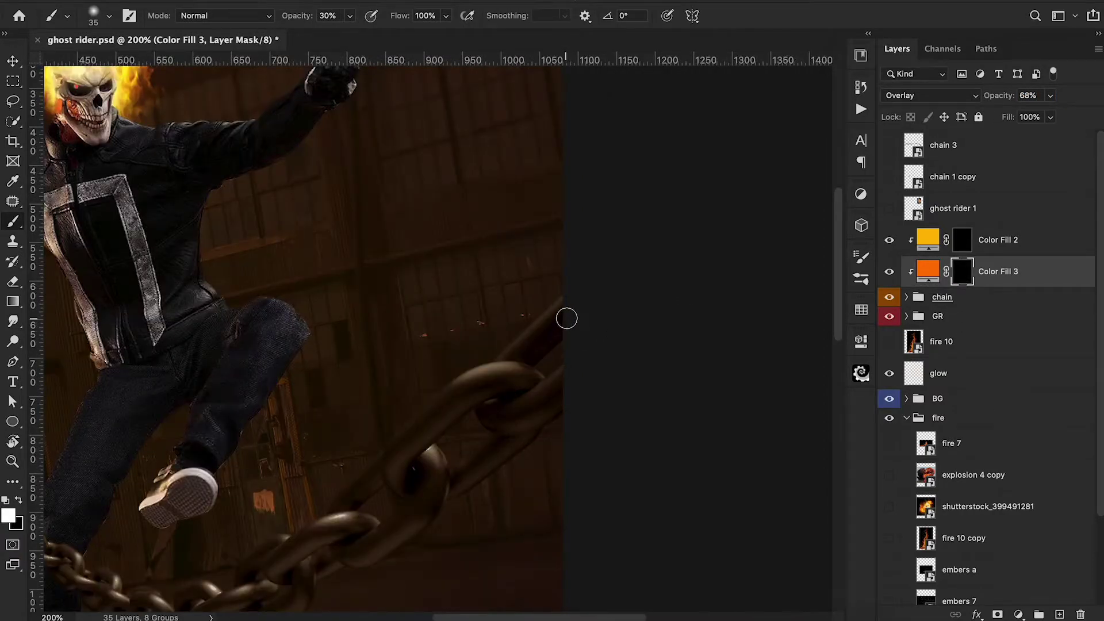
left_click_drag(566, 318, 537, 350)
key("7")
mouse_move(572, 368)
left_mouse_down()
mouse_move(477, 435)
mouse_move(456, 420)
mouse_move(528, 373)
mouse_move(483, 381)
mouse_move(436, 413)
mouse_move(479, 380)
mouse_move(490, 439)
mouse_move(453, 510)
left_mouse_up()
key("3")
Step: Extend the orange glow down the foreground chain toward its smaller links with white at 20% opacity on Color Fill 3's mask
scroll(453, 509, "down", 2)
key("2")
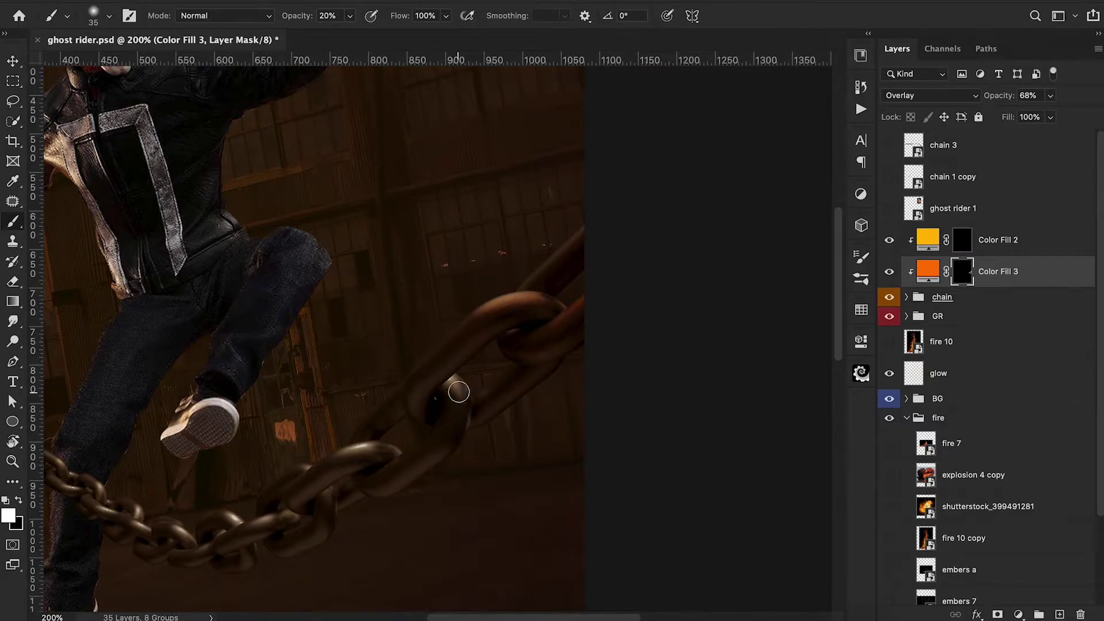
left_click_drag(455, 385, 459, 394)
scroll(389, 455, "down", 3)
scroll(388, 455, "left", 2)
scroll(351, 463, "down", 3)
scroll(350, 464, "left", 2)
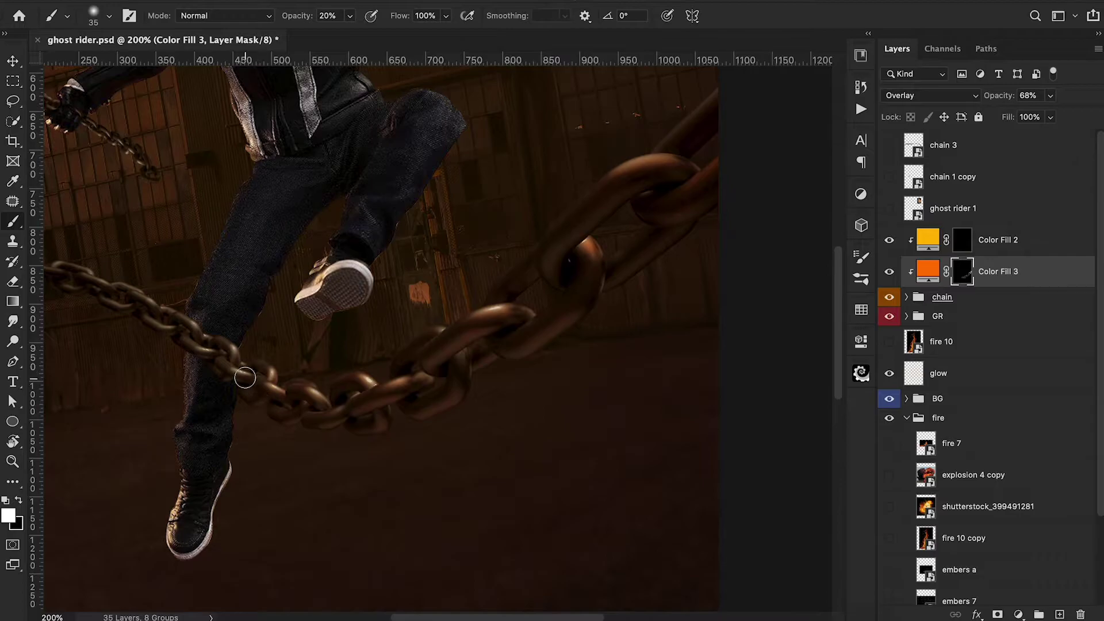
scroll(222, 374, "up", 2)
scroll(222, 374, "left", 3)
scroll(327, 388, "up", 2)
scroll(326, 388, "left", 3)
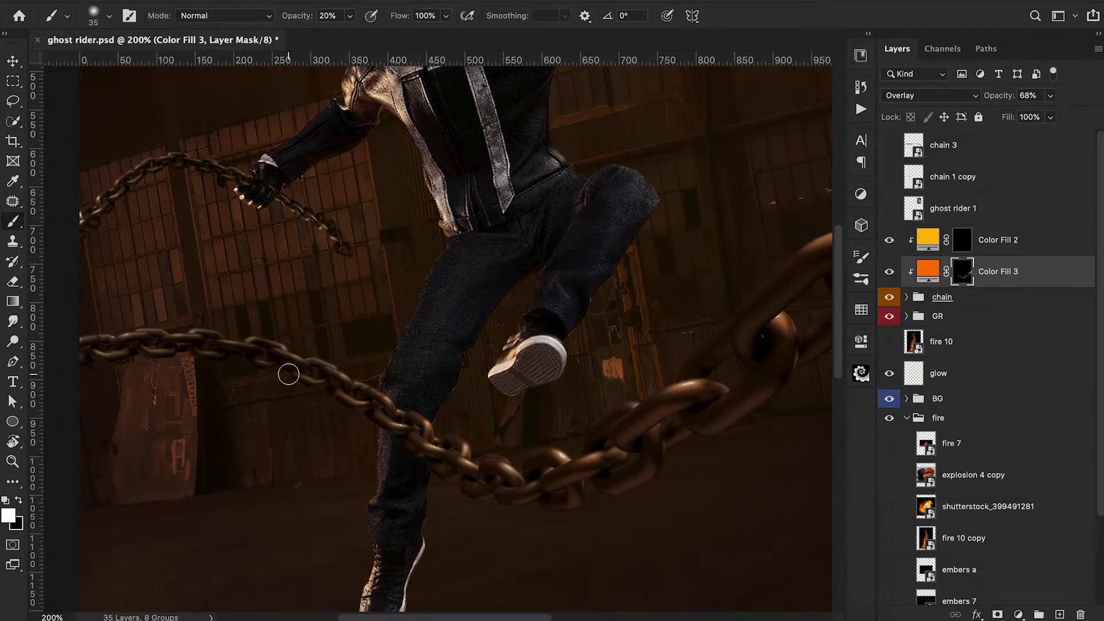
Step: Soften the orange glow along the thin chain with a 60 px brush at 10% opacity on Color Fill 3's mask
key("1")
key("bracketright")
key("bracketright")
key("bracketright")
key("super+minus")
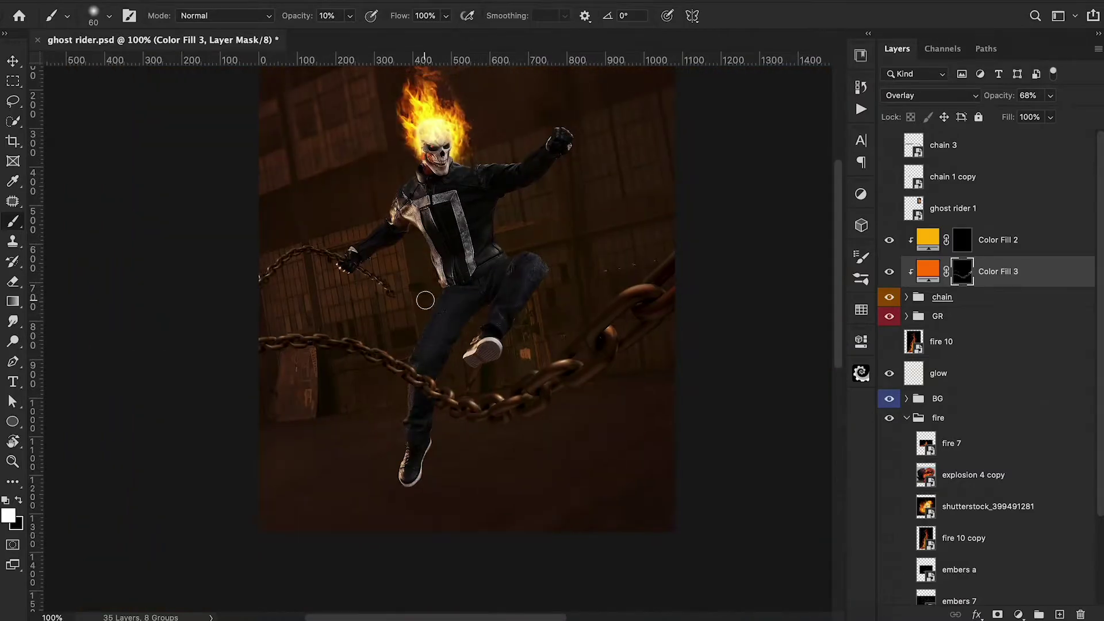
Step: Paint white at 30% opacity on Color Fill 2's mask along the large chain links
left_click(957, 243)
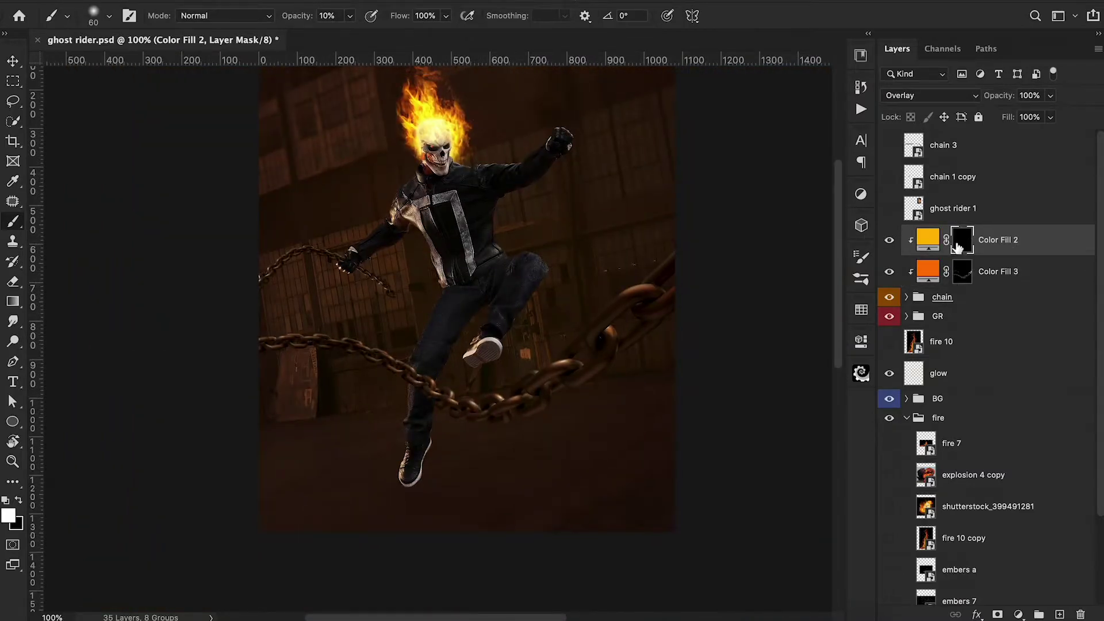
key("3")
left_click_drag(661, 246, 523, 401)
Step: Spread the yellow-orange glow wider over the chain on Color Fill 2's mask, ending with a 200 px brush at 10% opacity
key("bracketright")
key("bracketright")
key("bracketright")
key("bracketright")
key("bracketright")
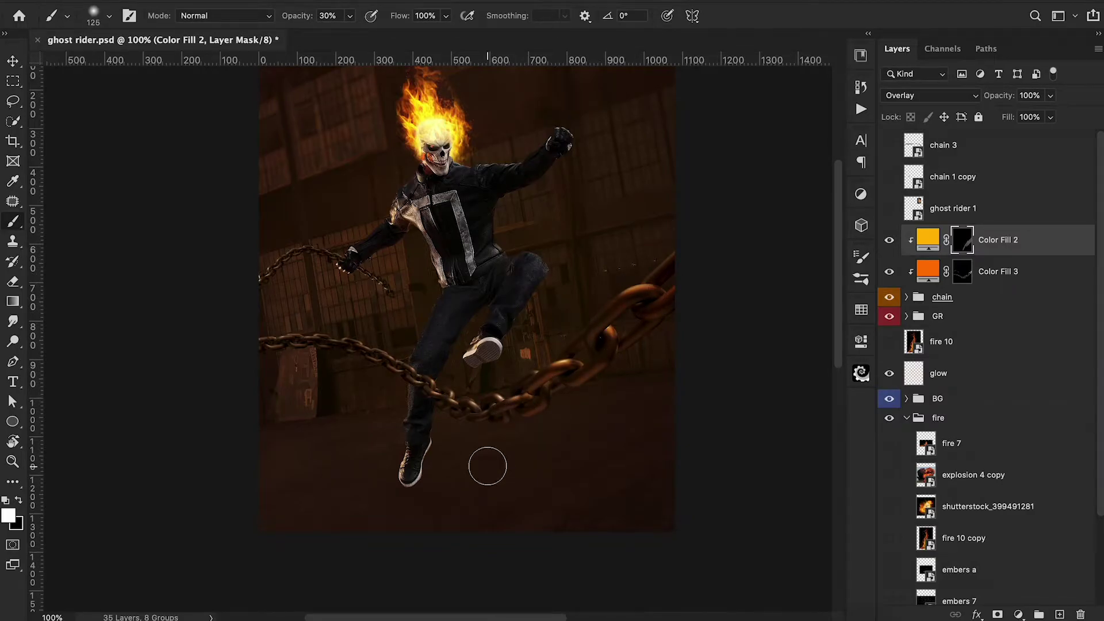
key("1")
key("bracketright")
key("bracketright")
key("bracketright")
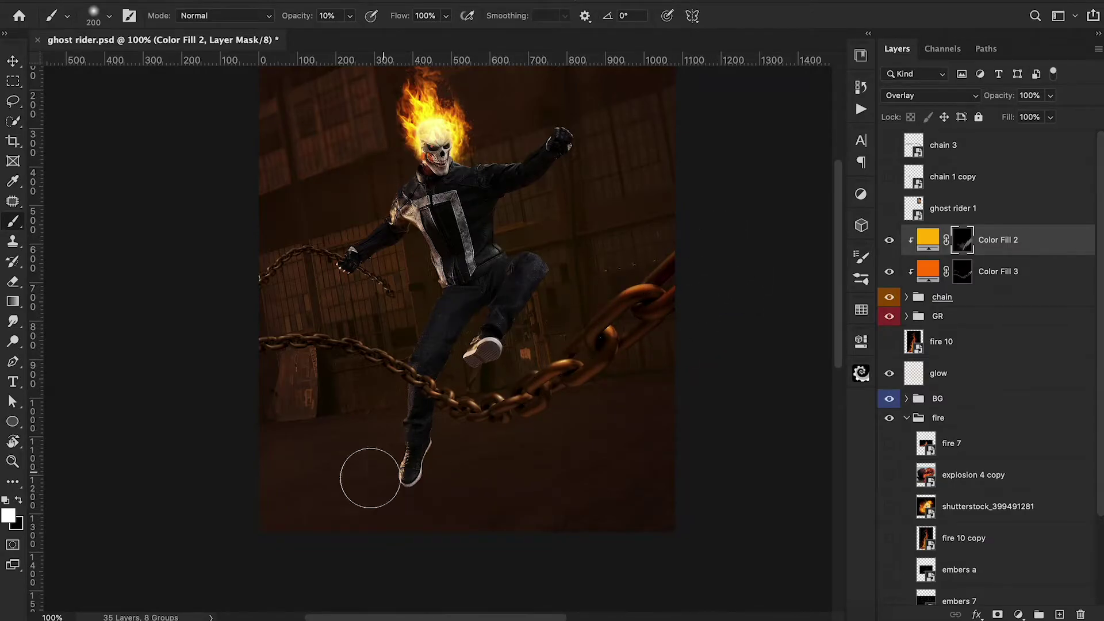
Step: Add a pale yellow (fff696) solid color fill above Color Fill 2 and clip it to the chain group
left_click(927, 240)
left_click(1019, 614)
left_click(1018, 321)
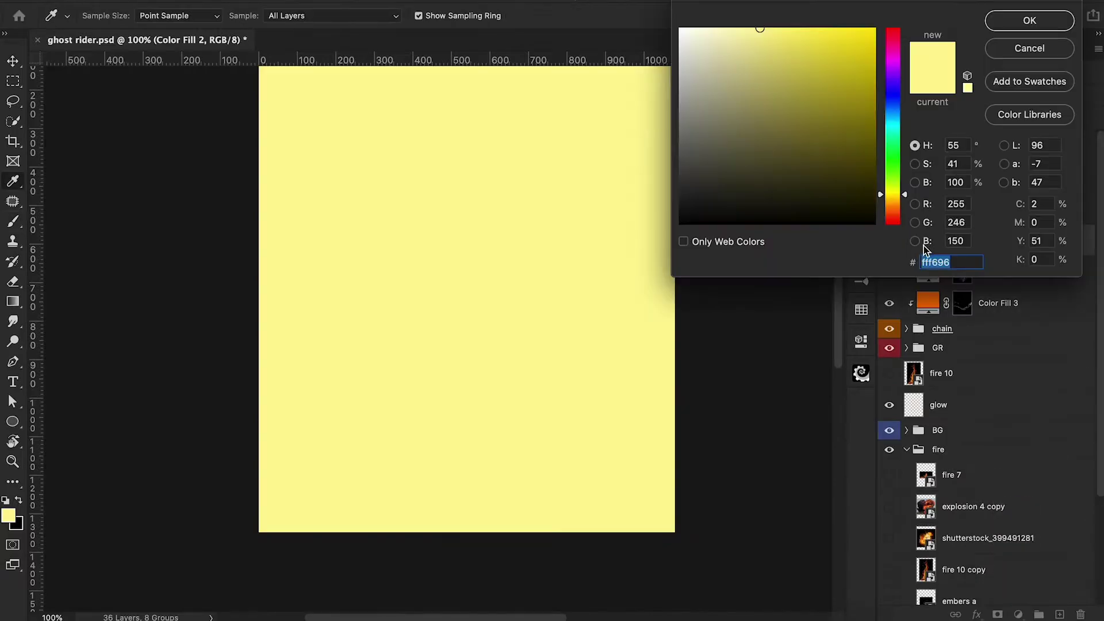
left_click(1012, 23)
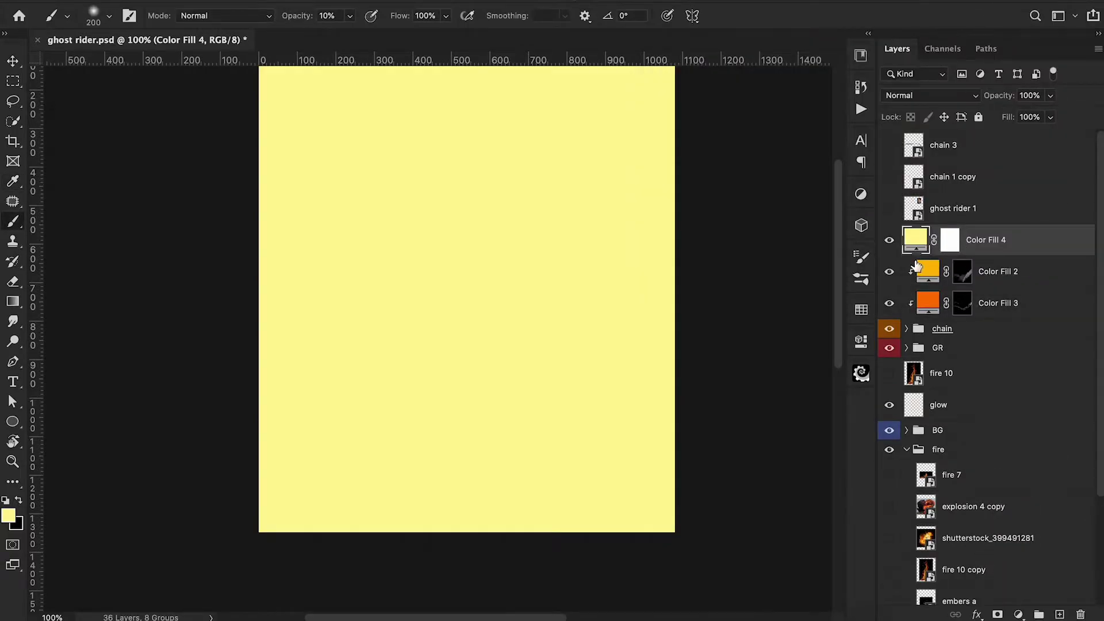
left_click(917, 258, "alt")
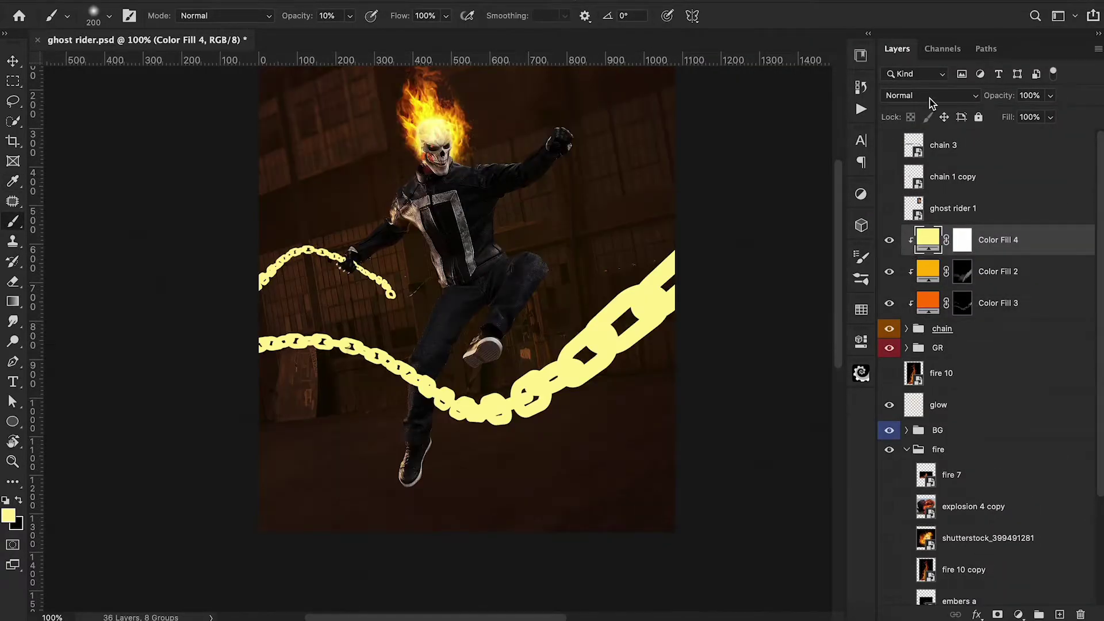
Step: Set Color Fill 4 to Soft Light and invert its mask to black
left_click(930, 99)
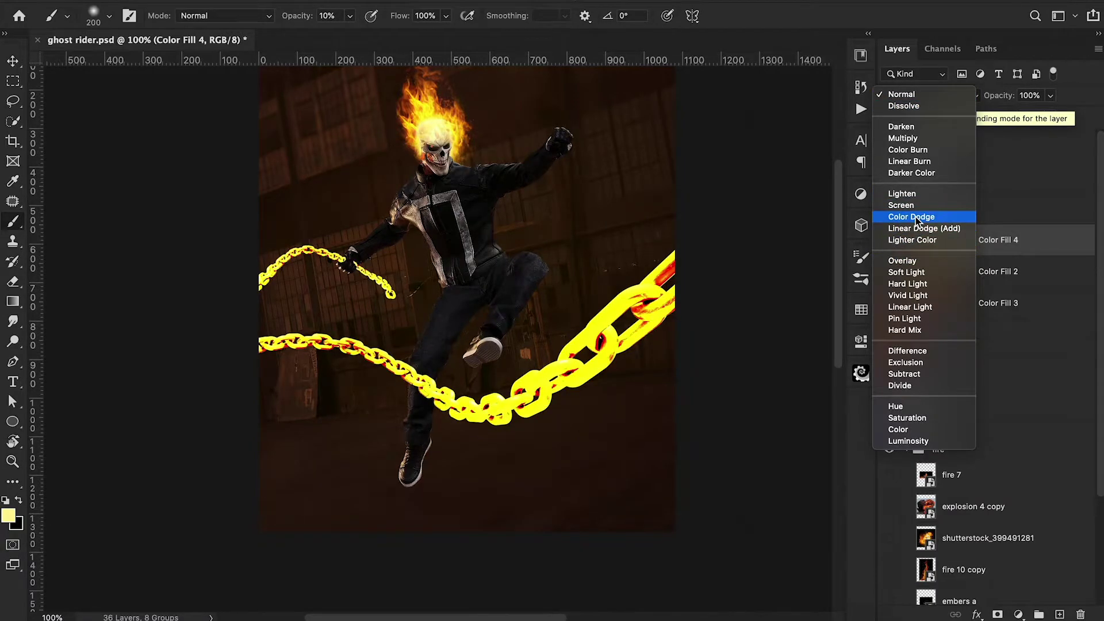
left_click(914, 274)
left_click(965, 240)
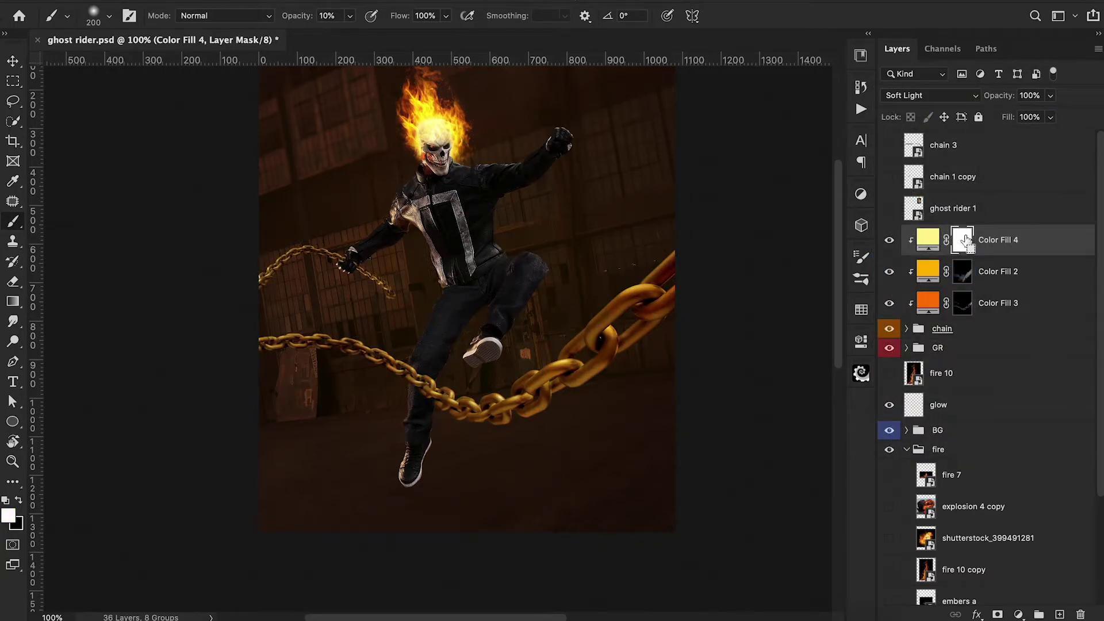
key("ctrl+i")
Step: Paint pale yellow highlights along the whole foreground chain on Color Fill 4's mask with a 50 px white brush at 30% opacity
key("bracketleft")
key("bracketleft")
key("bracketleft")
key("bracketleft")
key("bracketleft")
key("bracketleft")
key("bracketleft")
key("bracketleft")
key("bracketleft")
key("3")
mouse_move(676, 263)
left_mouse_down()
mouse_move(663, 304)
mouse_move(650, 291)
mouse_move(618, 305)
mouse_move(578, 383)
left_mouse_up()
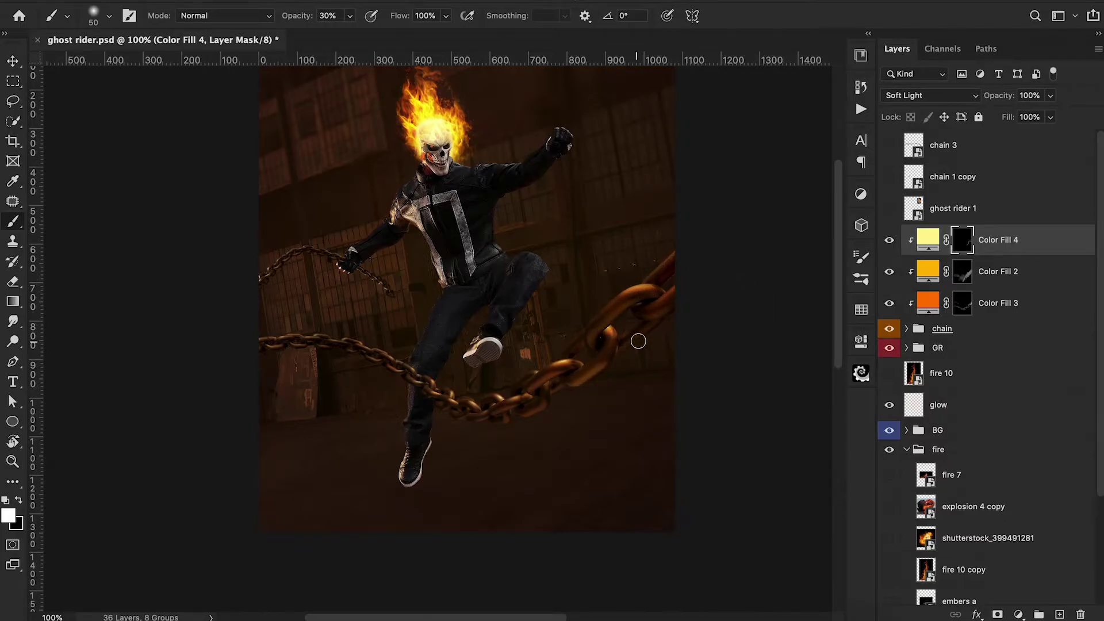
mouse_move(569, 365)
left_mouse_down()
mouse_move(528, 413)
mouse_move(502, 406)
left_mouse_up()
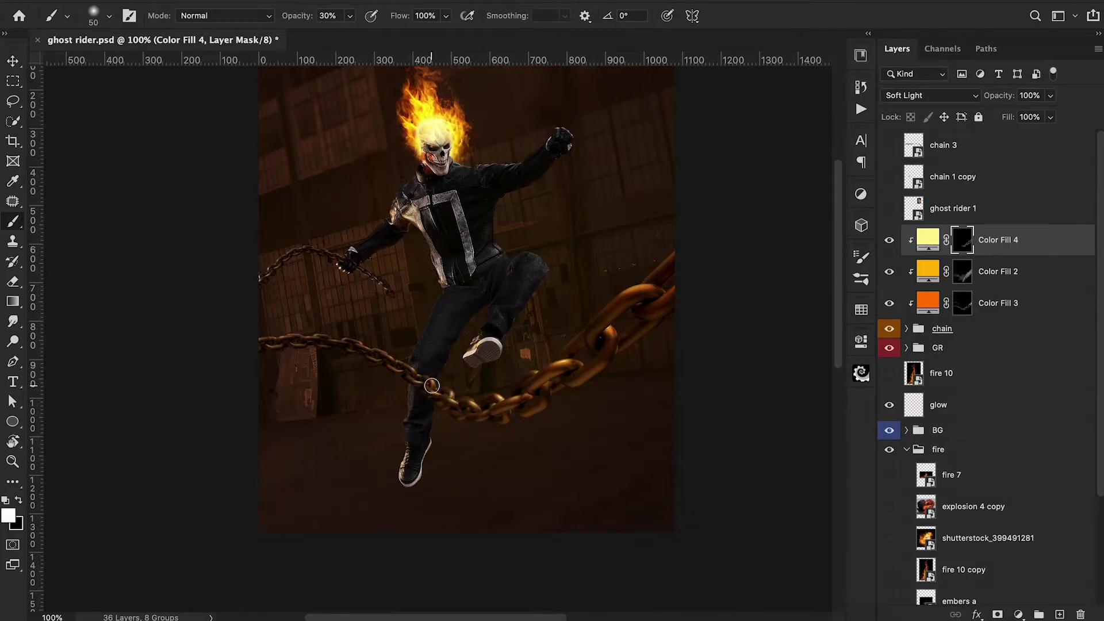
mouse_move(414, 378)
left_mouse_down()
mouse_move(392, 472)
mouse_move(373, 351)
mouse_move(279, 347)
left_mouse_up()
Step: Brighten the large chain links broadly on Color Fill 4's mask with a 600 px white brush at 20% opacity
key("1")
key("bracketright")
key("bracketright")
key("bracketright")
key("bracketright")
key("bracketright")
key("bracketright")
key("bracketright")
key("bracketright")
key("bracketright")
key("bracketright")
key("bracketright")
key("bracketright")
key("bracketright")
key("bracketright")
key("2")
left_click_drag(665, 278, 629, 370)
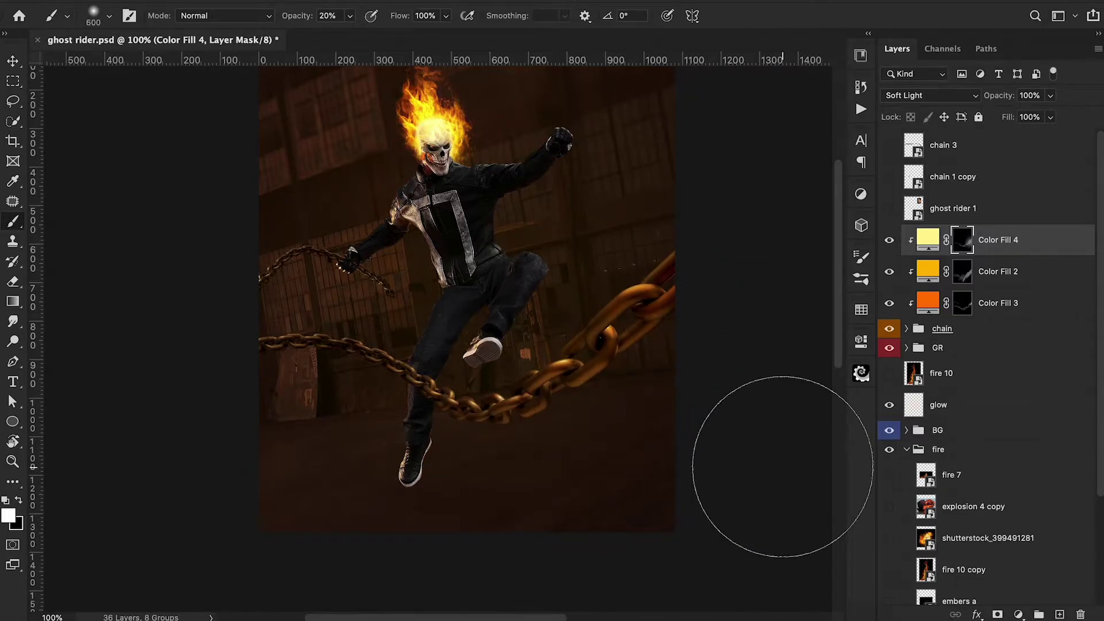
Step: Add an Exposure adjustment of -1.74 clipped to the chain group and invert its mask to black
key("super+minus")
left_click(1019, 614)
left_click(1042, 413)
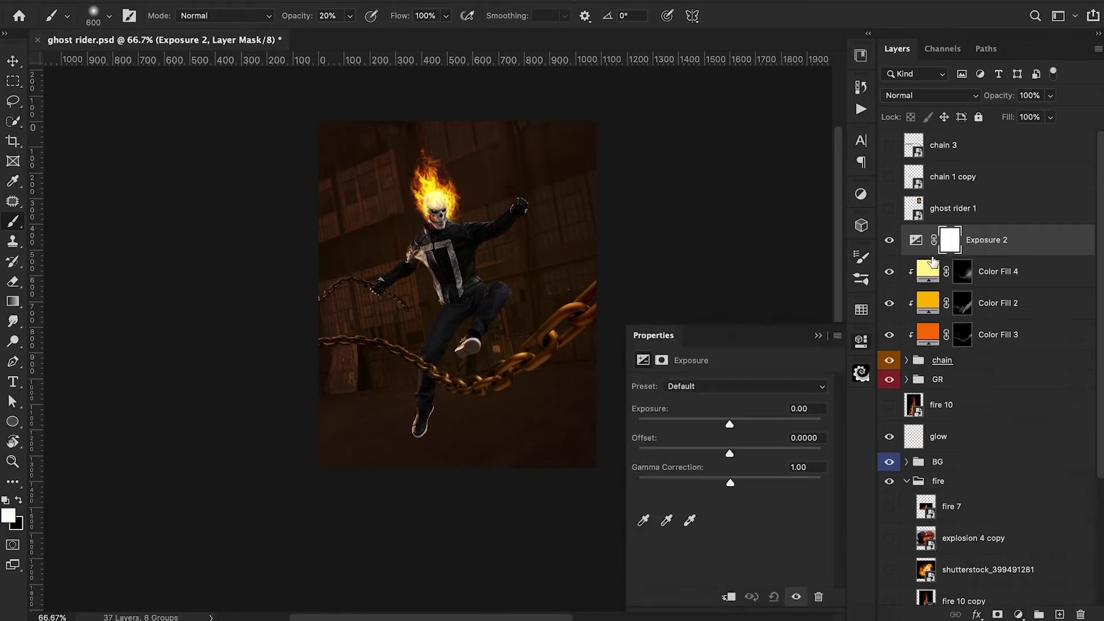
key("super+alt+g")
left_click_drag(730, 425, 706, 426)
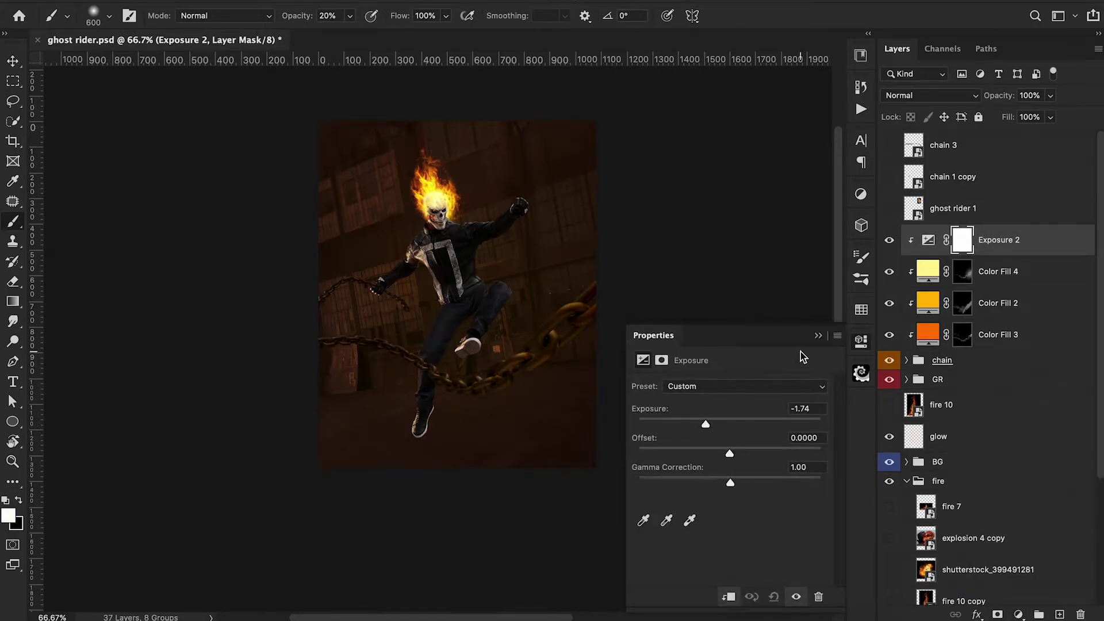
left_click(819, 335)
key("super+i")
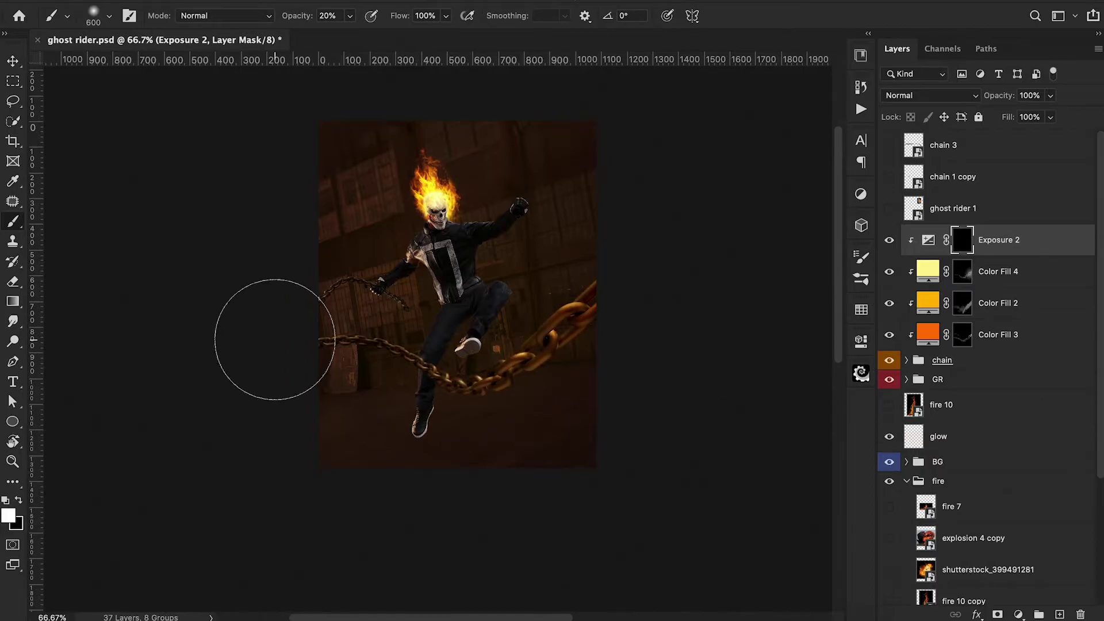
Step: Darken the chain's end near the rider's hand on the Exposure 2 mask with a 200 px white brush at 20% opacity
key("bracketleft")
key("bracketleft")
key("bracketleft")
key("bracketleft")
key("bracketleft")
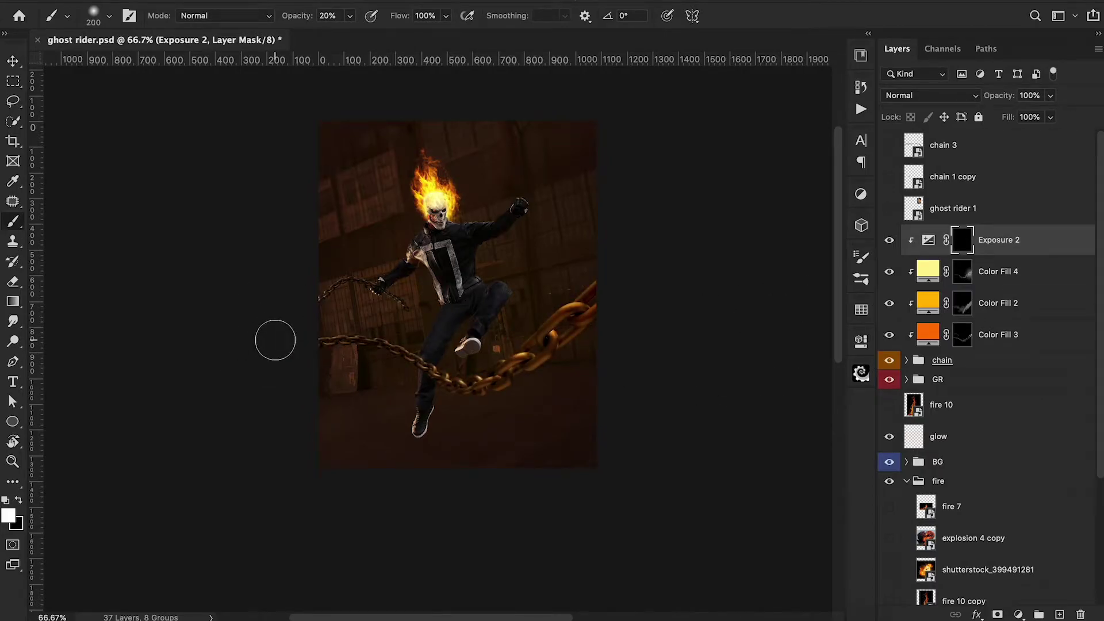
mouse_move(392, 304)
left_mouse_down()
mouse_move(359, 295)
mouse_move(312, 308)
mouse_move(342, 285)
mouse_move(411, 298)
left_mouse_up()
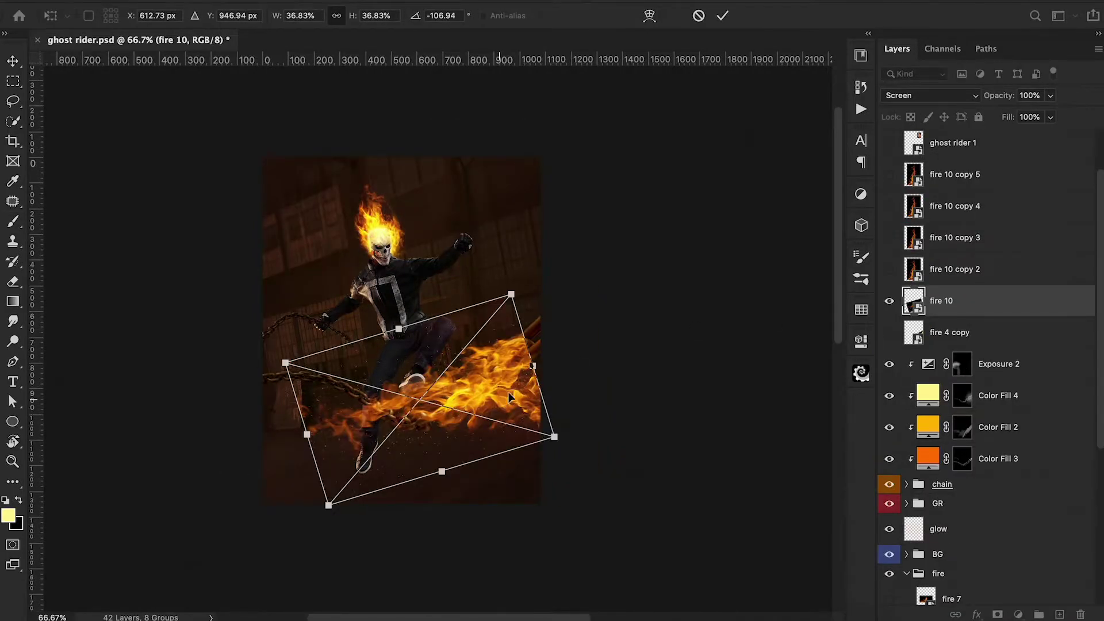
Step: Scale fire 10 to about 21%, rotate it to -124.90° over the large chain links, and show fire 10 copy 2
left_click_drag(509, 393, 536, 360)
left_click_drag(674, 412, 635, 289)
left_click_drag(521, 339, 564, 381)
left_click_drag(673, 370, 662, 425)
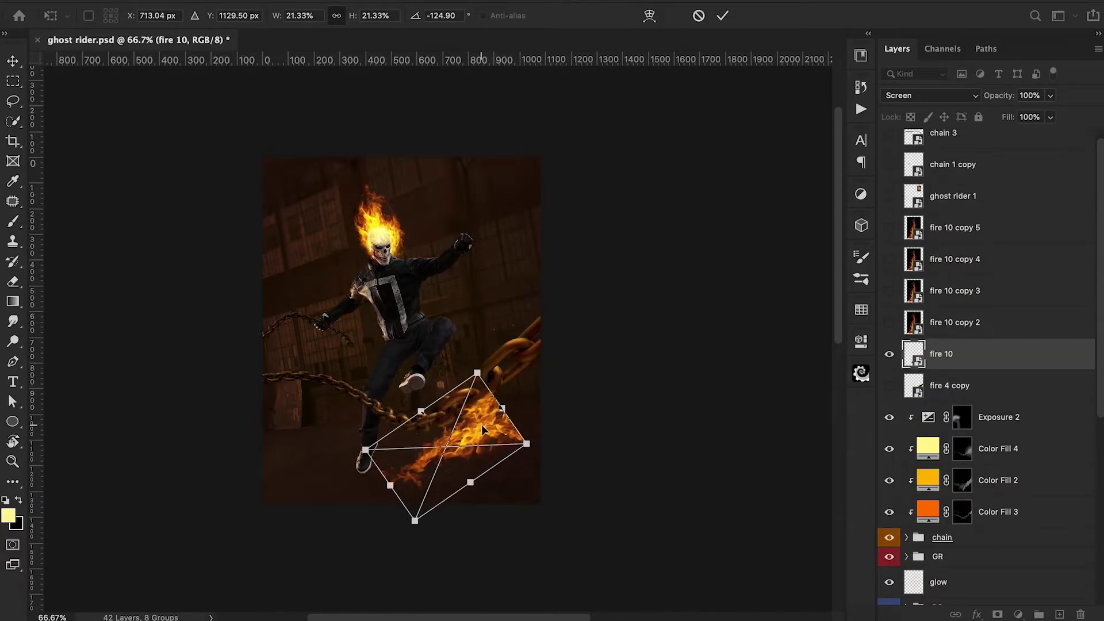
left_click_drag(494, 403, 568, 379)
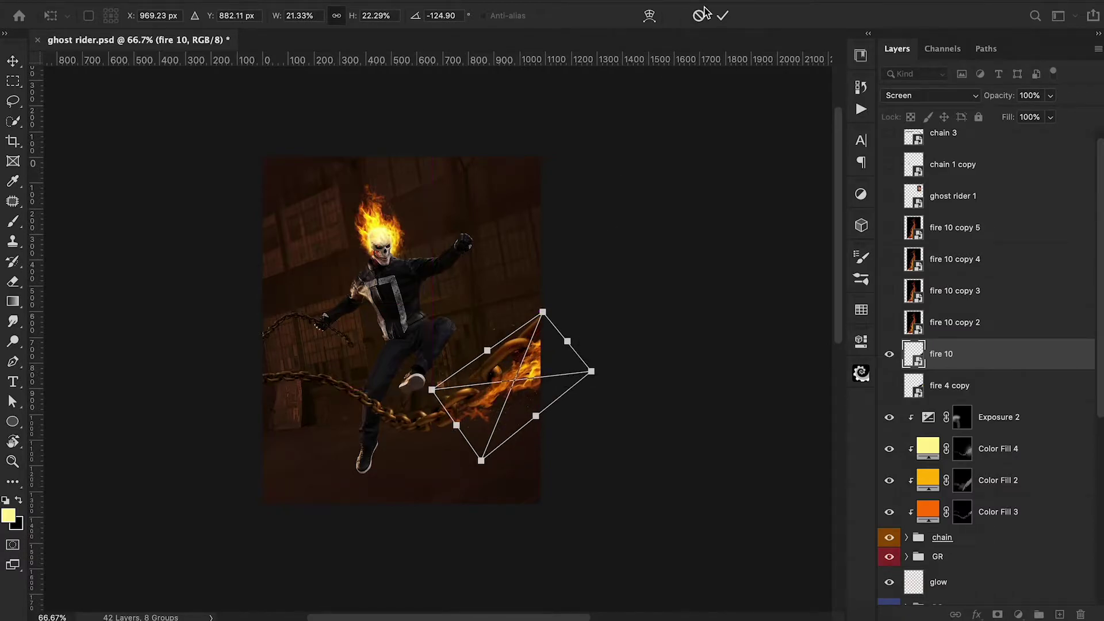
left_click(889, 322)
key("Return")
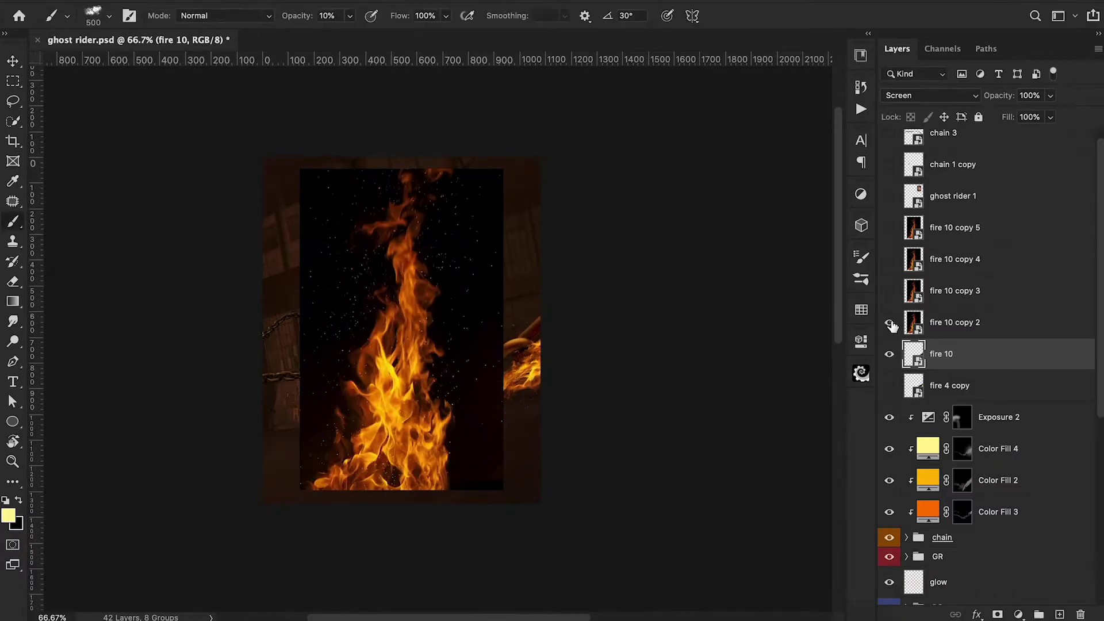
Step: Scale fire 10 copy 2 to about 50% and rotate it so its flames follow the slope of the large chain
left_click(943, 325)
key("ctrl+t")
left_click_drag(581, 325, 330, 199)
mouse_move(423, 247)
left_mouse_down()
mouse_move(429, 411)
mouse_move(473, 325)
left_mouse_up()
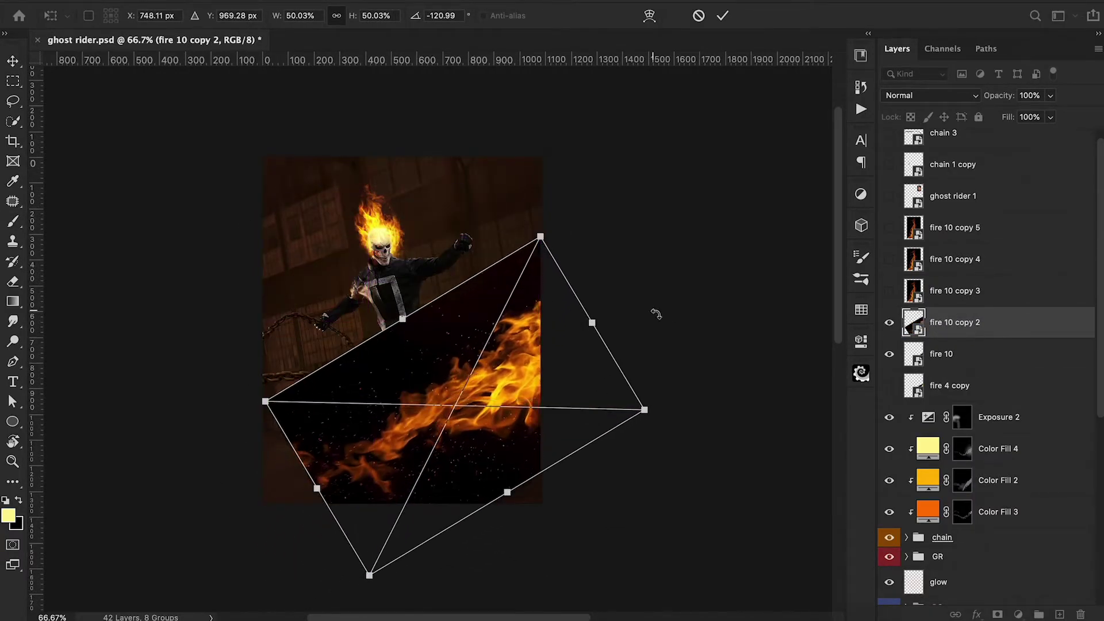
left_click_drag(653, 309, 666, 328)
key("Return")
Step: Set fire 10 copy 2 to Screen and nudge its flames into alignment with the chain
left_click(941, 97)
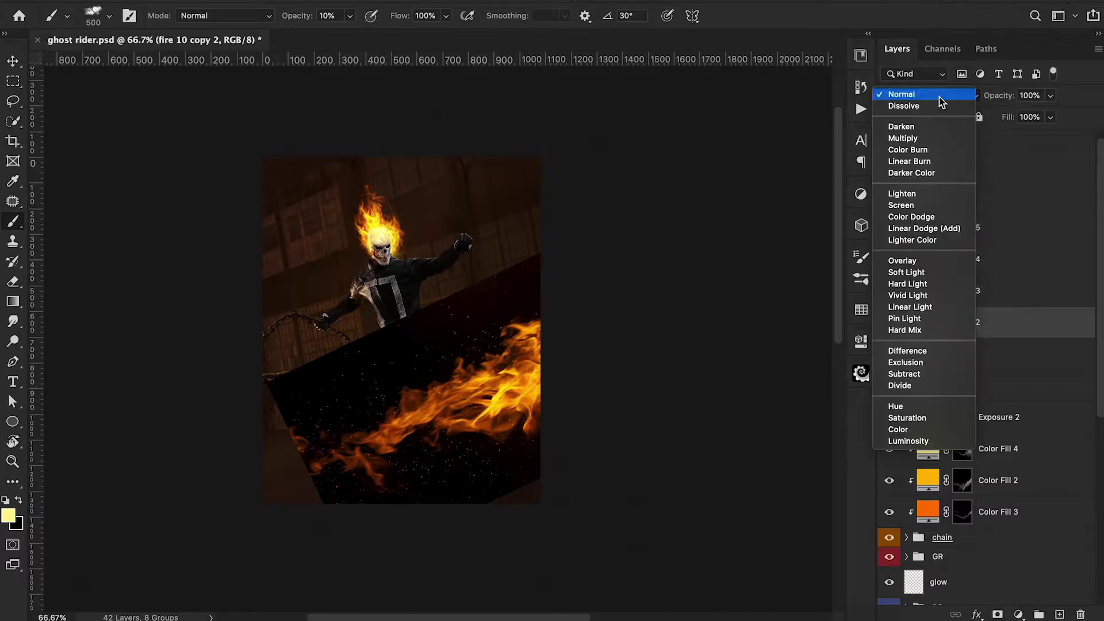
left_click(901, 205)
key("ctrl+t")
left_click_drag(564, 365, 562, 370)
key("Return")
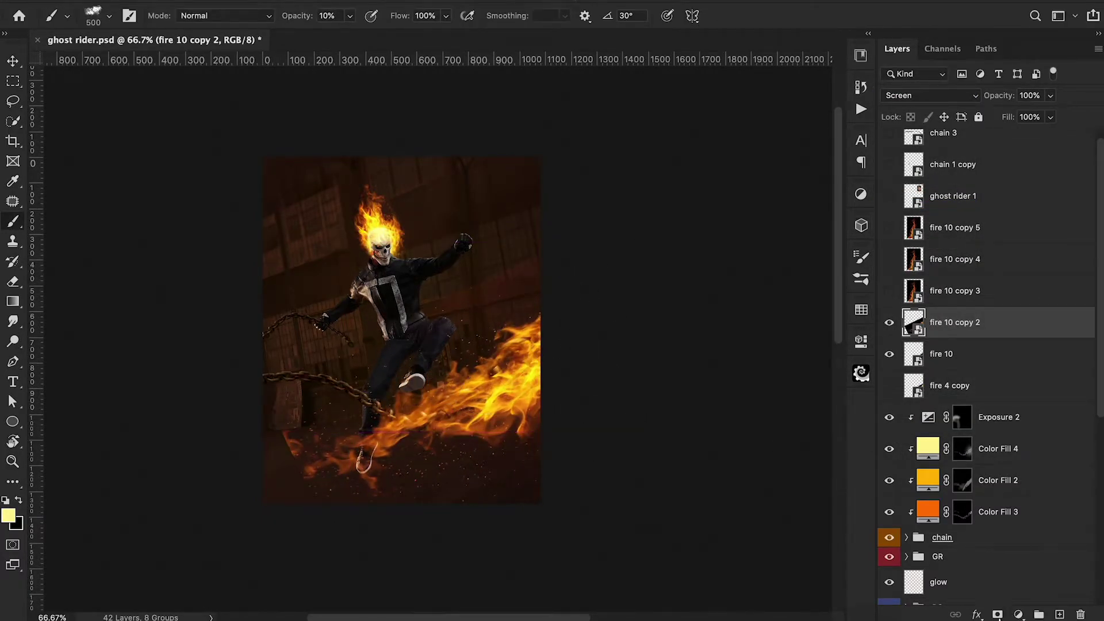
Step: Add a mask to fire 10 copy 2 and hide its stray flames around the chain with a textured black brush at 100% opacity
left_click(998, 615)
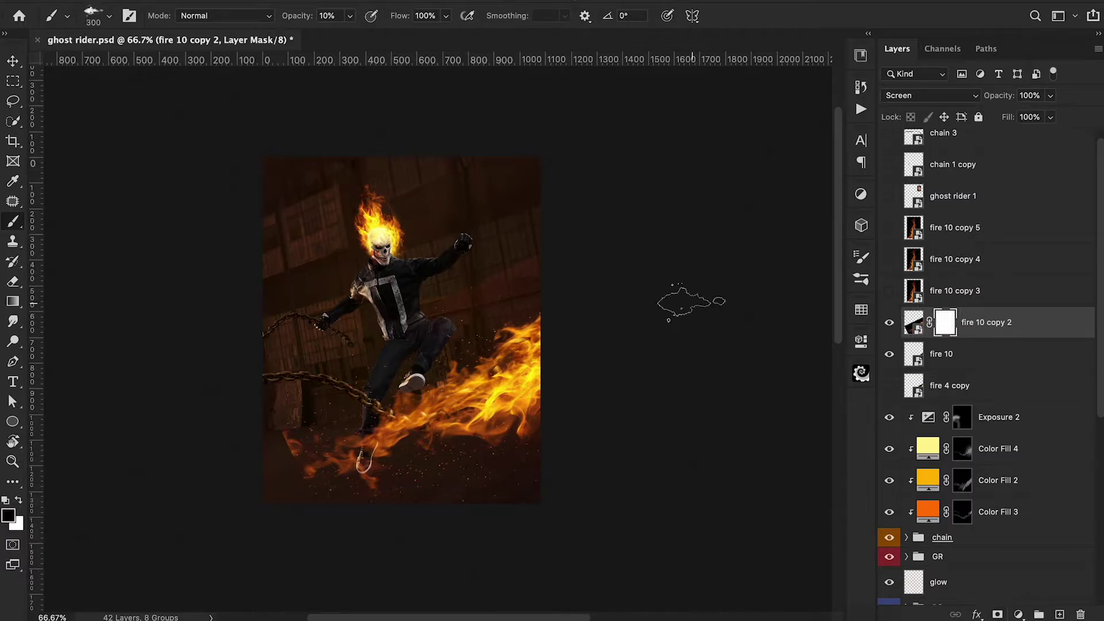
key("0")
mouse_move(509, 268)
left_mouse_down()
mouse_move(456, 326)
mouse_move(431, 331)
left_mouse_up()
mouse_move(371, 377)
left_mouse_down()
mouse_move(277, 458)
mouse_move(270, 409)
mouse_move(504, 417)
mouse_move(562, 355)
mouse_move(504, 464)
mouse_move(406, 453)
mouse_move(269, 549)
mouse_move(533, 401)
mouse_move(358, 450)
mouse_move(484, 422)
mouse_move(588, 374)
mouse_move(472, 430)
mouse_move(421, 370)
mouse_move(379, 457)
mouse_move(418, 371)
mouse_move(567, 378)
mouse_move(575, 350)
mouse_move(473, 426)
mouse_move(562, 353)
left_mouse_up()
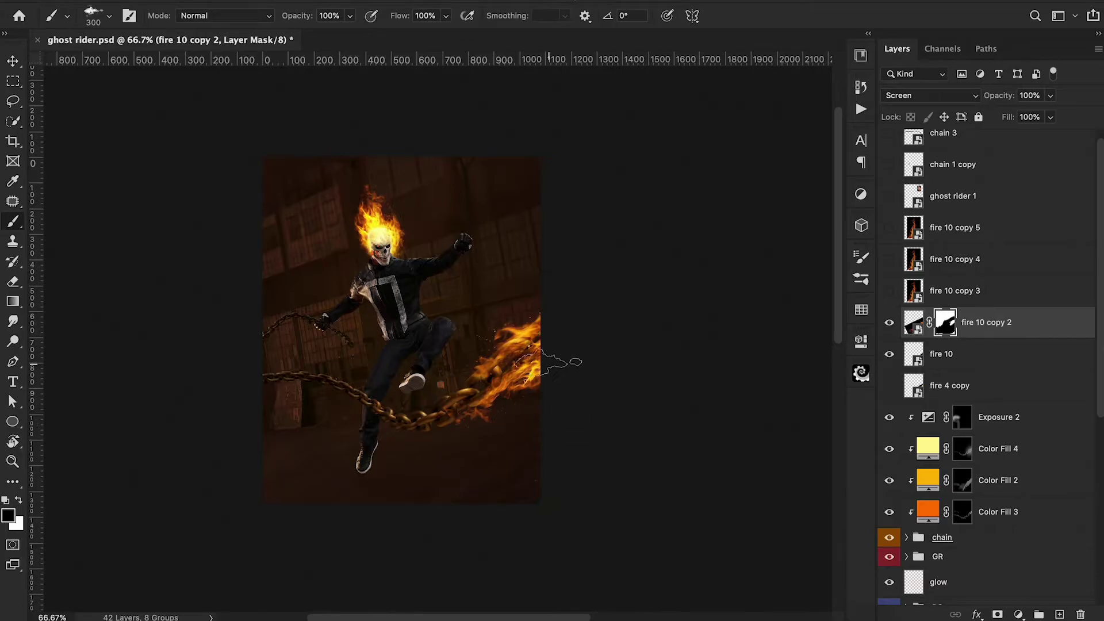
Step: Switch to the Soft Round brush and fade the flames over the large links at 40% opacity
left_click(95, 15)
left_click(105, 130)
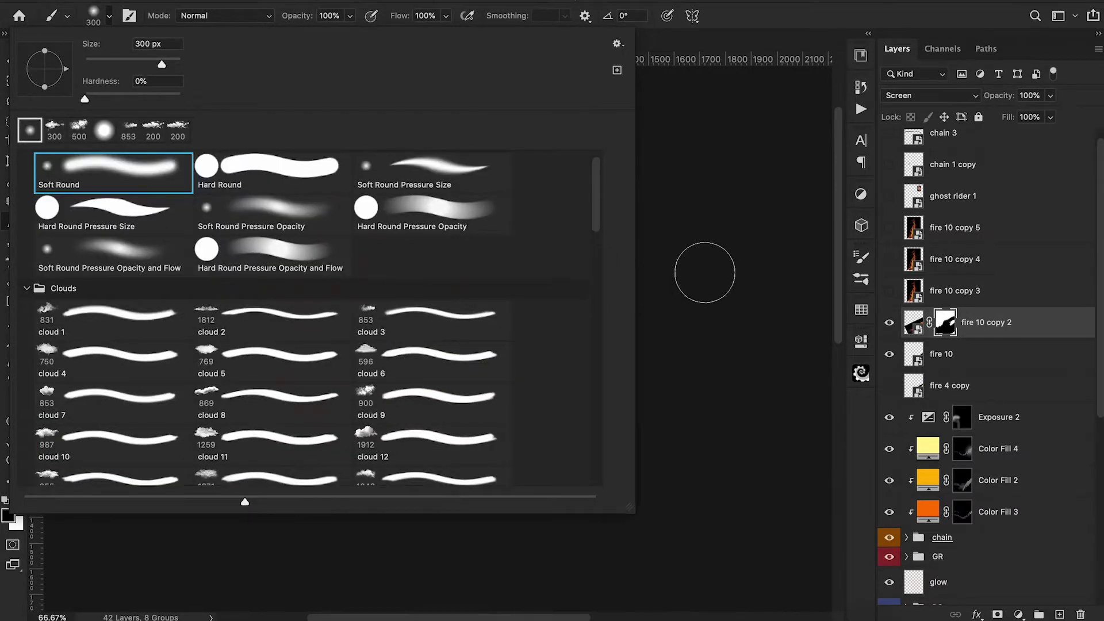
left_click(705, 266)
key("4")
mouse_move(532, 356)
left_mouse_down()
mouse_move(509, 362)
mouse_move(546, 340)
mouse_move(486, 390)
mouse_move(512, 378)
mouse_move(517, 385)
mouse_move(517, 365)
left_mouse_up()
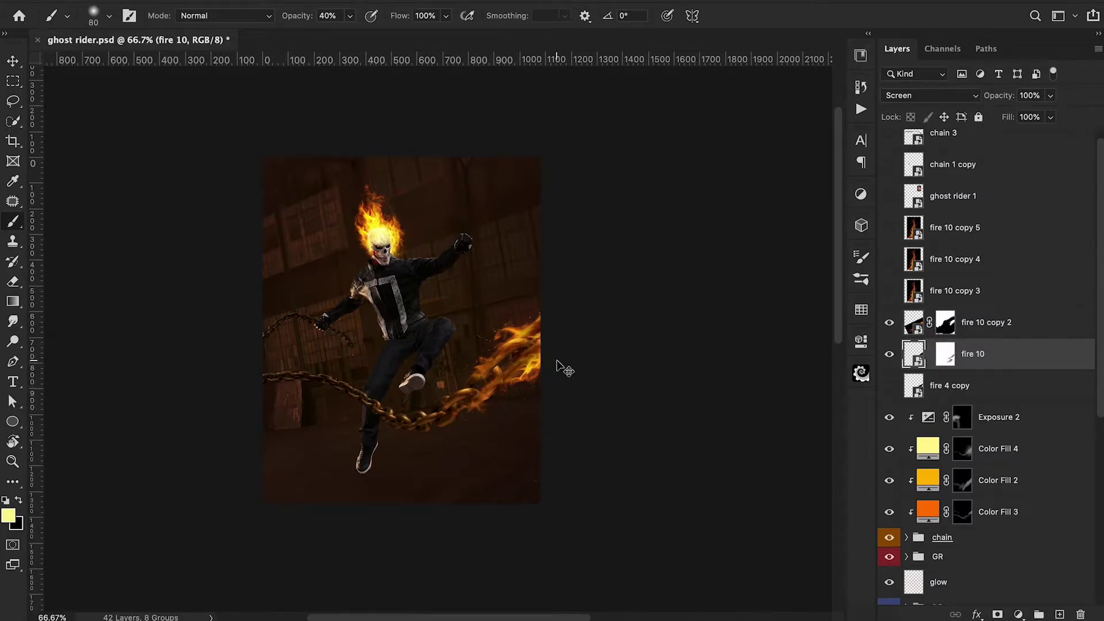
Step: Duplicate the fire 10 layer and target the copy's mask for painting with default colors at 100% opacity
key("ctrl+j")
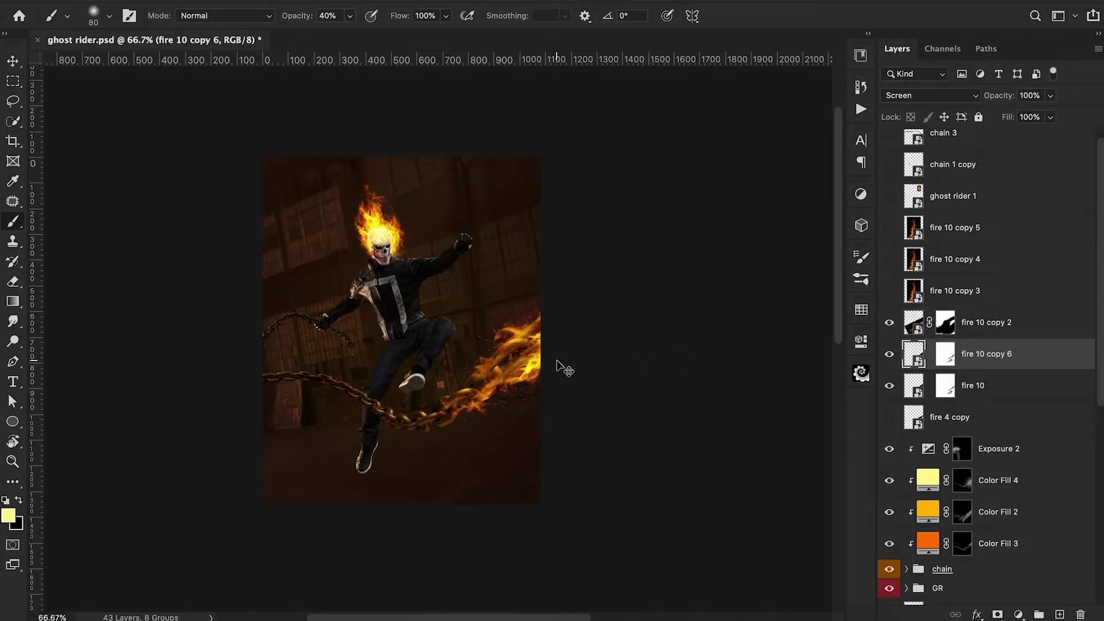
key("d")
left_click(946, 354)
key("0")
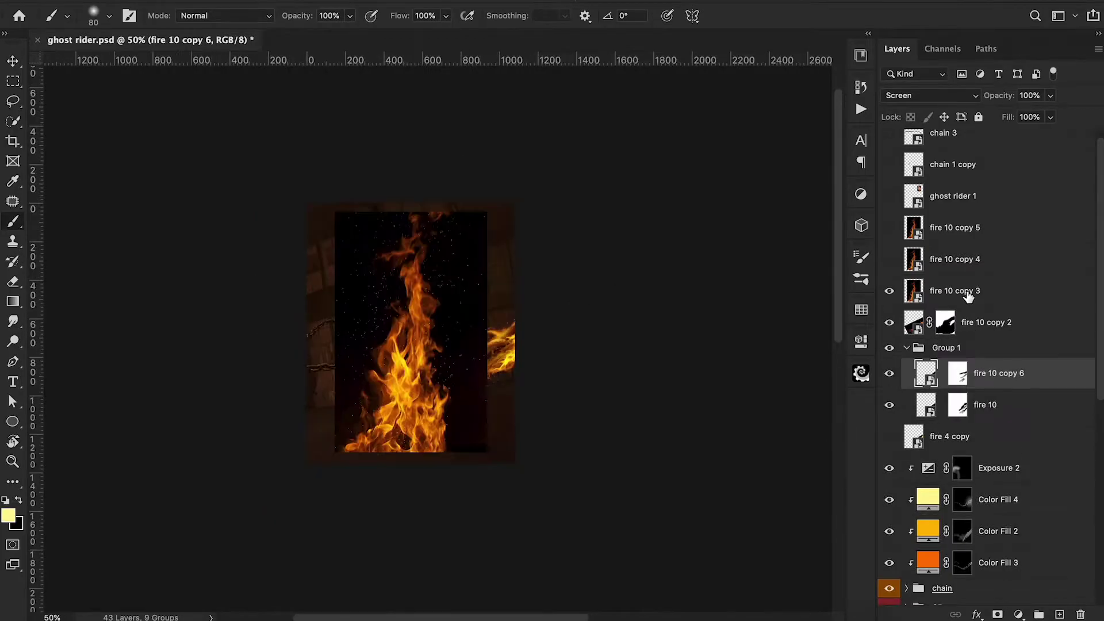
Step: Shrink fire 10 copy 3, rotate it along the chain's slope, and place its flames over the large links
left_click(966, 292)
key("ctrl+t")
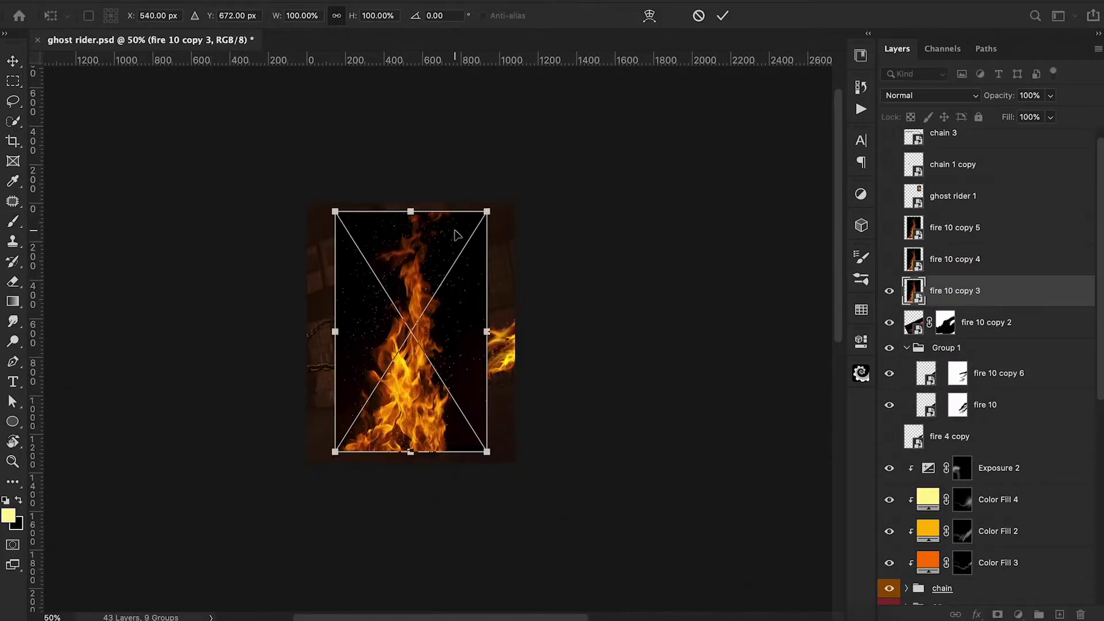
left_click_drag(486, 212, 444, 278)
left_click_drag(507, 322, 276, 230)
left_click_drag(291, 348, 312, 355)
left_click_drag(404, 373, 479, 371)
key("Return")
key("b")
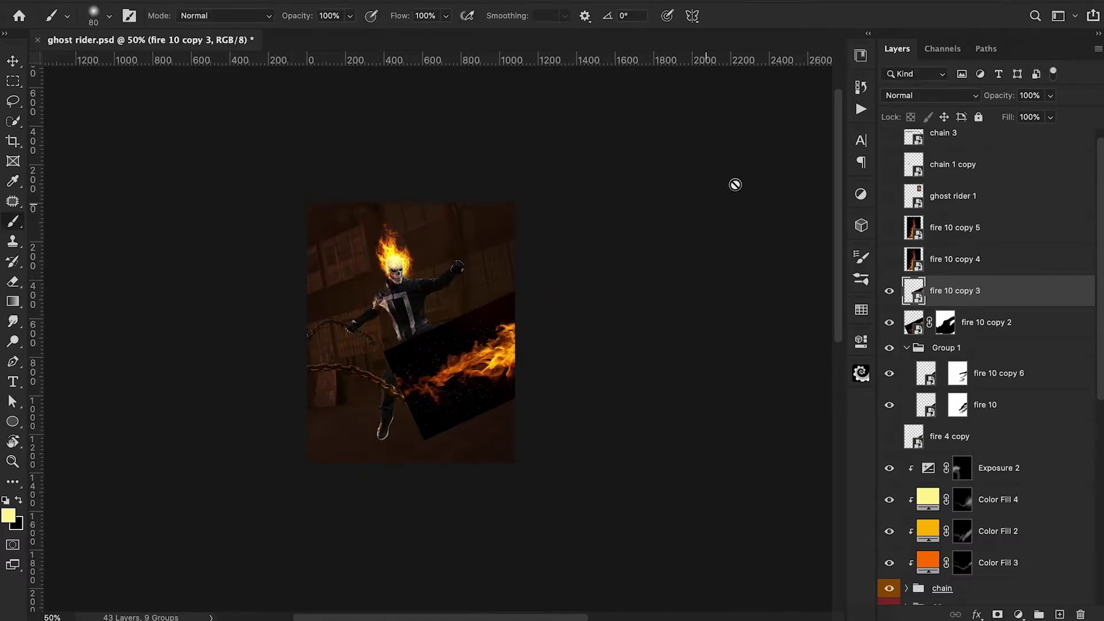
Step: Set fire 10 copy 3 to Screen blending and nudge its flames onto the large chain links
left_click(932, 96)
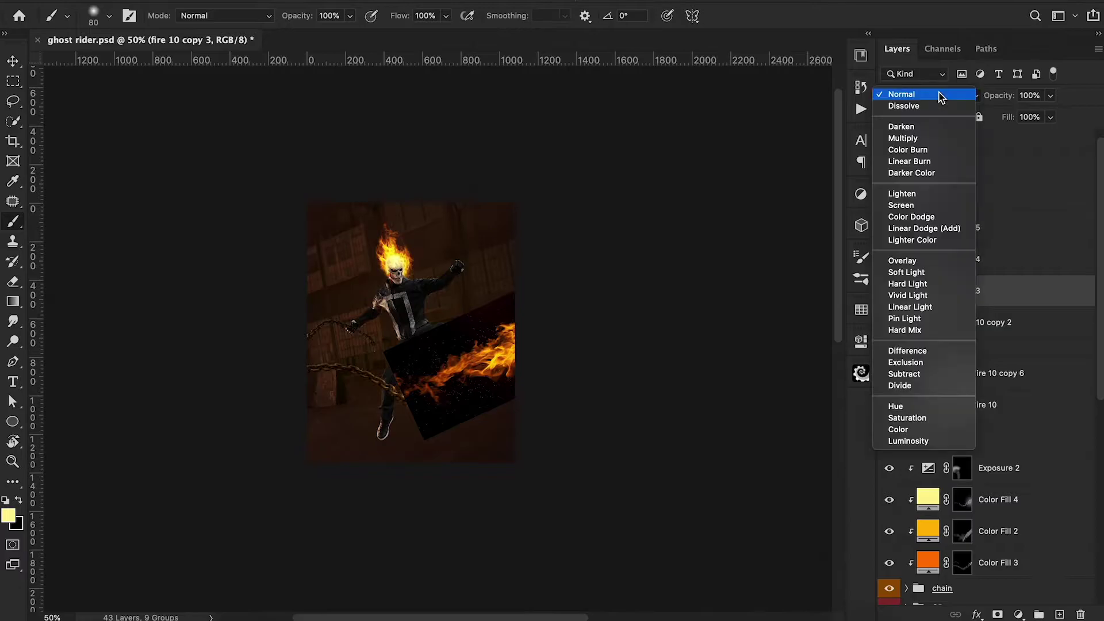
left_click(908, 207)
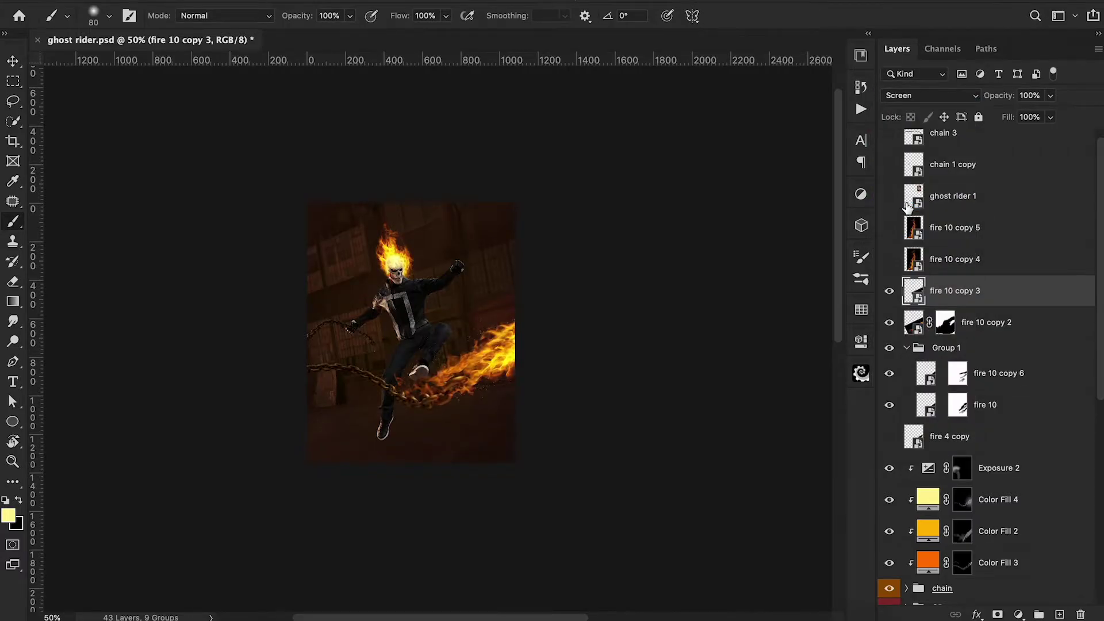
key("ctrl+t")
left_click_drag(534, 354, 524, 363)
key("Return")
key("b")
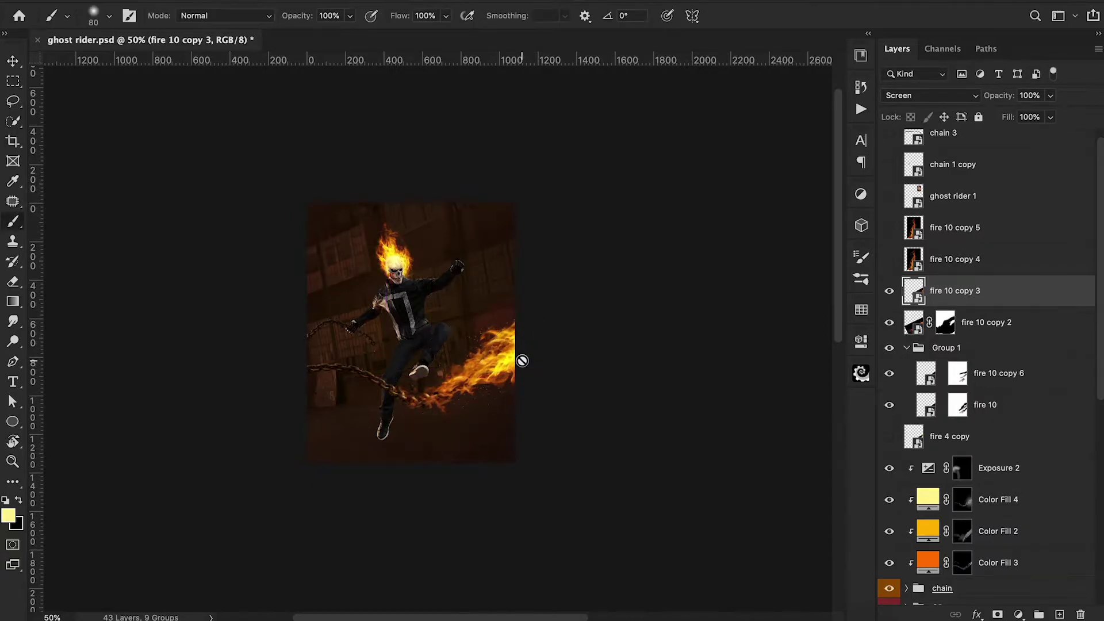
Step: Add a mask to fire 10 copy 3, then unlink it and transform the flames to fit the large links
left_click(997, 614)
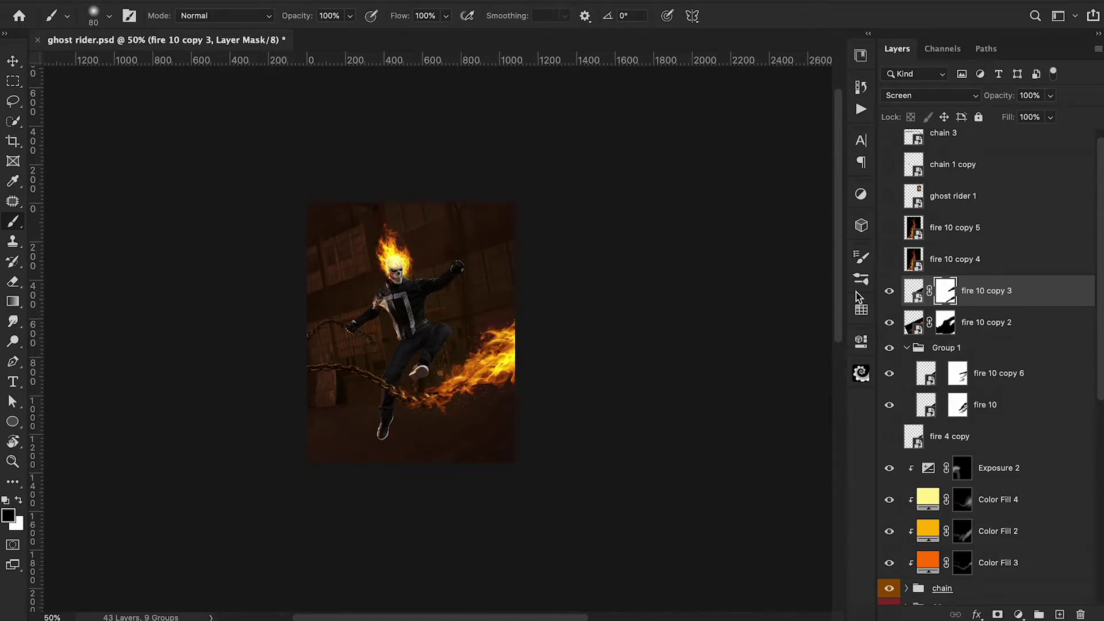
left_click(913, 291)
left_click(929, 291)
key("ctrl+t")
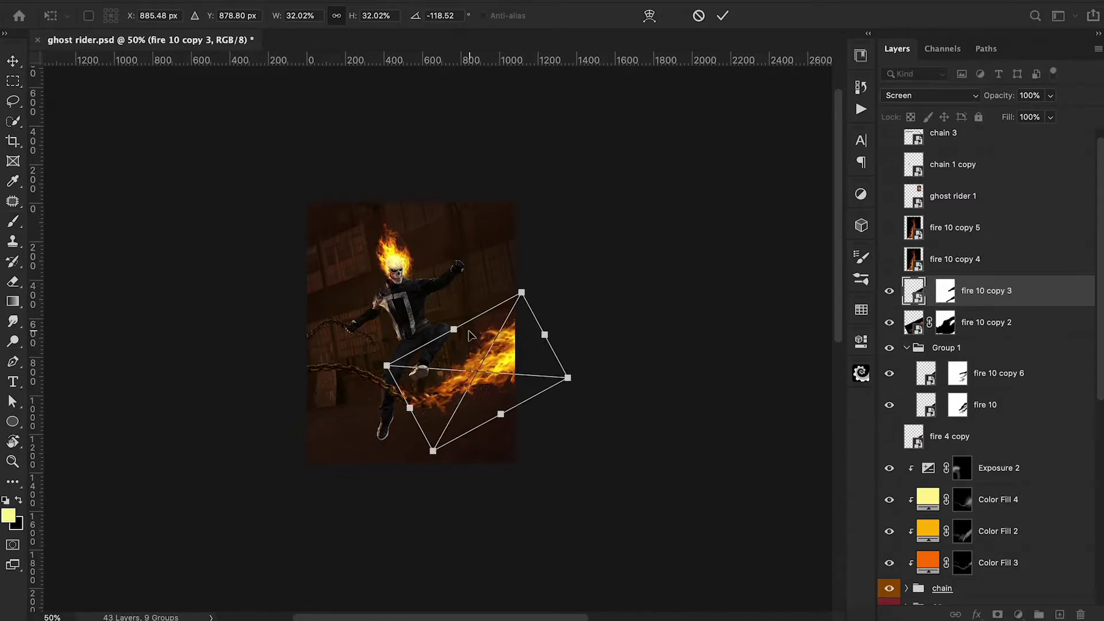
left_click_drag(454, 329, 458, 338)
left_click_drag(533, 372, 530, 363)
left_click_drag(636, 370, 631, 351)
key("Return")
key("b")
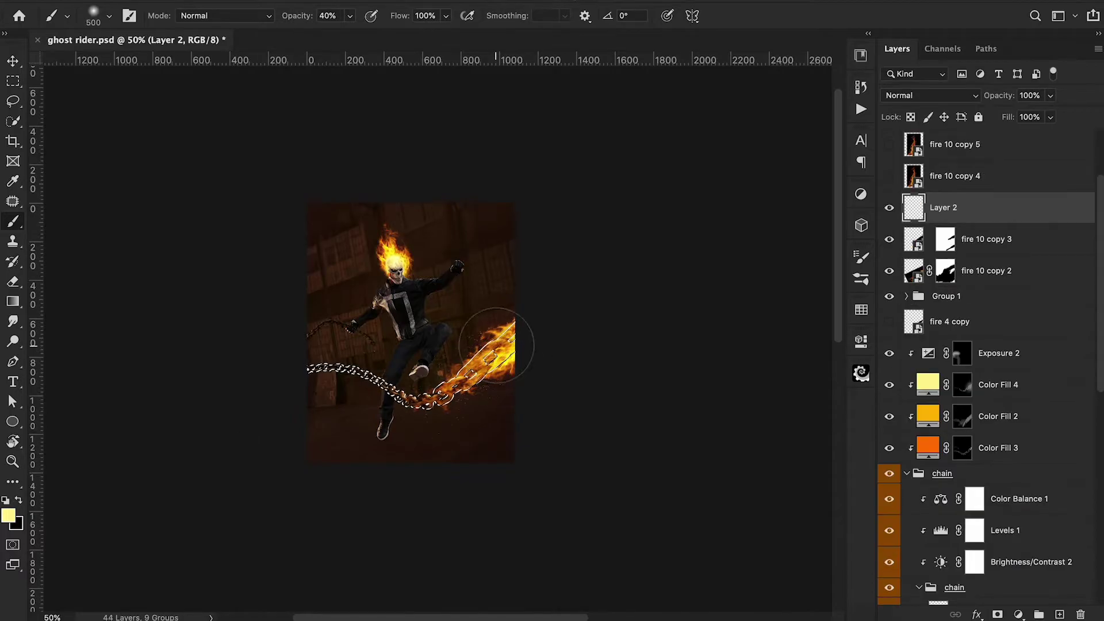
Step: Paint a soft pale yellow glow over the selected chain on Layer 2, deselect, and lower the layer opacity to 70%
mouse_move(529, 333)
left_mouse_down()
mouse_move(506, 357)
mouse_move(517, 368)
left_mouse_up()
key("ctrl+d")
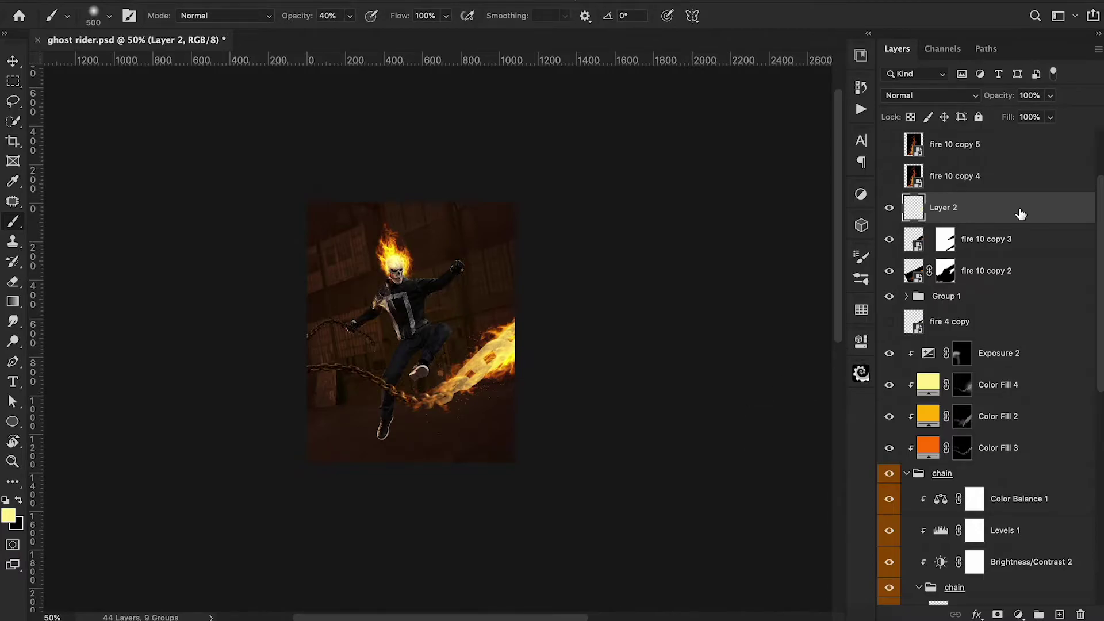
mouse_move(1008, 102)
left_mouse_down()
mouse_move(969, 120)
mouse_move(986, 119)
left_mouse_up()
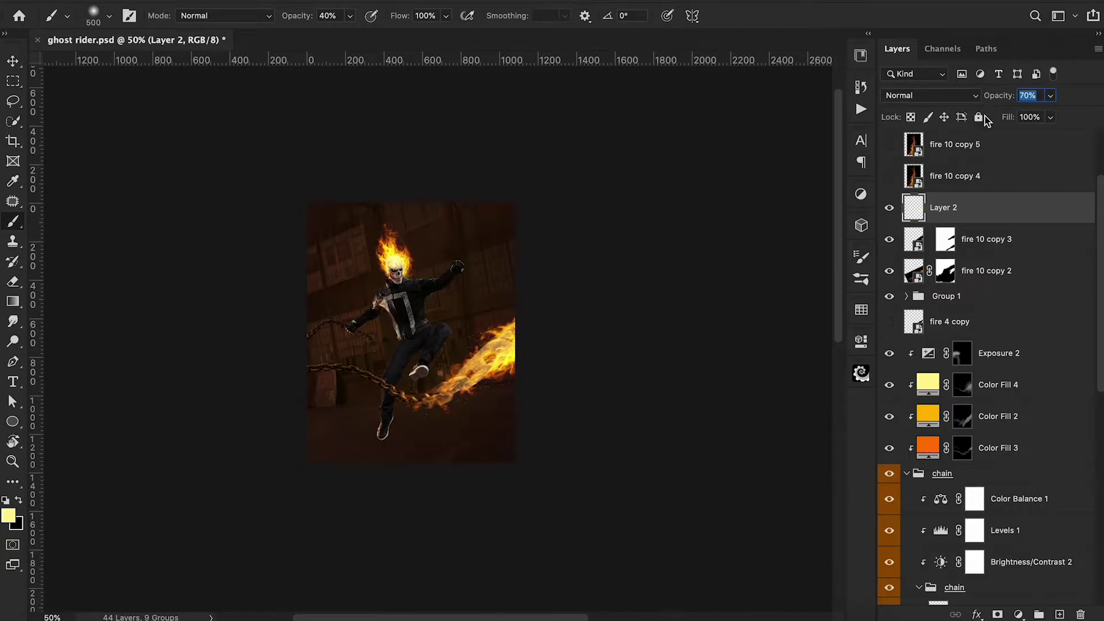
Step: Set Layer 2 to Vivid Light blending at 58% opacity
left_click(948, 97)
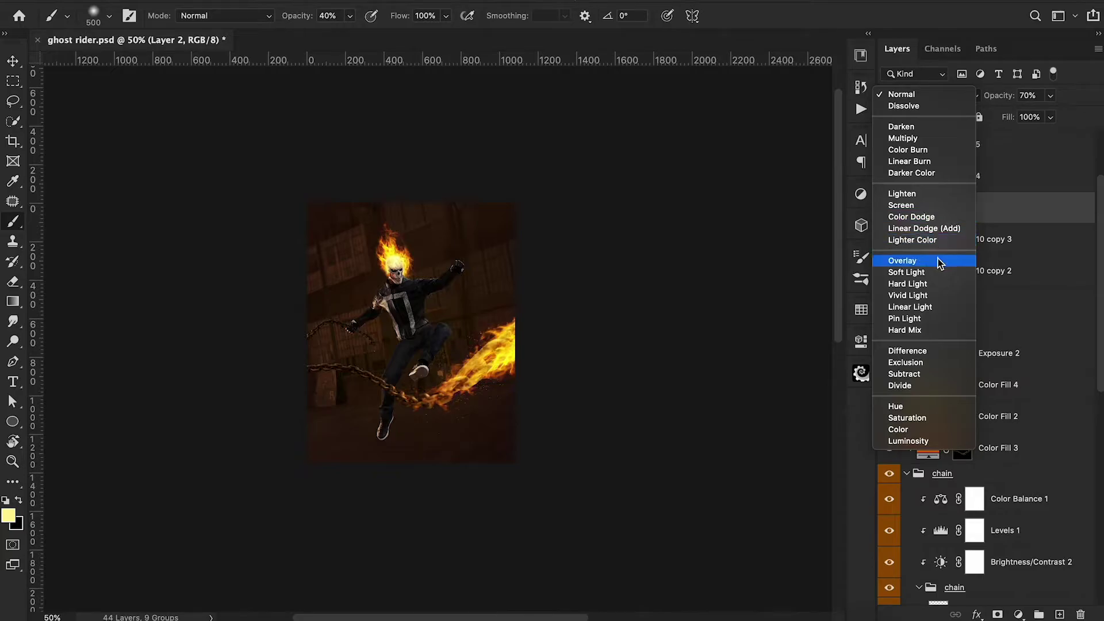
left_click(940, 297)
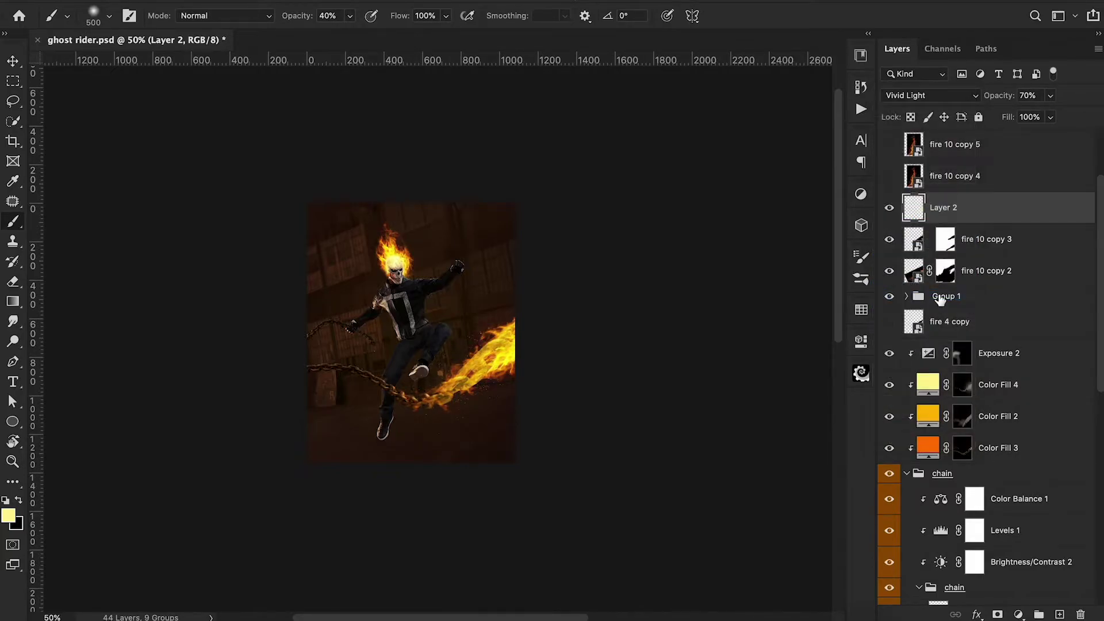
key("ctrl+1")
left_click_drag(991, 110, 989, 110)
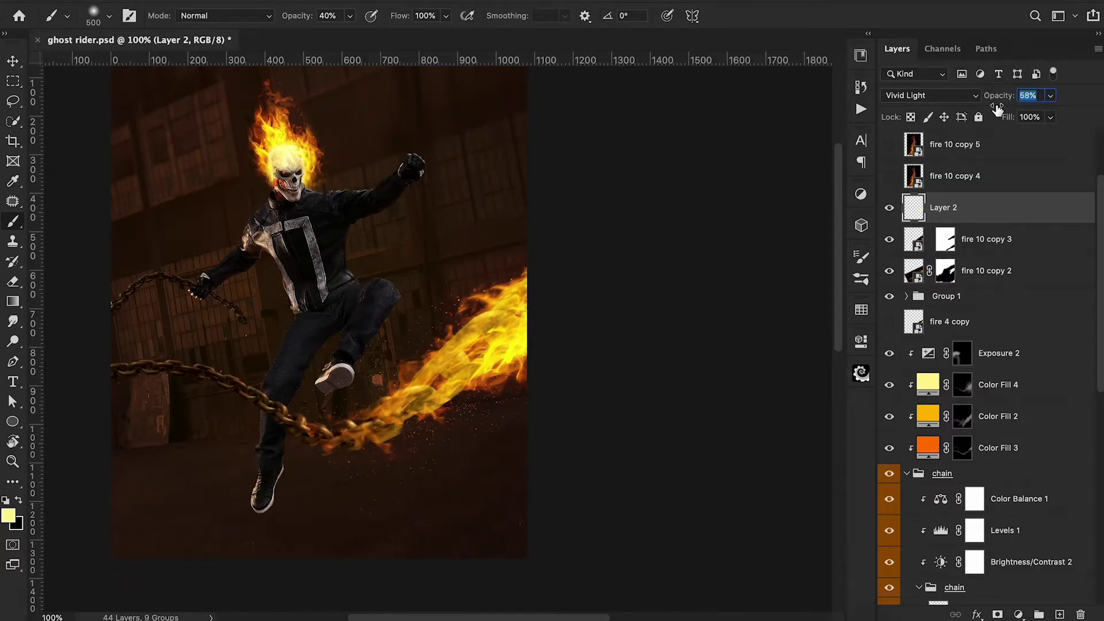
scroll(813, 247, "down", 3)
scroll(813, 246, "left", 4)
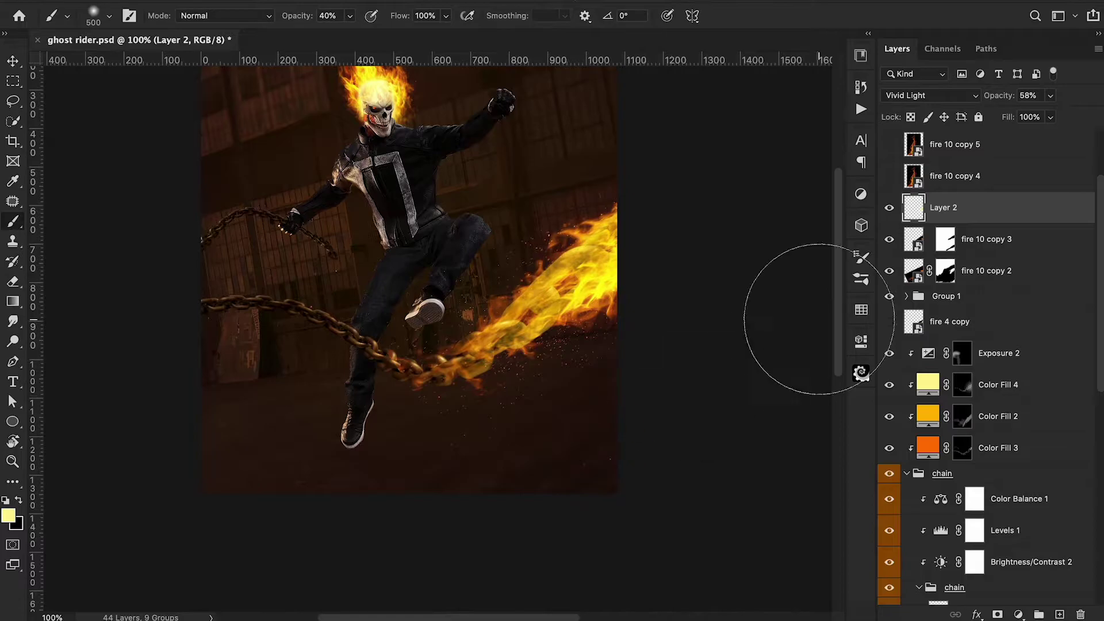
Step: Show fire 10 copy 4 behind the rider, set it to Screen, and fit it along the chain beside the leg
left_click(891, 177)
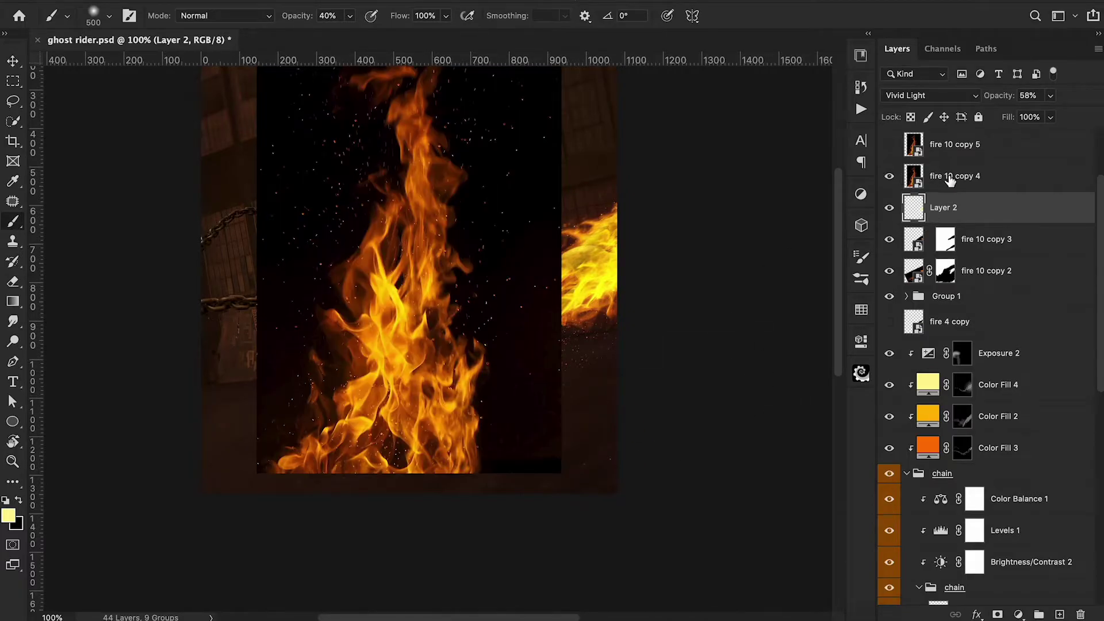
left_click(930, 95)
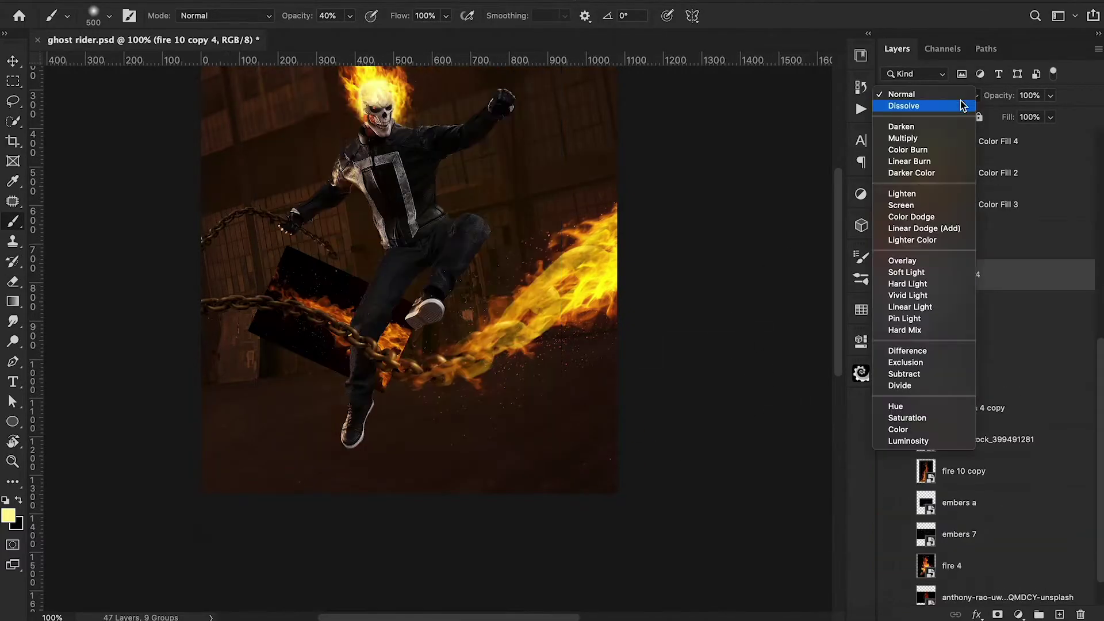
left_click(930, 206)
key("ctrl+t")
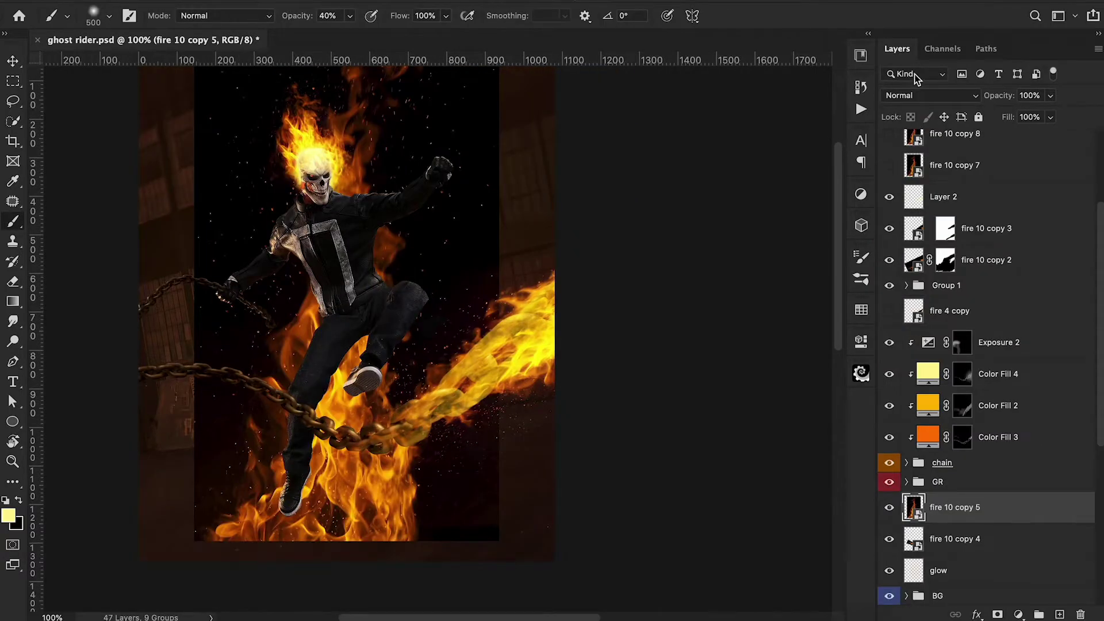
Step: Set fire 10 copy 5 to Screen and place it behind the large links, scaled to about 22% and rotated about -94°
left_click(930, 95)
left_click(931, 204)
key("ctrl+t")
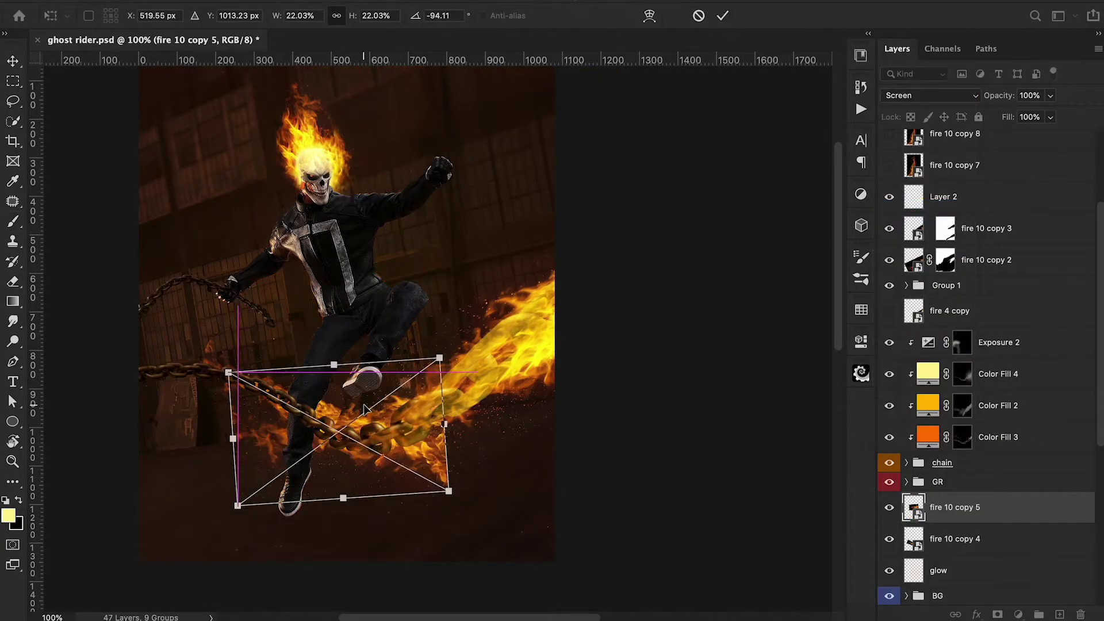
left_click_drag(371, 417, 367, 420)
key("Return")
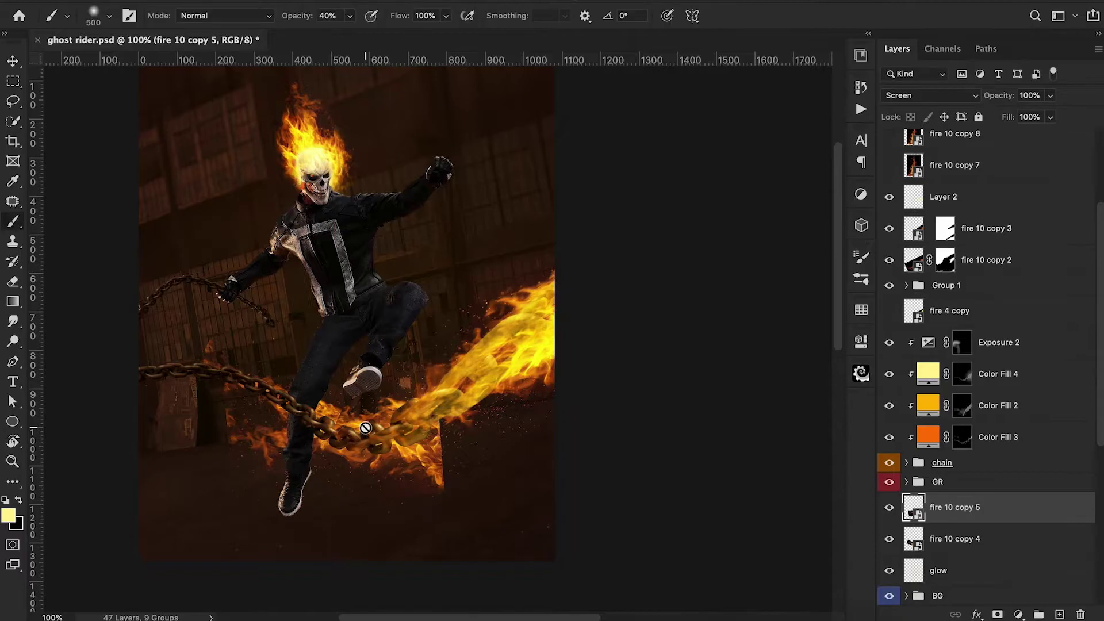
Step: Mask the hard edges of fire 10 copy 5 with a textured black brush at 100% opacity and warp its flames along the chain's curve
left_click(449, 476)
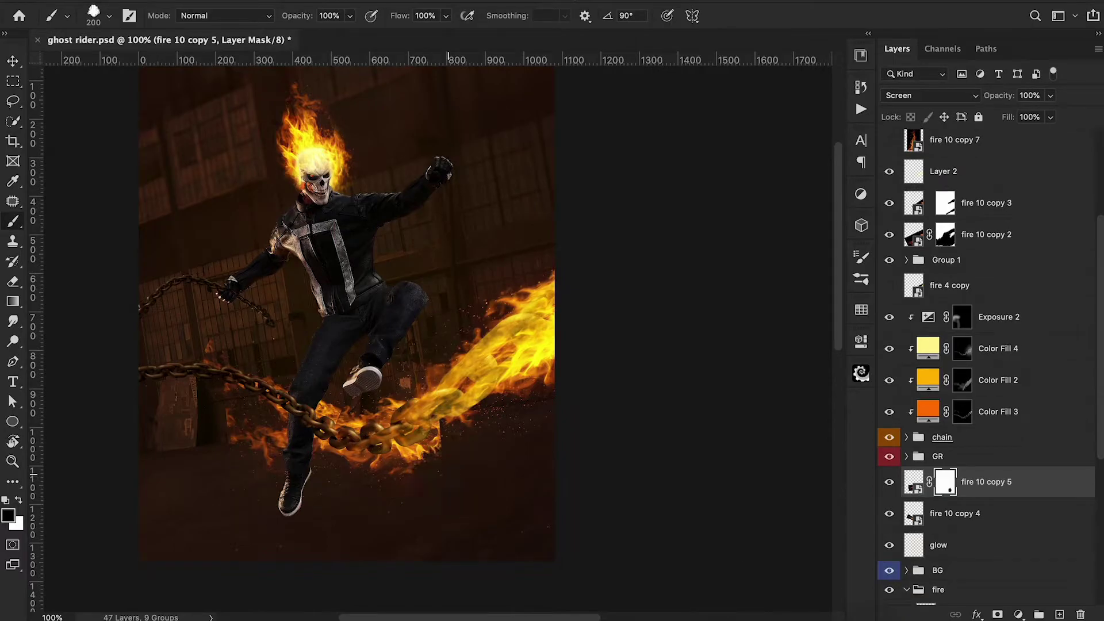
mouse_move(446, 495)
left_mouse_down()
mouse_move(311, 514)
mouse_move(286, 485)
mouse_move(216, 444)
mouse_move(270, 466)
left_mouse_up()
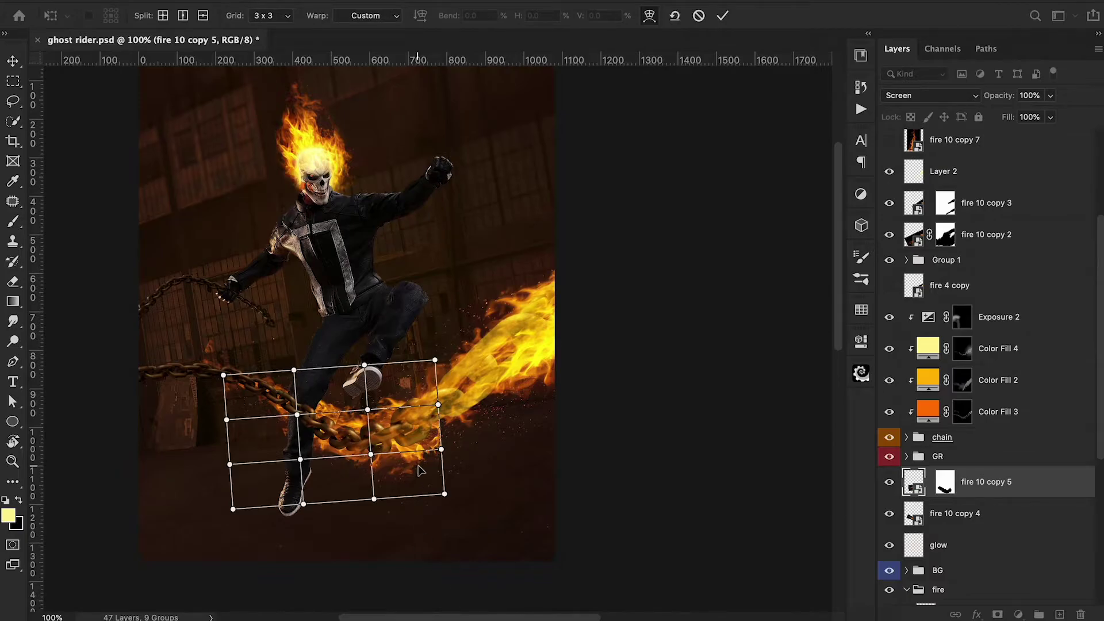
left_click_drag(418, 470, 439, 406)
left_click_drag(445, 484, 439, 477)
left_click_drag(352, 480, 346, 462)
left_click_drag(344, 402, 344, 406)
left_click_drag(426, 394, 424, 380)
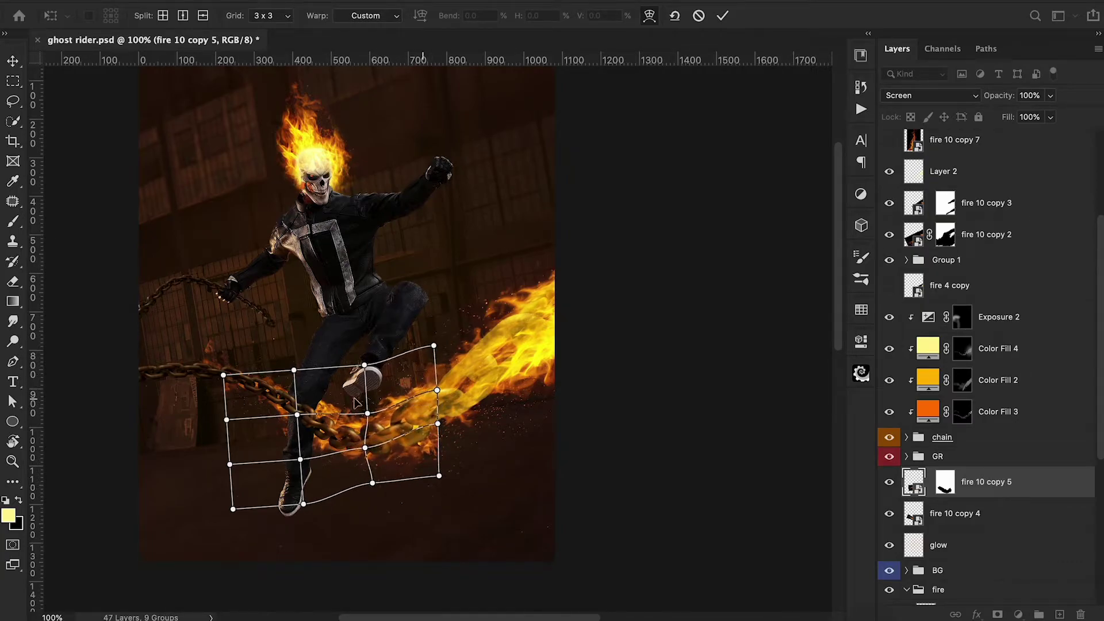
left_click_drag(320, 396, 320, 434)
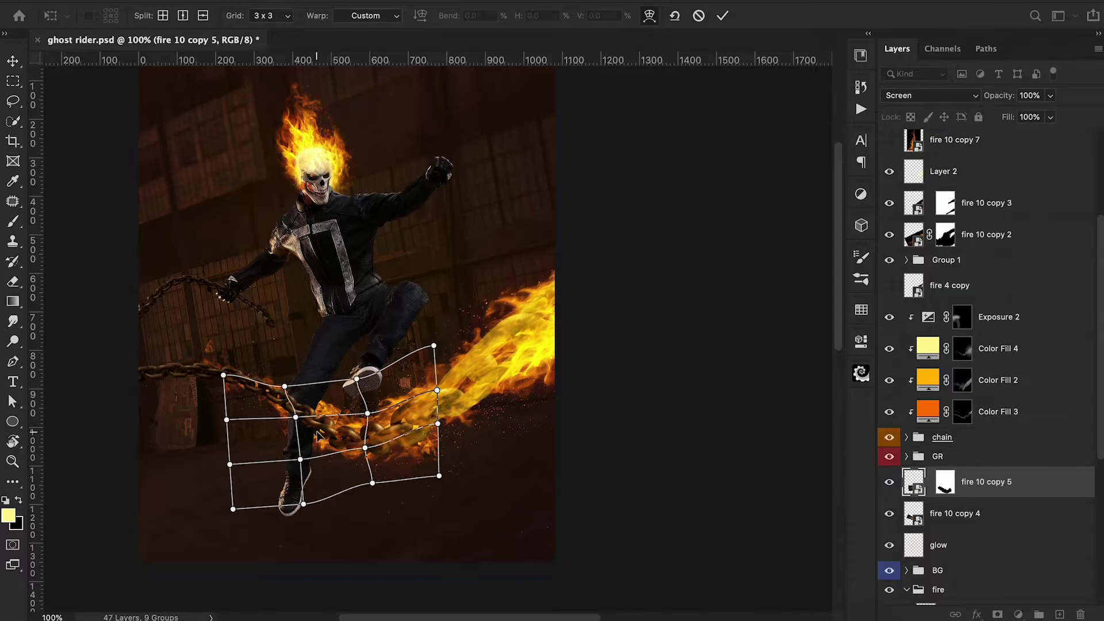
left_click(722, 15)
Step: Target the mask of fire 10 copy 5 for painting with the Brush tool and default colors
key("b")
key("d")
key("ctrl+backslash")
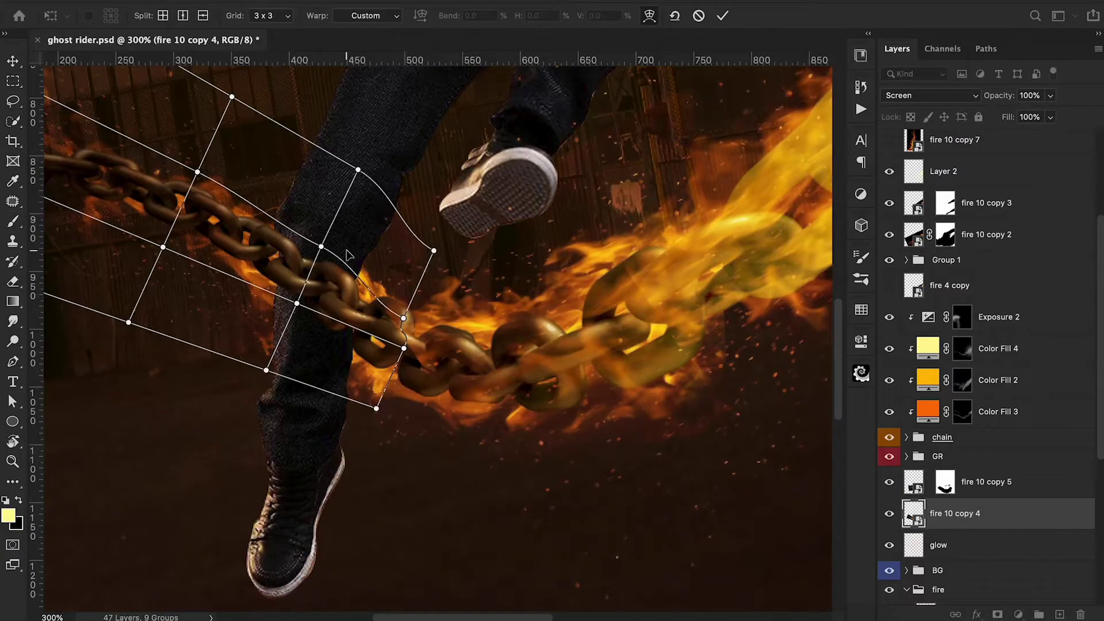
Step: Warp the fire 10 copy 4 flames to follow the chain as it crosses the leg
left_click_drag(347, 251, 343, 254)
left_click_drag(352, 367, 402, 382)
left_click_drag(258, 317, 235, 294)
left_click_drag(279, 206, 283, 205)
left_click_drag(373, 292, 367, 299)
scroll(251, 272, "up", 2)
scroll(251, 273, "left", 2)
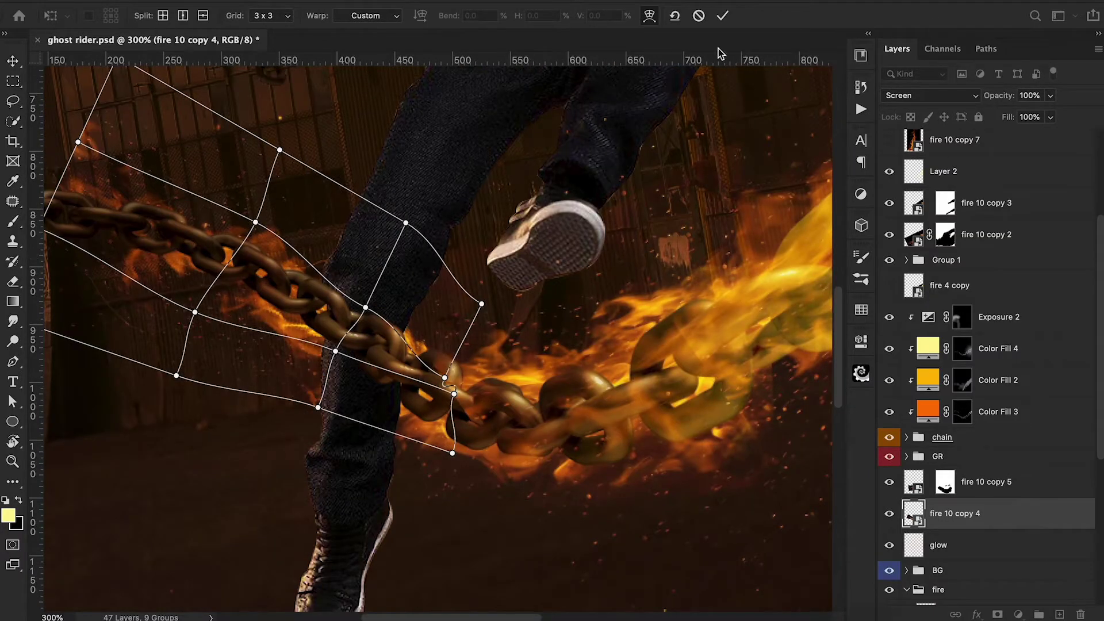
left_click(722, 16)
Step: Add a mask to fire 10 copy 4 and hide its stray flames around the chain with the textured black brush
left_click(998, 614)
scroll(592, 395, "up", 1)
scroll(592, 394, "left", 3)
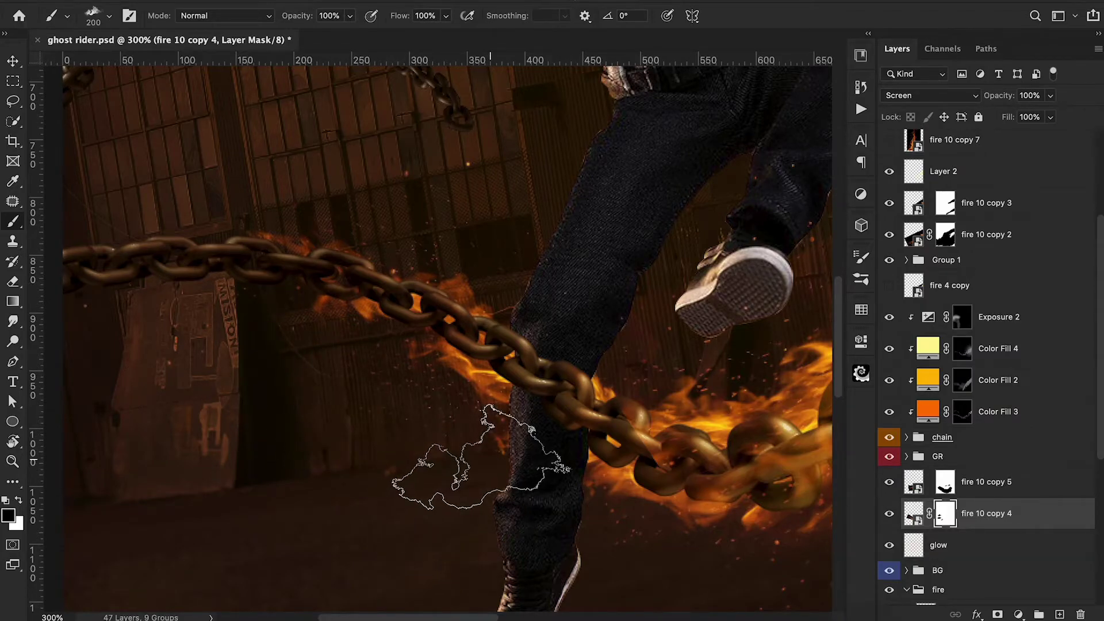
Step: Show fire 10 copy 7, set it to Screen, and scale and rotate its flames to lie across the whole chain
key("super+minus")
key("super+minus")
key("super+minus")
scroll(921, 287, "up", 5)
left_click(890, 287)
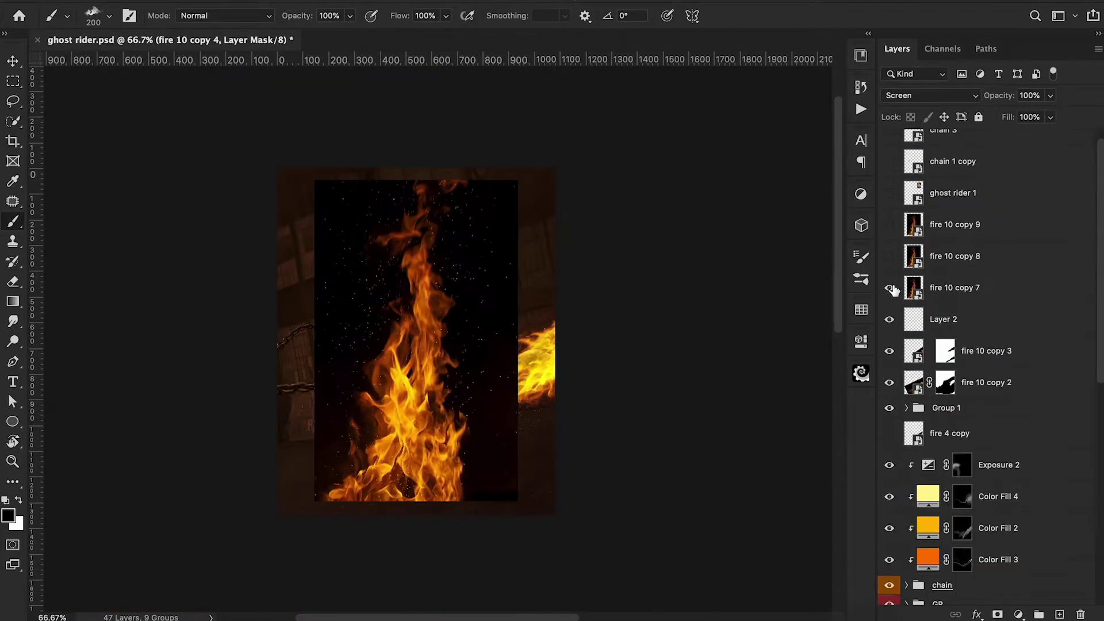
left_click(966, 286)
key("super+t")
left_click_drag(703, 359, 661, 460)
left_click_drag(480, 371, 487, 397)
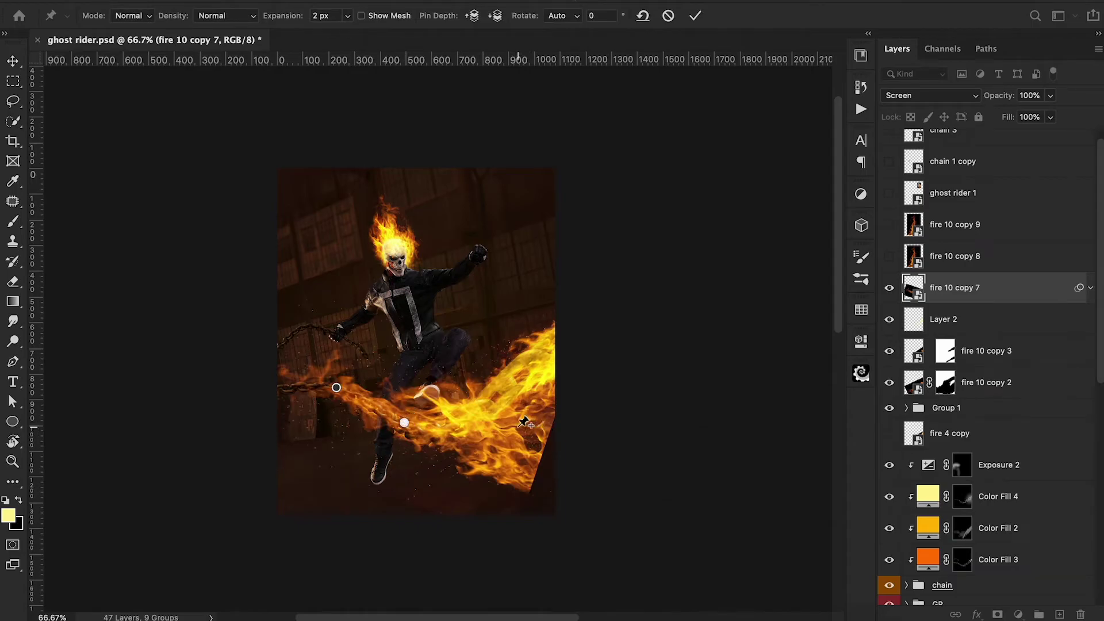
Step: Bend the fire 10 copy 7 flames along the chain's curve with Puppet Warp pins
left_click_drag(516, 424, 512, 391)
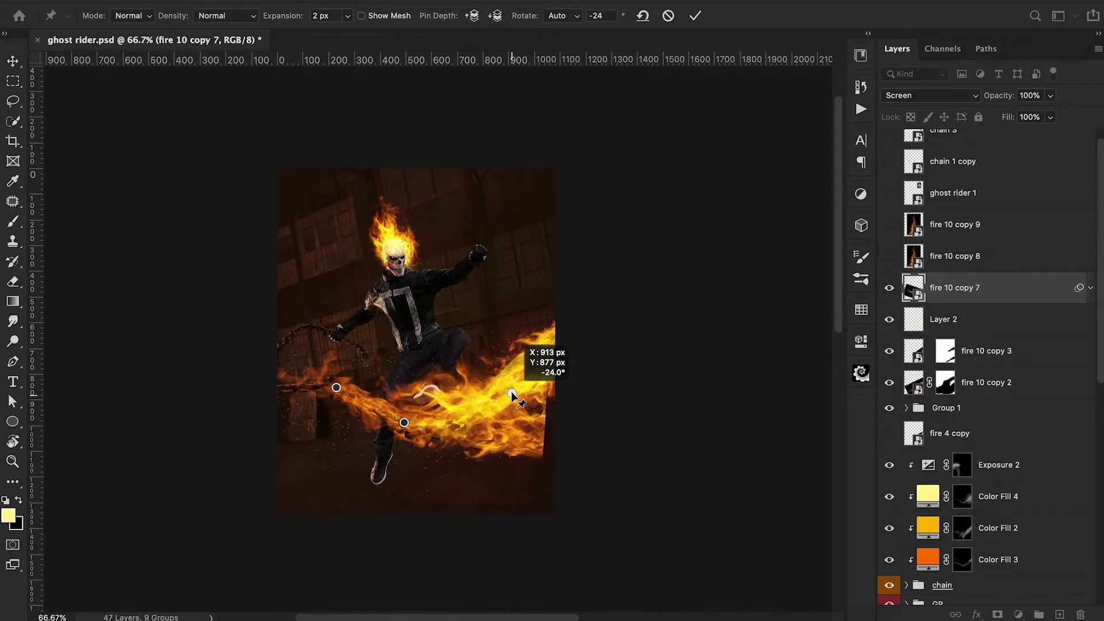
left_click_drag(405, 423, 406, 433)
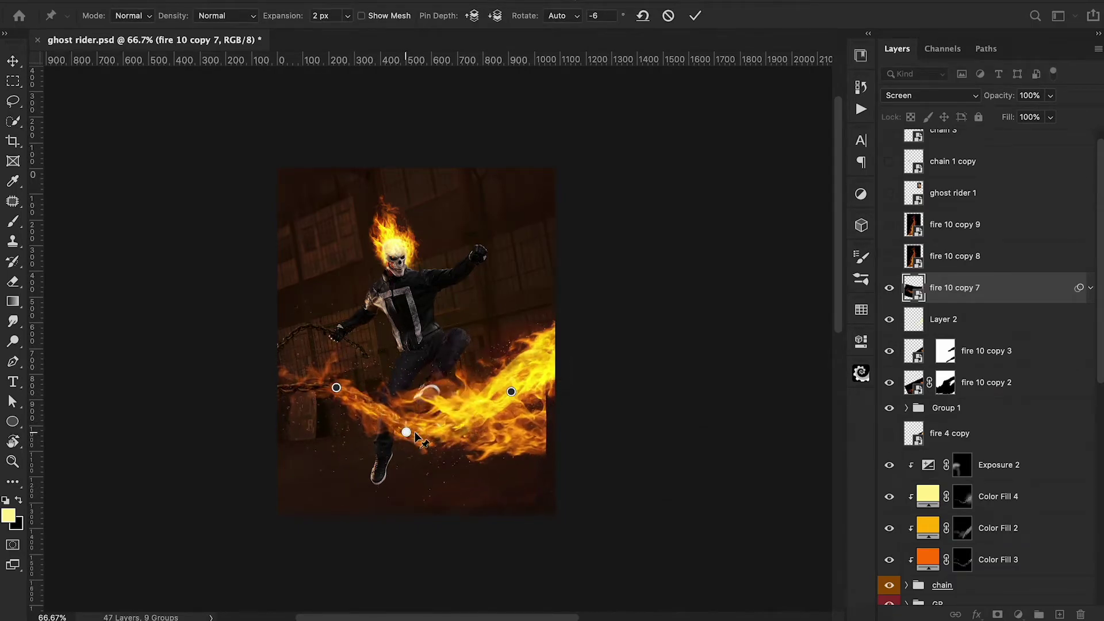
left_click_drag(512, 391, 508, 395)
key("Return")
Step: Add an inverted black mask to fire 10 copy 7 and choose a textured brush, enlarged to 300 px
key("b")
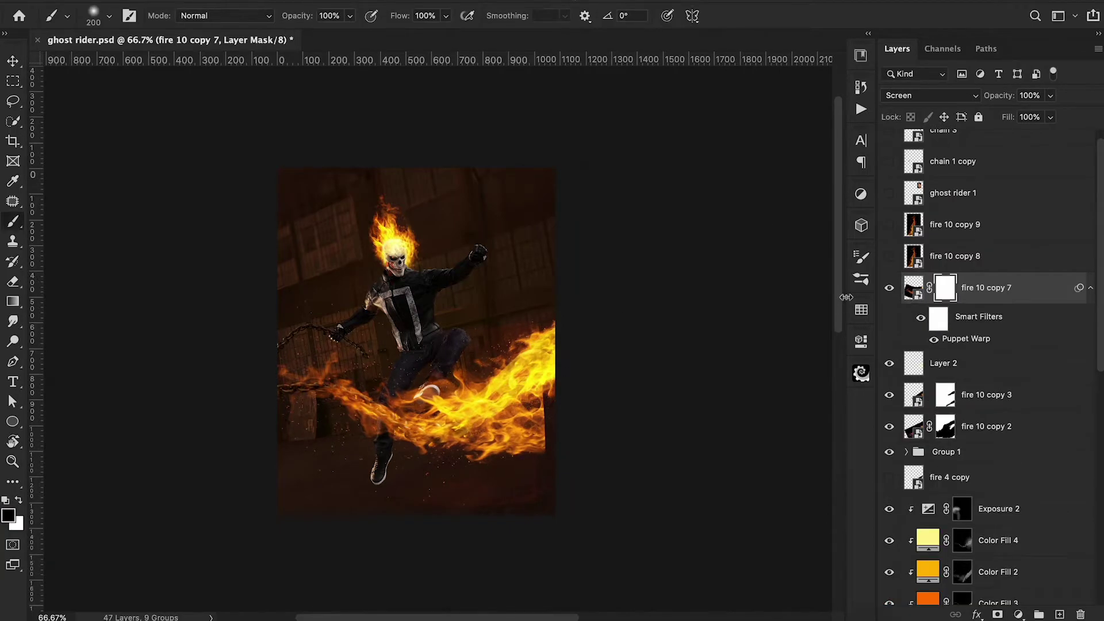
key("ctrl+i")
left_click(99, 15)
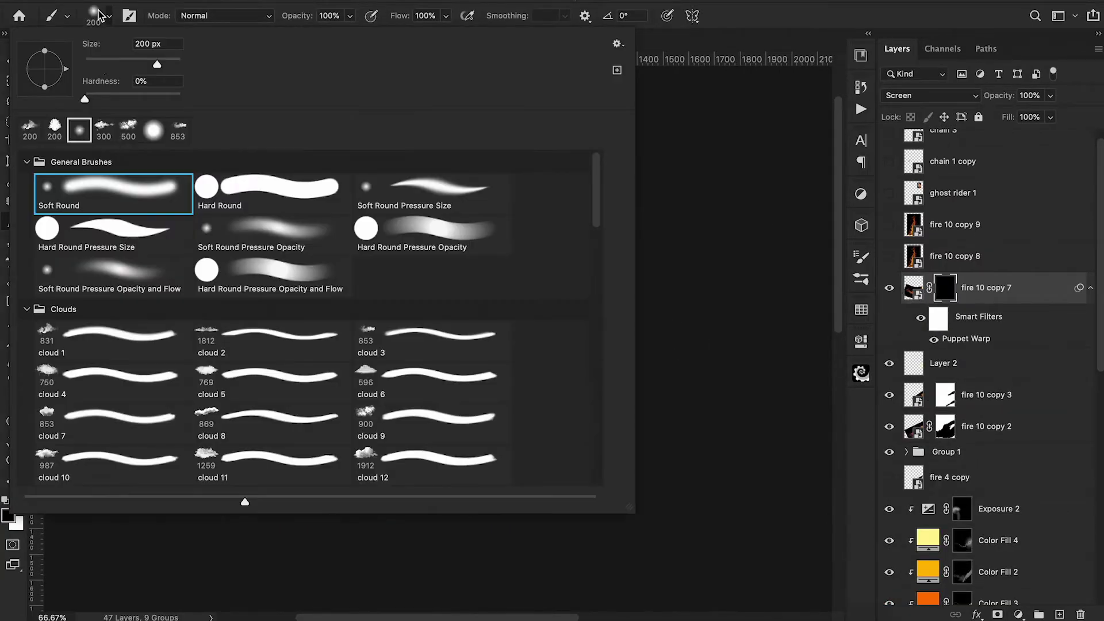
left_click(30, 130)
left_click_drag(44, 87, 47, 81)
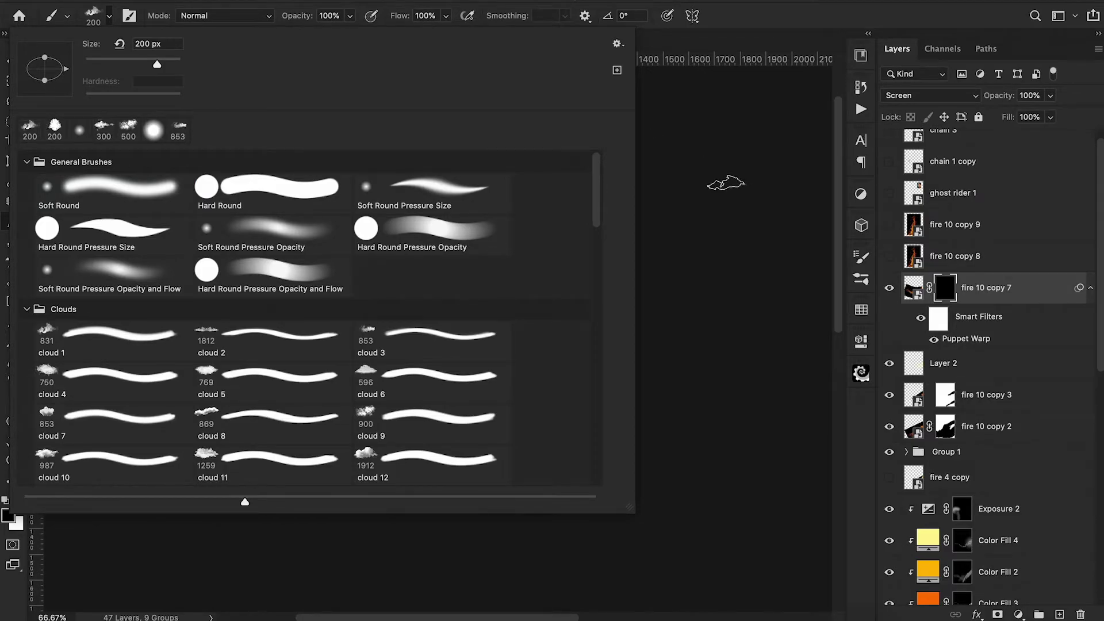
left_click(726, 183)
key("bracketright")
key("bracketright")
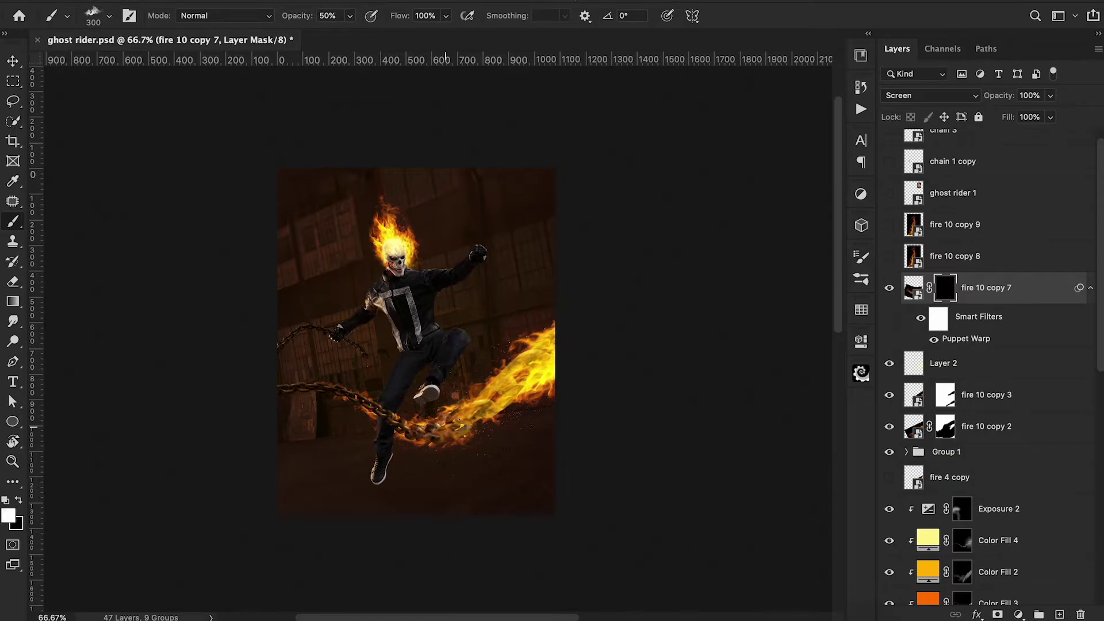
Step: Reveal fire 10 copy 7's flames along the chain with the white textured brush at 50% and 20% opacity, turning it to 15°
mouse_move(445, 428)
left_mouse_down()
mouse_move(363, 402)
mouse_move(560, 518)
mouse_move(412, 447)
mouse_move(417, 434)
mouse_move(448, 454)
left_mouse_up()
key("2")
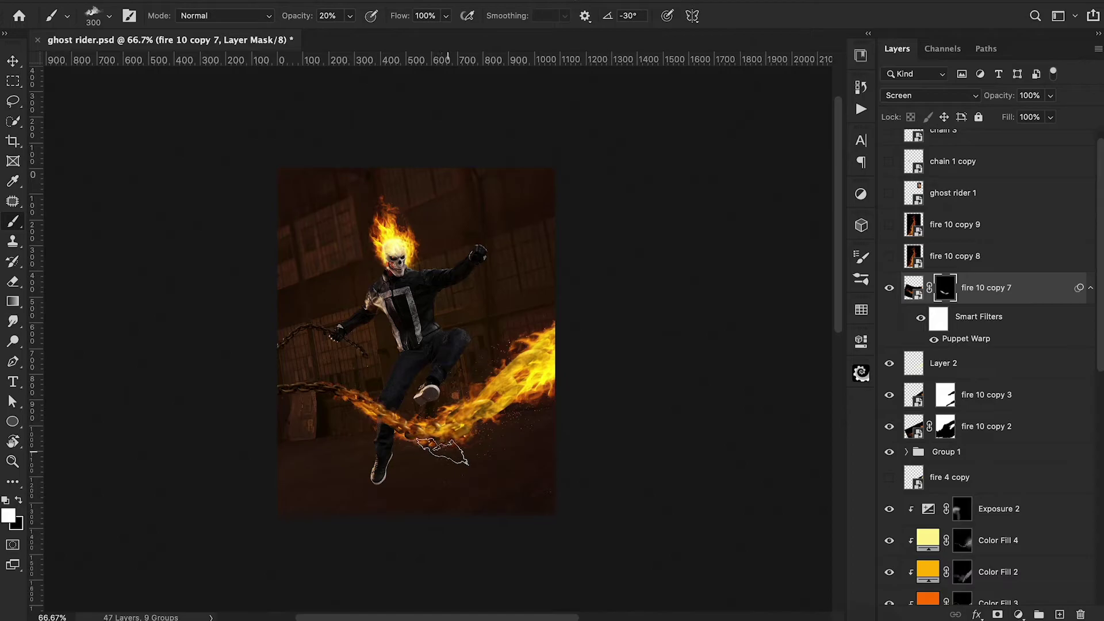
key("shift+Left")
key("shift+Left")
key("shift+Left")
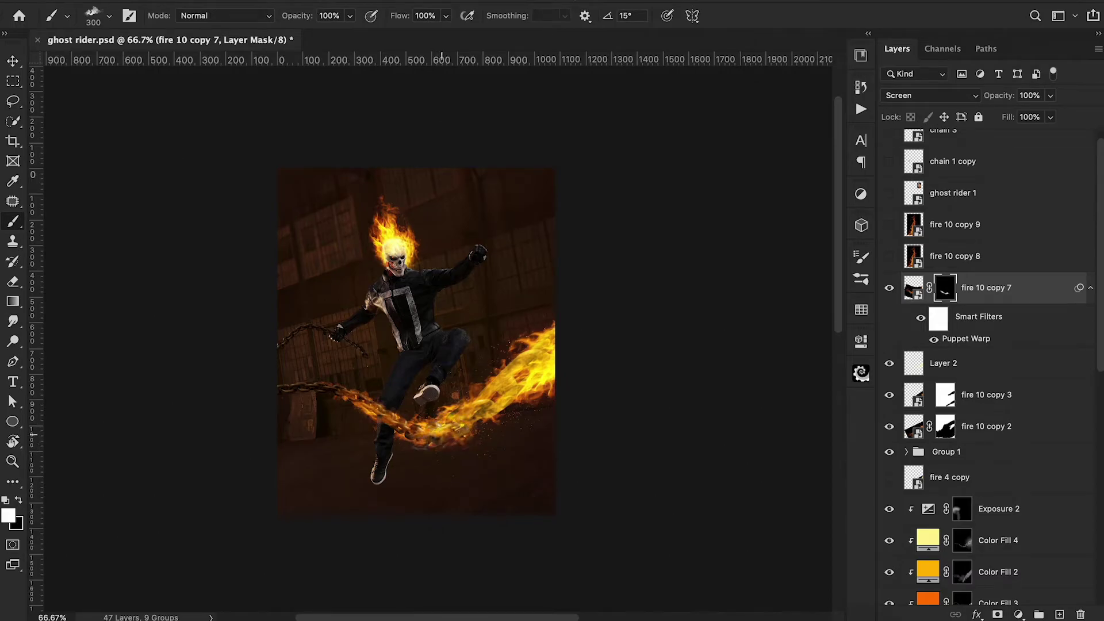
Step: Rotate the textured brush to 149° for refining the flame mask along the chain
key("shift+Right")
key("shift+Right")
key("shift+Right")
key("Right")
key("shift+Left")
key("shift+Left")
key("shift+Left")
key("shift+Left")
key("shift+Left")
key("shift+Left")
key("shift+Left")
key("shift+Left")
key("shift+Left")
key("shift+Left")
key("shift+Left")
key("shift+Left")
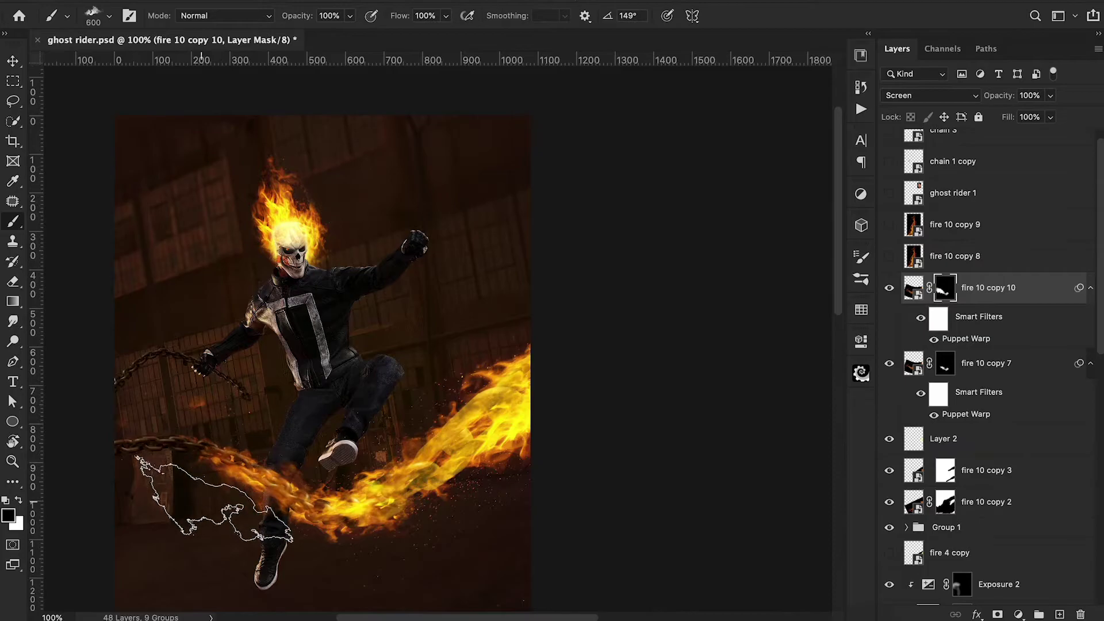
Step: Paint black over the excess flames on fire 10 copy 10's mask with the 600 px textured brush, and activate fire 10 copy 7's mask
mouse_move(250, 483)
left_mouse_down()
mouse_move(219, 581)
mouse_move(196, 403)
left_mouse_up()
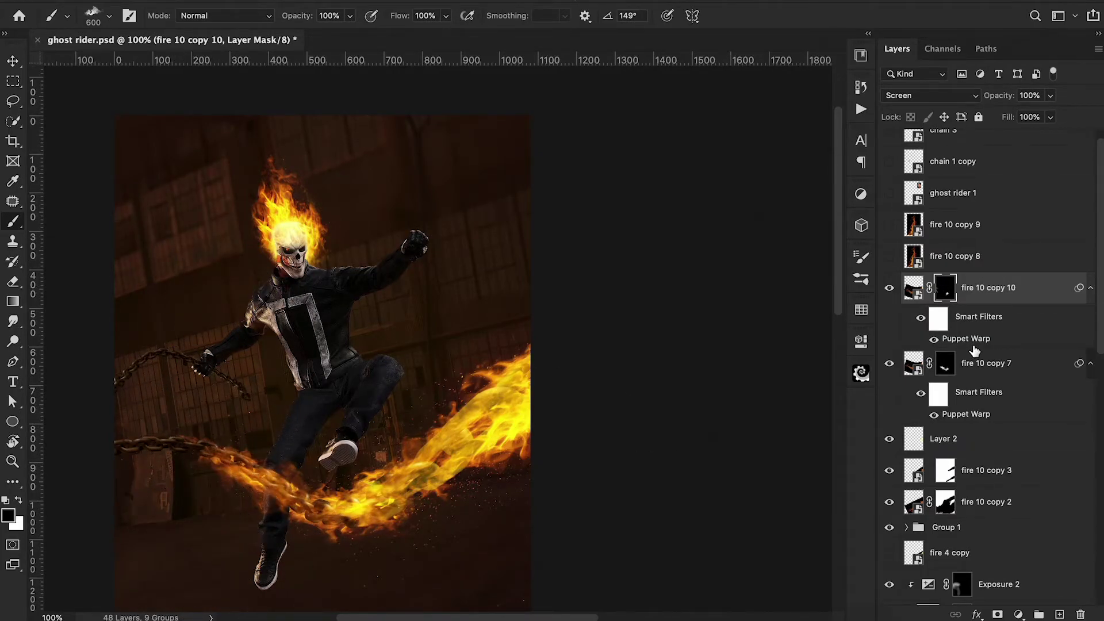
left_click(945, 365)
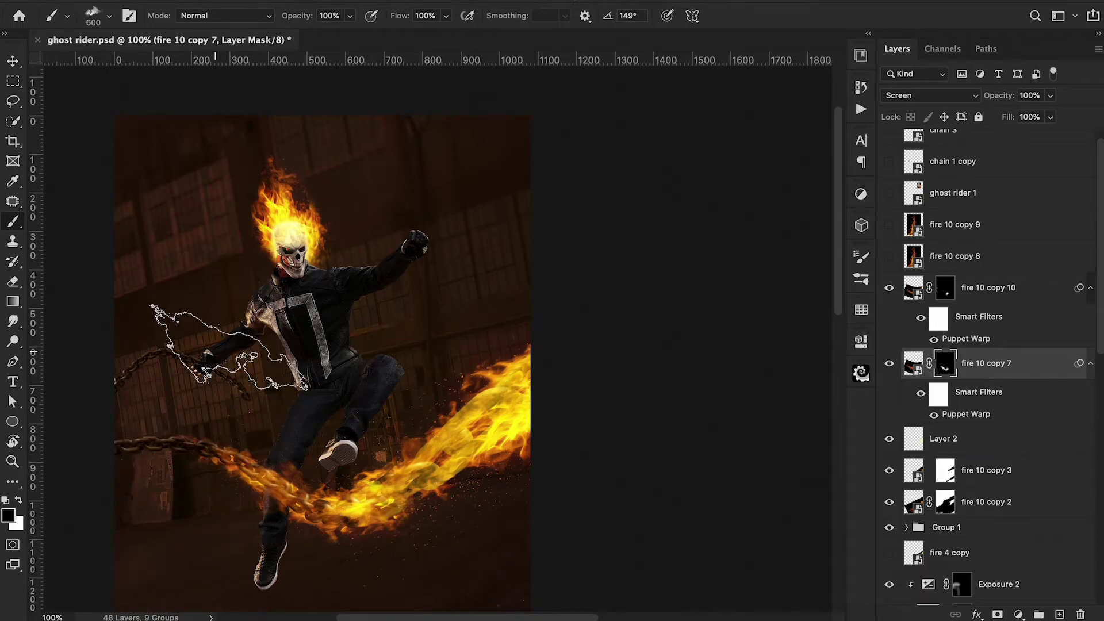
Step: Choose the Soft Round brush at 70 px and touch up the flame masks of fire 10 copy 7 and fire 10 copy 10
left_click(93, 21)
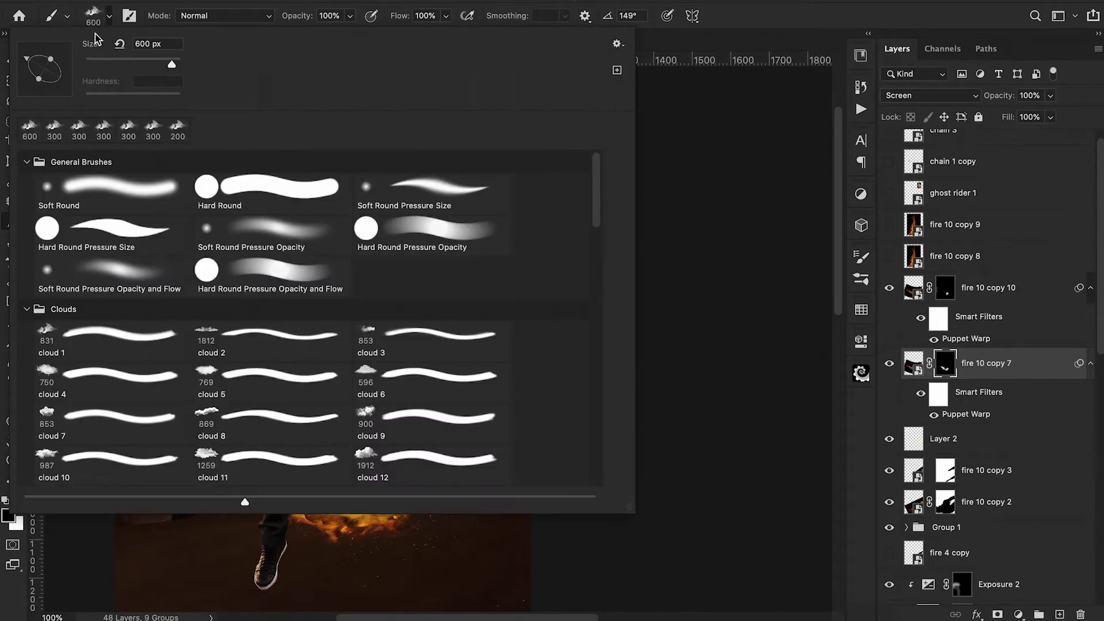
left_click(114, 191)
left_click(694, 316)
key("bracketleft")
key("bracketleft")
key("bracketleft")
key("bracketleft")
key("bracketleft")
key("bracketleft")
key("bracketleft")
key("bracketleft")
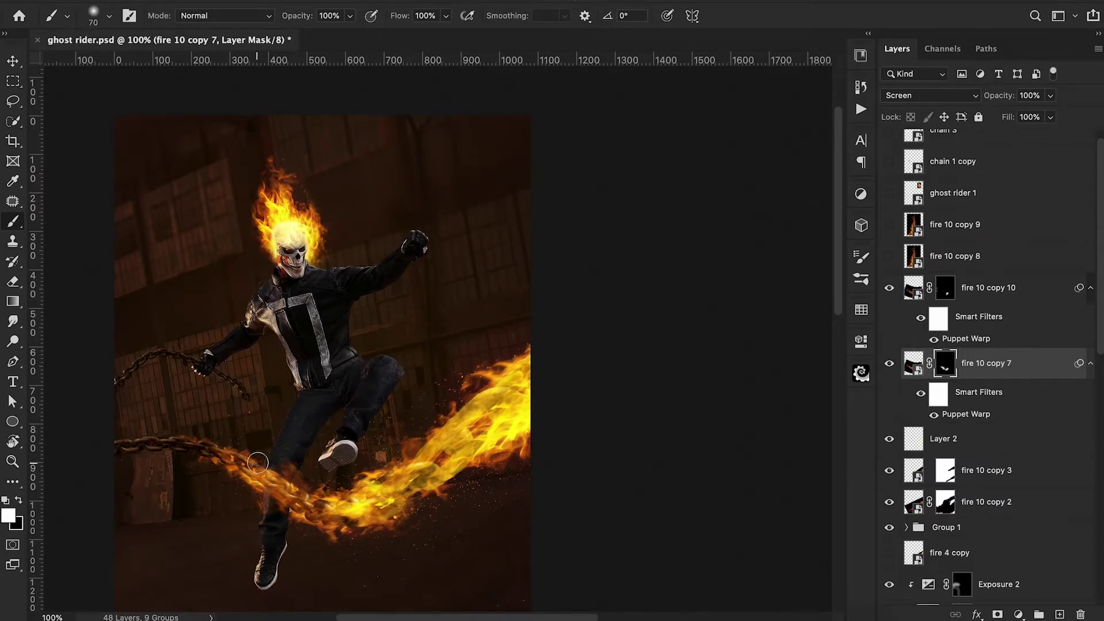
left_click(945, 287)
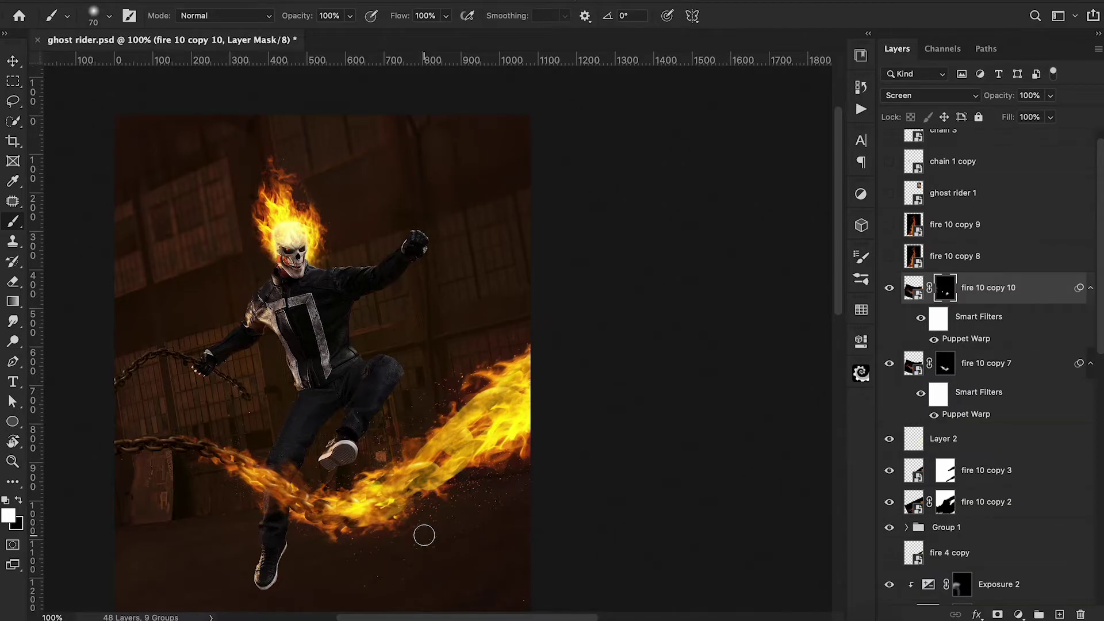
Step: Add an empty layer above fire 10 copy 10 and convert a Pen path around the large chain link into a selection for brushing
scroll(976, 504, "down", 6)
left_click(937, 513, "ctrl")
key("ctrl+shift+alt+n")
key("bracketleft")
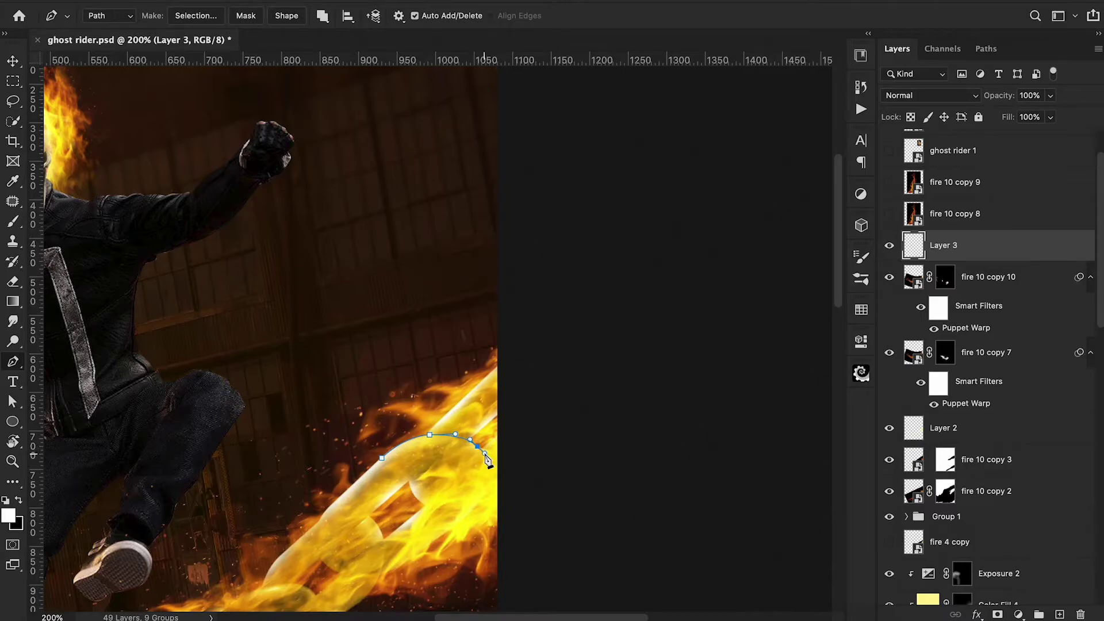
right_click(411, 458)
left_click(486, 525)
left_click(636, 214)
key("b")
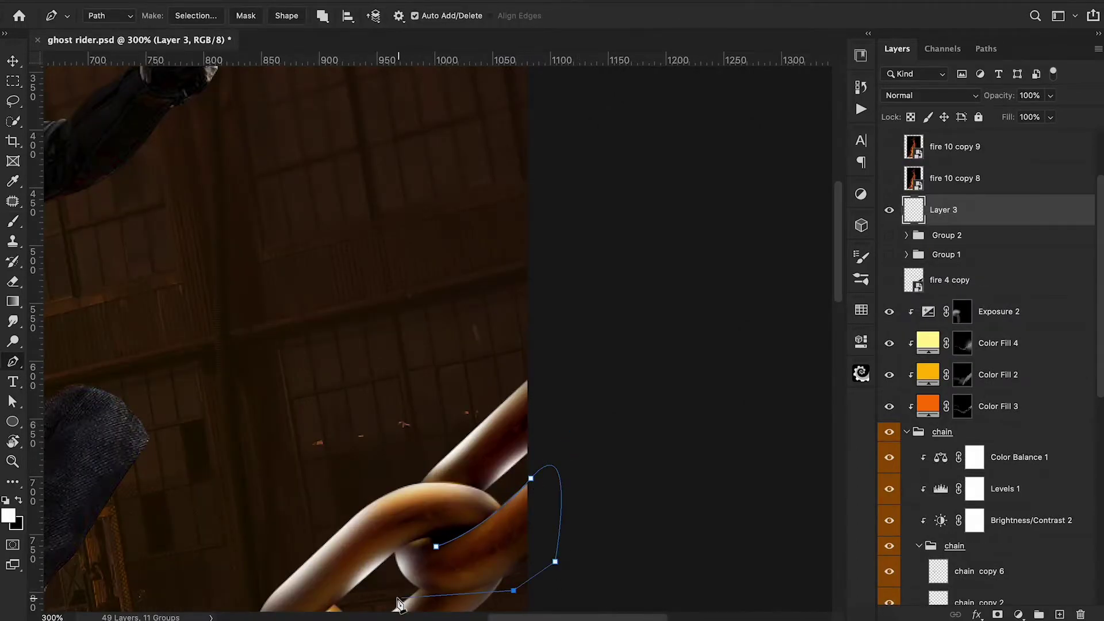
Step: Brush a soft white highlight on Layer 3 along the lower edge of the chain links nearest the canvas edge, and clear the selection
left_click(586, 363)
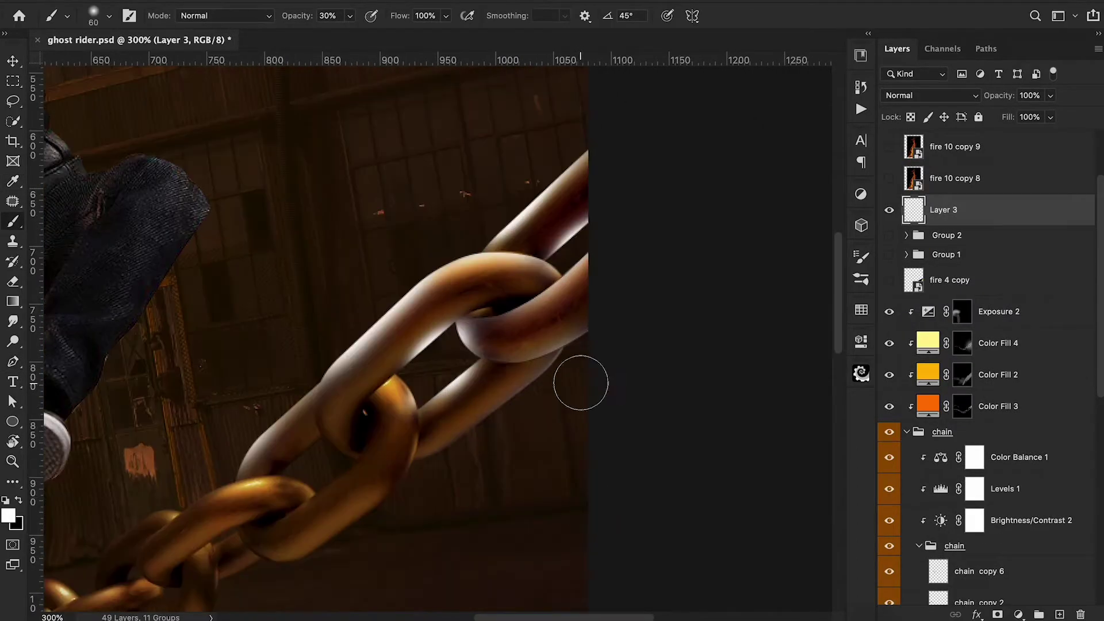
key("p")
key("b")
key("ctrl+d")
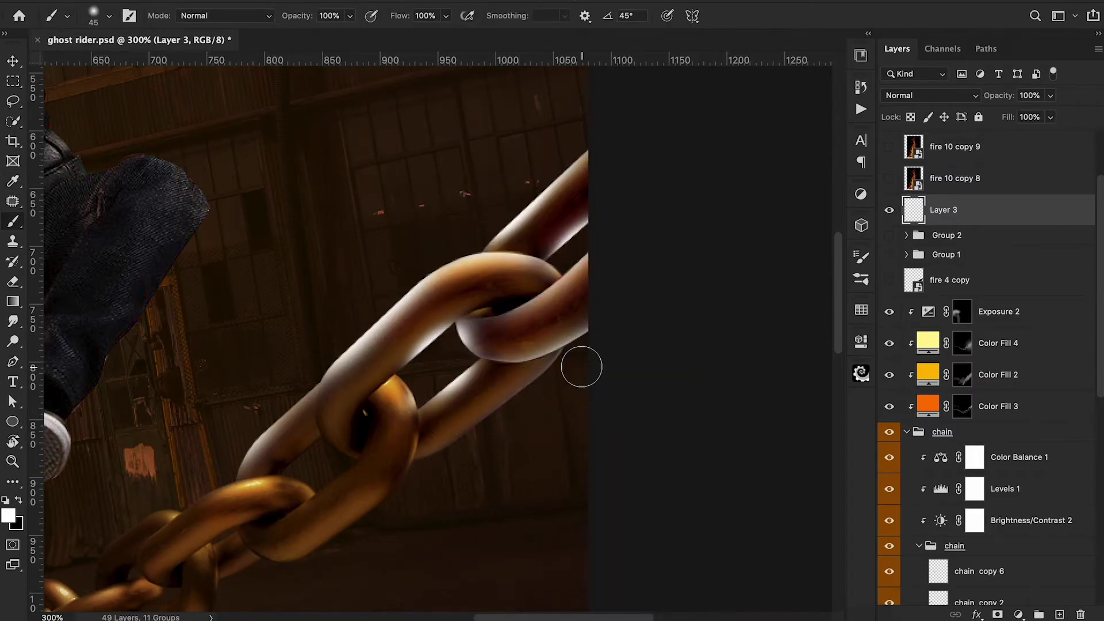
Step: Trace the next link down the chain with the Pen tool, make it a selection and brush a white rim along its outer edge
scroll(915, 415, "down", 5)
scroll(914, 414, "up", 4)
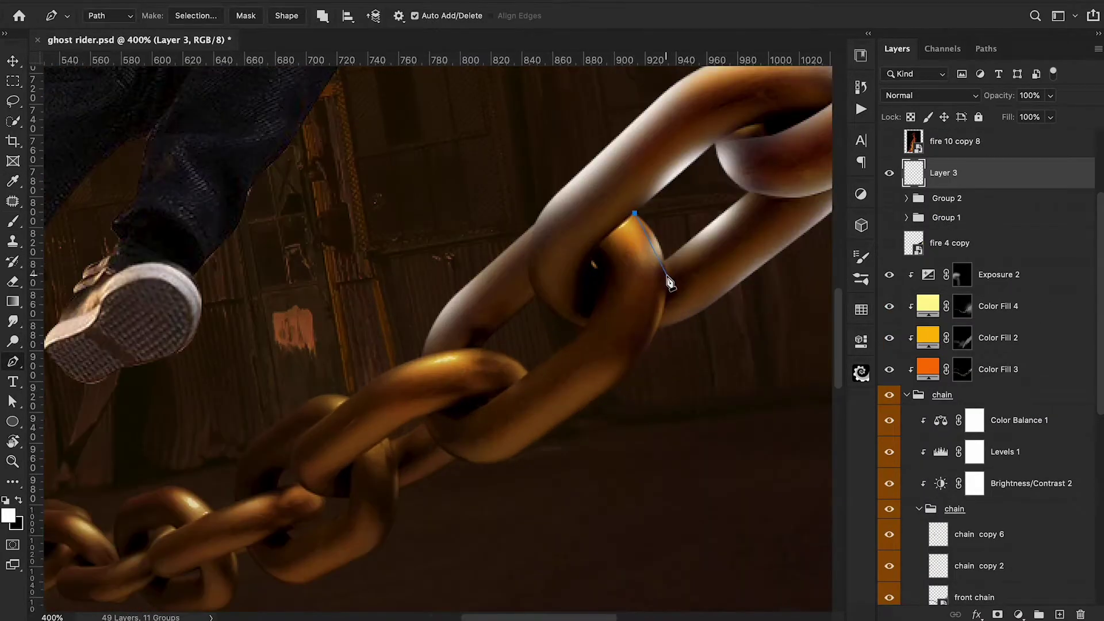
left_click(654, 338)
left_click(630, 373)
left_click(523, 452)
left_click(455, 458)
left_click(474, 408)
left_click(570, 339)
left_click(608, 279)
left_click(634, 213)
key("ctrl+Return")
key("b")
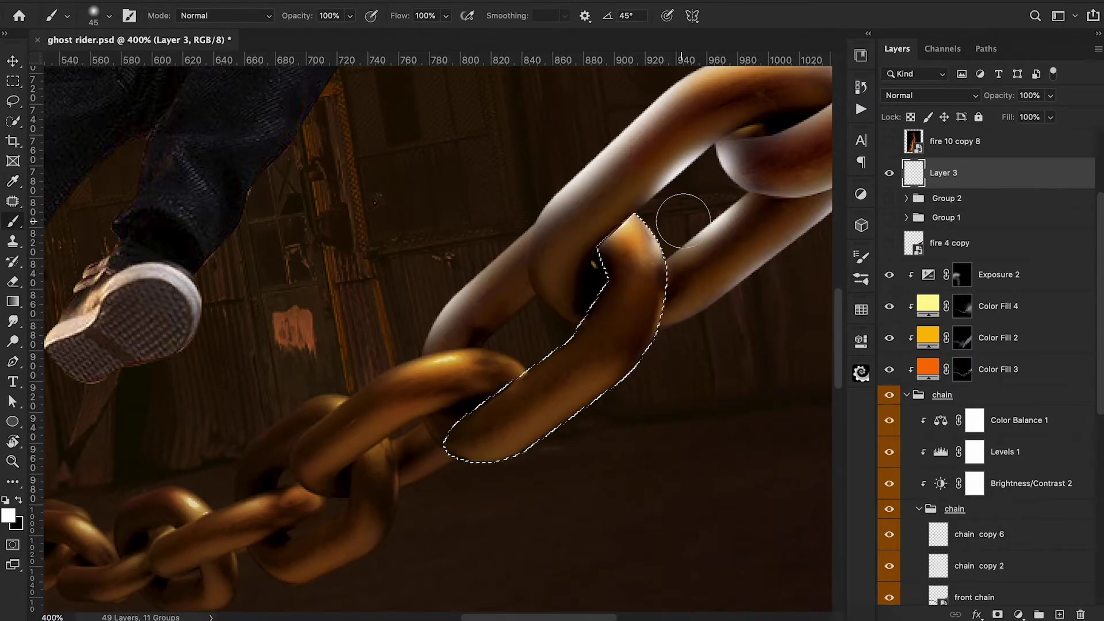
left_click_drag(678, 216, 594, 444)
key("ctrl+d")
Step: Outline the following front link with the Pen tool and brush a white highlight along its upper edge
key("p")
left_click(529, 374)
mouse_move(471, 348)
left_mouse_down()
mouse_move(434, 351)
mouse_move(375, 384)
left_mouse_up()
left_click(329, 439)
left_click(464, 419)
left_click(529, 375)
left_click(639, 214)
key("b")
left_click_drag(547, 350, 368, 363)
key("ctrl+d")
Step: Select the lower part of the same front link from a Pen path, brush its inner edge white and switch to the Eraser
key("p")
left_click(433, 416)
right_click(431, 399)
left_click(461, 467)
key("b")
left_click_drag(342, 506, 443, 430)
key("ctrl+d")
key("e")
Step: Trace the short link section beneath the front link with the Pen tool, select it and brush a white highlight on its edge
scroll(943, 441, "down", 5)
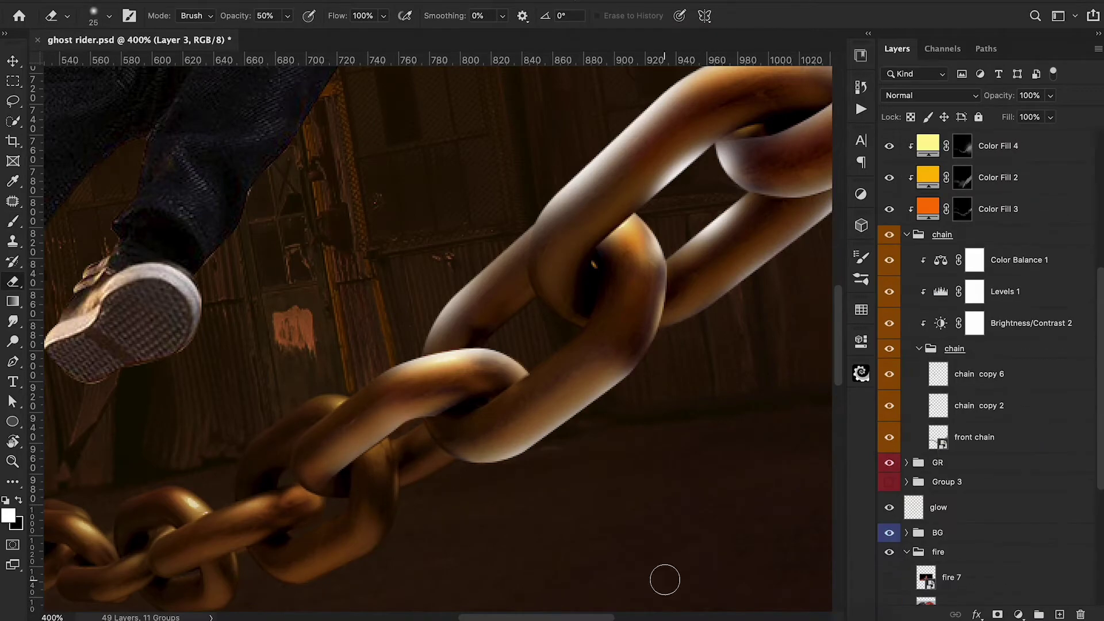
scroll(349, 425, "up", 2)
key("p")
left_click(447, 418)
left_click(368, 436)
key("ctrl+Return")
key("b")
left_click_drag(408, 462, 382, 486)
key("ctrl+d")
scroll(604, 419, "down", 3)
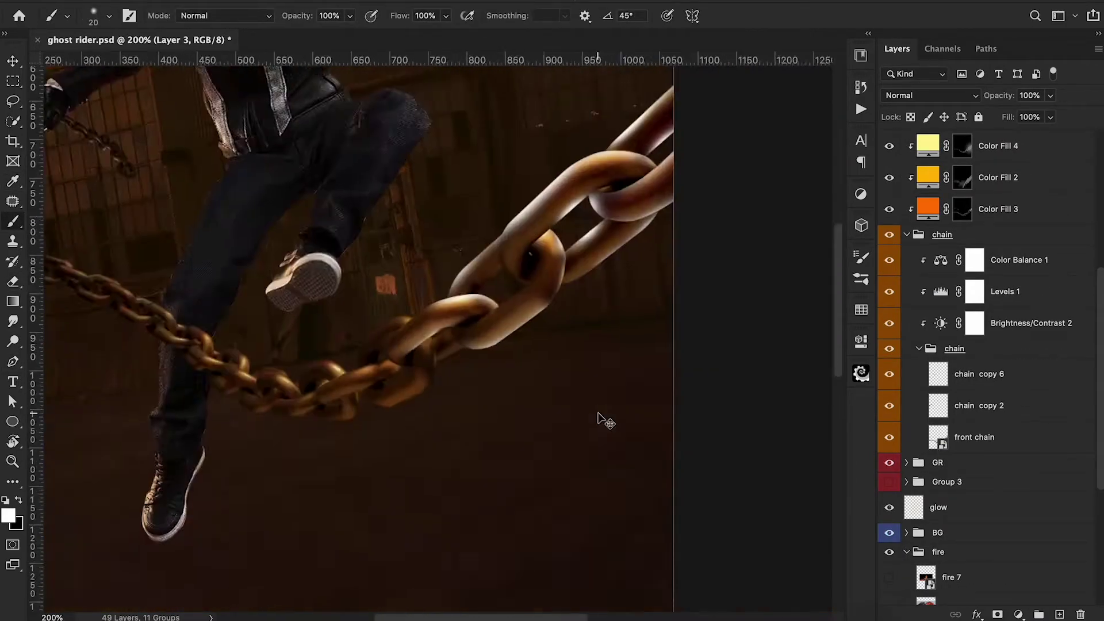
Step: Select another section of the smaller links from a Pen path and brush a white highlight inside it
scroll(496, 367, "up", 2)
key("p")
left_click(437, 385)
right_click(469, 349)
left_click(506, 420)
left_click_drag(446, 379, 504, 355)
Step: Load the front chain layer's outline as a selection and brush soft white rims on the smaller links at 20% opacity, enlarging the brush to 35 px
left_click(938, 437, "super")
key("2")
left_click_drag(448, 226, 389, 241)
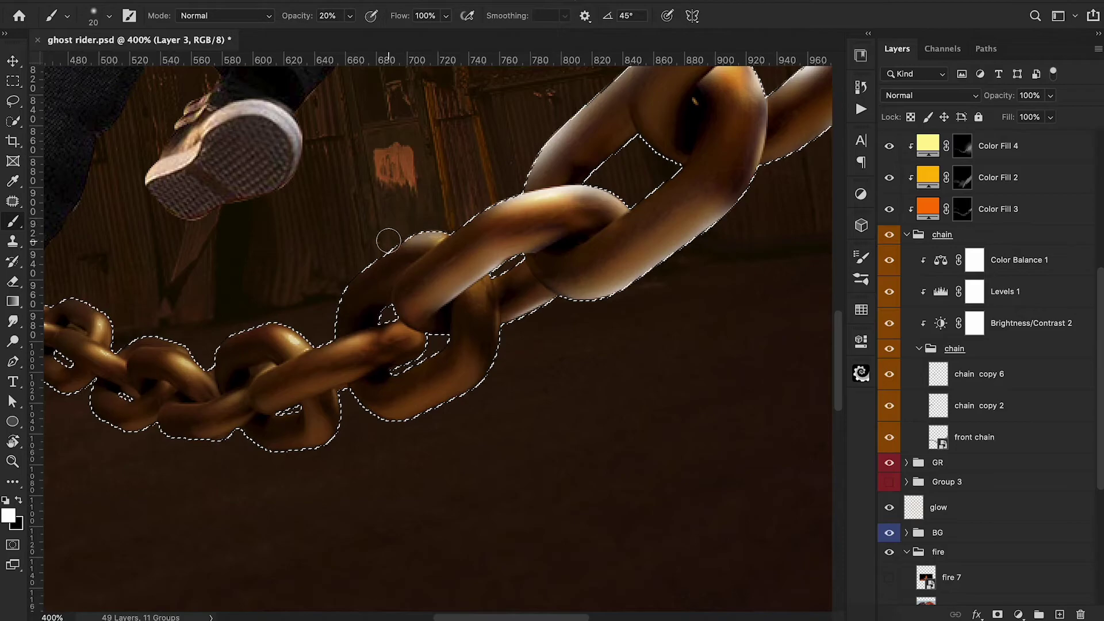
left_click_drag(492, 371, 402, 424)
left_click_drag(505, 345, 379, 416)
key("bracketright")
key("bracketright")
key("bracketright")
left_click_drag(360, 351, 551, 310)
left_click_drag(523, 391, 455, 415)
left_click_drag(485, 293, 422, 293)
left_click_drag(301, 282, 263, 260)
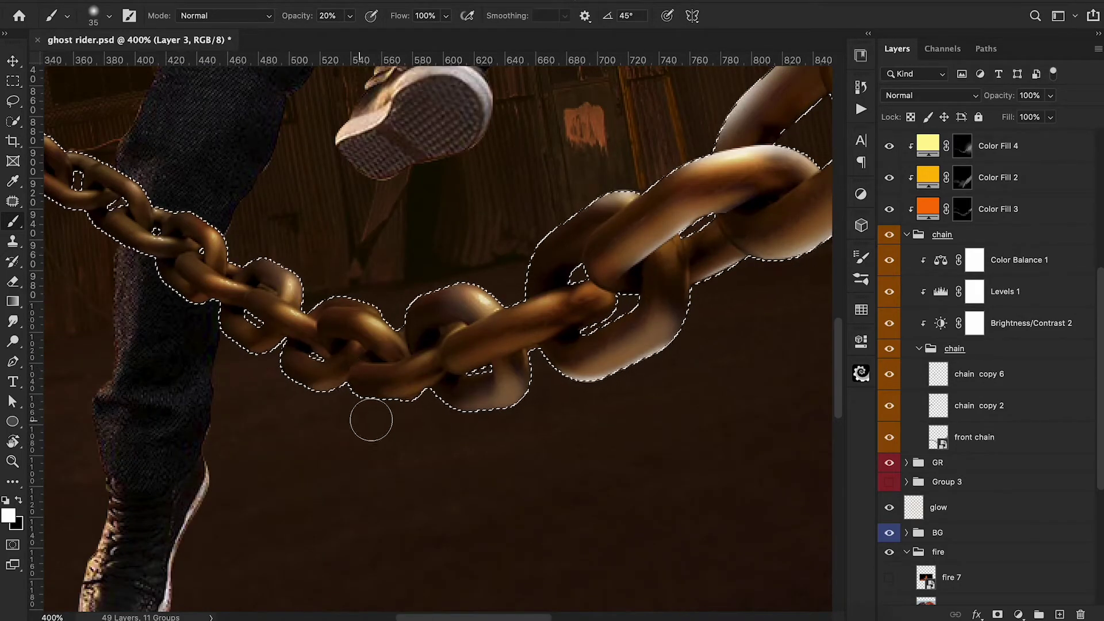
Step: Brush stronger white highlights on the edges of the smallest links with a 20 px brush at 100% opacity
key("bracketleft")
key("bracketleft")
key("bracketleft")
key("0")
left_click_drag(389, 322, 379, 293)
left_click_drag(304, 396, 347, 397)
left_click_drag(518, 397, 434, 437)
key("super+1")
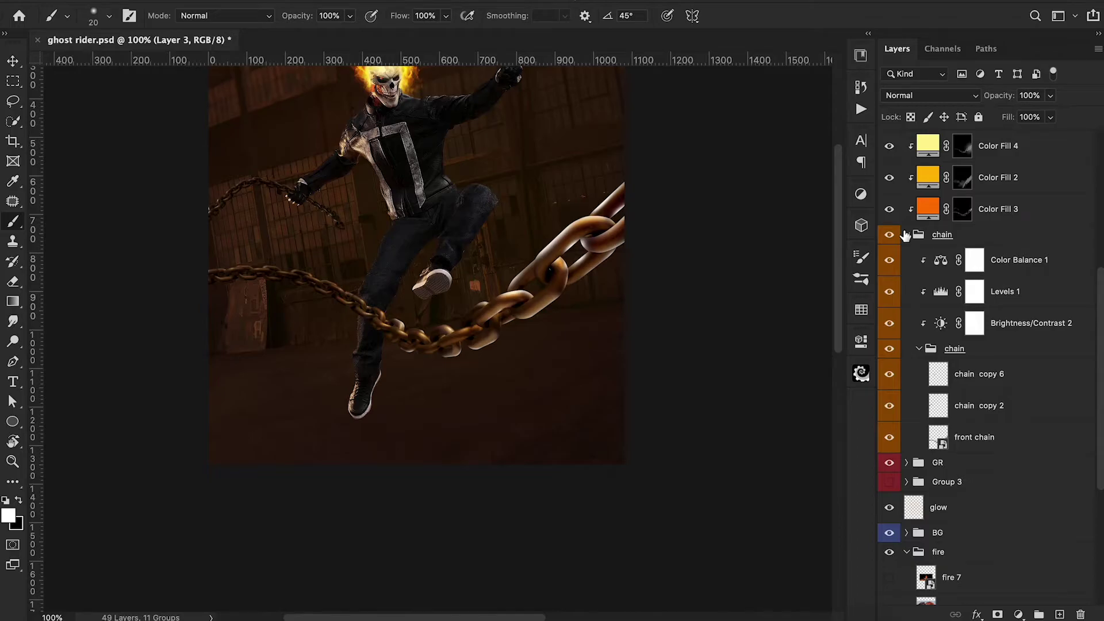
Step: Show the flames in Group 1 and Group 2 again
scroll(906, 235, "up", 5)
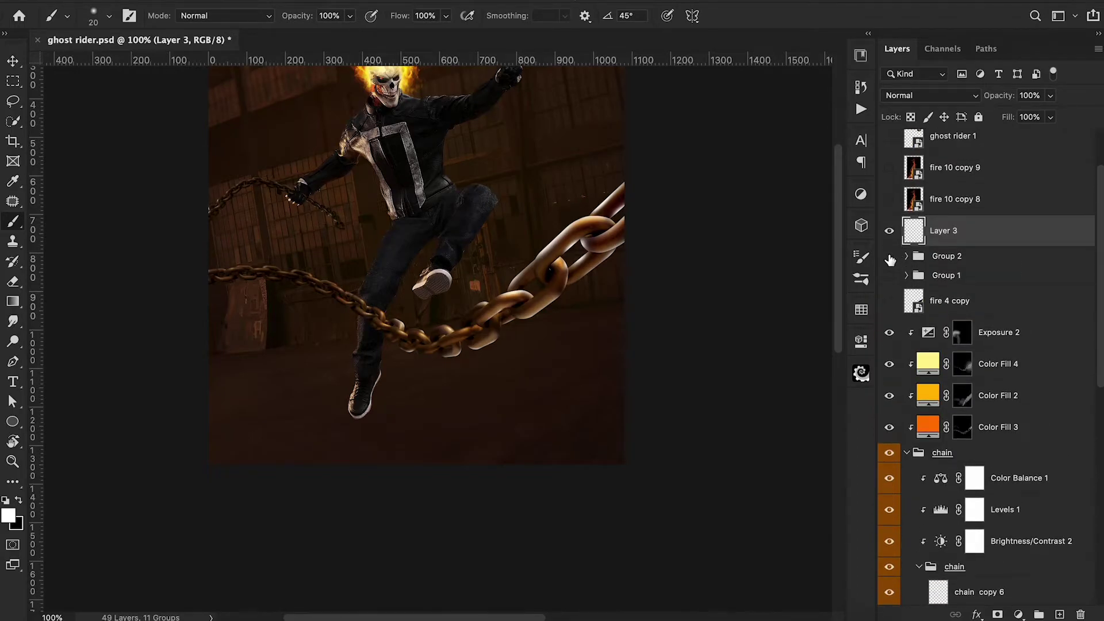
left_click(889, 276)
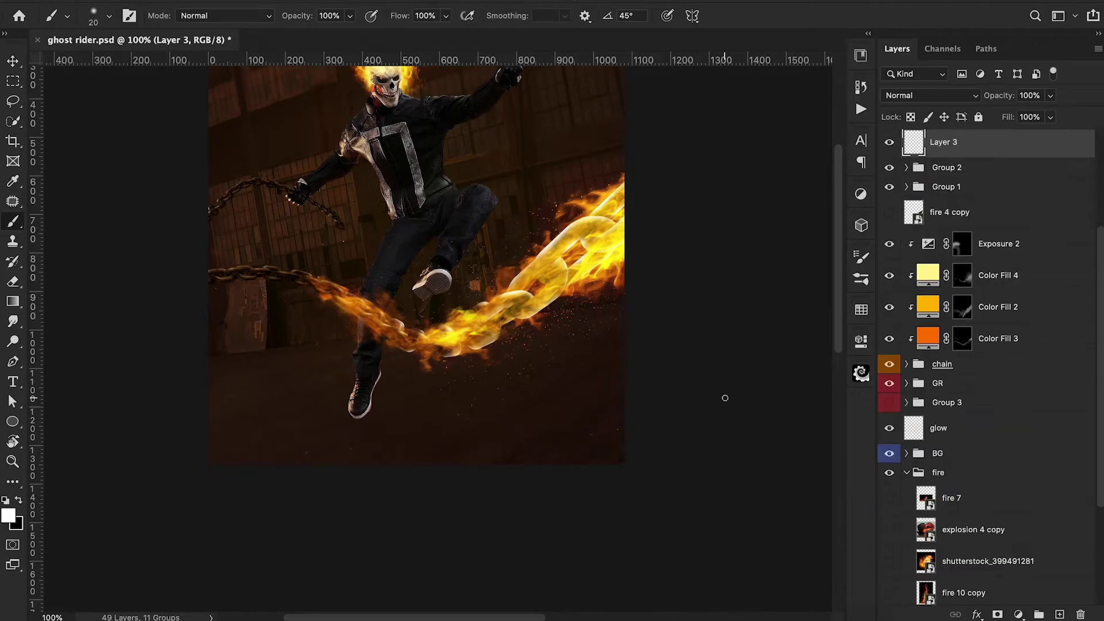
scroll(725, 398, "up", 2)
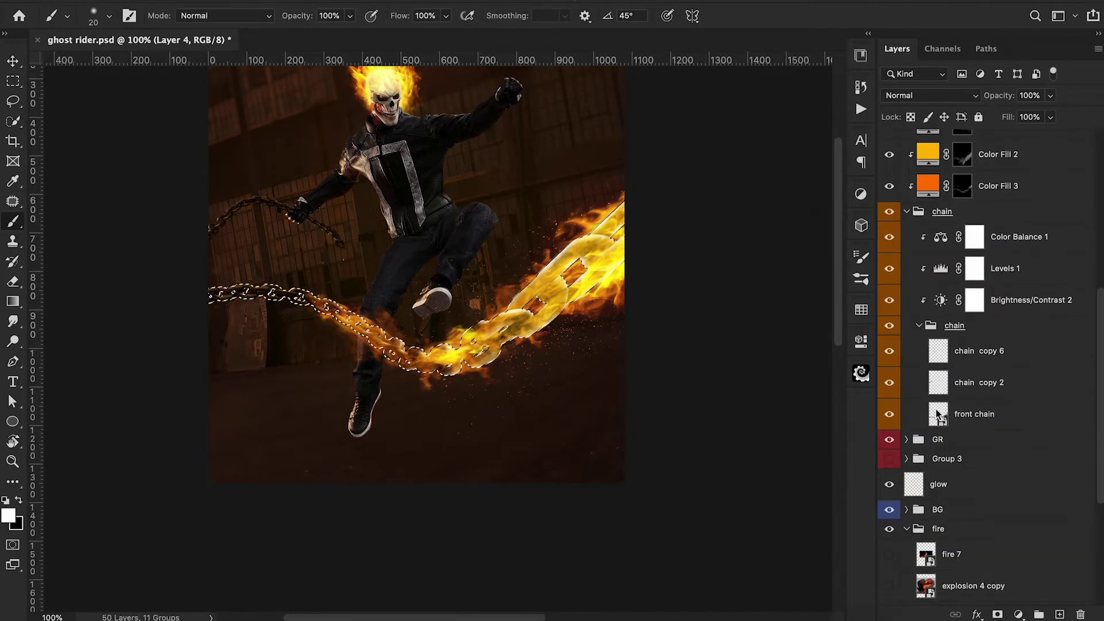
Step: Set the foreground colour to the warm yellow #ffdf6e
left_click(8, 516)
left_click(893, 199)
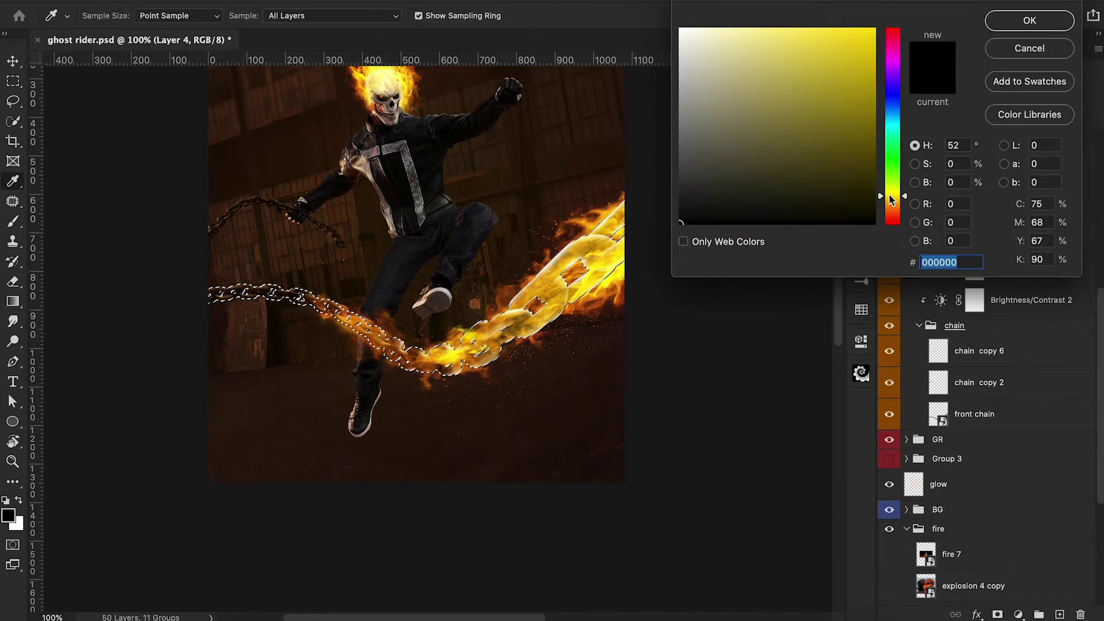
left_click(789, 43)
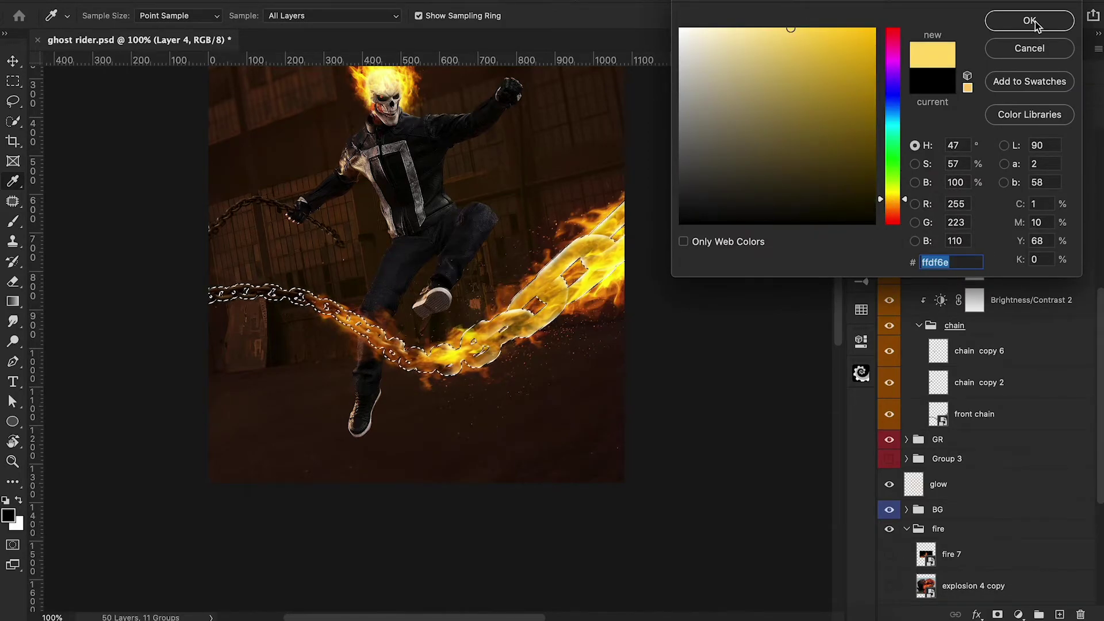
key("Return")
Step: Set the brush to 100 px at 10% opacity for the chain glow and change Layer 4's blending mode to Hard Light
key("b")
key("1")
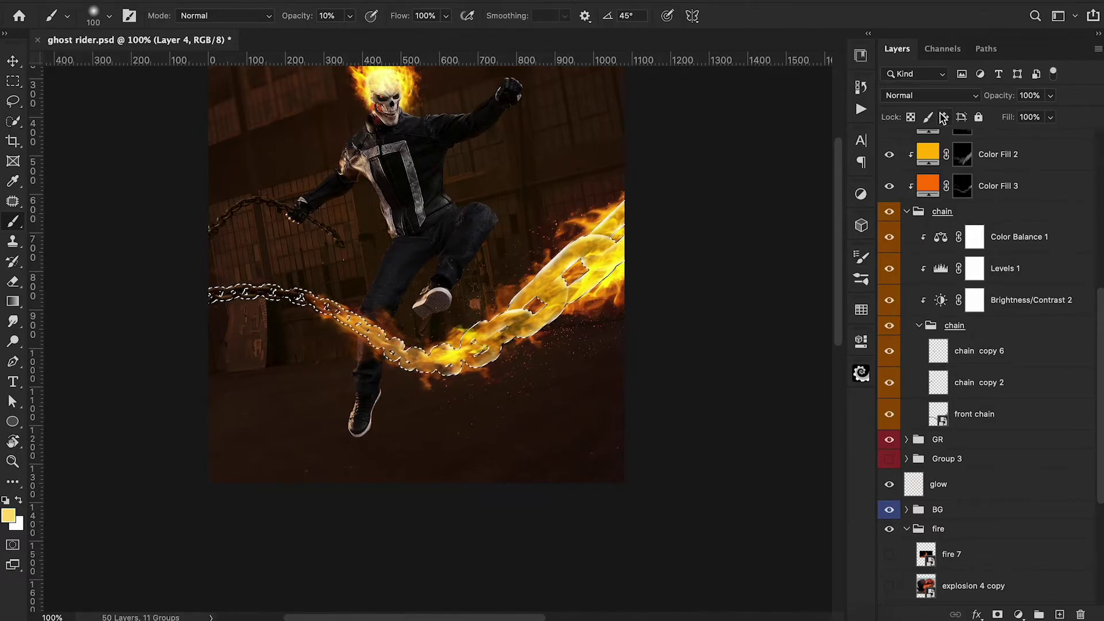
left_click(926, 96)
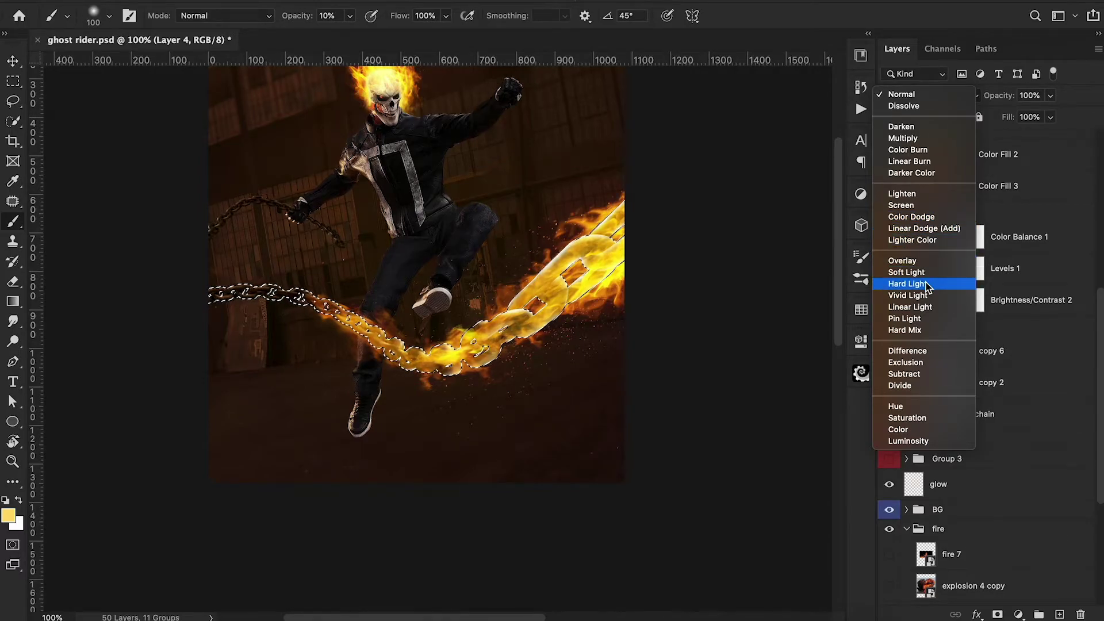
left_click(908, 283)
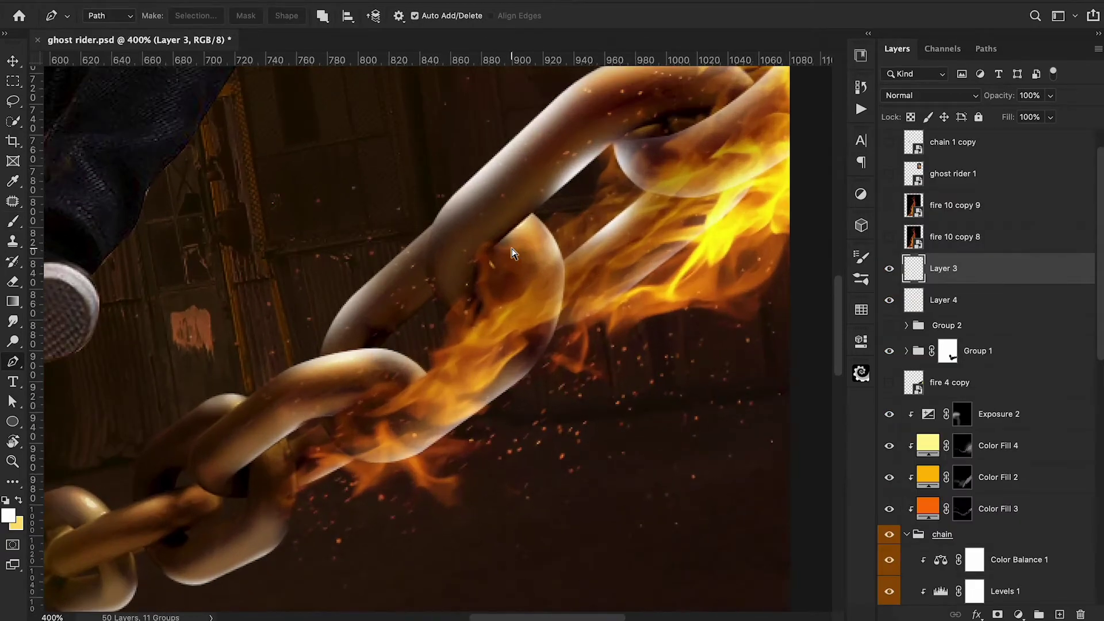
Step: Trace the link below the largest one with the Pen tool on Layer 3 and convert the path to a selection with 0 px feather
left_click(533, 214)
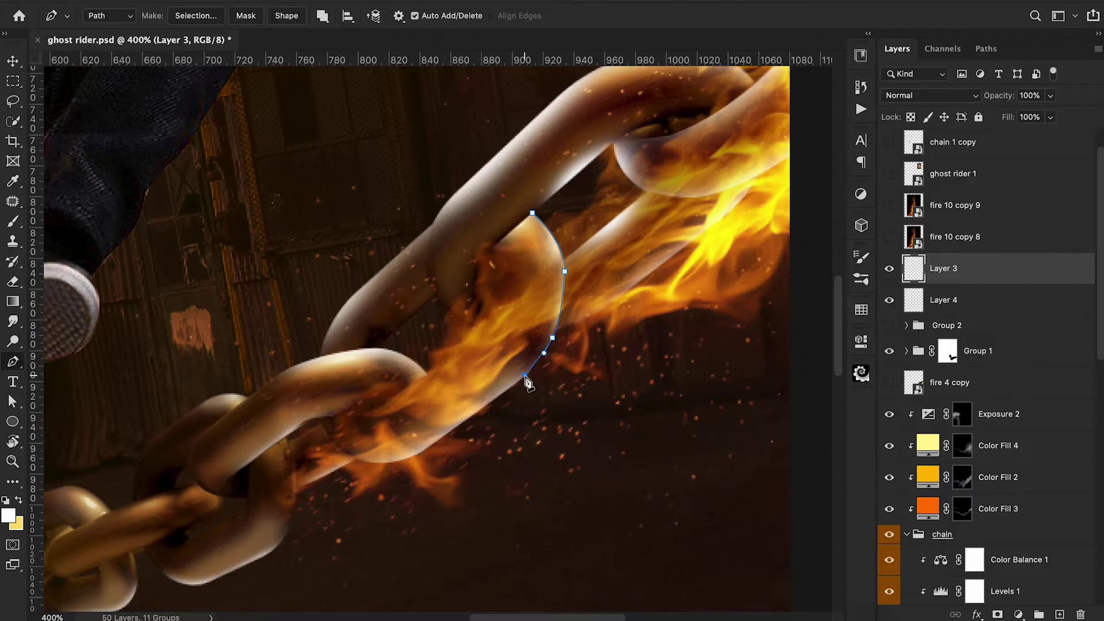
left_click(422, 454)
left_click_drag(347, 458, 320, 446)
left_click_drag(372, 401, 386, 399)
left_click(478, 280)
left_click(488, 251)
left_click(532, 213)
right_click(521, 235)
left_click(581, 305)
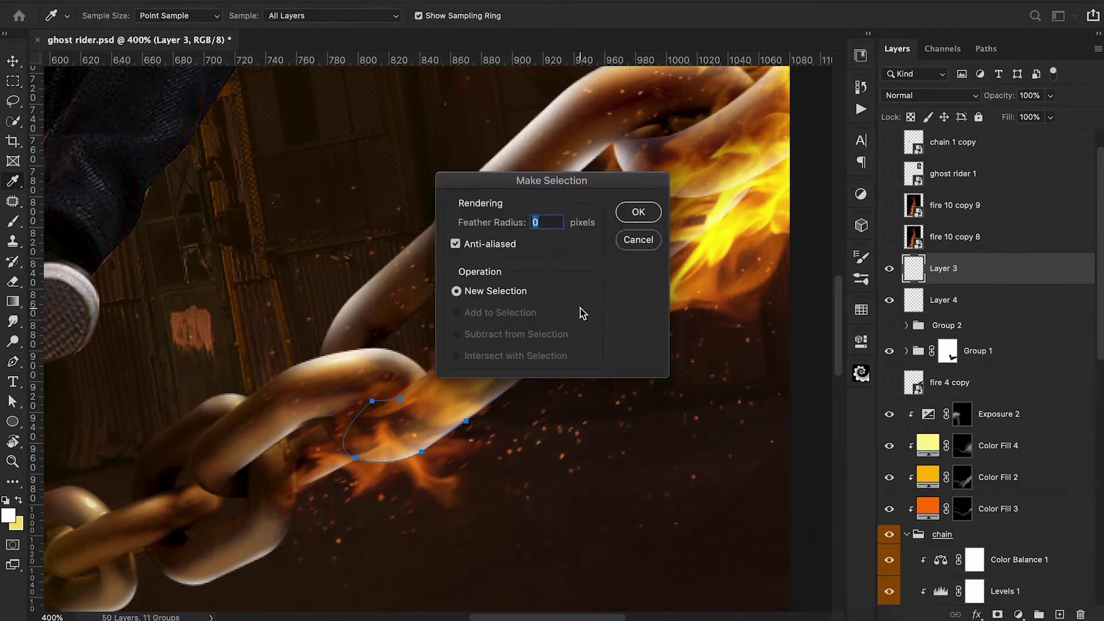
left_click(638, 212)
Step: Brush a white glow along the selected link's outer edge with the 100 px brush at 20% opacity, and show Group 2
key("b")
key("2")
mouse_move(566, 245)
left_mouse_down()
mouse_move(514, 393)
mouse_move(419, 475)
left_mouse_up()
left_click(889, 325)
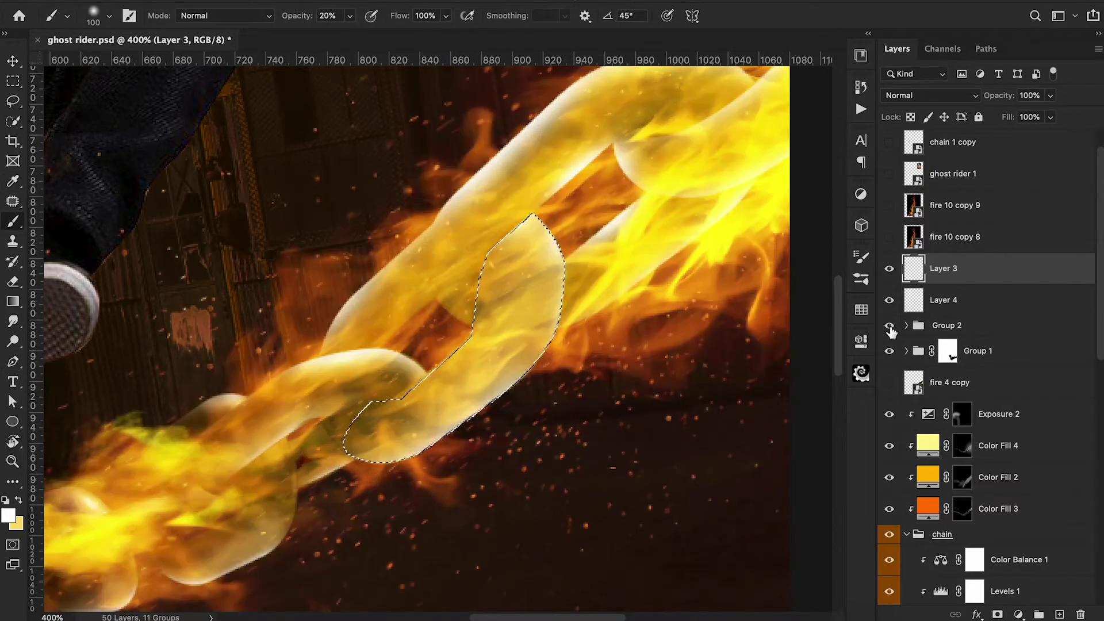
Step: Build up the selected link's rim glow with a 60 px brush at 10% opacity, and clear the selection
key("super+minus")
key("super+minus")
key("0")
key("bracketleft")
key("bracketleft")
key("bracketleft")
key("bracketleft")
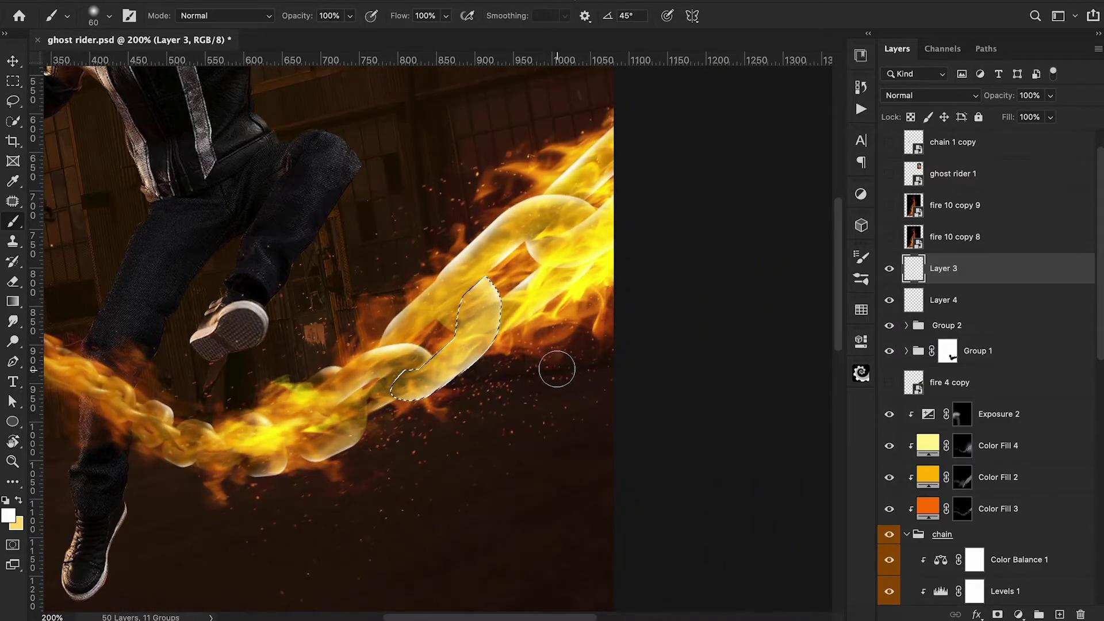
key("1")
left_click_drag(485, 338, 495, 310)
left_click_drag(452, 403, 412, 419)
key("ctrl+d")
key("ctrl+minus")
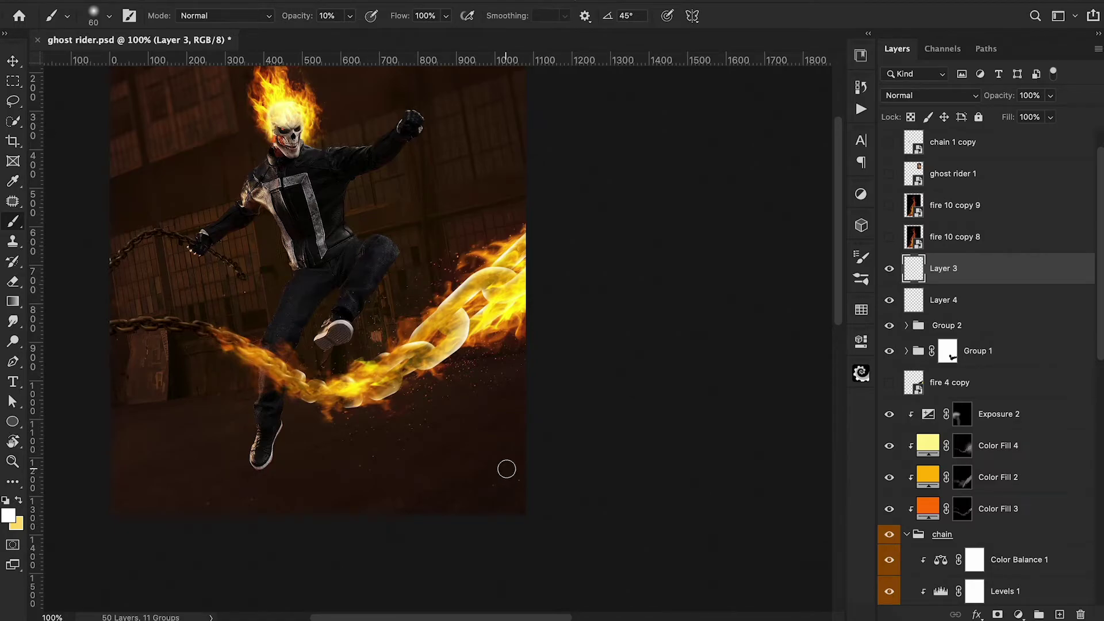
Step: Outline another section of the burning chain with the Pen tool, convert it to a selection for brushing, and deselect it
scroll(505, 249, "up", 2)
key("p")
left_click(407, 328)
left_click_drag(482, 303, 522, 305)
left_click(538, 319)
left_click(332, 391)
left_click(407, 328)
key("ctrl+Return")
key("b")
key("ctrl+d")
key("ctrl+minus")
key("ctrl+minus")
scroll(312, 403, "up", 1)
Step: Outline the inner section of the large link near the flames on Layer 3, convert it to a selection for brushing, and toggle Group 2's visibility
left_click(931, 95)
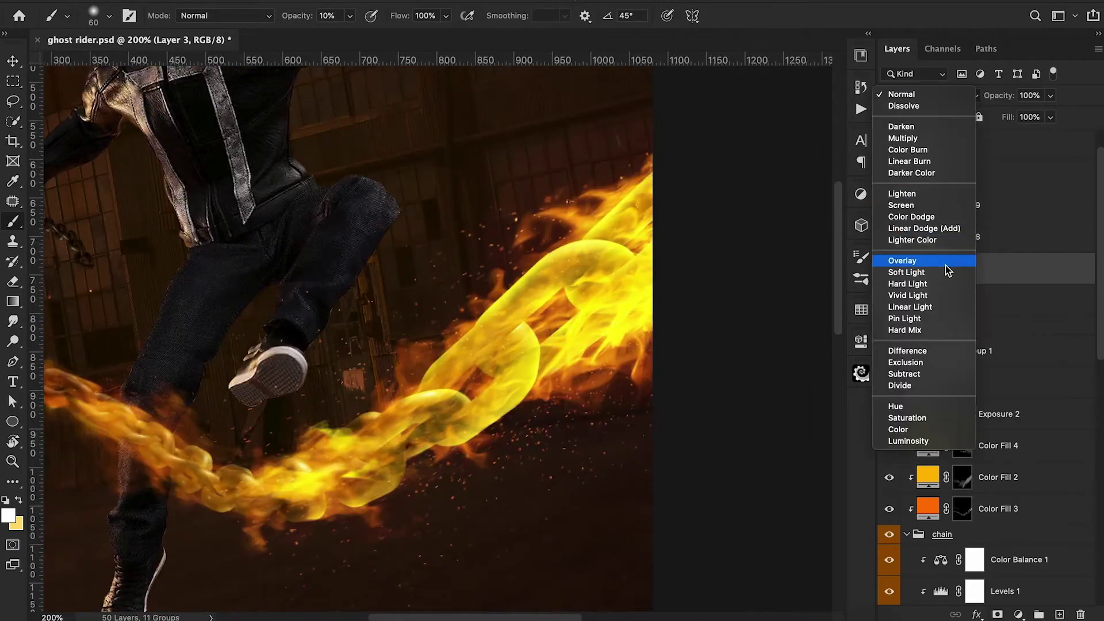
key("Escape")
key("p")
left_click(625, 265)
left_click(605, 282)
left_click(595, 296)
left_click(593, 338)
left_click(618, 351)
left_click_drag(639, 300, 639, 279)
left_click(624, 265)
key("ctrl+Return")
key("b")
left_click(889, 326)
left_click(890, 326)
Step: Trace the upper arc of the middle burning link with the Pen tool and convert the path to a selection for brushing
key("ctrl+plus")
key("p")
left_click(638, 349)
left_click_drag(569, 336, 516, 357)
left_click(488, 424)
left_click(543, 386)
left_click(639, 349)
key("ctrl+Return")
key("b")
Step: Trace around the lower end of the link beneath the middle one, make a selection from the path, and ready the brush
key("p")
left_click_drag(593, 401, 555, 435)
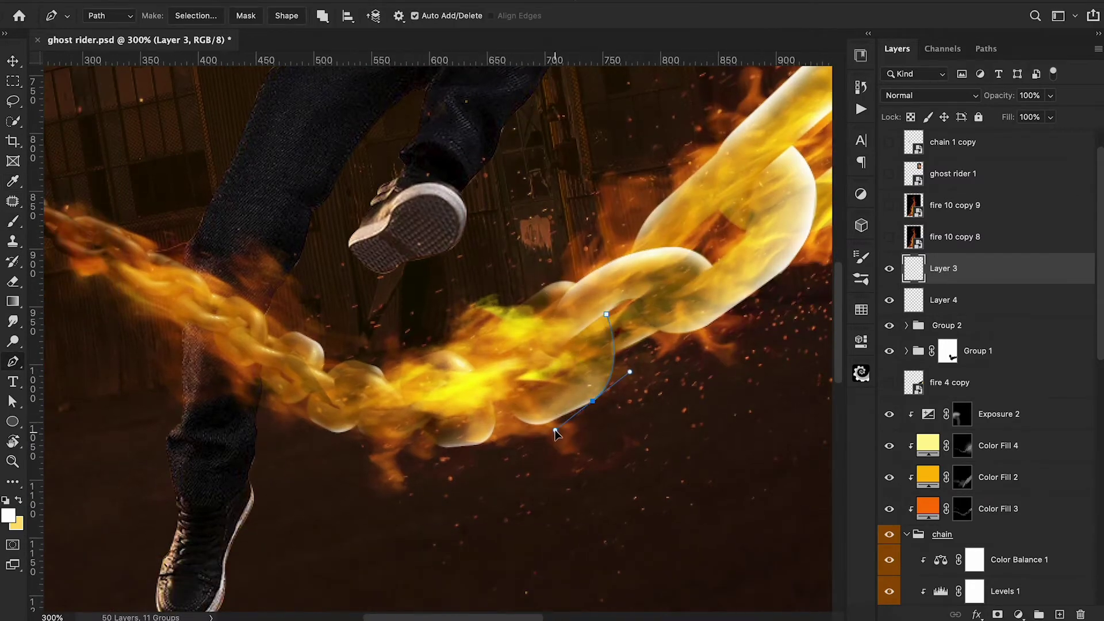
right_click(591, 333)
left_click(630, 357)
key("b")
Step: Outline the next smaller link down the chain with the Pen tool and convert it to a selection for painting
key("p")
left_click(577, 285)
left_click_drag(536, 296, 461, 335)
key("ctrl+Return")
key("b")
Step: Hide Group 2, select the elongated link between the two upright ones with the Pen tool, brush it at 10% opacity, and deselect
left_click(890, 326)
key("p")
left_click(507, 395)
key("ctrl+plus")
key("ctrl+plus")
left_click_drag(431, 317, 432, 295)
left_click_drag(510, 254, 566, 235)
left_click(614, 222)
left_click_drag(612, 264, 604, 274)
left_click(563, 297)
key("ctrl+Return")
key("b")
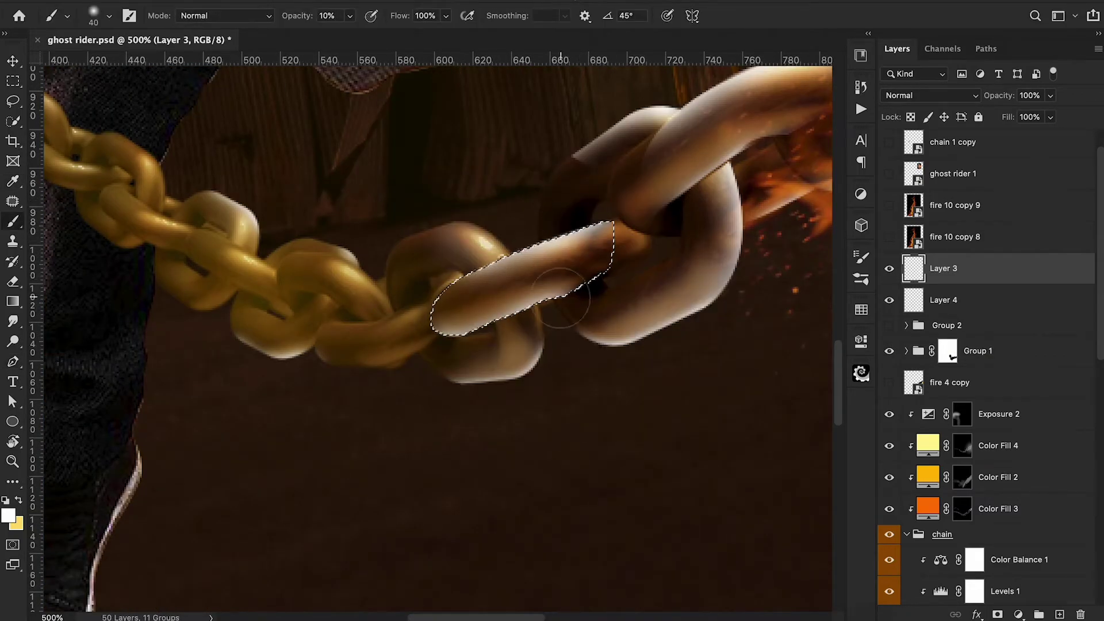
key("ctrl+d")
Step: Select the next chain sections with Pen paths, brush a soft white highlight along the link's lower edge, and clear the selection
key("p")
key("ctrl+Return")
key("b")
key("ctrl+d")
key("p")
left_click(484, 441)
mouse_move(425, 472)
left_mouse_down()
mouse_move(399, 471)
mouse_move(375, 423)
left_mouse_up()
key("ctrl+Return")
key("b")
left_click_drag(391, 489, 460, 480)
key("ctrl+d")
Step: Trace a closed path around the front diagonal gold link, convert it to a selection for rim brushing, and deselect it
key("p")
left_click(598, 426)
left_click_drag(531, 370, 492, 366)
left_click(484, 405)
left_click_drag(552, 429, 570, 447)
left_click(598, 426)
key("ctrl+Return")
key("b")
key("ctrl+d")
Step: Outline the upper outer arc of the upright gold link, make a selection from the path for brushing, and clear it
key("p")
left_click(559, 373)
mouse_move(551, 326)
left_mouse_down()
mouse_move(532, 310)
mouse_move(575, 351)
left_mouse_up()
left_click(196, 16)
key("Return")
key("b")
key("ctrl+d")
Step: Outline the diagonal gold link passing through the upright one, convert the path to a selection for brushing, and deselect
key("p")
left_click(530, 355)
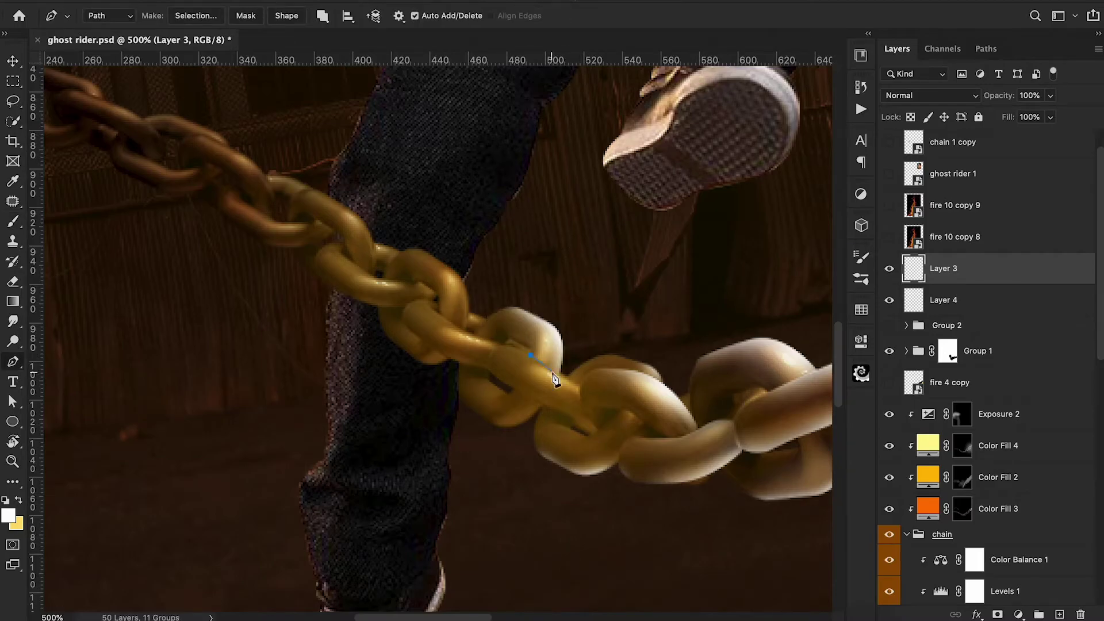
left_click(584, 387)
left_click(583, 413)
key("super+Return")
key("b")
key("super+d")
Step: Trace the lower edge of another small gold link, turn the path into a selection for the brush, and deselect it
key("p")
left_click_drag(622, 472, 585, 452)
left_click(649, 441)
left_click(673, 454)
key("super+Return")
key("b")
key("super+d")
Step: Select the next gold link from a Pen path, brush a white glow down its lower outer edge, and deselect
key("p")
left_click(702, 471)
left_click(620, 427)
key("super+Return")
key("b")
left_click_drag(685, 435, 639, 508)
key("super+d")
Step: Select the adjoining small link with a Pen path, brush a white highlight along its upper outer edge, and clear the selection
key("p")
left_click(656, 391)
left_click(645, 444)
key("super+Return")
key("b")
left_click_drag(651, 364, 688, 420)
key("super+d")
Step: Outline the last small gold chain sections as selections for brushing, and toggle Group 2's visibility to compare the chain with its fire
scroll(685, 443, "down", 3)
key("p")
left_click(623, 395)
key("super+Return")
key("b")
key("p")
key("super+Return")
key("b")
key("super+minus")
key("super+minus")
key("super+minus")
key("super+minus")
left_click(891, 330)
left_click(890, 330)
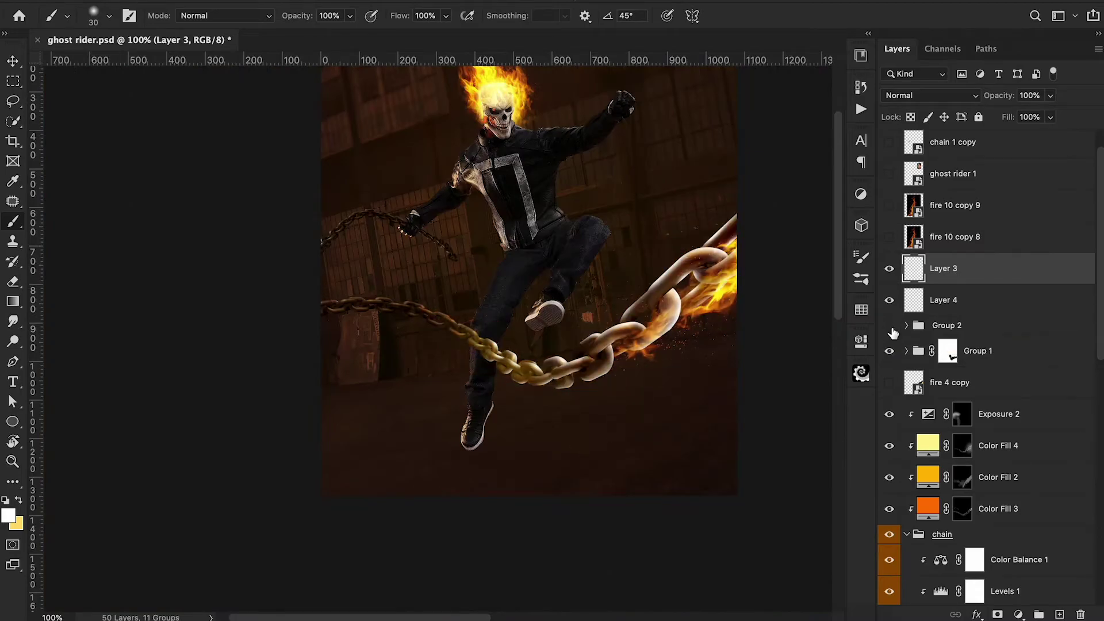
Step: Compare the chain with and without Group 2's fire, select a small link section from a Pen path for highlighting, and erase excess brushwork
left_click(890, 331)
left_click(890, 331)
key("super+plus")
key("super+plus")
key("super+plus")
key("p")
key("super+Return")
key("b")
key("super+d")
key("e")
left_click_drag(623, 343, 568, 364)
Step: Outline the adjoining small link with a Pen path, make it a selection, brush its white edge highlight, and deselect
key("p")
right_click(608, 363)
left_click(644, 435)
key("b")
key("super+d")
Step: Convert Pen outlines on two more small links into selections and brush white rim highlights inside them
key("p")
left_click(599, 357)
key("super+Return")
key("b")
key("super+d")
key("p")
key("super+Return")
key("b")
Step: Trace a curved Pen path along the next darker link, load it as a selection, brush its highlight, and deselect
key("p")
left_click_drag(563, 347, 540, 323)
left_click(537, 318)
left_click_drag(604, 338, 625, 329)
key("super+plus")
key("super+plus")
key("super+Return")
key("b")
key("super+d")
Step: Select the lower curve of the following link from a closed Pen path, brush a white glow, and clear the selection
key("p")
left_click(722, 379)
left_click(664, 364)
mouse_move(696, 391)
left_mouse_down()
mouse_move(703, 397)
mouse_move(710, 365)
left_mouse_up()
key("super+Return")
key("b")
key("super+d")
Step: Select the upper curve of the link where gold meets brown, brush a white highlight along it, deselect, and show Group 2 again
key("p")
left_click(592, 316)
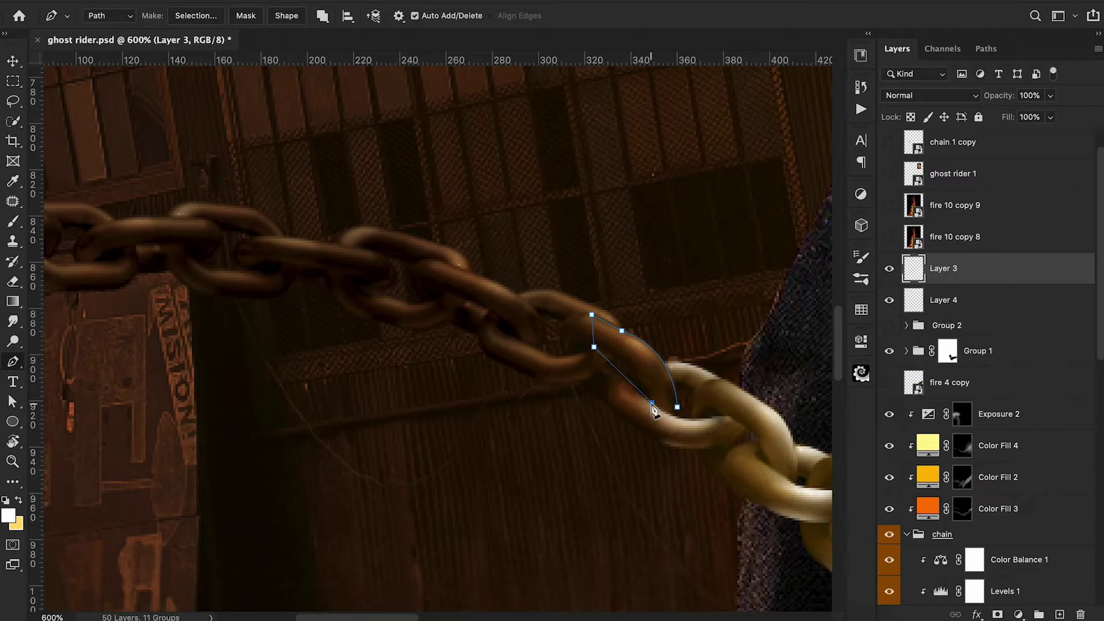
key("super+Return")
key("b")
left_click_drag(625, 308, 672, 371)
key("super+d")
key("super+minus")
key("super+minus")
key("super+minus")
key("super+minus")
key("super+minus")
left_click(889, 325)
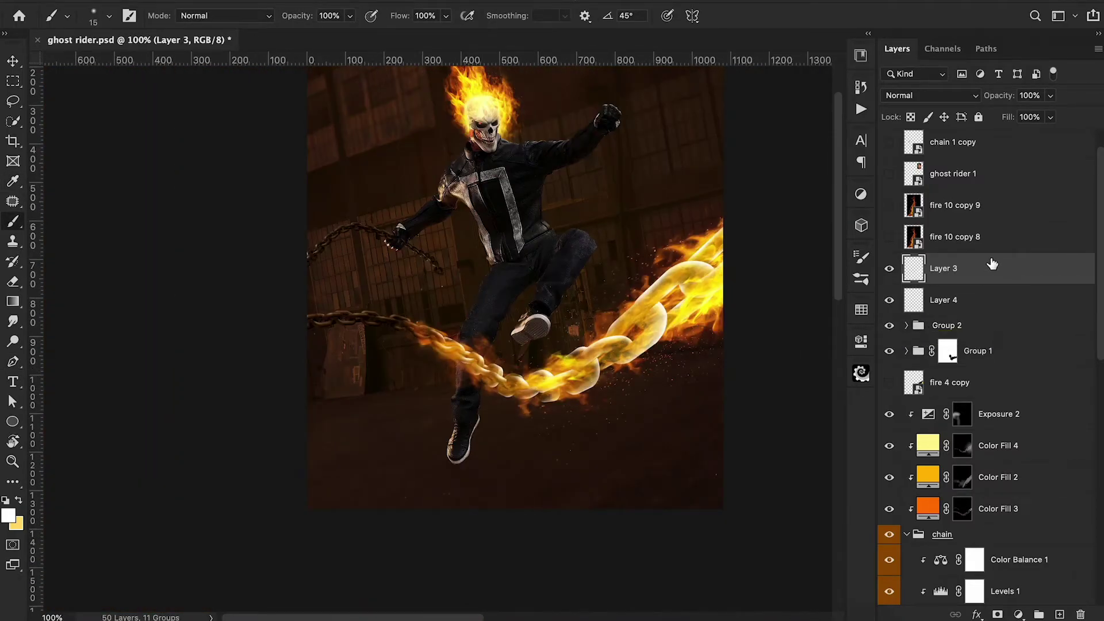
Step: Duplicate Layer 3 and set the original layer's blend mode to Overlay
key("super+j")
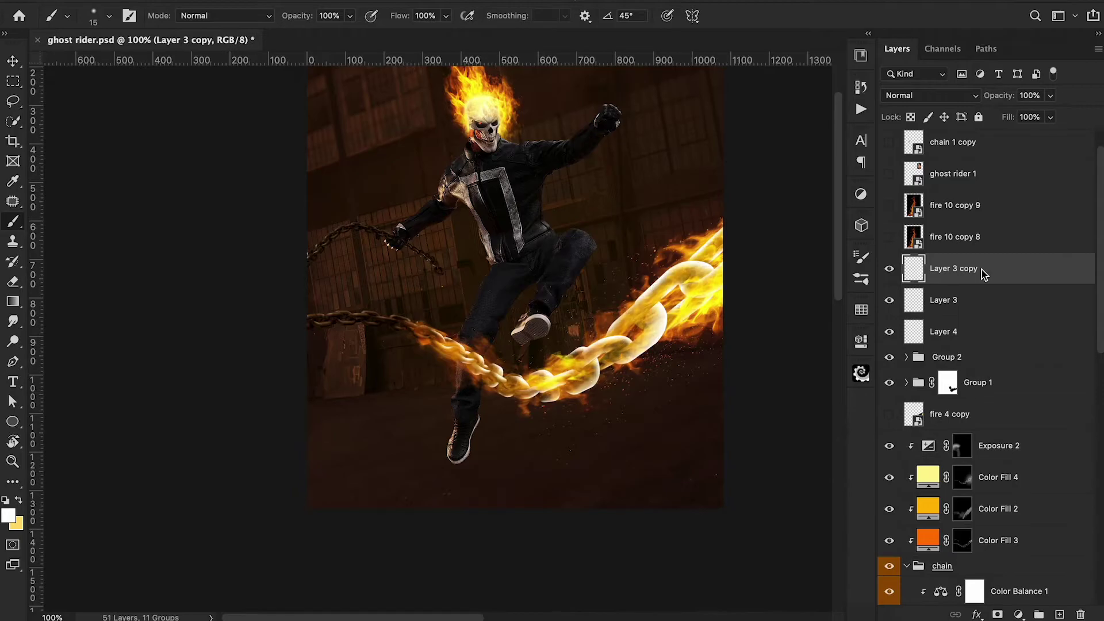
left_click(960, 301)
left_click(927, 96)
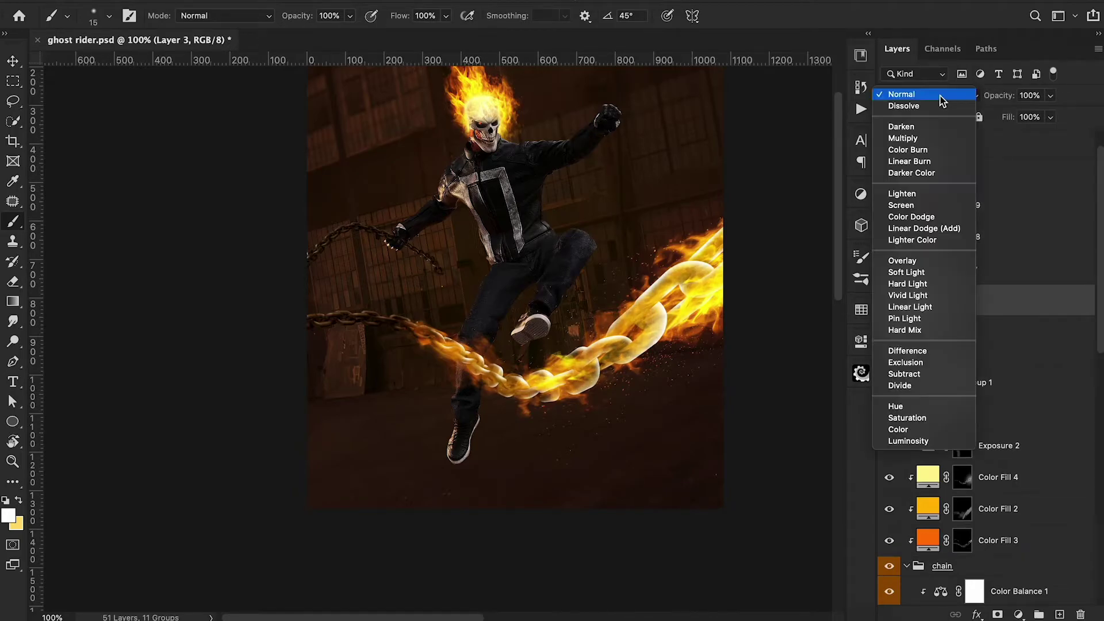
left_click(926, 262)
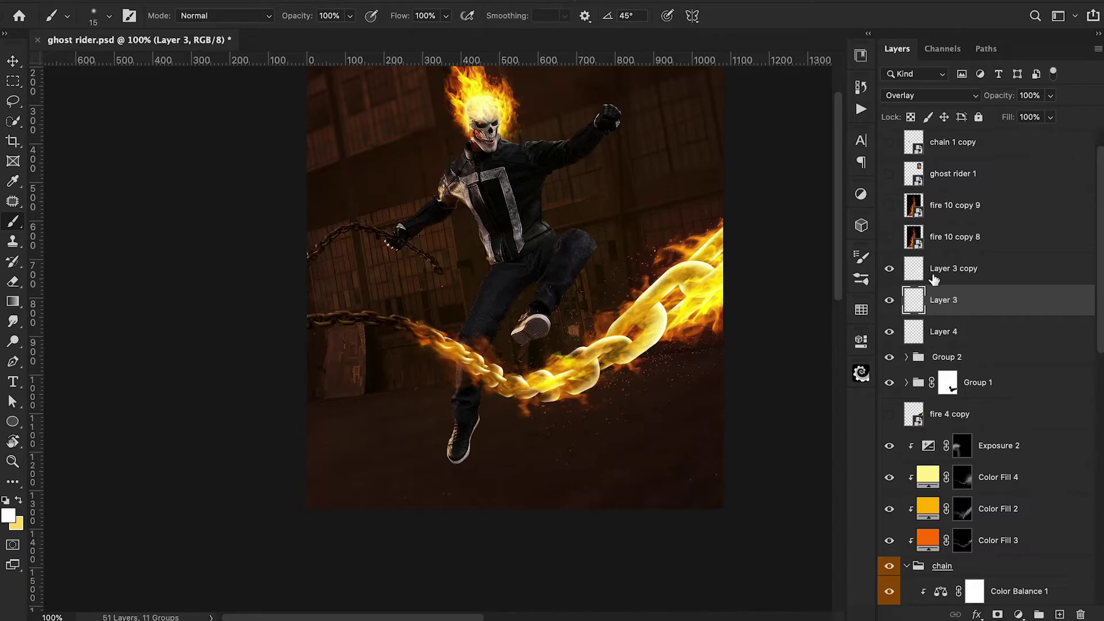
Step: Set Layer 3 copy's blend mode to Overlay and toggle its visibility to compare the glow
left_click(952, 269)
left_click(929, 95)
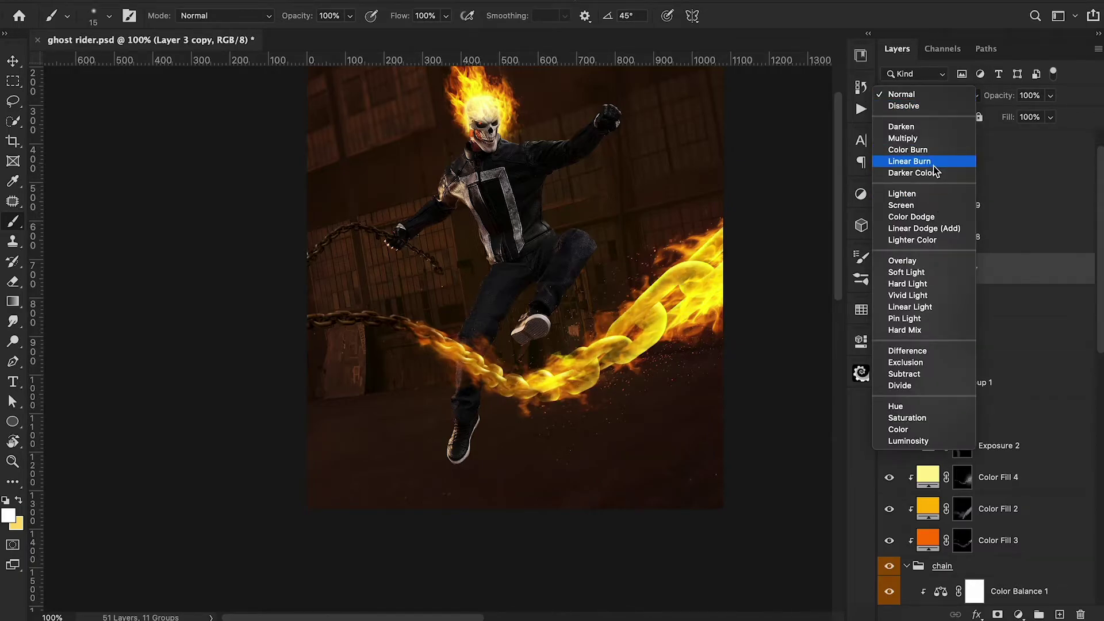
left_click(932, 262)
left_click(890, 269)
left_click(889, 270)
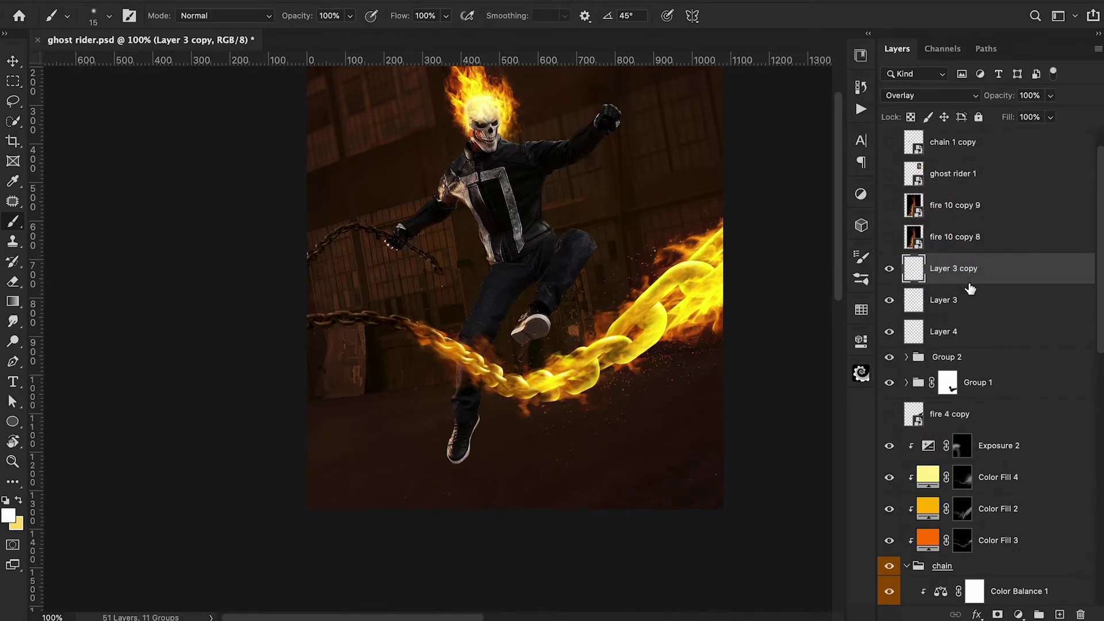
Step: Duplicate Layer 3 copy, set the duplicate to Soft Light at 84% opacity, and toggle its visibility to compare
key("ctrl+j")
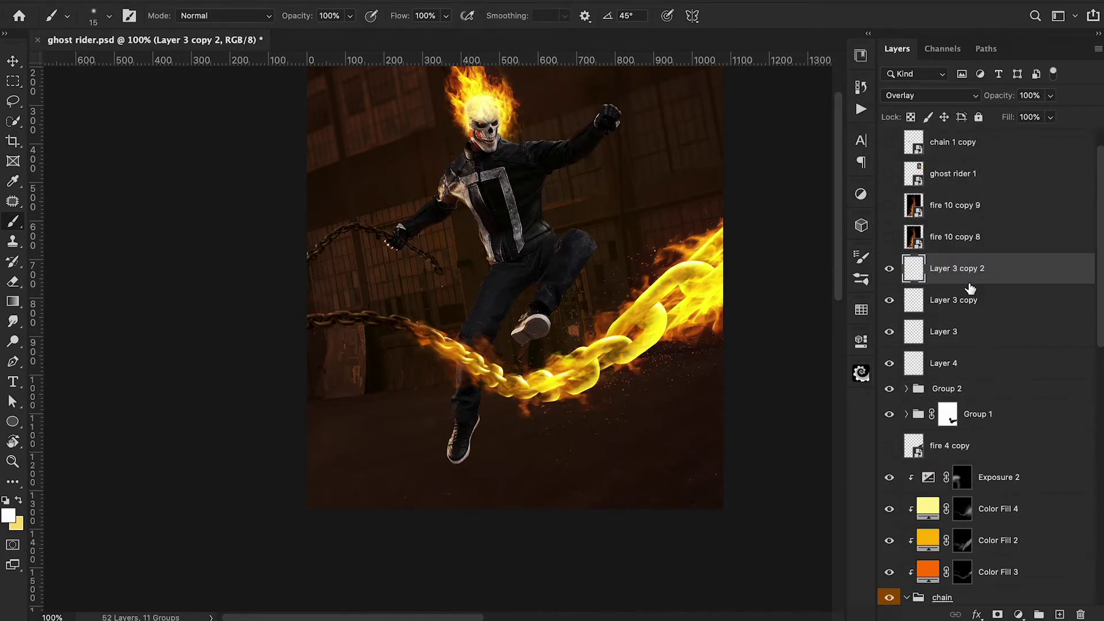
left_click(923, 97)
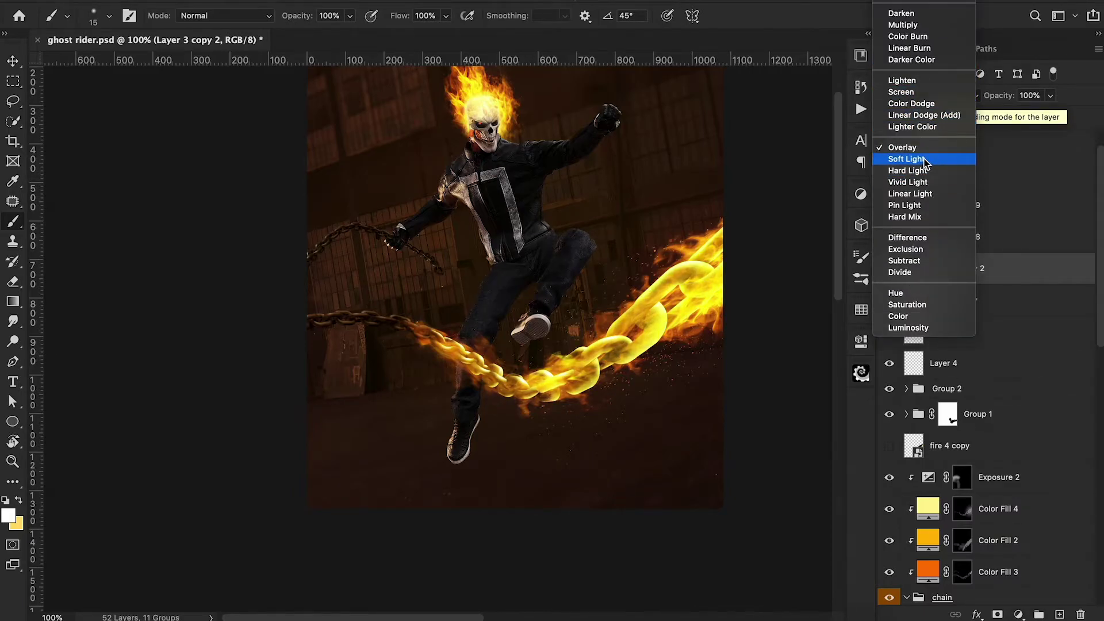
left_click(907, 159)
left_click_drag(1000, 95, 991, 96)
left_click(890, 270)
left_click(890, 269)
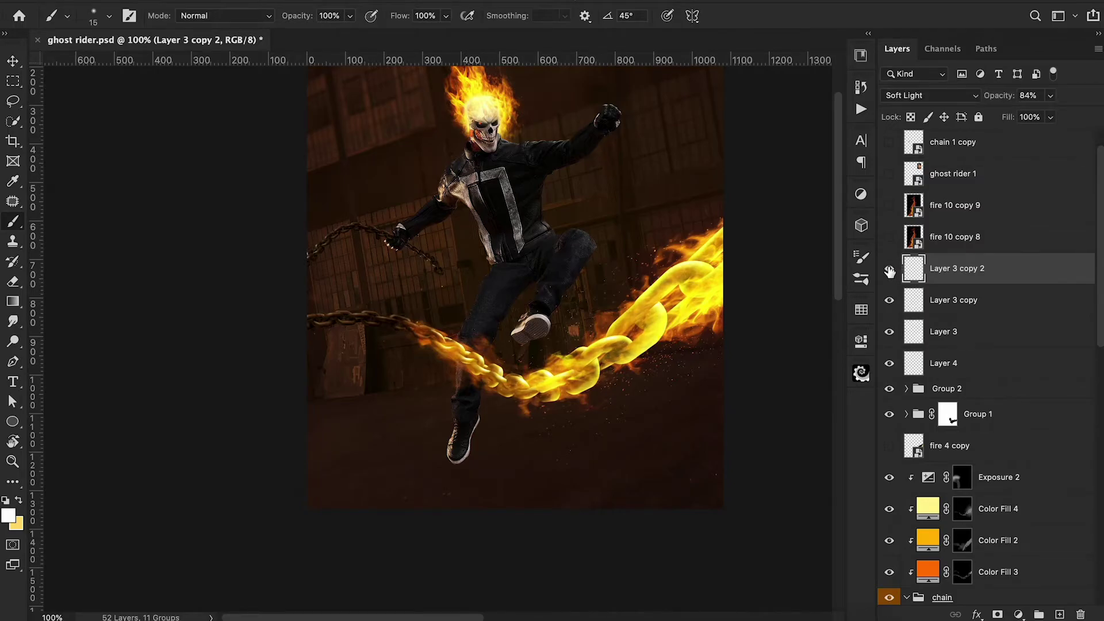
Step: Paint white on the Color Fill 2 mask over the large fiery links with a 250 px brush at 100% opacity
key("super+minus")
left_click(962, 541)
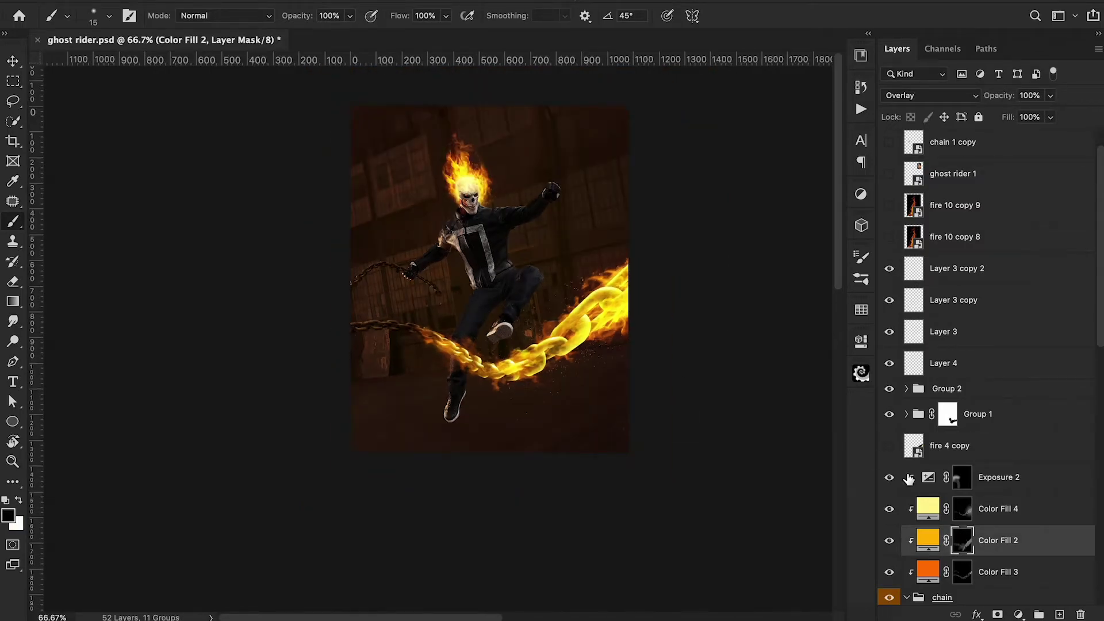
key("bracketright")
key("bracketright")
key("bracketright")
key("bracketright")
key("bracketright")
key("2")
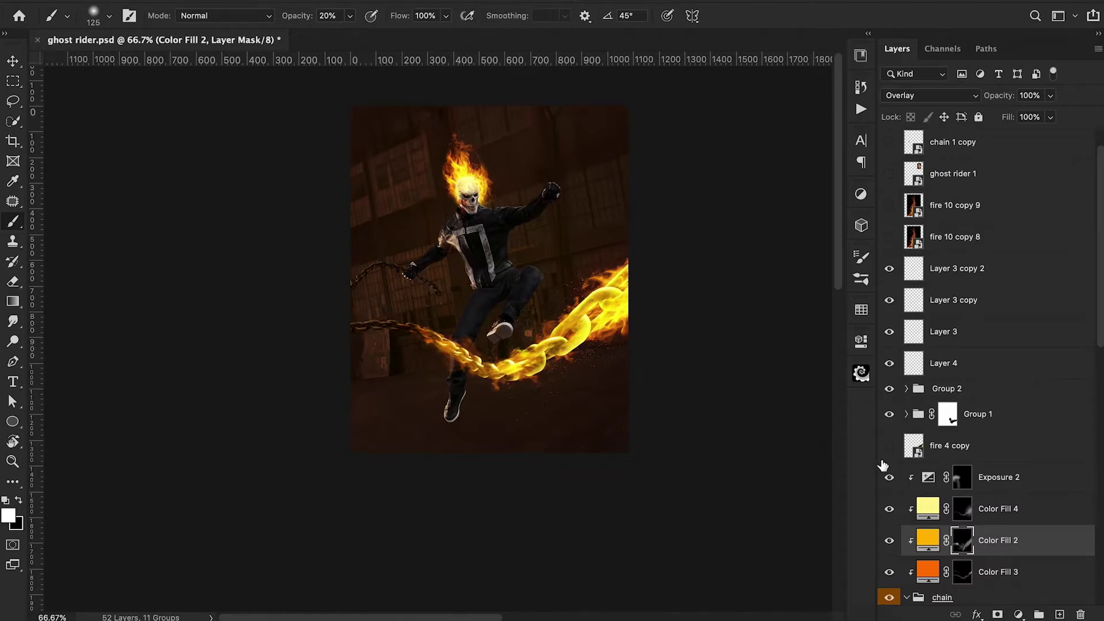
key("bracketright")
key("bracketright")
key("bracketright")
key("bracketright")
key("0")
mouse_move(629, 291)
left_mouse_down()
mouse_move(575, 357)
mouse_move(552, 362)
left_mouse_up()
Step: Paint the Color Fill 4 mask along the chain with the brush at 30% opacity, and save the document
key("alt+bracketright")
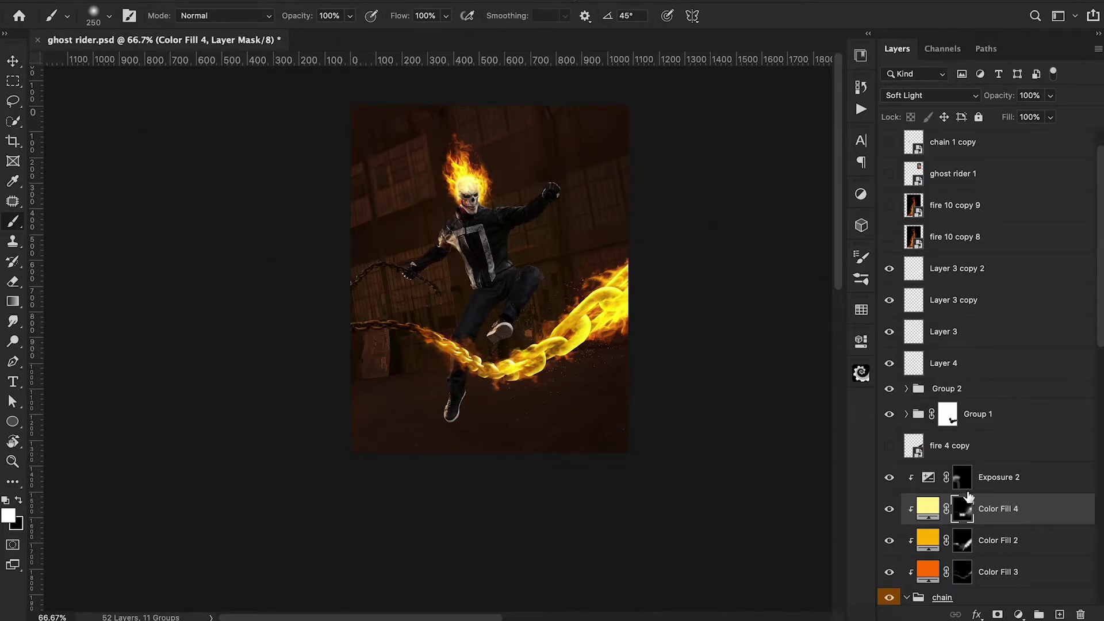
key("3")
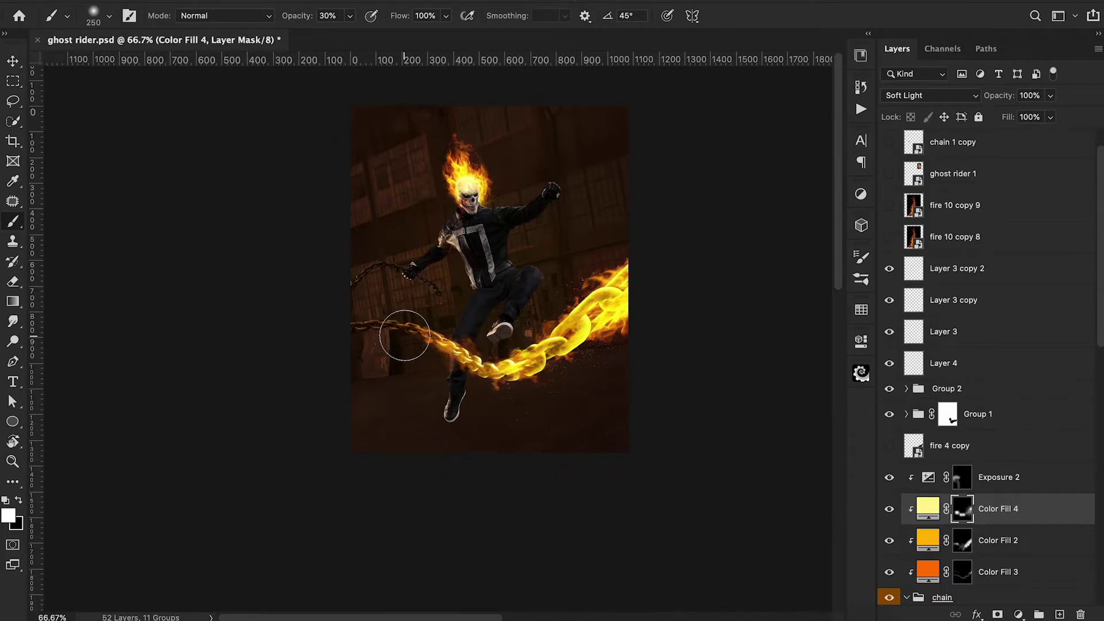
key("ctrl+s")
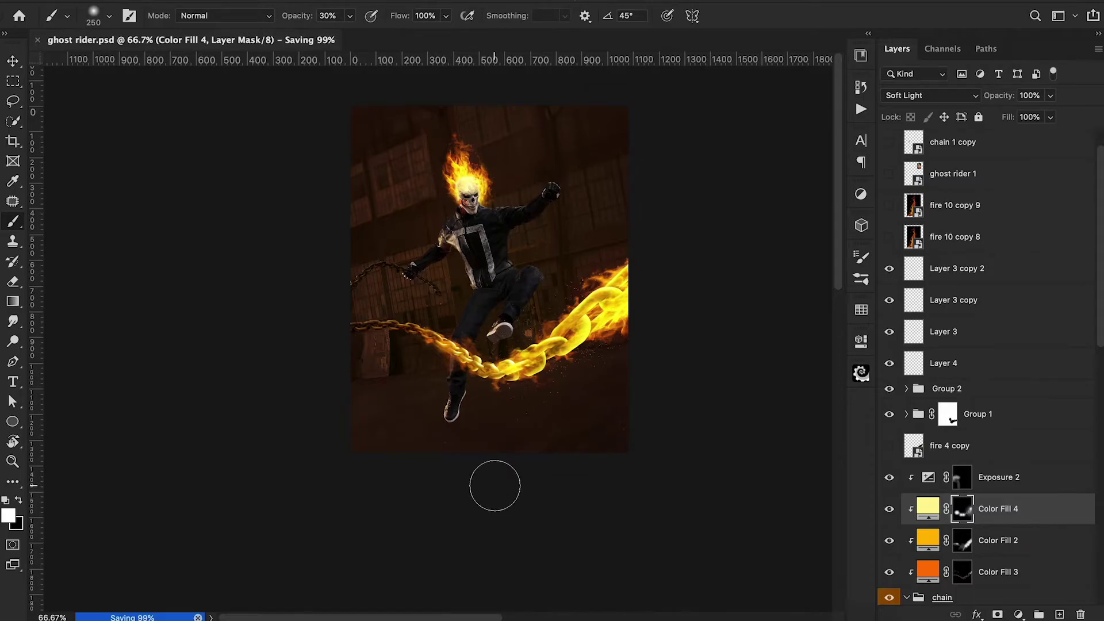
Step: Make the fire 4 copy layer visible
scroll(494, 488, "right", 4)
scroll(495, 487, "up", 2)
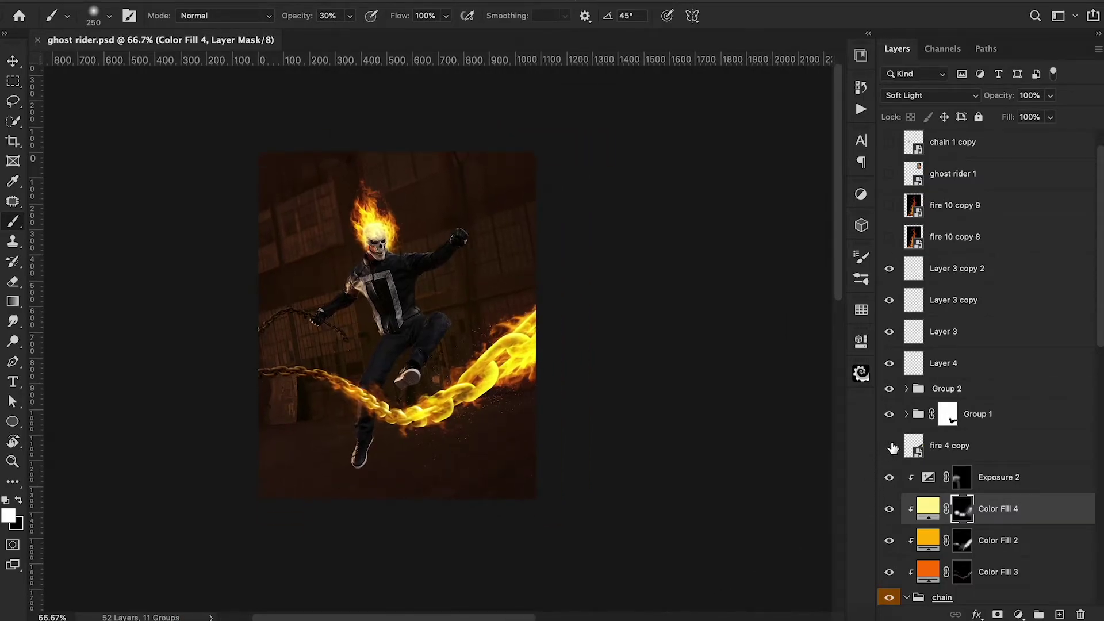
left_click(891, 447)
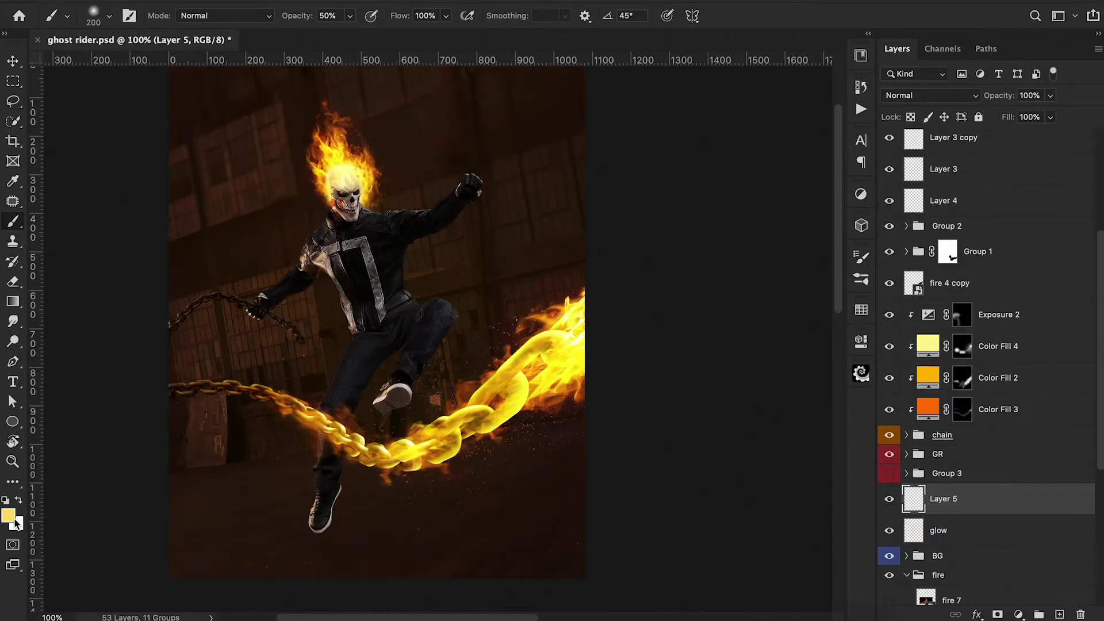
Step: Set the foreground colour to saturated yellow ffd800 for the brush
left_click(8, 516)
left_click_drag(860, 28, 913, 11)
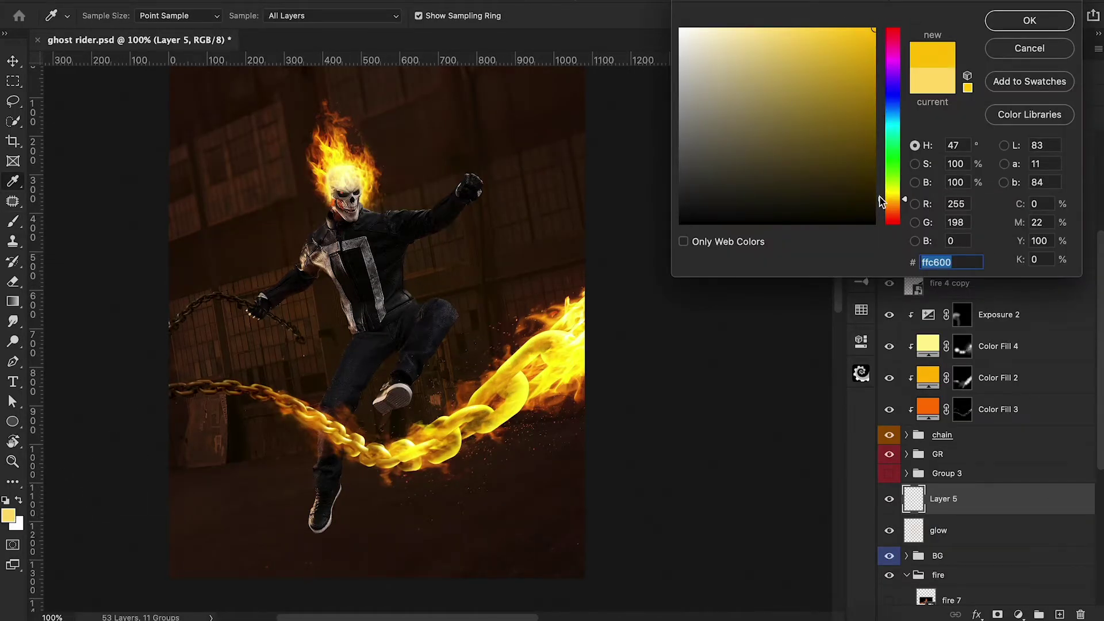
left_click_drag(882, 202, 882, 200)
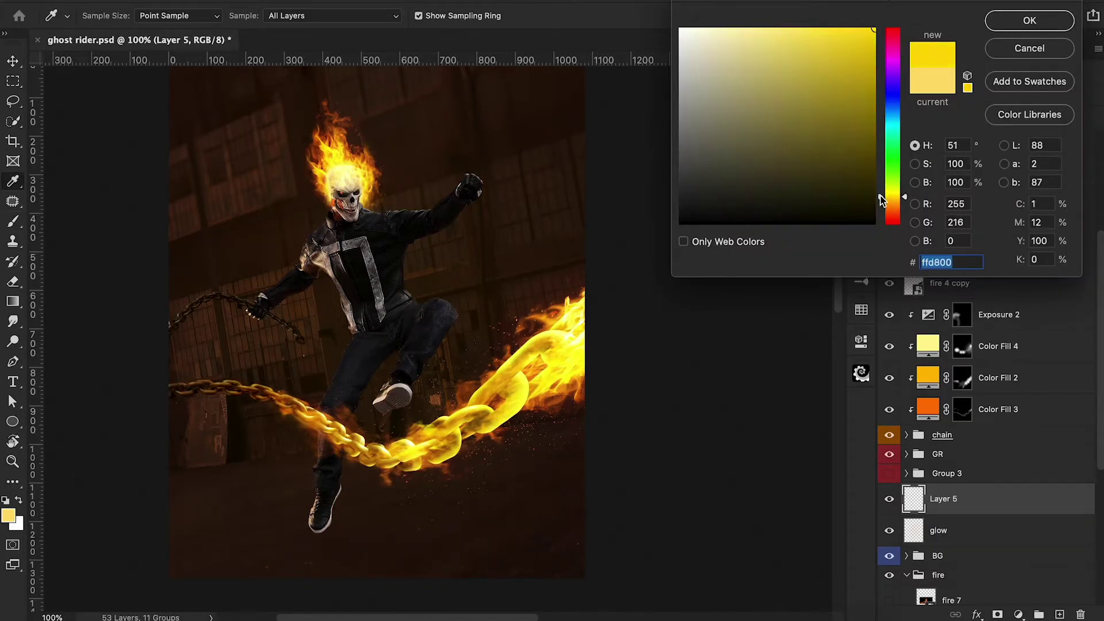
left_click(1014, 26)
key("b")
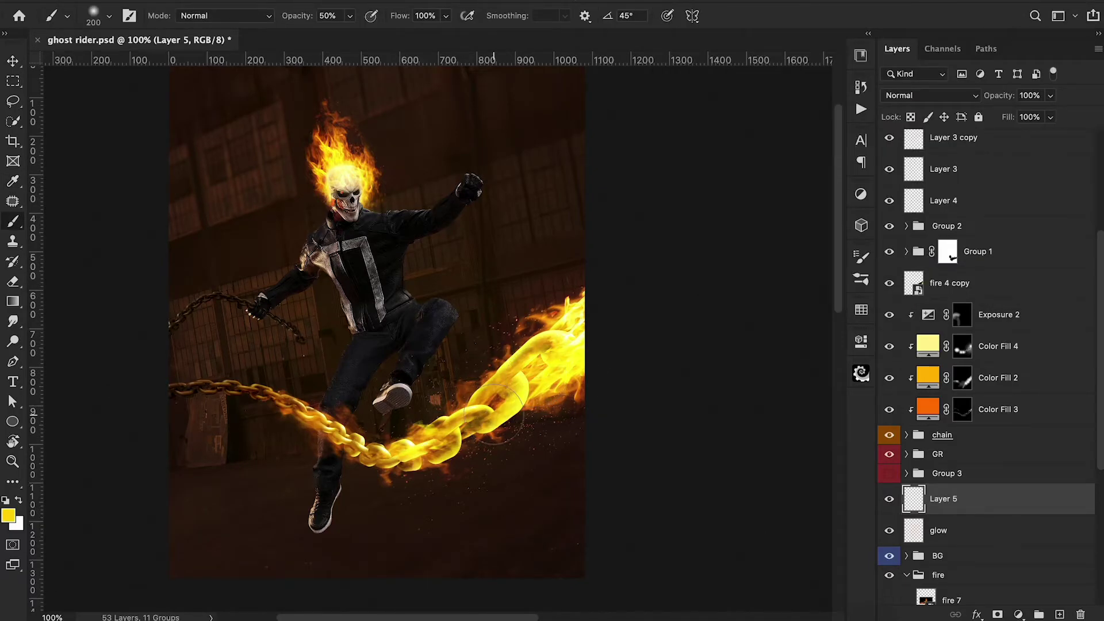
Step: Undo a first glow stroke and paint a softer yellow glow around the chain on Layer 5 at 125 px, 20% opacity
mouse_move(456, 437)
left_mouse_down()
mouse_move(425, 455)
mouse_move(449, 443)
mouse_move(372, 460)
mouse_move(426, 484)
left_mouse_up()
key("ctrl+z")
key("bracketleft")
key("2")
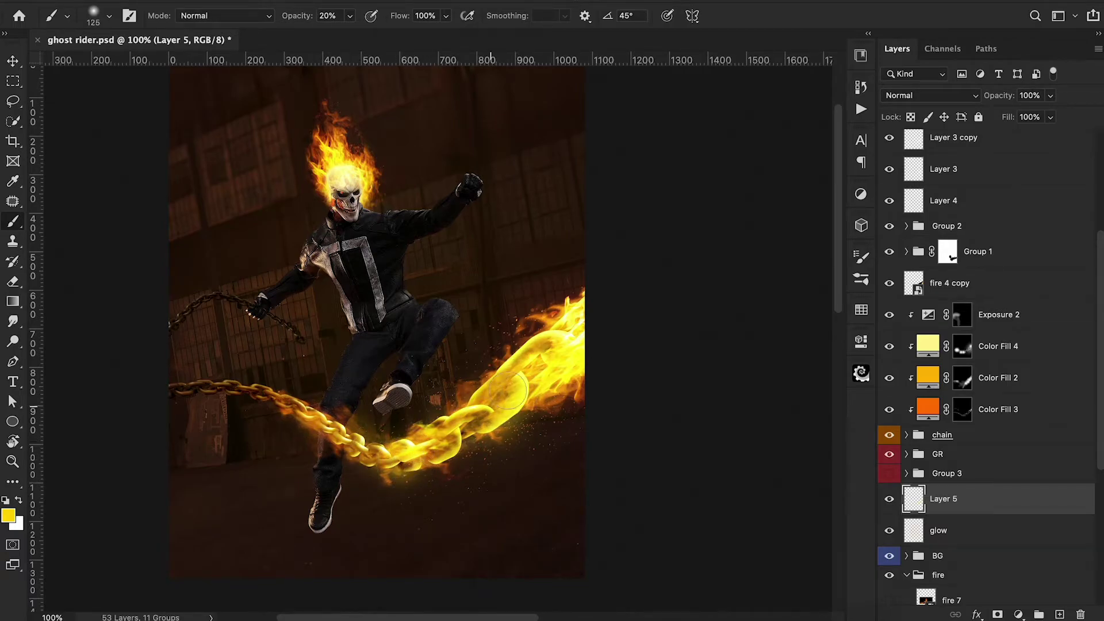
Step: Compare the image with and without Layer 5's glow, and set that layer's blend mode to Hard Light
key("ctrl+minus")
left_click(890, 500)
left_click(889, 501)
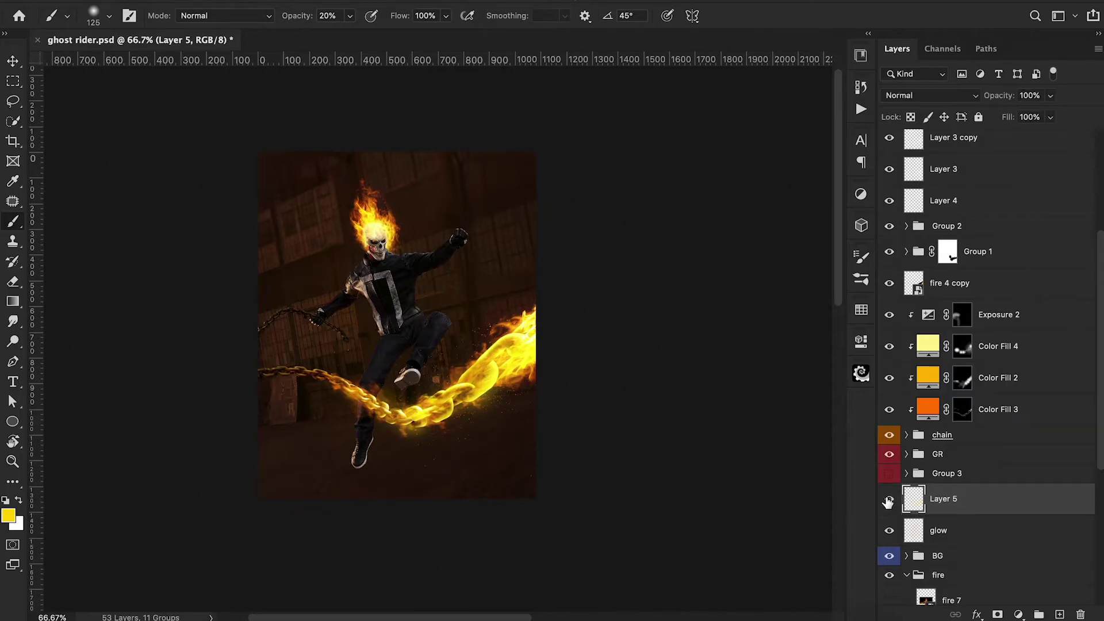
left_click(939, 99)
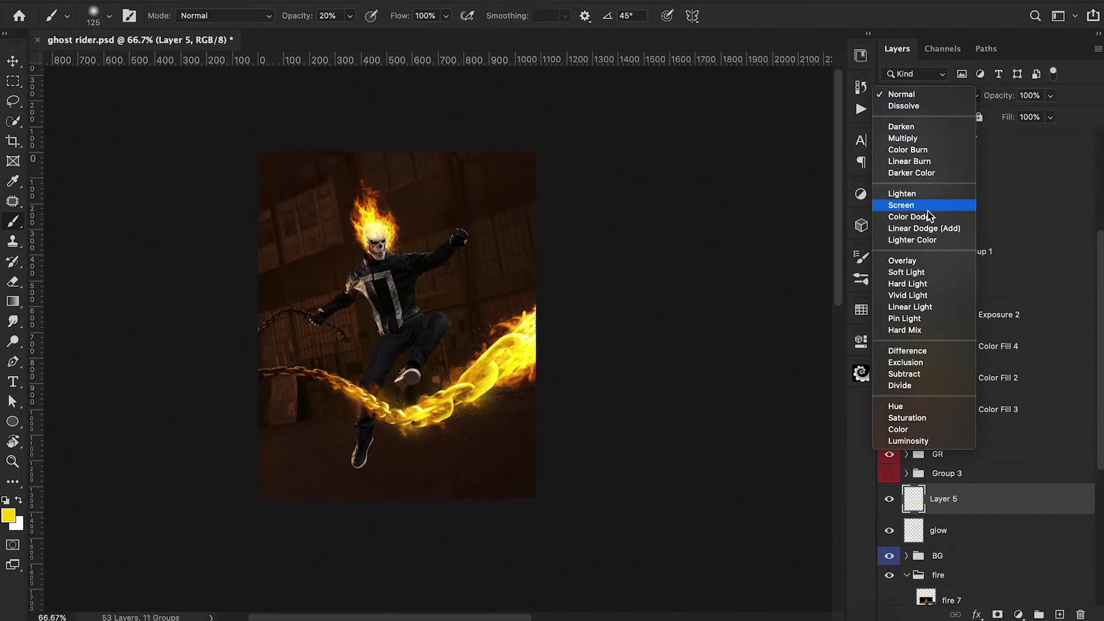
left_click(914, 284)
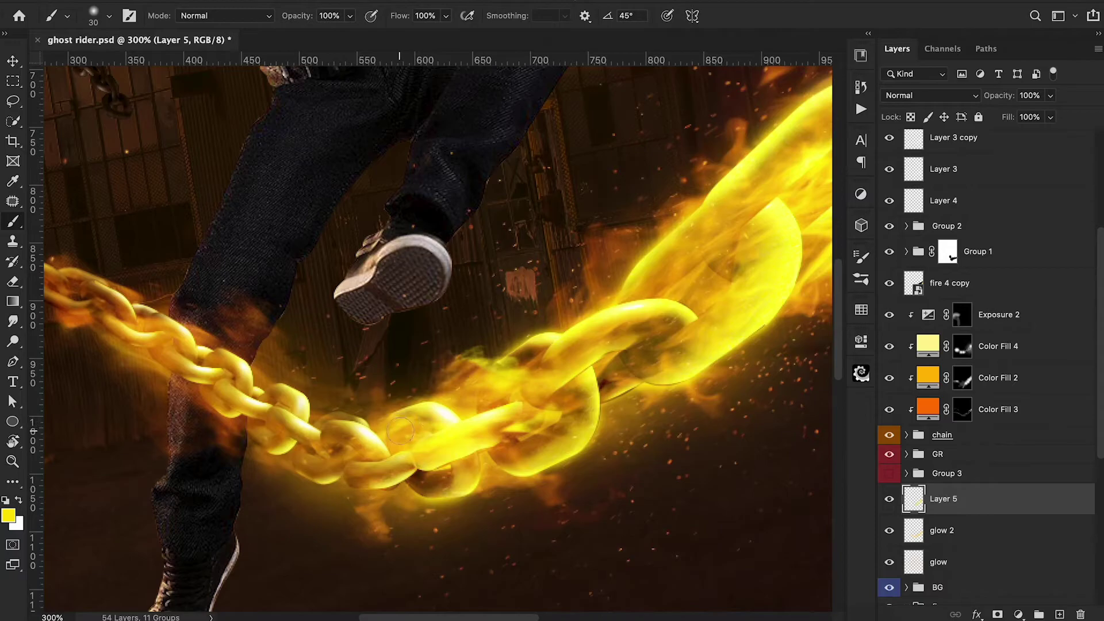
Step: Examine the whole composition with the new Layer 5 glow switched on and off
key("ctrl+minus")
key("ctrl+minus")
key("ctrl+minus")
key("bracketleft")
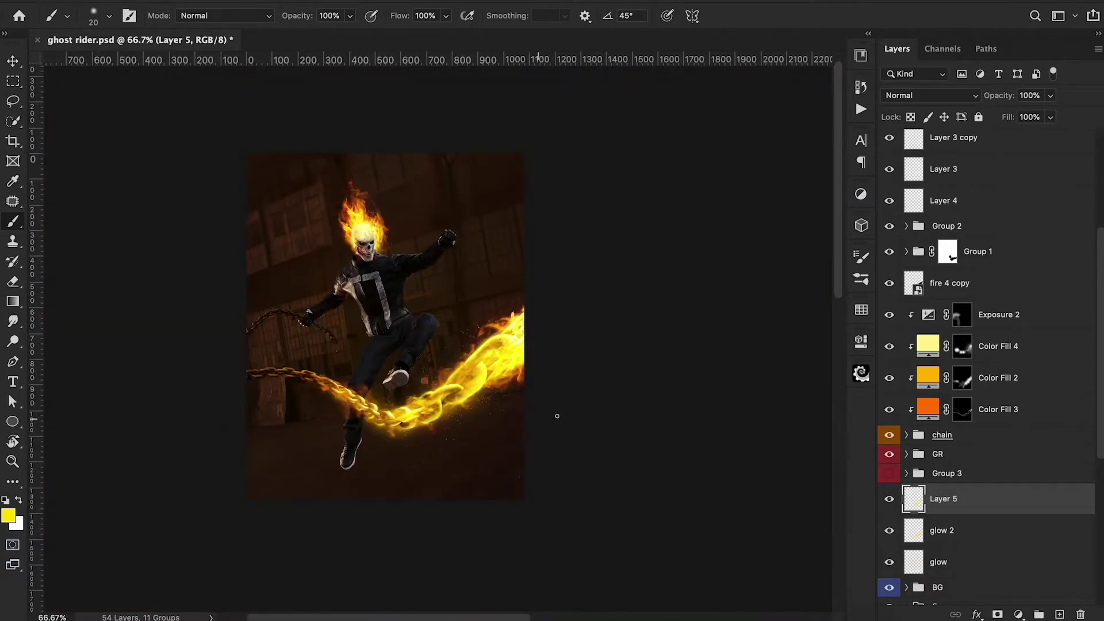
left_click(890, 499)
left_click(890, 500)
left_click(890, 500)
left_click(890, 501)
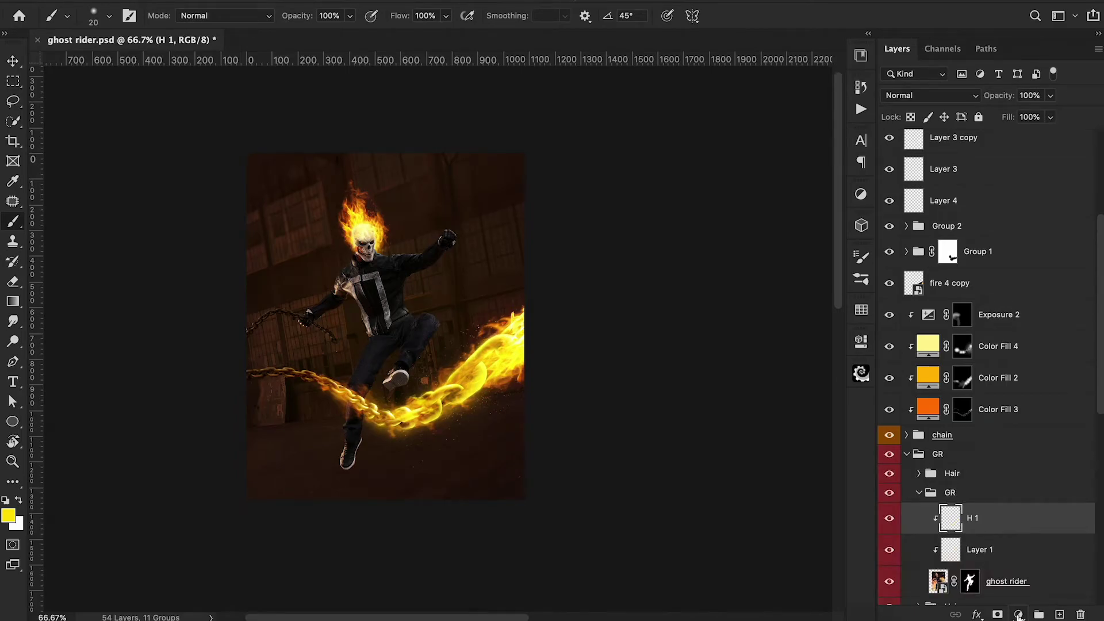
Step: Add an Exposure adjustment above H 1 in the GR group, clip it to the rider, and set exposure to -1.12
left_click(1018, 615)
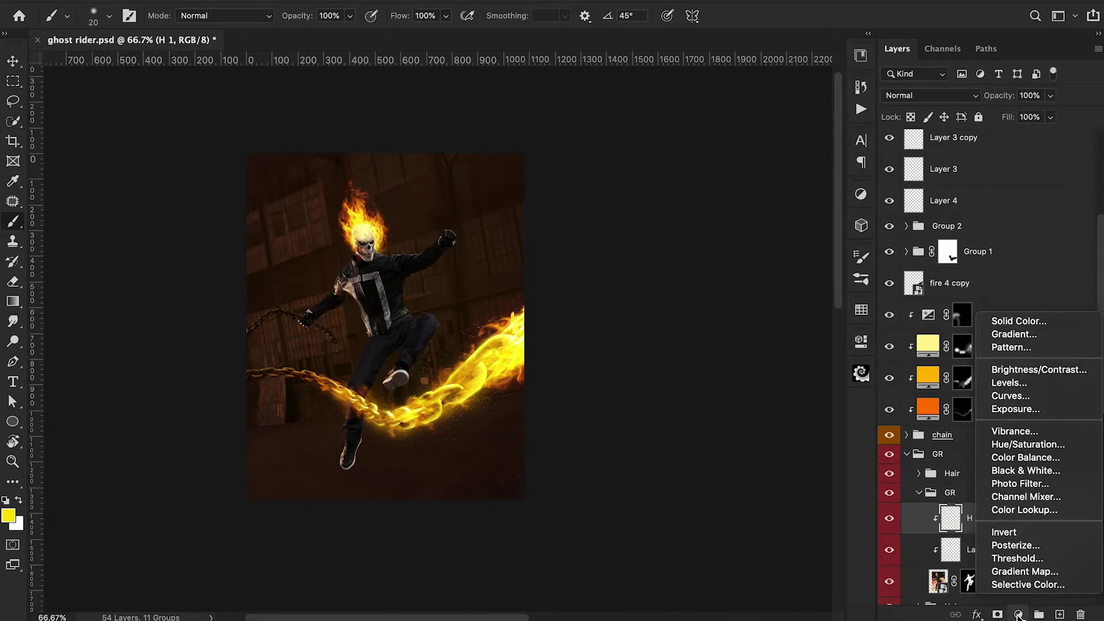
left_click(1013, 412)
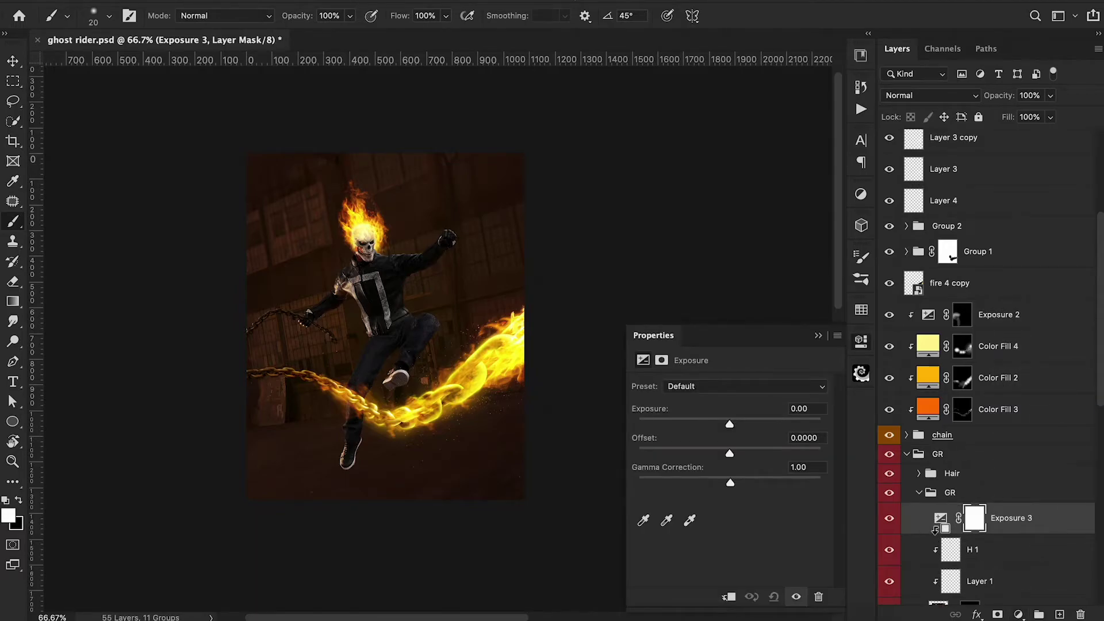
left_click(940, 533, "alt")
left_click_drag(730, 425, 714, 426)
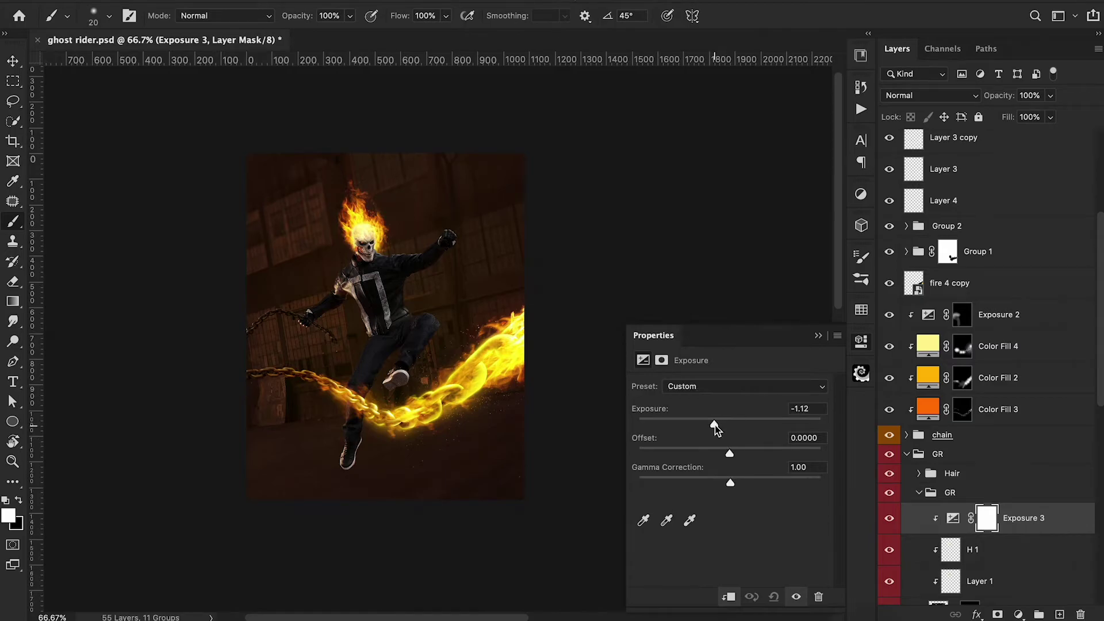
Step: Add a clipped Color Balance to the rider with midtone yellow-blue at -32, redder shadows, and strongly yellower highlights
key("ctrl+b")
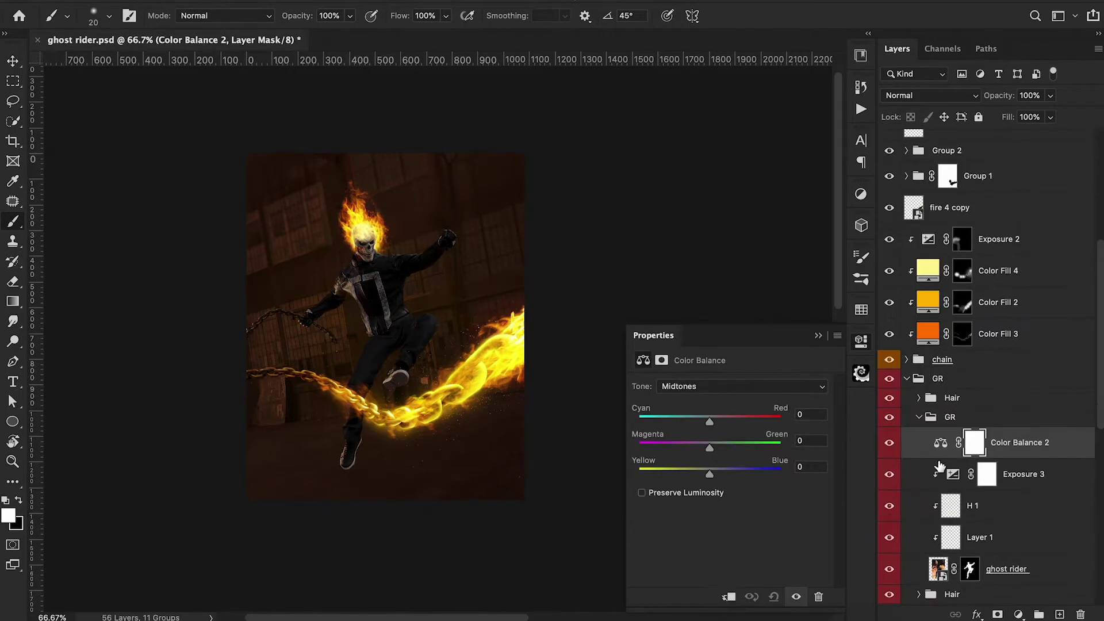
left_click_drag(710, 475, 687, 477)
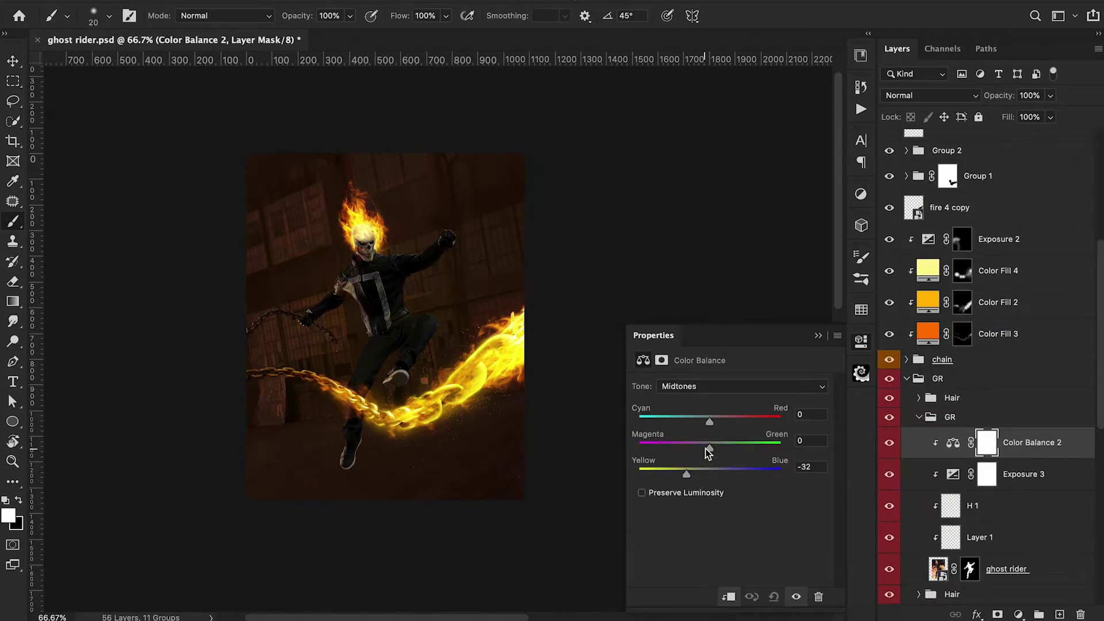
left_click(710, 386)
left_click(710, 373)
left_click_drag(710, 422, 719, 423)
left_click(721, 387)
left_click(720, 409)
left_click_drag(697, 478, 619, 481)
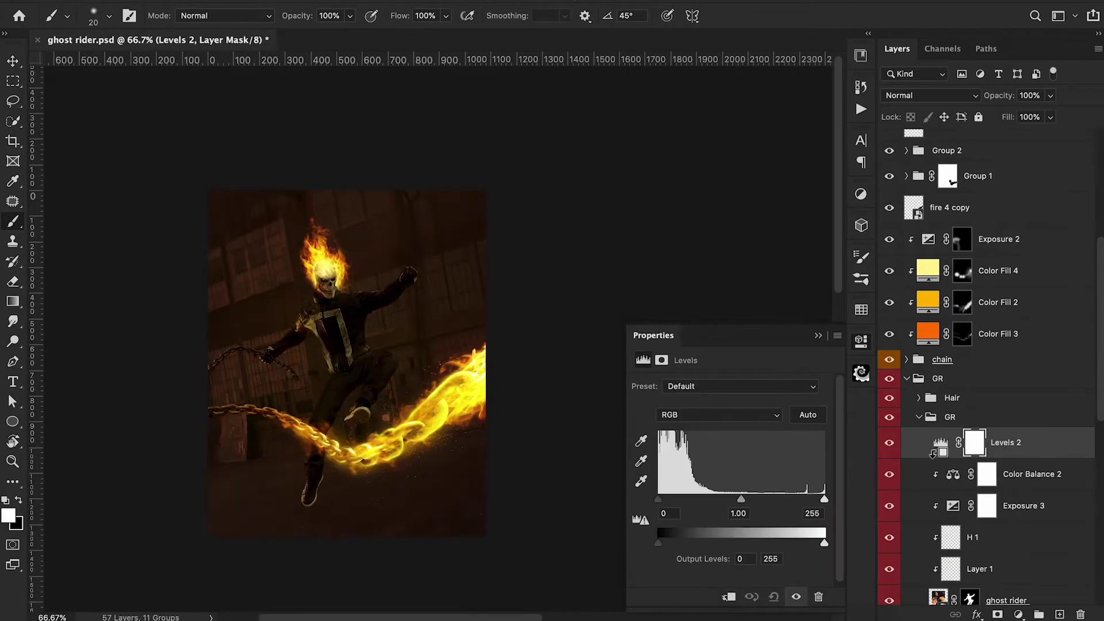
Step: Clip a Levels adjustment to the rider with white input 187 and midtones 1.33, and invert its mask to black
left_click(938, 459, "alt")
left_click_drag(822, 498, 708, 500)
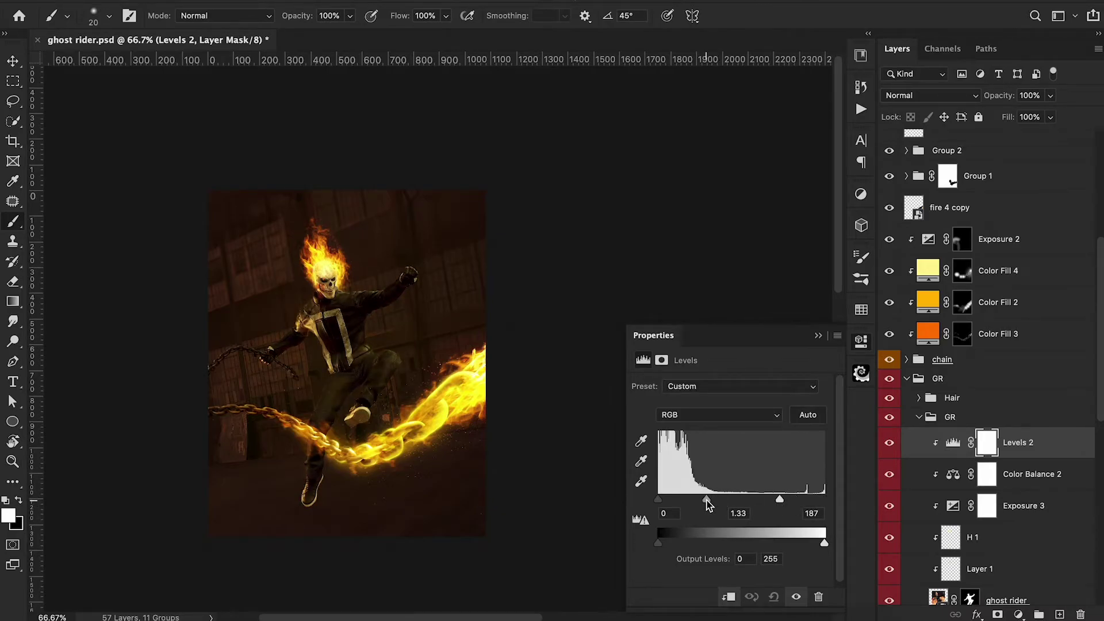
left_click(817, 336)
key("ctrl+i")
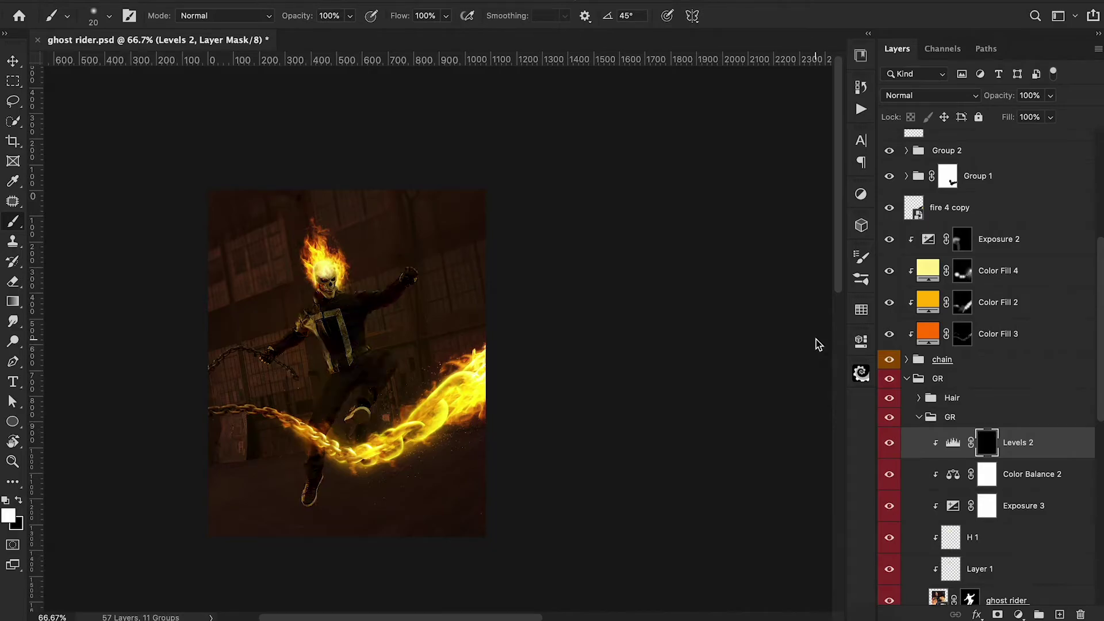
Step: Paint white with an enlarged soft brush on the Levels 2 mask to brighten the rider's torso and legs
key("bracketright")
key("bracketright")
key("bracketright")
key("bracketright")
key("bracketright")
key("bracketright")
key("bracketright")
key("bracketright")
key("bracketright")
key("bracketright")
key("bracketright")
key("bracketright")
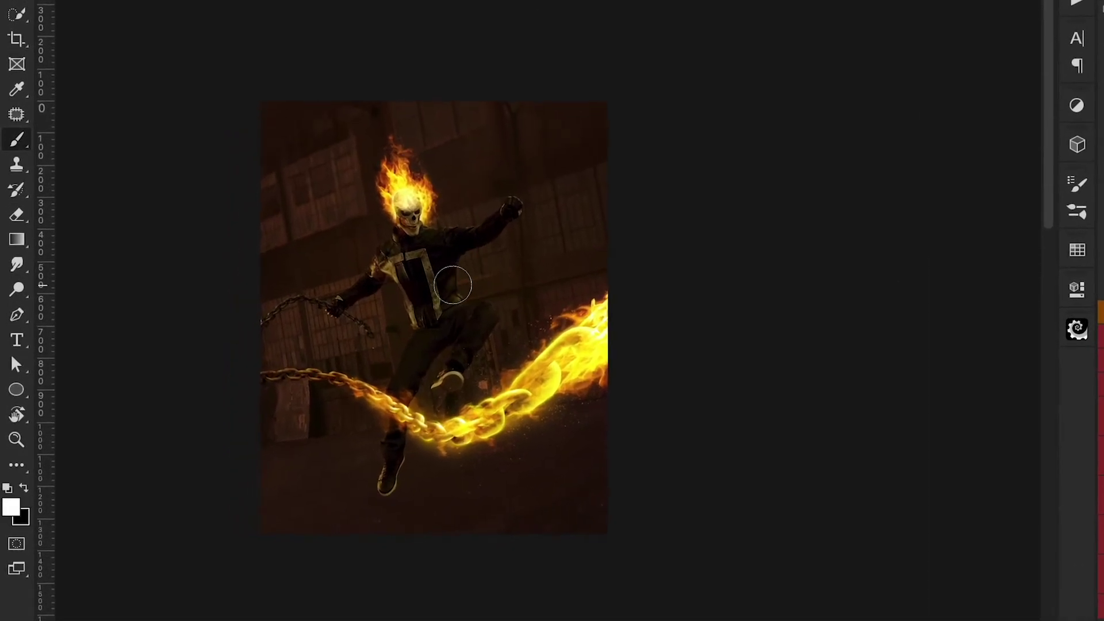
mouse_move(453, 285)
left_mouse_down()
mouse_move(391, 285)
mouse_move(379, 239)
mouse_move(470, 217)
mouse_move(386, 230)
mouse_move(377, 374)
mouse_move(457, 394)
mouse_move(394, 493)
mouse_move(504, 332)
mouse_move(367, 398)
mouse_move(409, 397)
left_mouse_up()
Step: Add a #ffc600 solid color fill above H, clip it to the rider, and set its blend mode to Overlay
left_click(1019, 614)
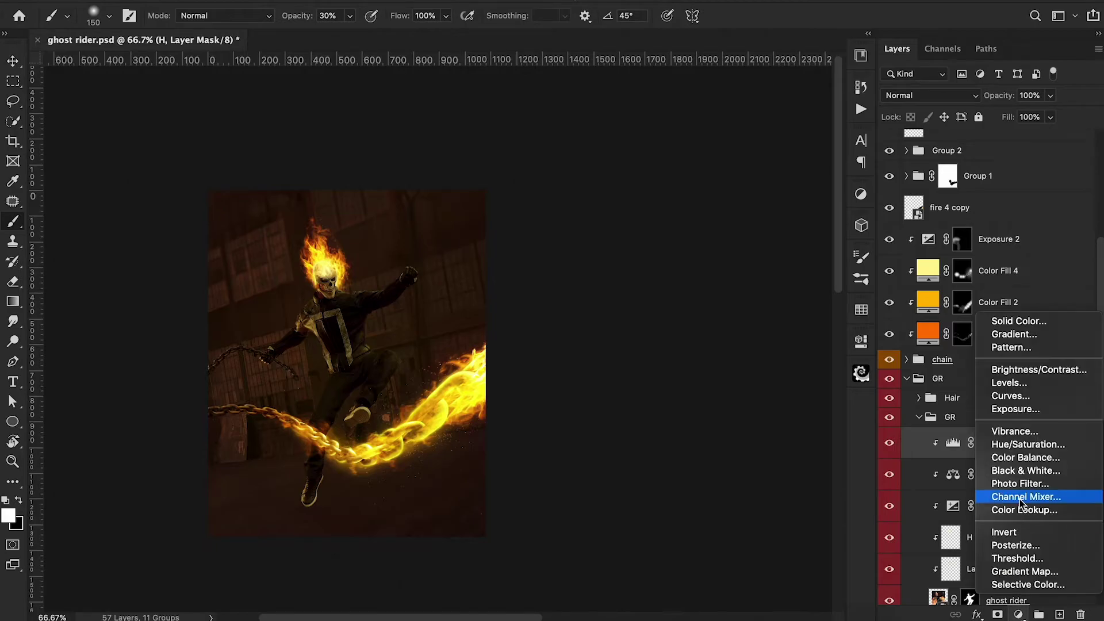
left_click(1018, 321)
left_click(891, 199)
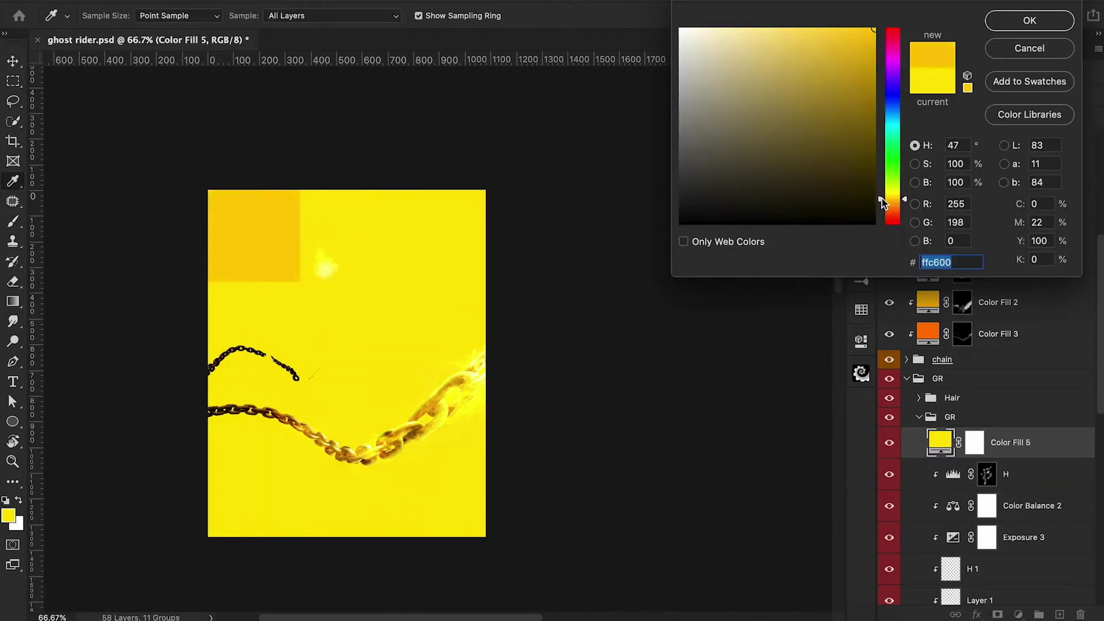
left_click(1044, 20)
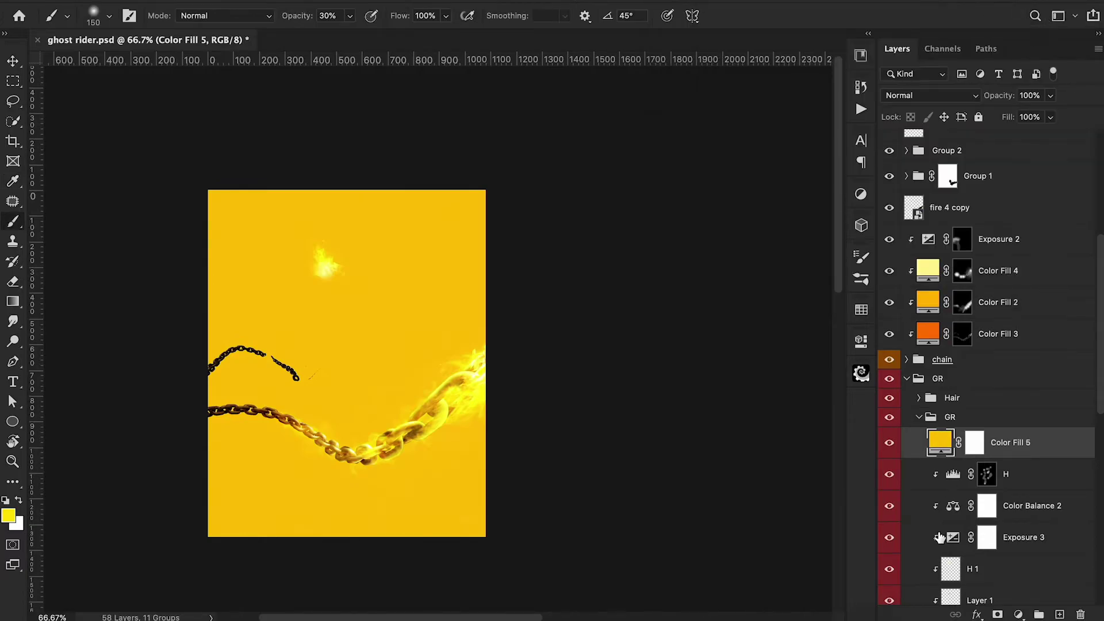
left_click(938, 458, "alt")
left_click(928, 97)
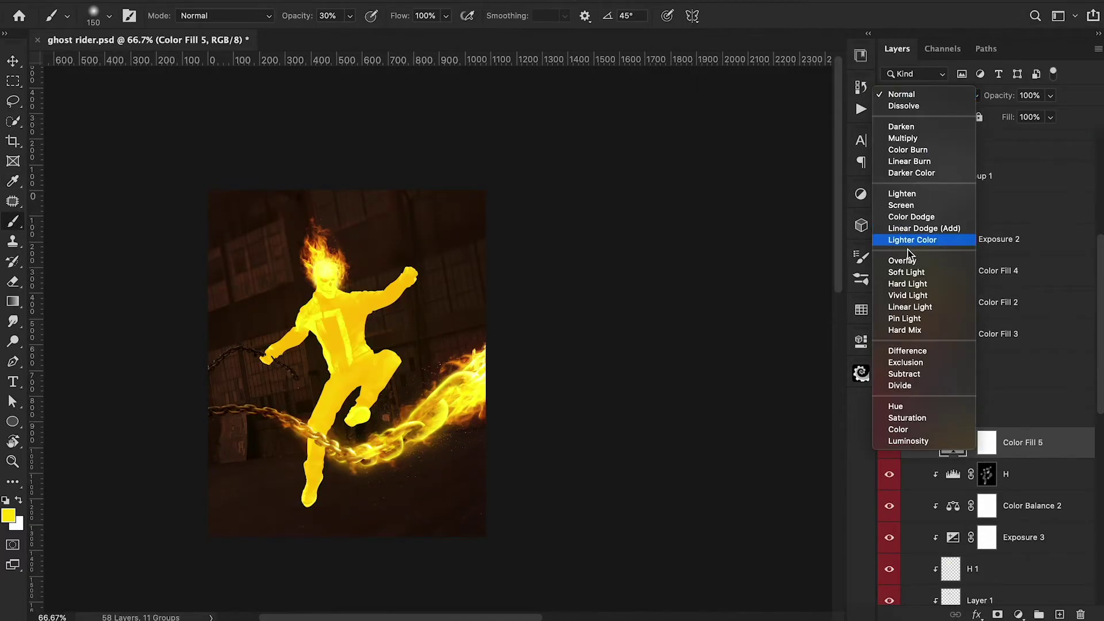
left_click(906, 262)
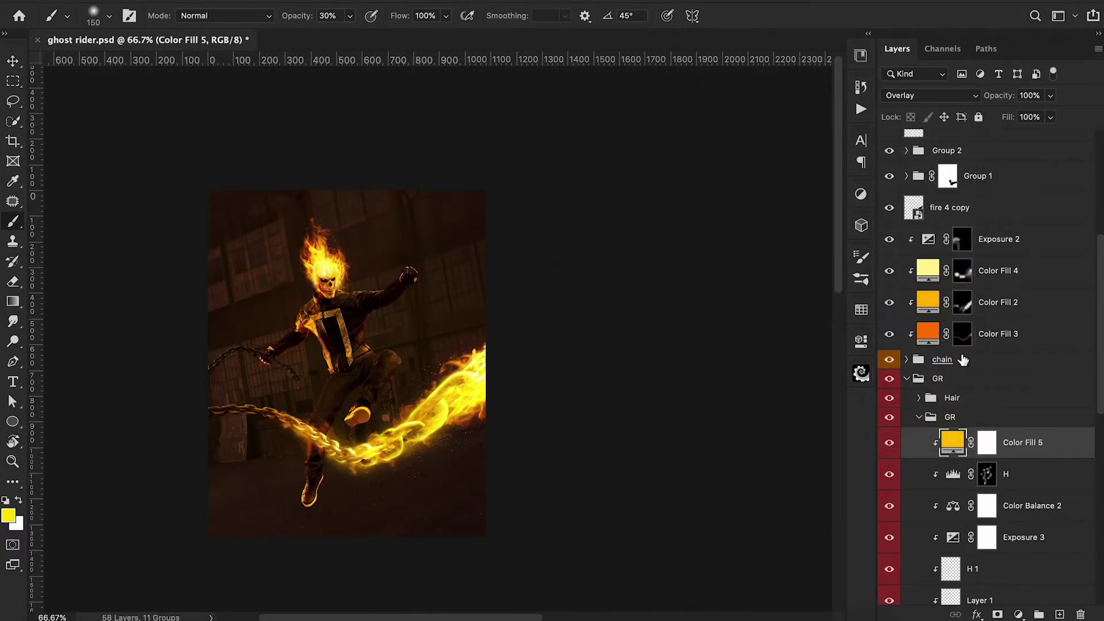
Step: Invert the orange-yellow fill's mask to black and paint fire highlights back onto the rider with a small brush
left_click(986, 441)
key("ctrl+i")
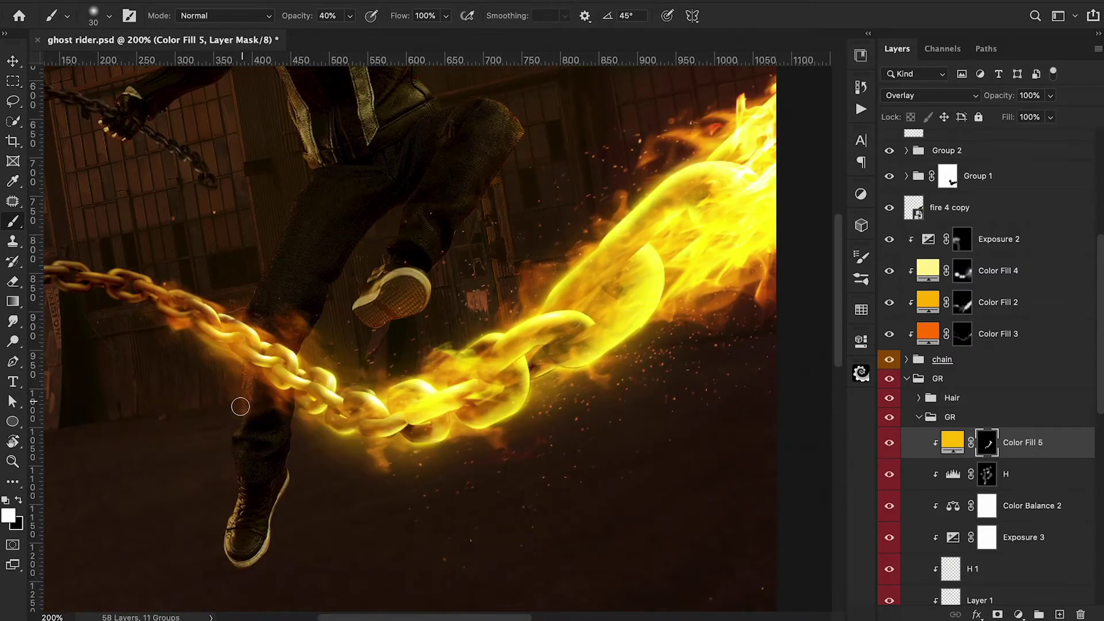
key("bracketleft")
key("bracketleft")
key("bracketleft")
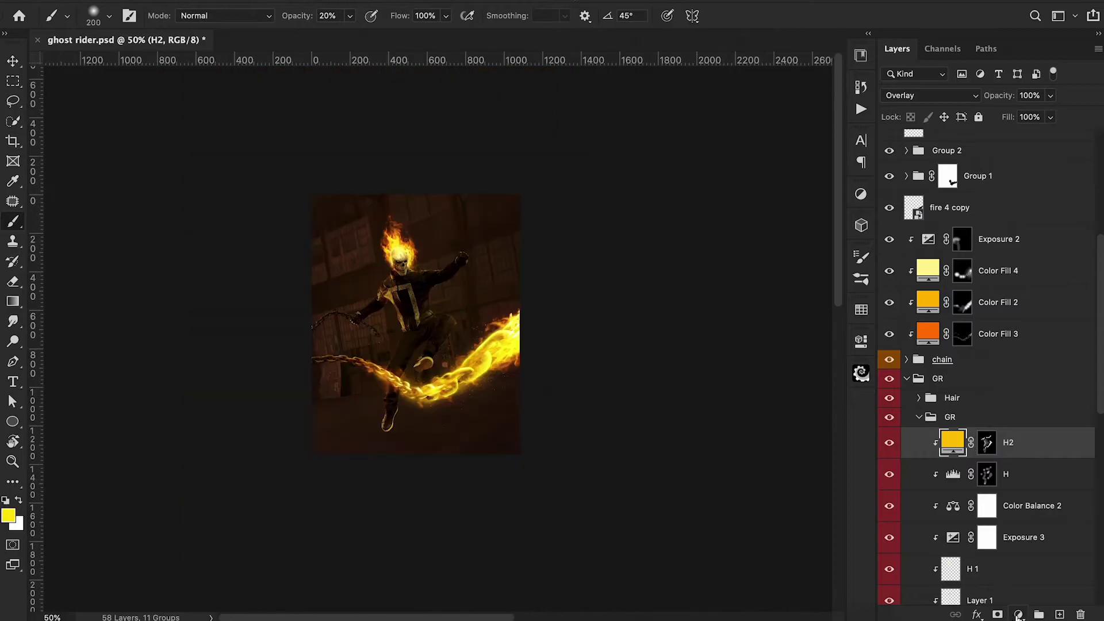
Step: Add a #f9ea6d solid color fill above H2, clip it to the rider, and set its blend mode to Overlay
left_click(1019, 614)
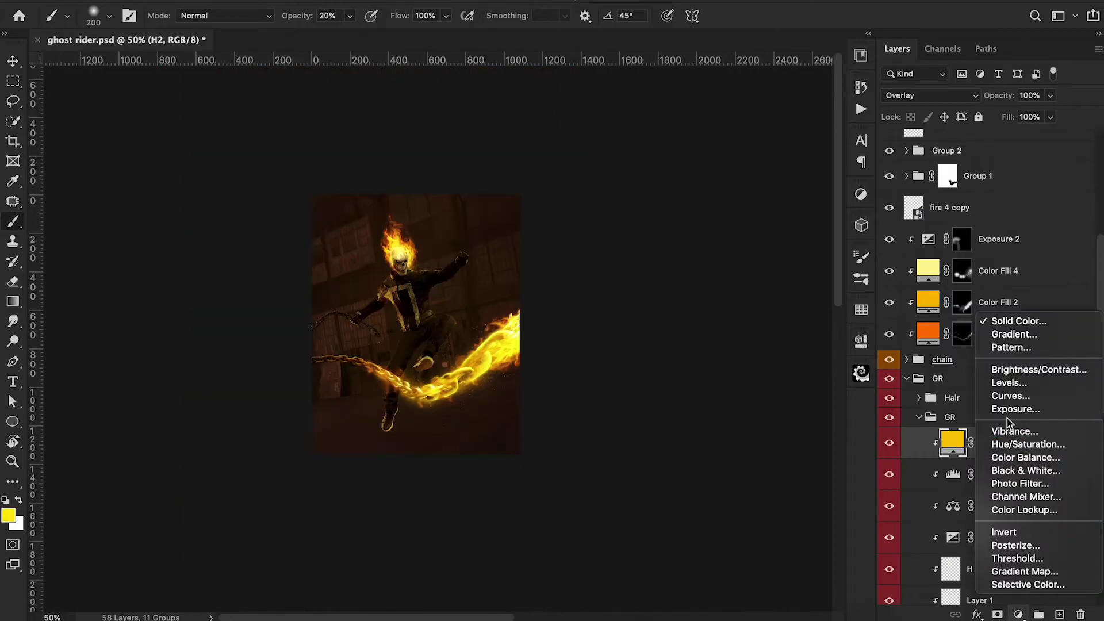
left_click(1006, 325)
left_click(786, 27)
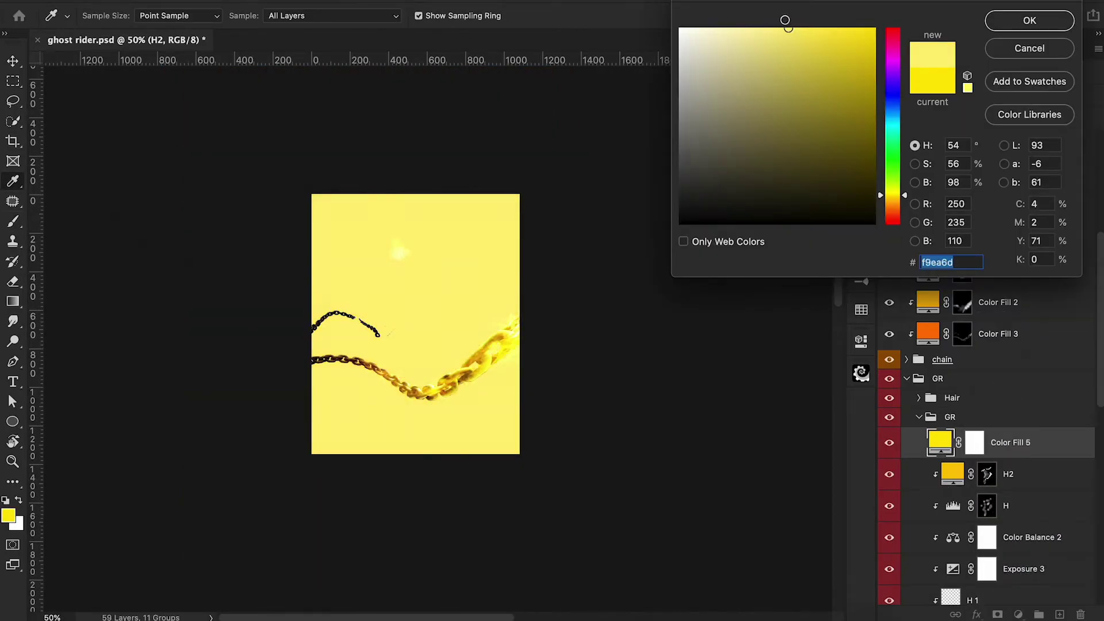
left_click(1029, 20)
left_click(937, 457, "alt")
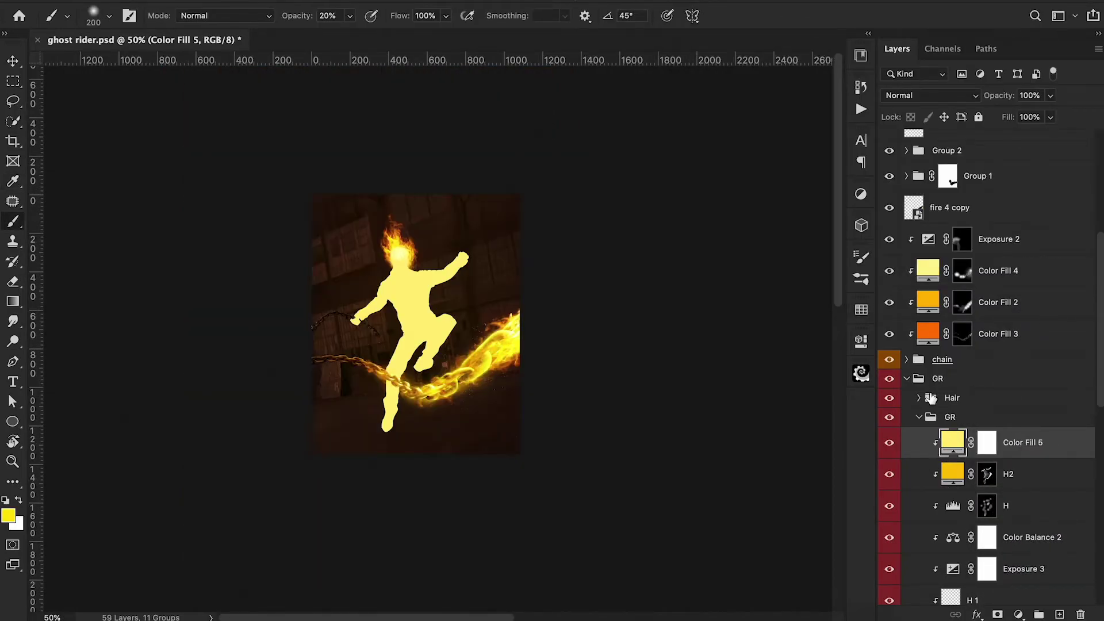
left_click(927, 97)
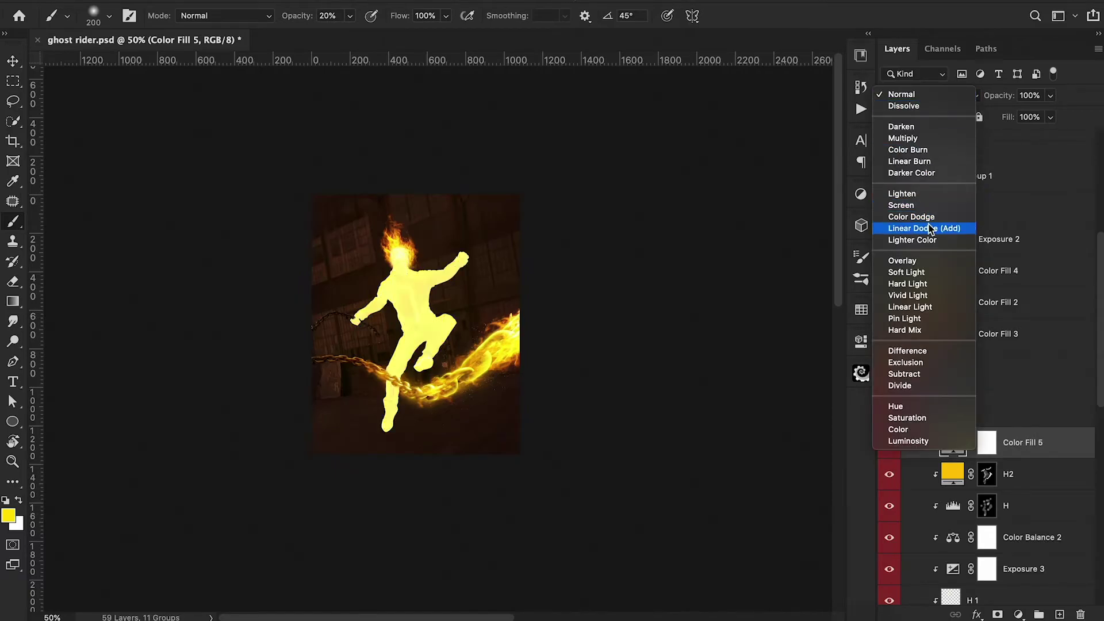
left_click(929, 259)
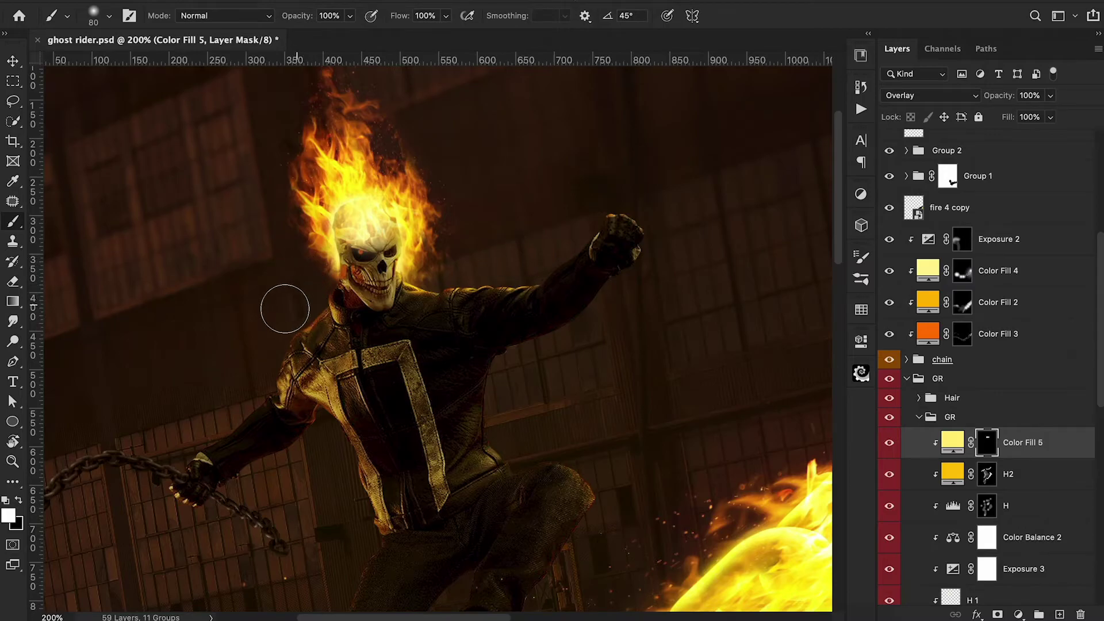
Step: Paint pale yellow highlights on the Color Fill 5 mask around the head, jacket and raised knee, using 10% then 100% brush opacity
key("1")
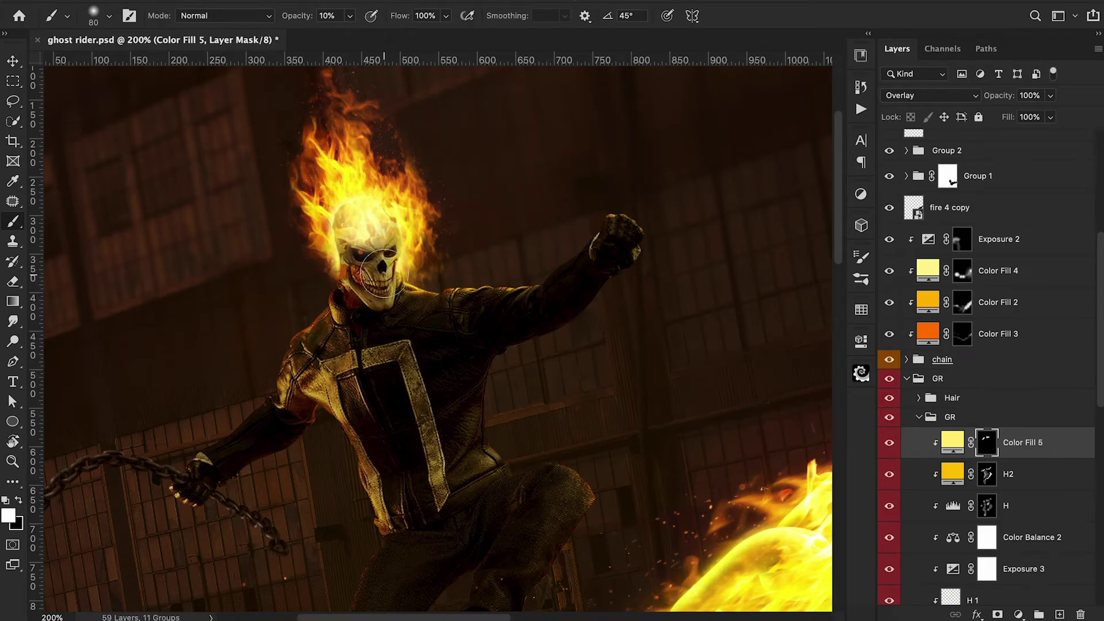
scroll(357, 282, "down", 5)
key("0")
key("bracketleft")
key("bracketleft")
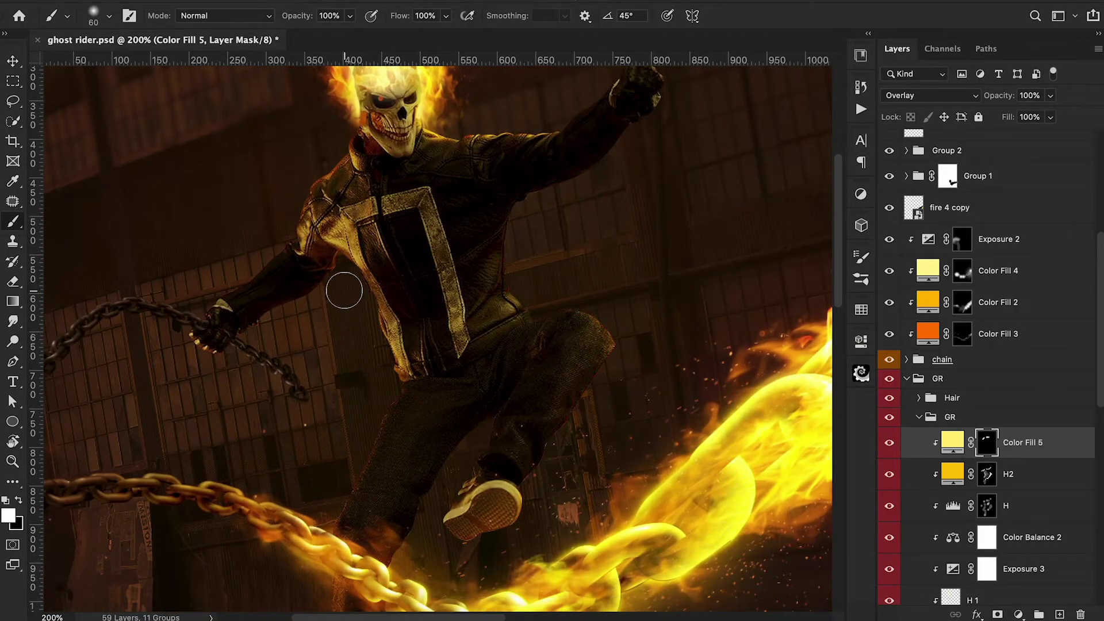
left_click_drag(639, 332, 608, 392)
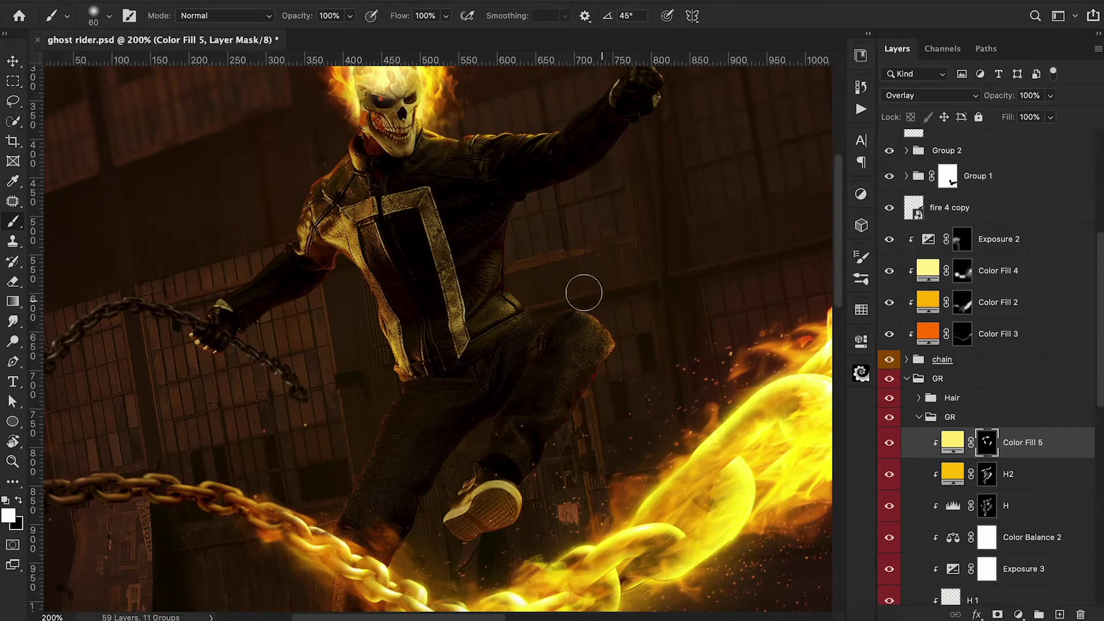
Step: Continue revealing the pale yellow fill along the rider's legs and shoes with the 60 px brush at 100% opacity
scroll(608, 469, "down", 2)
scroll(609, 469, "left", 1)
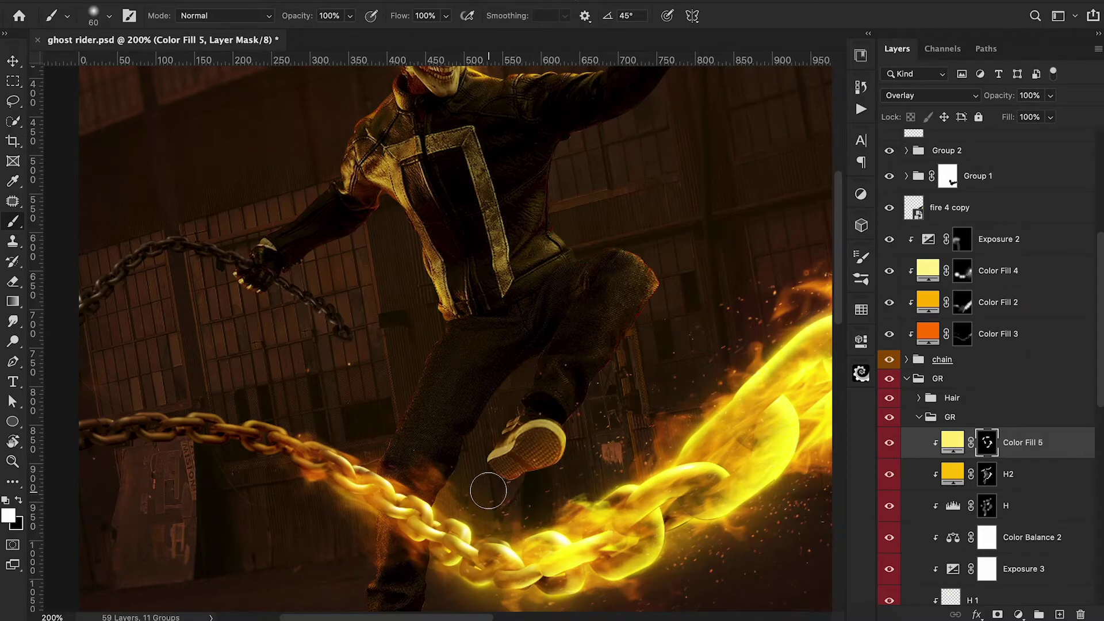
scroll(586, 468, "down", 7)
scroll(586, 469, "left", 1)
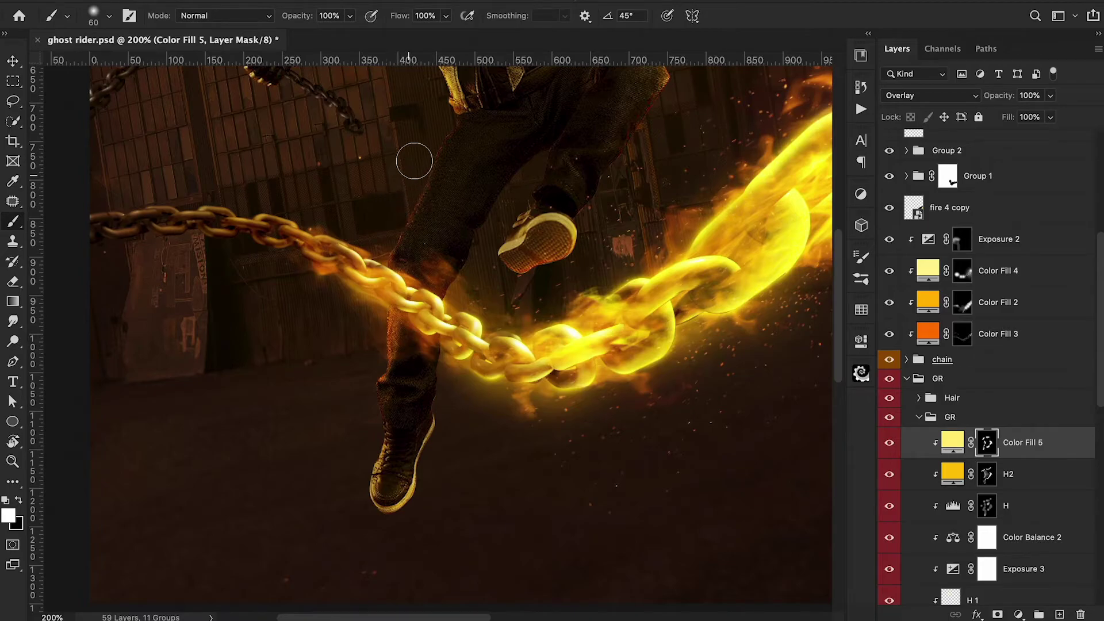
key("super+minus")
scroll(430, 125, "up", 3)
scroll(430, 126, "left", 1)
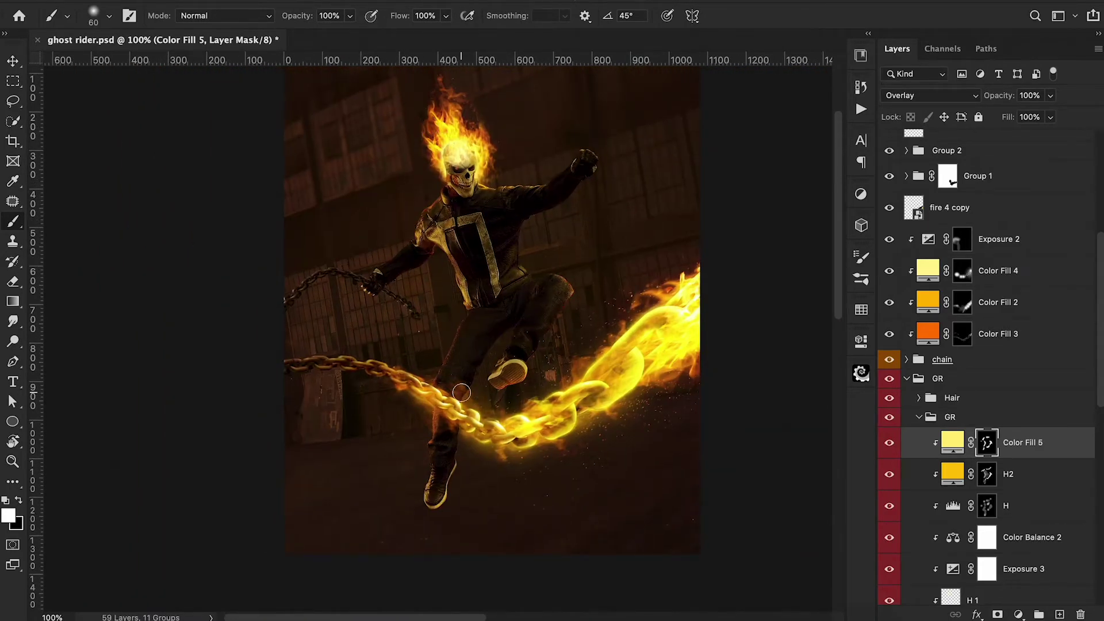
key("super+minus")
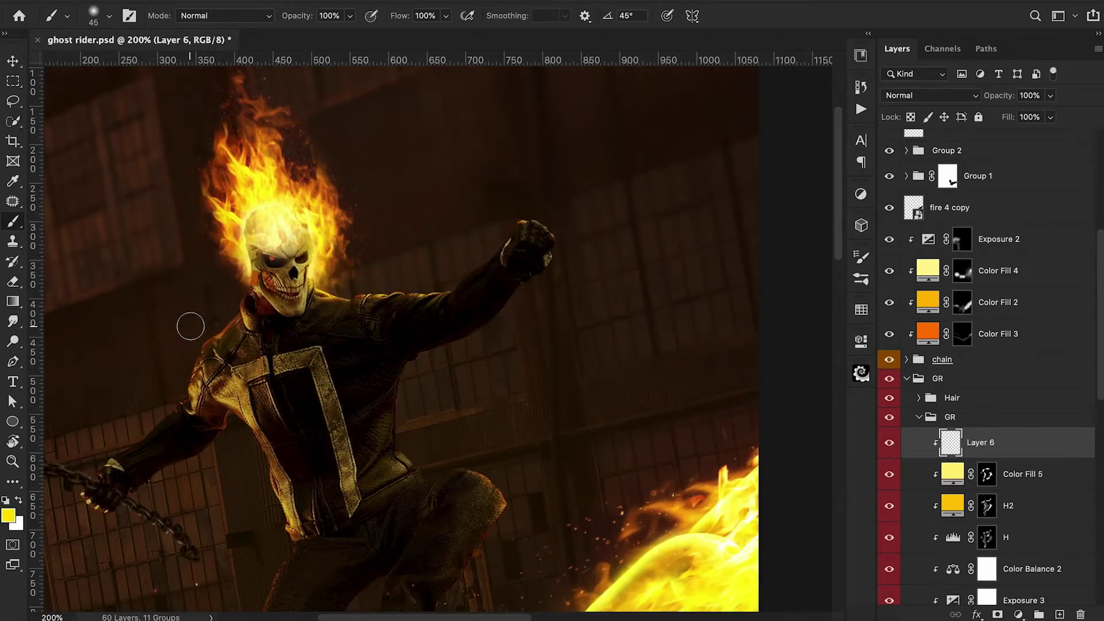
Step: Paint a yellow glow in the skull's eye on Layer 6 and set the layer to Vivid Light
left_click_drag(269, 263, 270, 261)
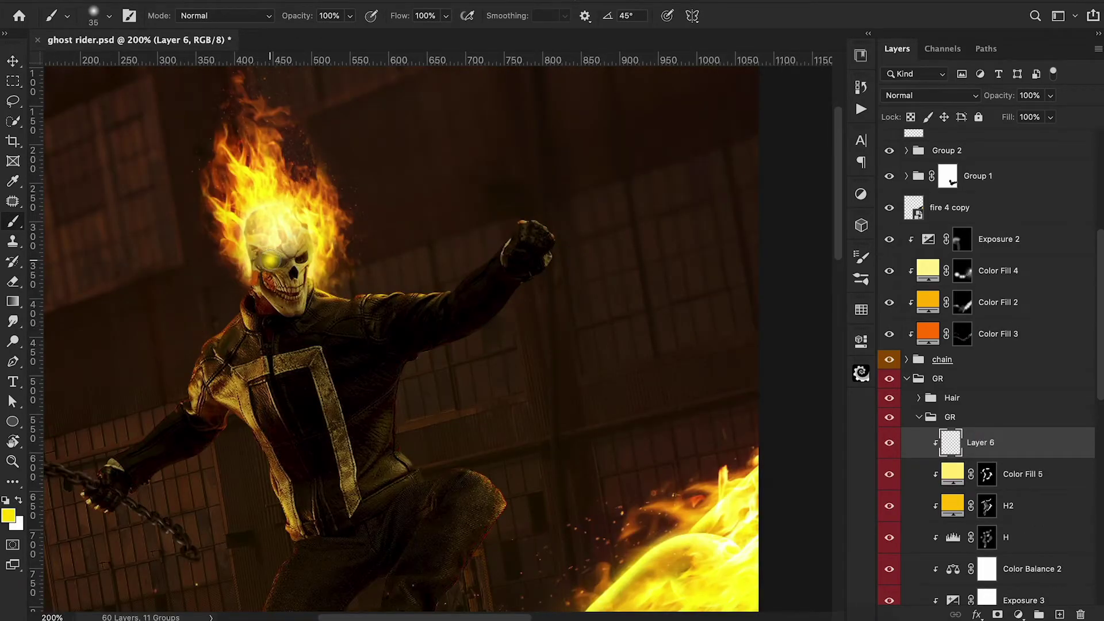
left_click(934, 95)
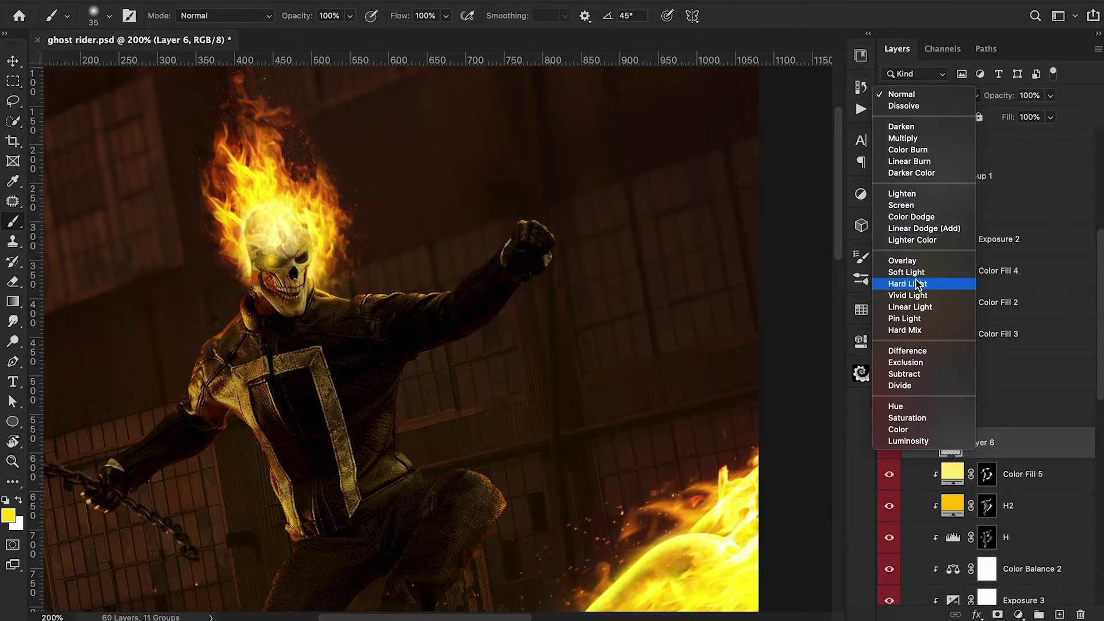
left_click(914, 296)
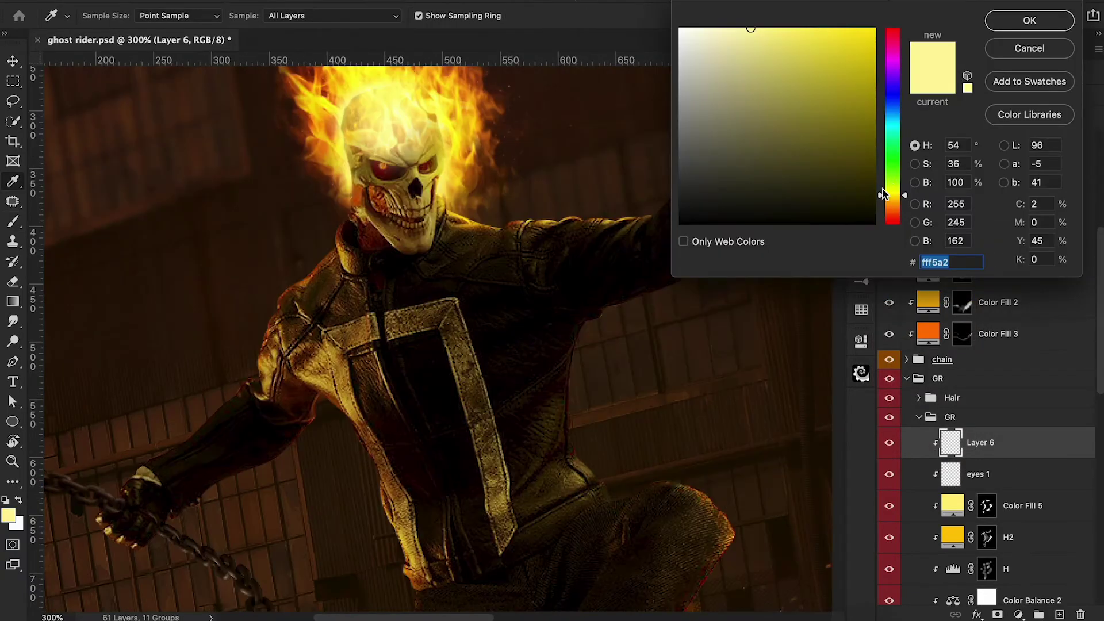
Step: Set the paint colour to #ffa200 and shrink the brush for the eye glow on the new Layer 6
left_click_drag(882, 192, 883, 205)
left_click(874, 29)
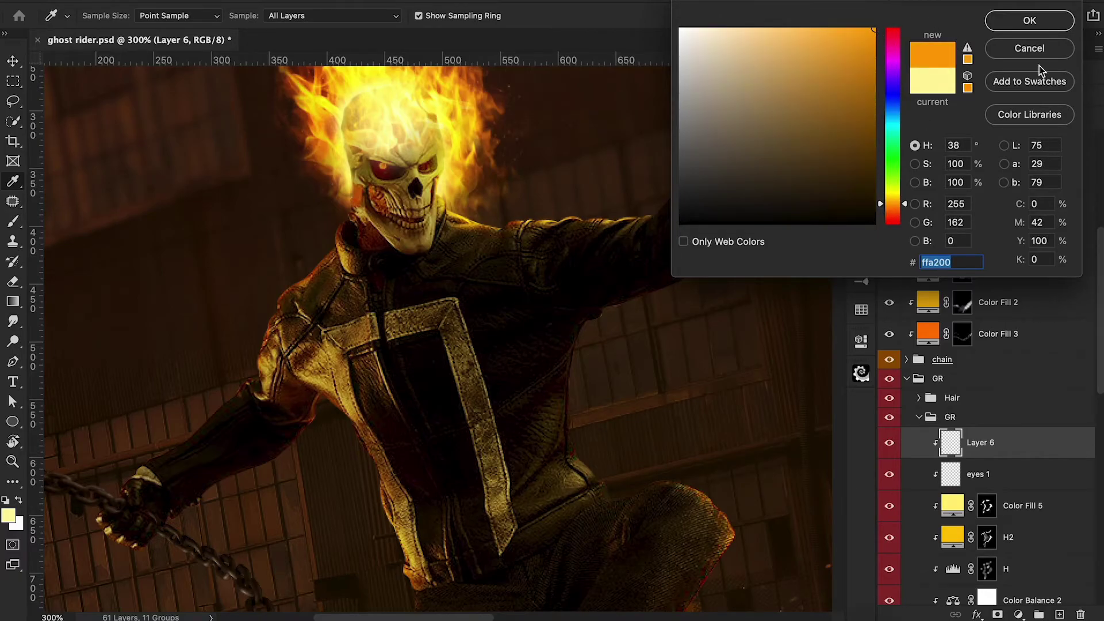
left_click(1035, 27)
key("bracketleft")
key("bracketleft")
key("bracketleft")
key("bracketleft")
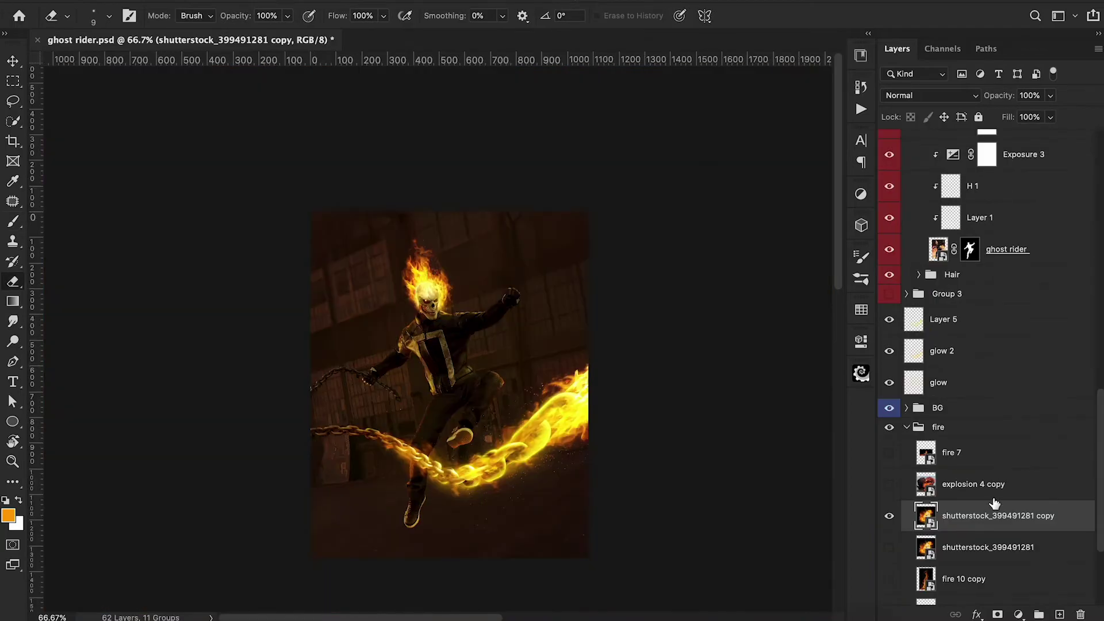
Step: Move shutterstock_399491281 copy to the top of the inner GR group and set its blend mode to Screen
mouse_move(993, 506)
left_mouse_down()
mouse_move(976, 85)
mouse_move(1001, 333)
left_mouse_up()
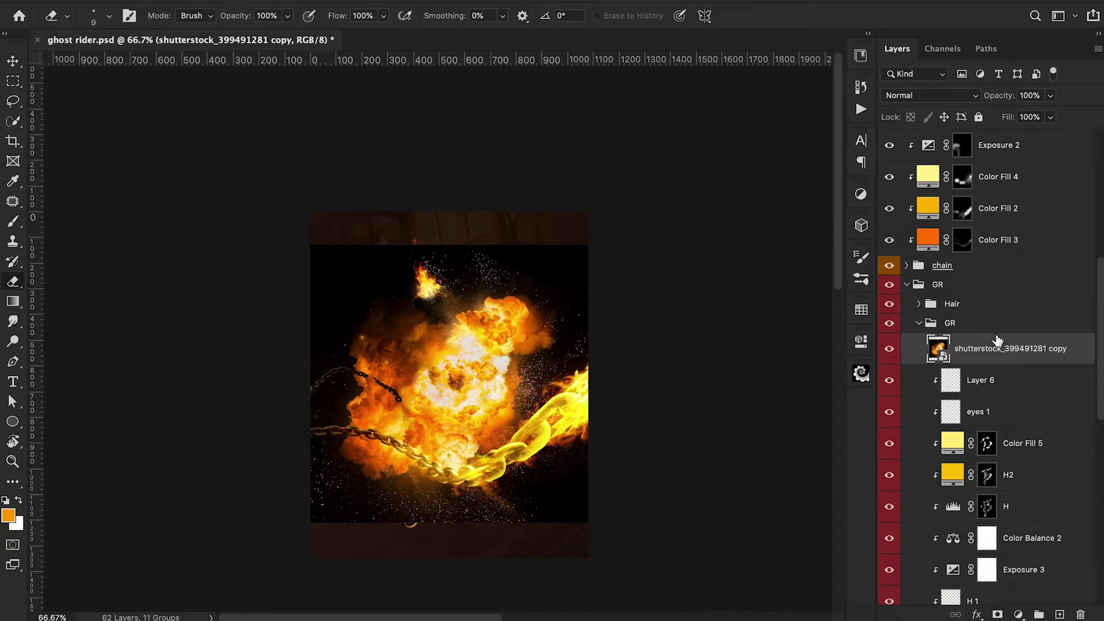
left_click(959, 94)
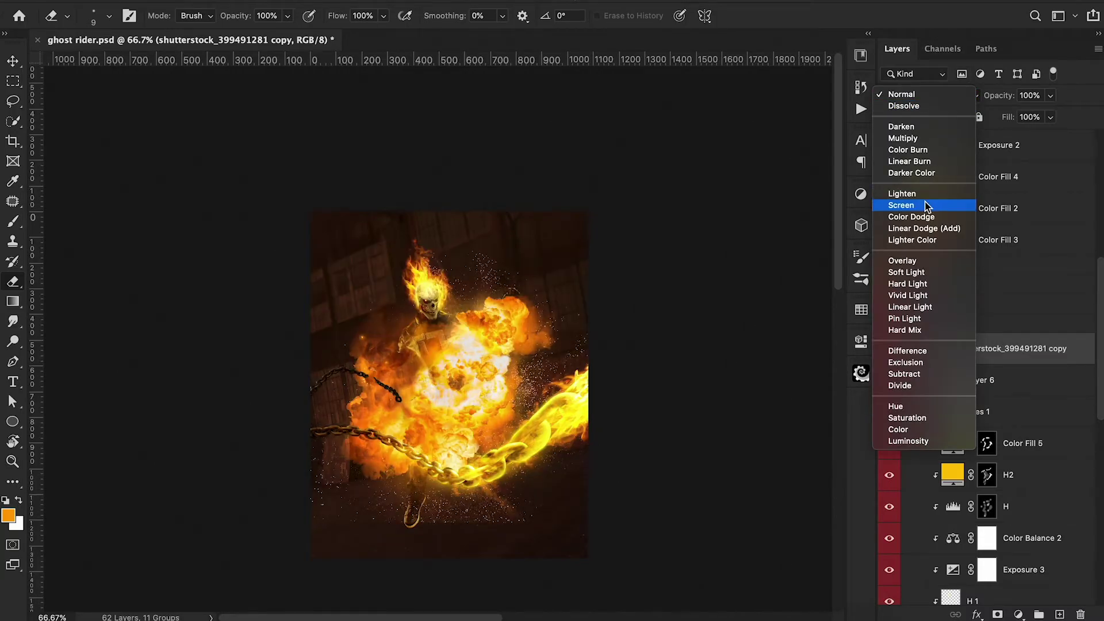
left_click(930, 207)
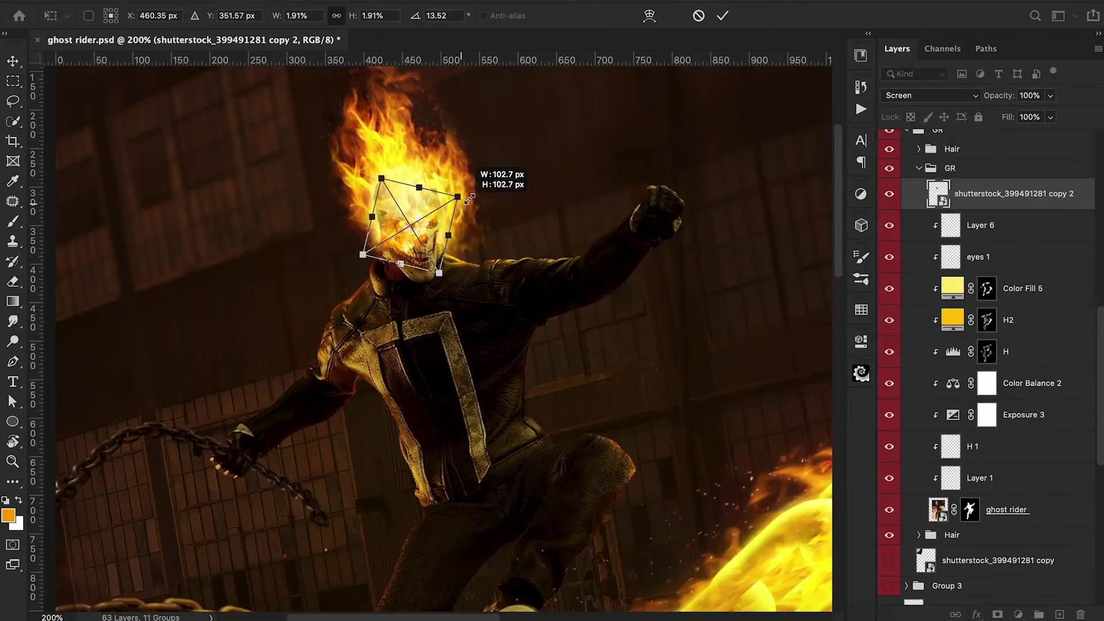
Step: Scale, rotate and position shutterstock_399491281 copy 2 so the explosion glows over the top of the skull
left_click_drag(470, 198, 480, 185)
left_click_drag(409, 246, 406, 200)
left_click_drag(532, 173, 506, 259)
left_click_drag(408, 189, 405, 188)
key("Return")
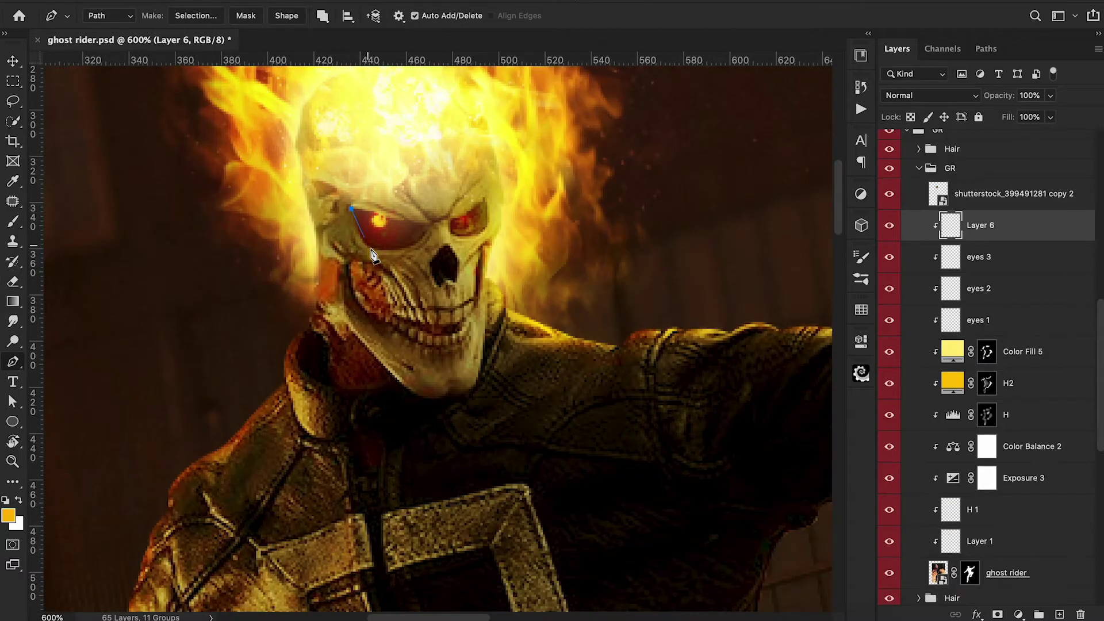
Step: Trace a closed path around the skull's larger eye socket with the Pen tool and convert it to a selection
left_click_drag(371, 250, 382, 250)
left_click(405, 250)
left_click_drag(425, 242, 426, 222)
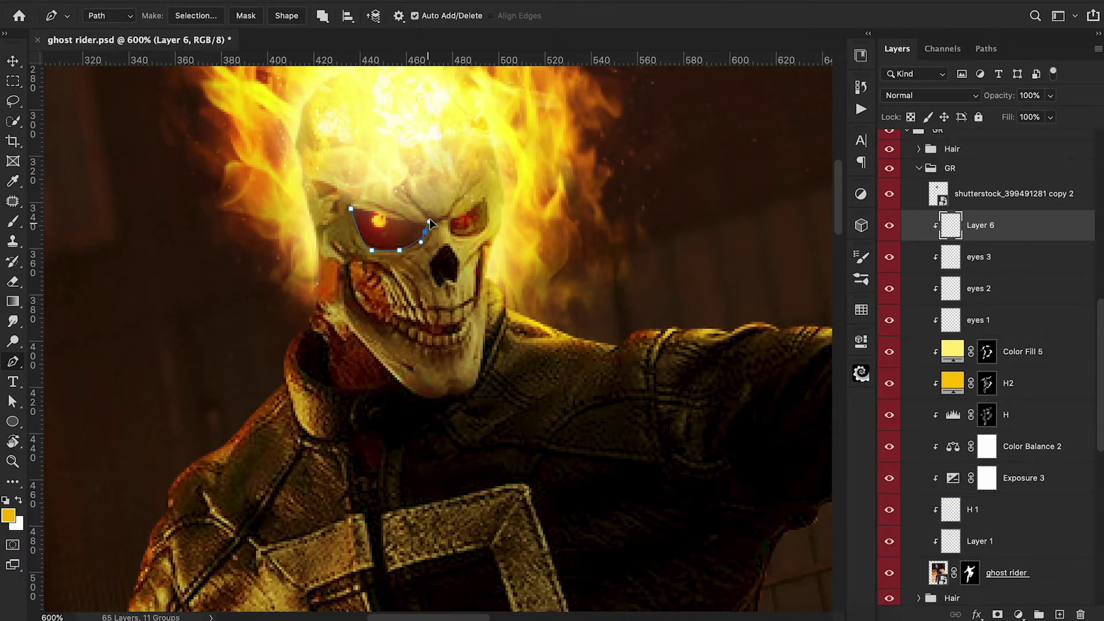
left_click(351, 209)
right_click(382, 225)
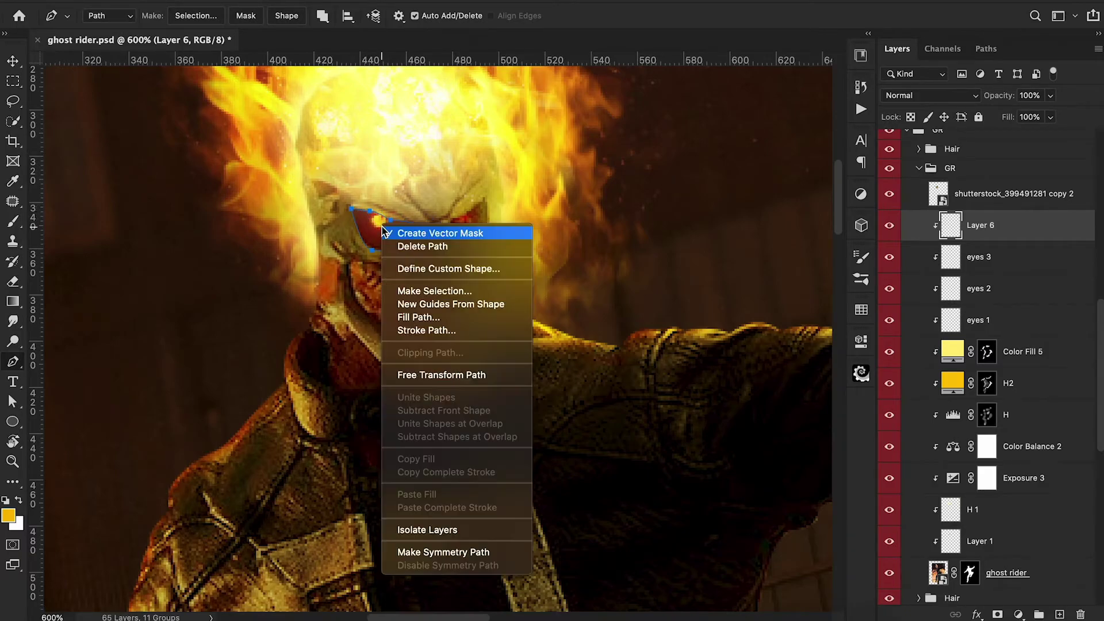
left_click(434, 291)
left_click(635, 213)
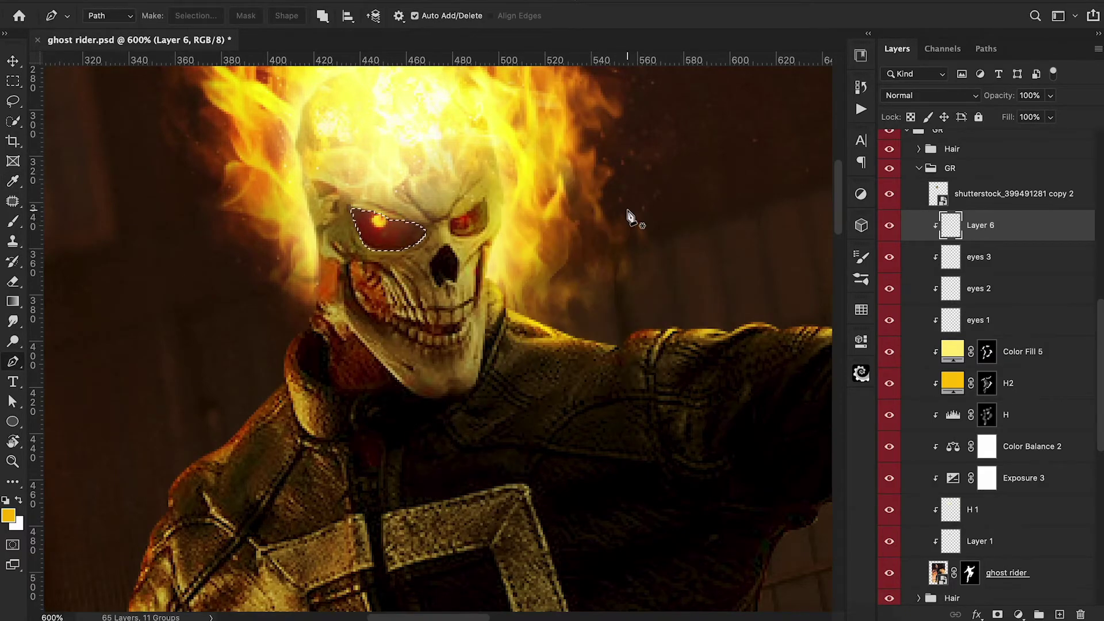
Step: Paint orange light inside the eye-socket selection on Layer 6 with a 6 px brush at 100% opacity, and deselect
key("b")
key("0")
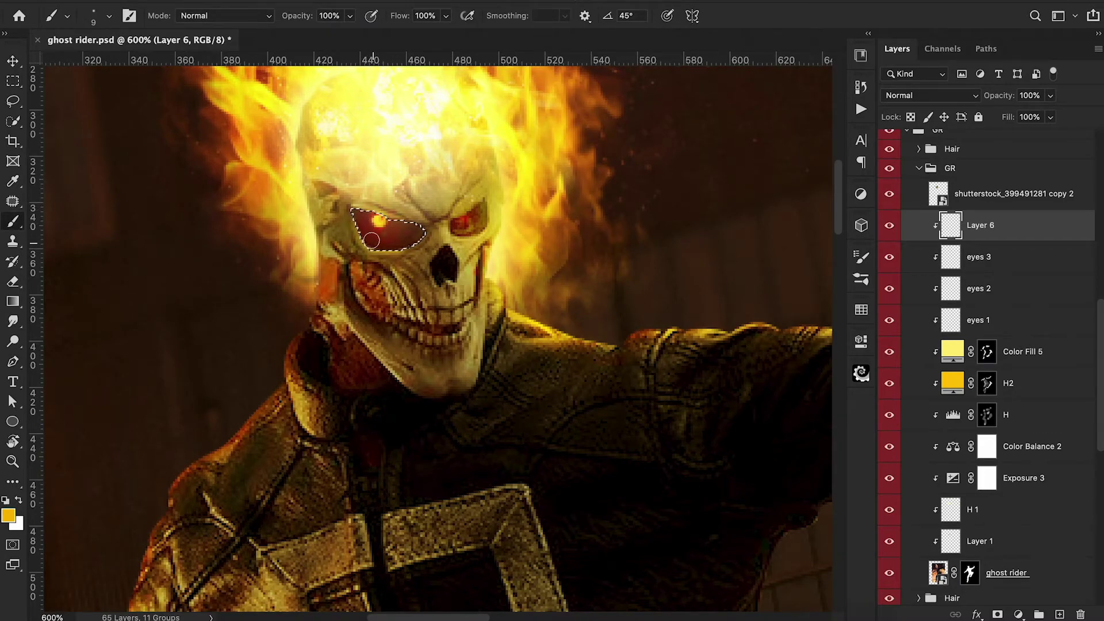
key("bracketleft")
key("bracketleft")
key("bracketleft")
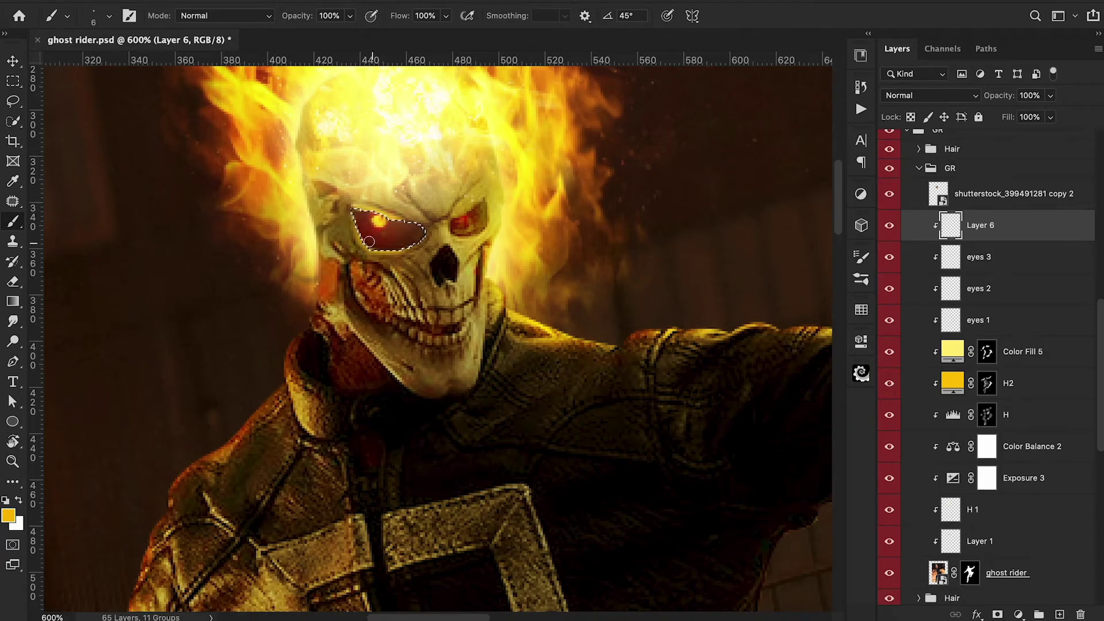
key("ctrl+d")
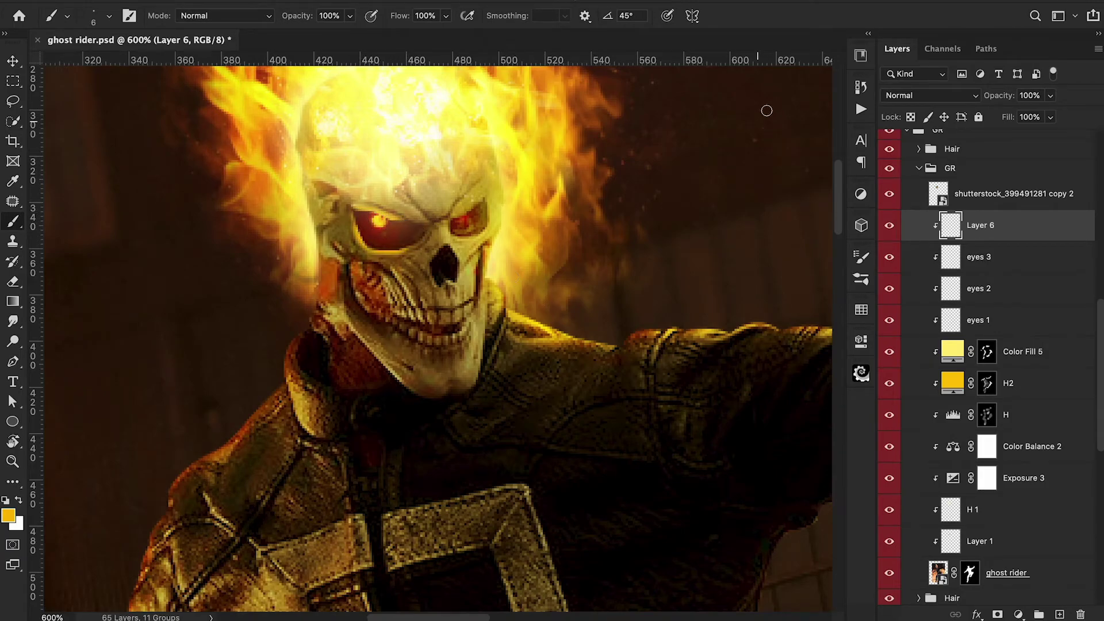
Step: Set Layer 6 to Overlay and paint amber light onto the skull's face with a small brush at 30% opacity
left_click(930, 95)
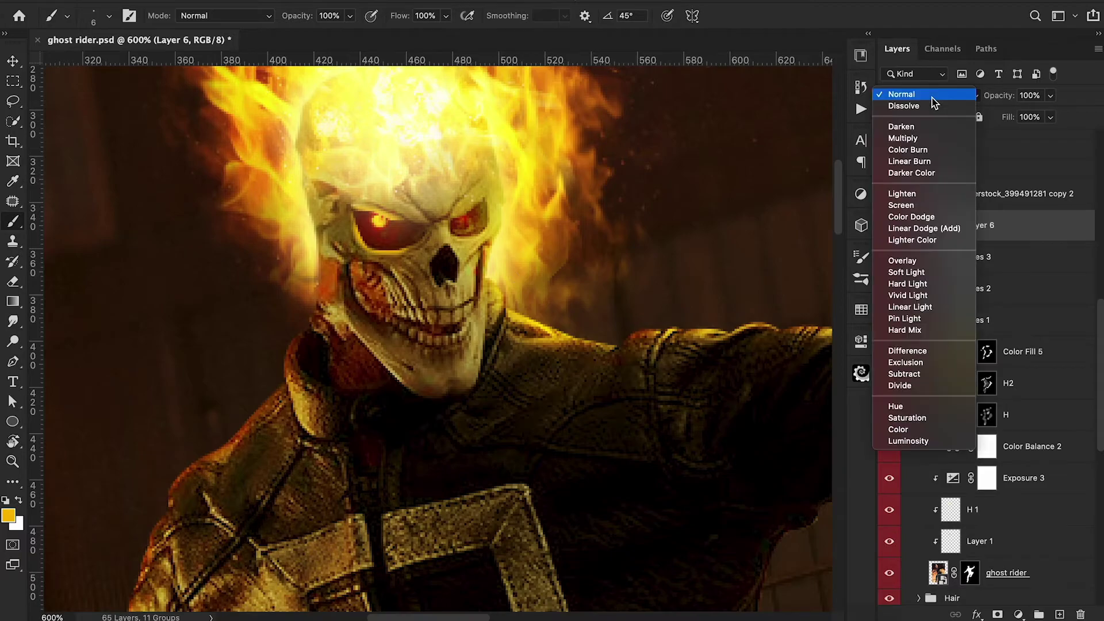
left_click(928, 262)
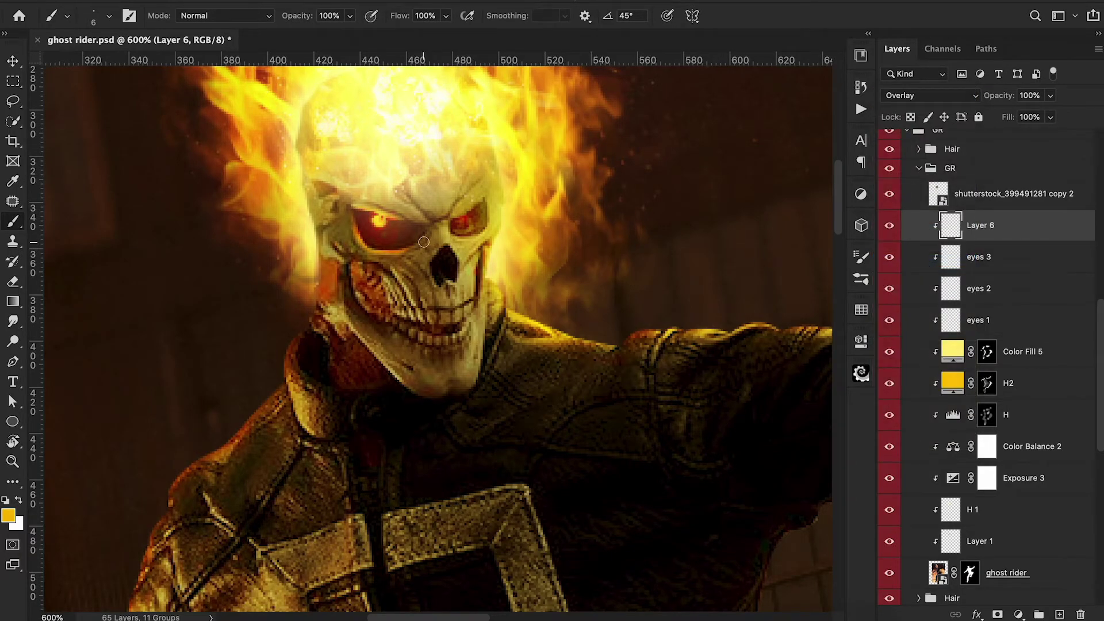
left_click_drag(423, 236, 410, 243)
key("bracketleft")
key("bracketleft")
key("bracketleft")
key("bracketleft")
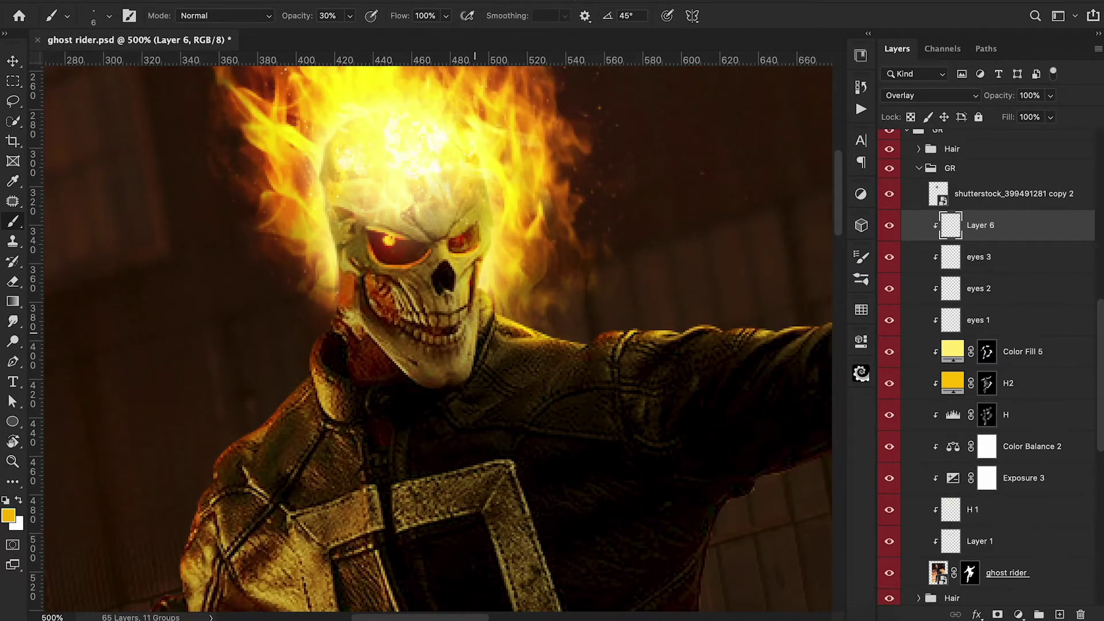
left_click_drag(473, 352, 460, 372)
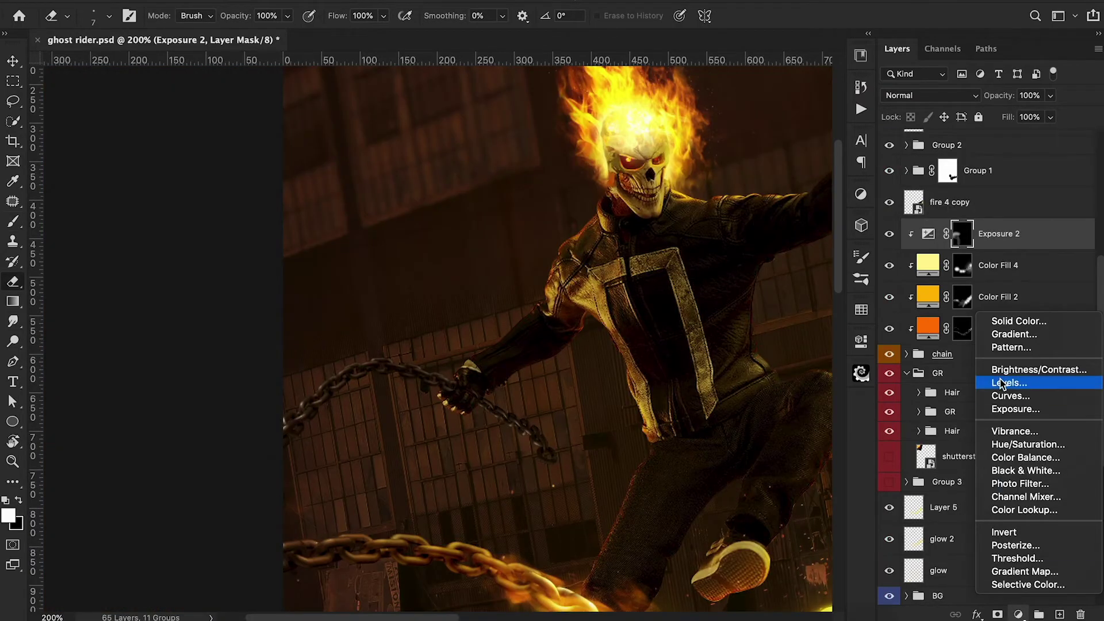
Step: Add an amber Solid Color fill above Exposure 2, clip it to the chain group and set it to Overlay
left_click(1014, 321)
left_click(1029, 20)
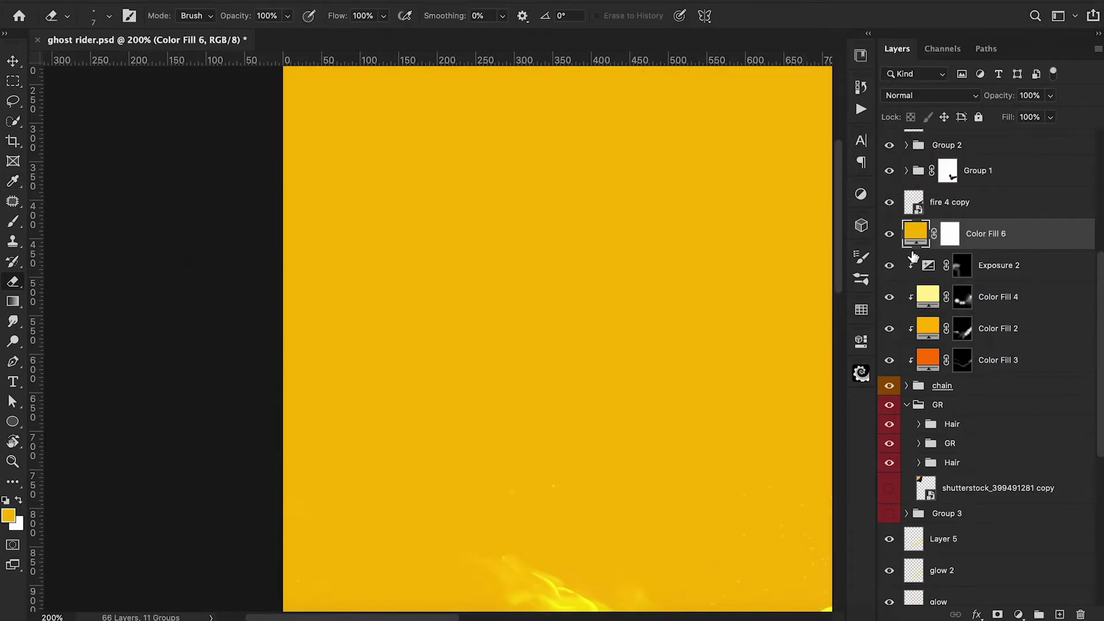
left_click(913, 249, "alt")
left_click(959, 97)
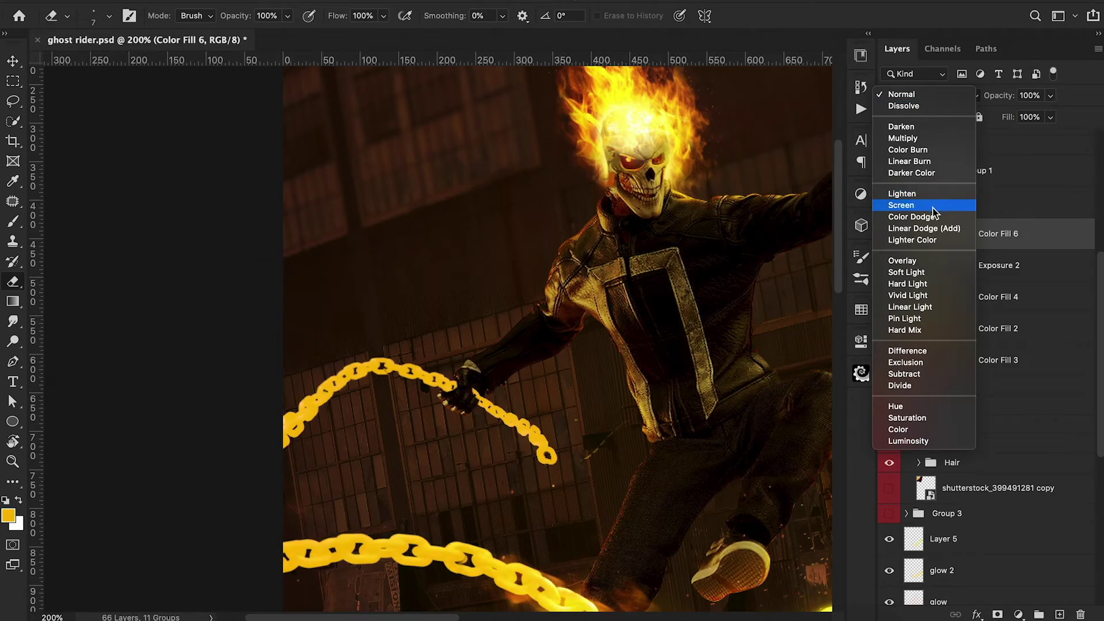
left_click(934, 260)
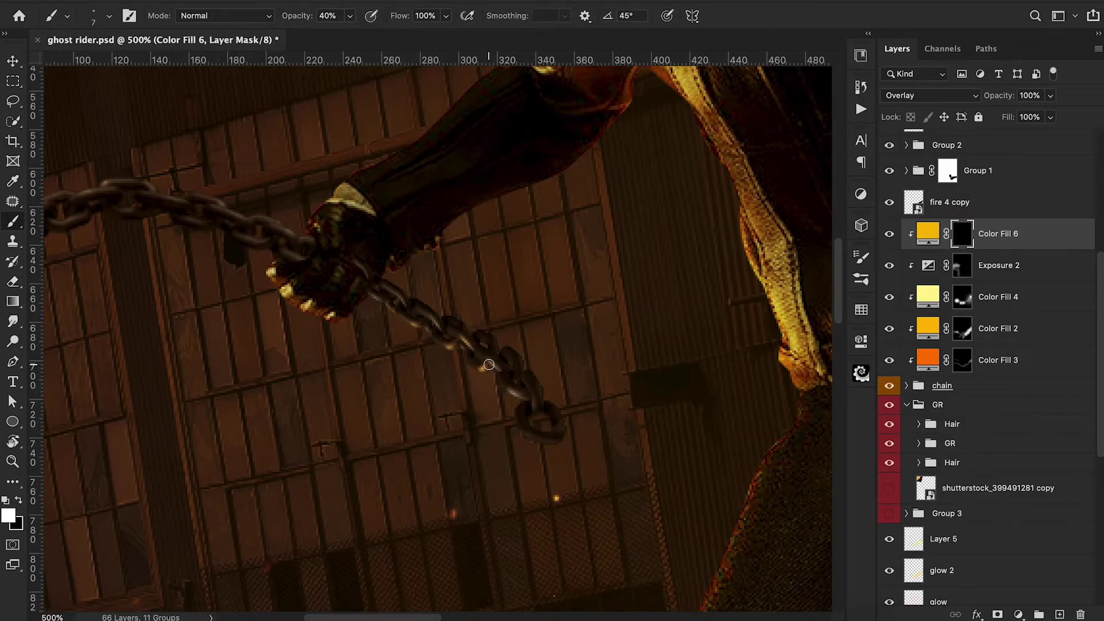
Step: Paint white on the Color Fill 6 mask along the upper chain at 10% brush opacity to reveal subtle amber highlights
key("1")
scroll(494, 377, "left", 5)
scroll(493, 378, "up", 1)
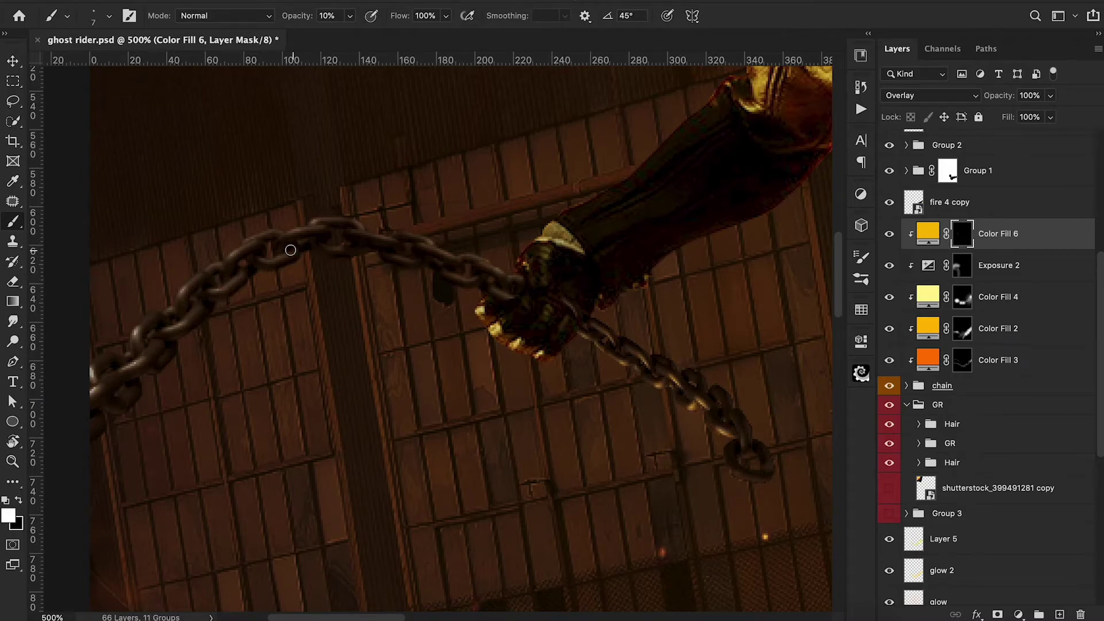
key("ctrl+1")
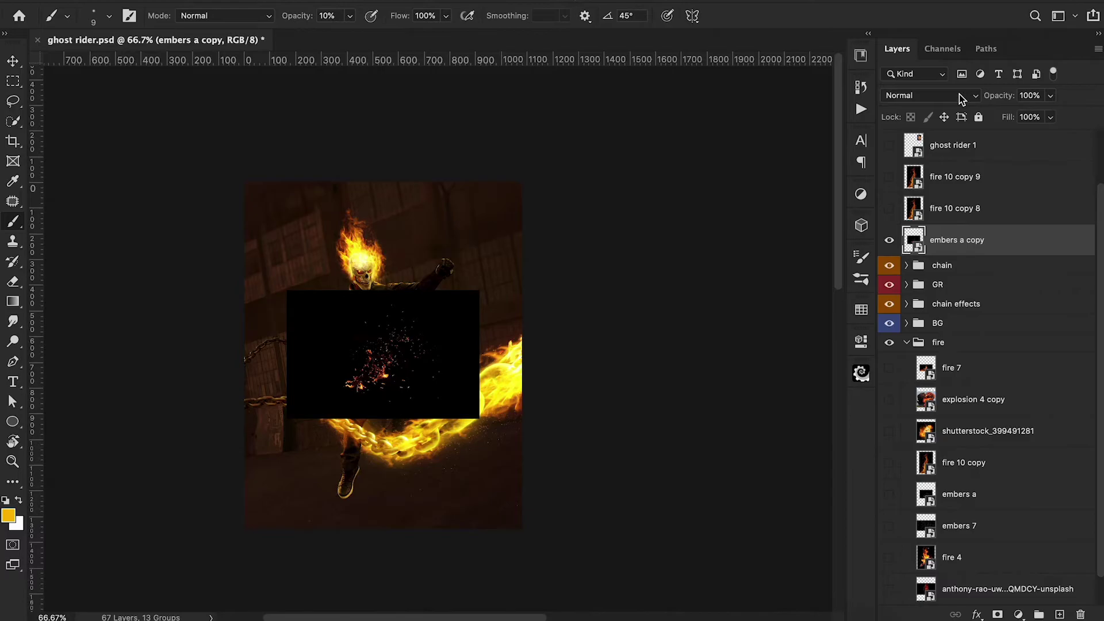
Step: Set embers a copy to Screen, and scale, rotate and position it over the burning end of the chain
left_click(960, 94)
left_click(926, 204)
key("ctrl+t")
left_click_drag(479, 290, 520, 258)
left_click_drag(597, 267, 578, 229)
left_click_drag(454, 341, 684, 340)
left_click_drag(519, 311, 535, 411)
key("Return")
Step: Duplicate embers a copy, rotate it to about 25° and place the duplicate beneath the curve of the burning chain
key("ctrl+j")
key("ctrl+t")
left_click_drag(722, 439, 691, 567)
left_click_drag(539, 476, 561, 469)
left_click_drag(712, 504, 687, 561)
left_click_drag(543, 479, 470, 486)
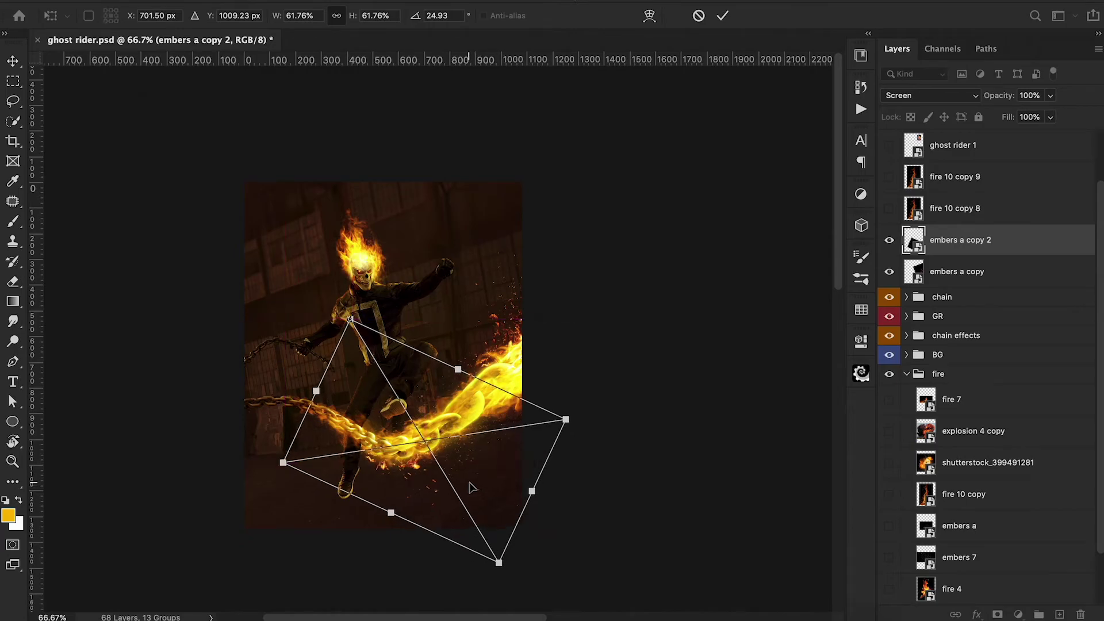
key("Return")
Step: Duplicate embers 7 above embers a copy 2, make it visible and set its blend mode to Screen
left_click_drag(959, 557, 949, 181, "alt")
left_click(890, 178)
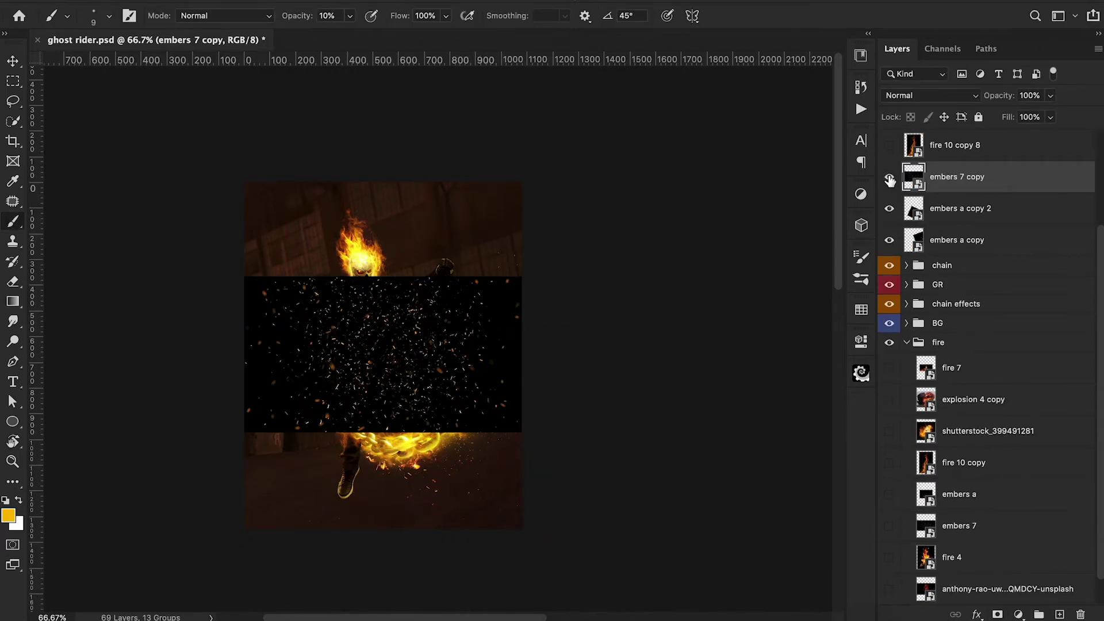
left_click(927, 95)
left_click(919, 206)
Step: Scale embers 7 copy to about 66%, rotate it to about -41° and position it around the burning chain
key("super+t")
left_click_drag(455, 369, 507, 414)
left_click_drag(601, 423, 593, 298)
left_click_drag(490, 429, 512, 466)
left_click_drag(616, 407, 645, 410)
left_click_drag(538, 434, 539, 411)
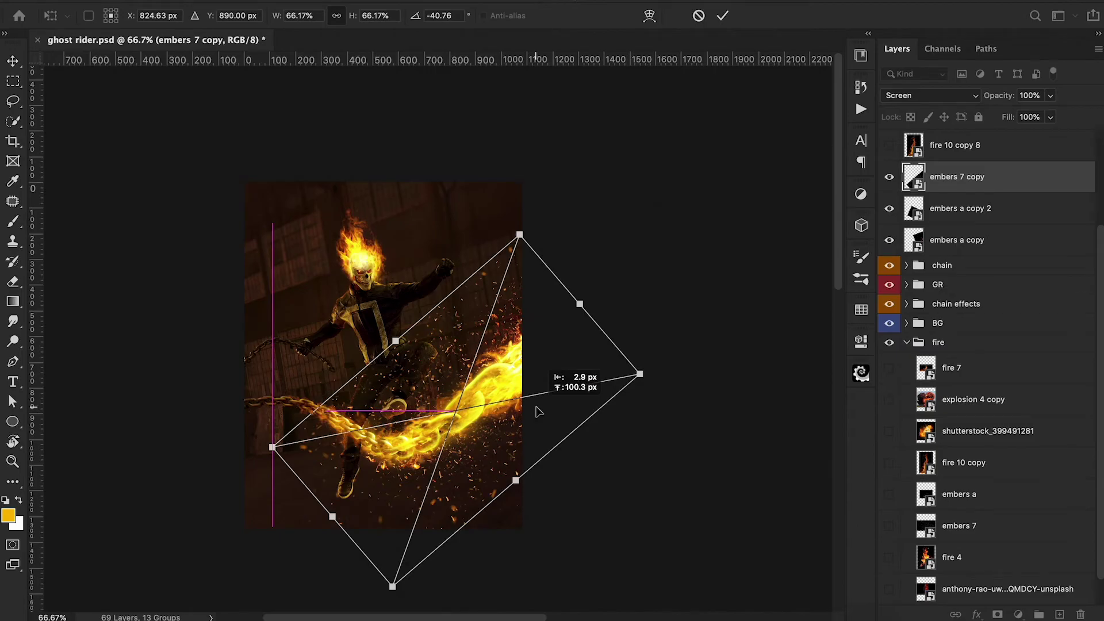
key("Return")
Step: Apply a Gaussian Blur with a 1.3-pixel radius to embers 7 copy
left_click(358, 1)
mouse_move(369, 153)
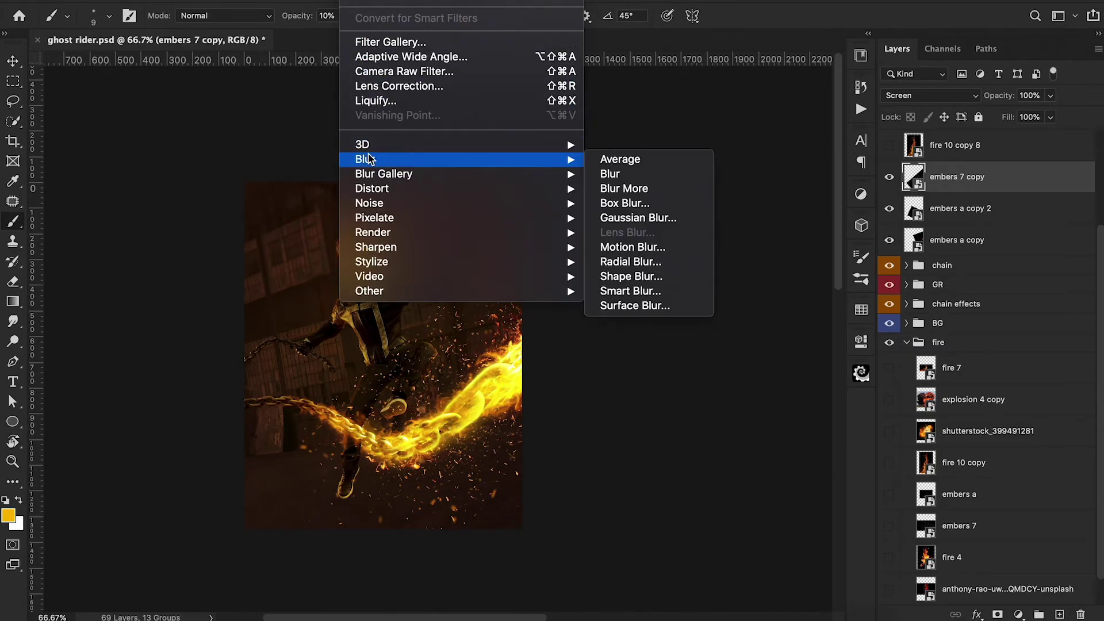
left_click(602, 217)
left_click_drag(682, 352, 687, 353)
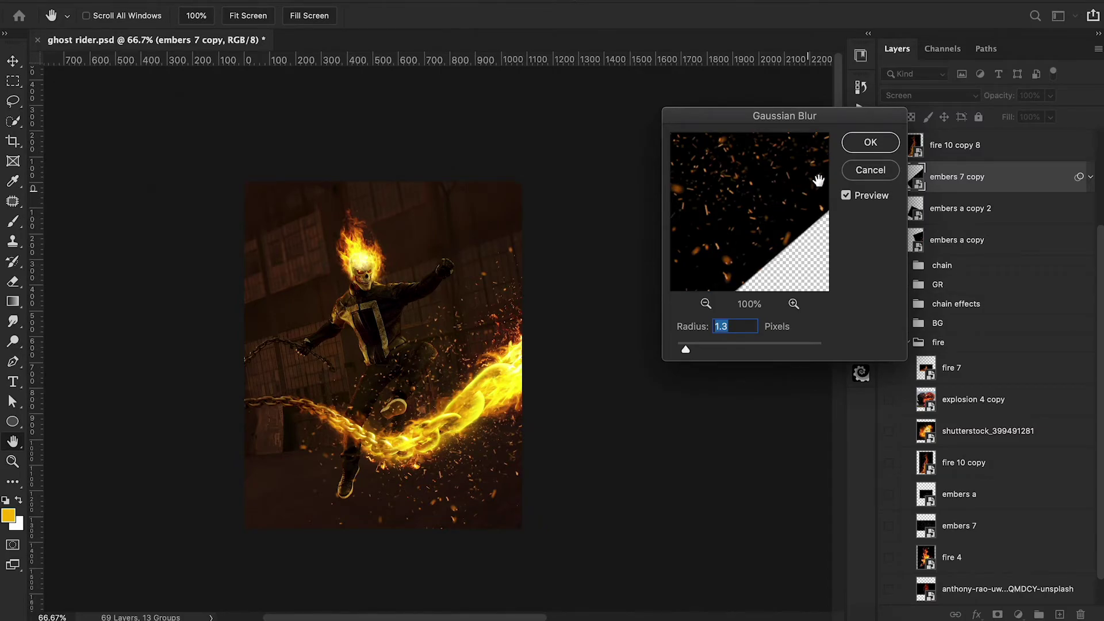
left_click(868, 144)
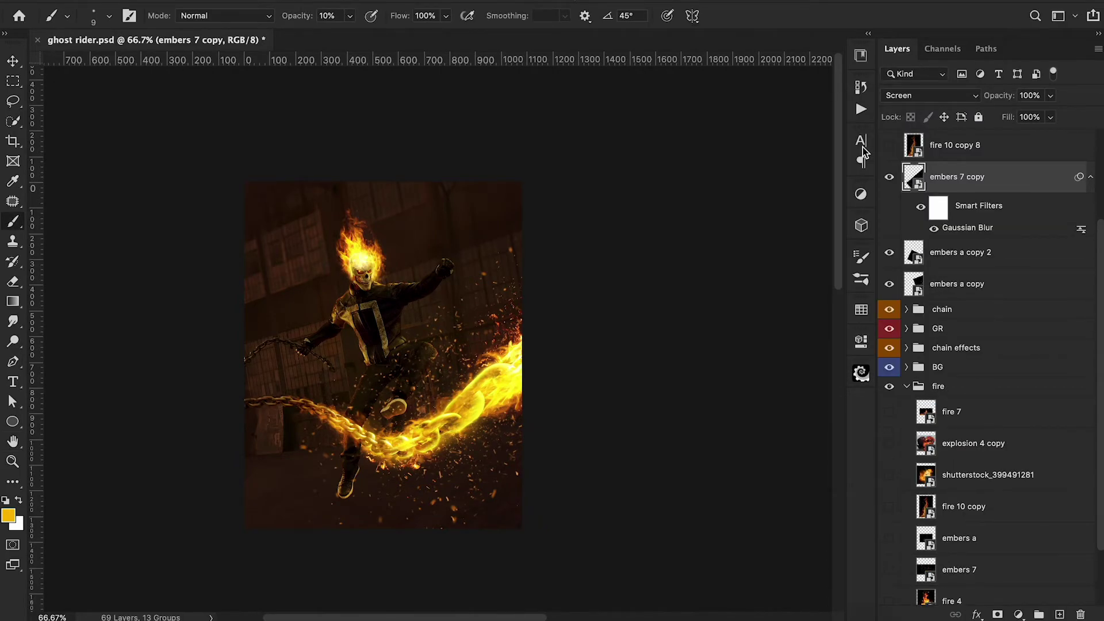
Step: Add an inverted black mask to embers 7 copy and reveal scattered embers with a large white particle brush
left_click(998, 614)
key("ctrl+i")
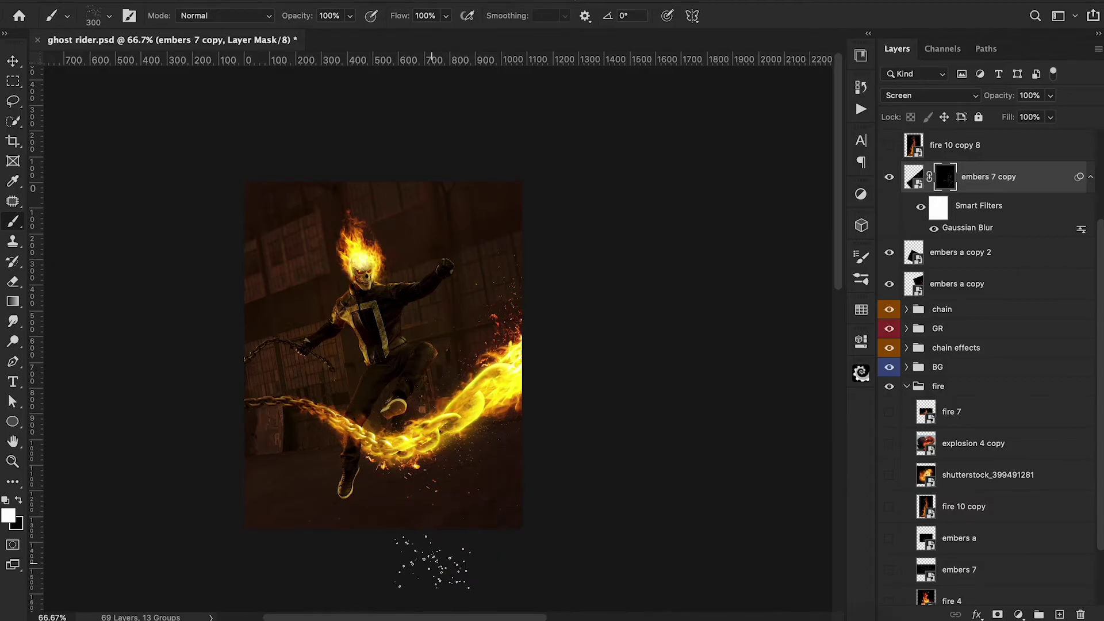
key("bracketright")
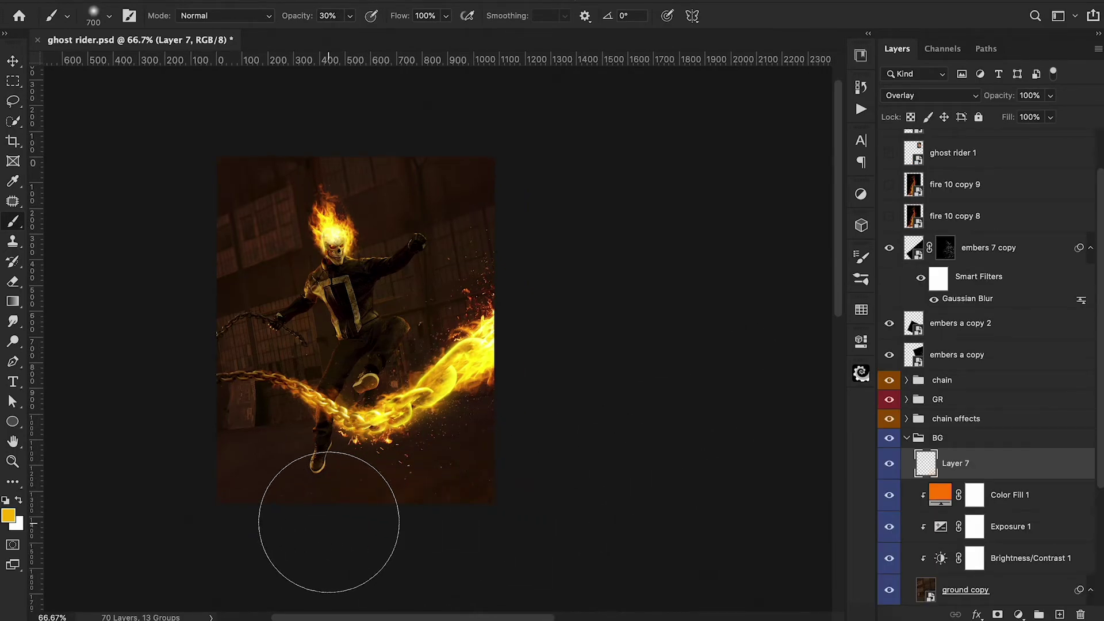
Step: Paint amber light across the ground on Layer 7 with a 400 px soft brush at 30% opacity, and compare before and after
key("bracketleft")
key("bracketleft")
key("bracketleft")
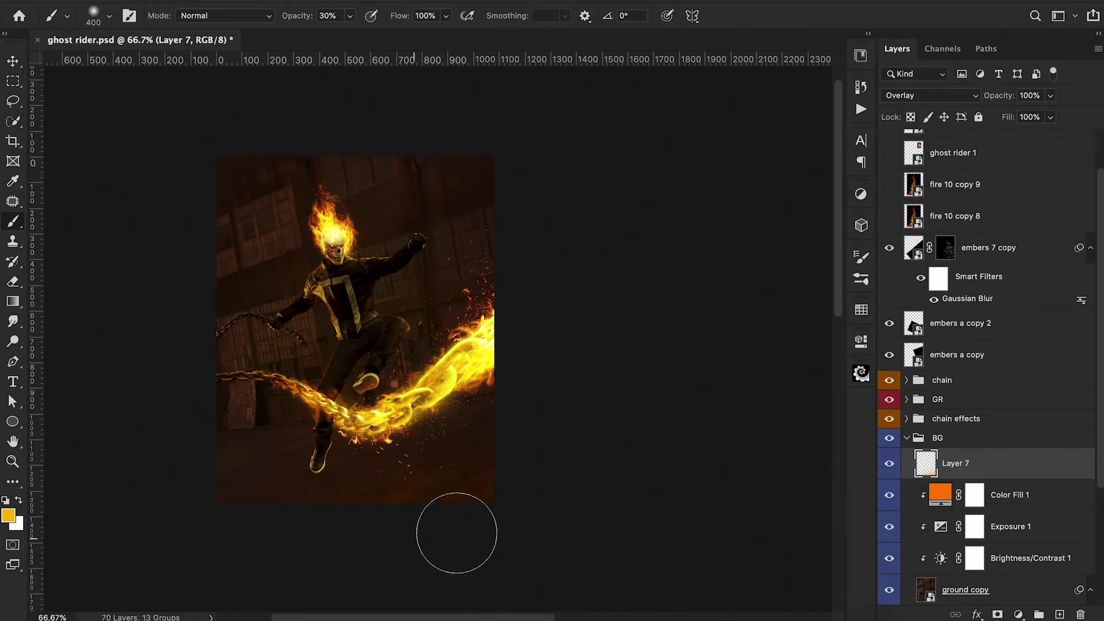
left_click(890, 465)
left_click(890, 465)
Step: Create a new layer above Layer 7, pick a pale yellow foreground colour and set the layer to Overlay
left_click(1062, 615)
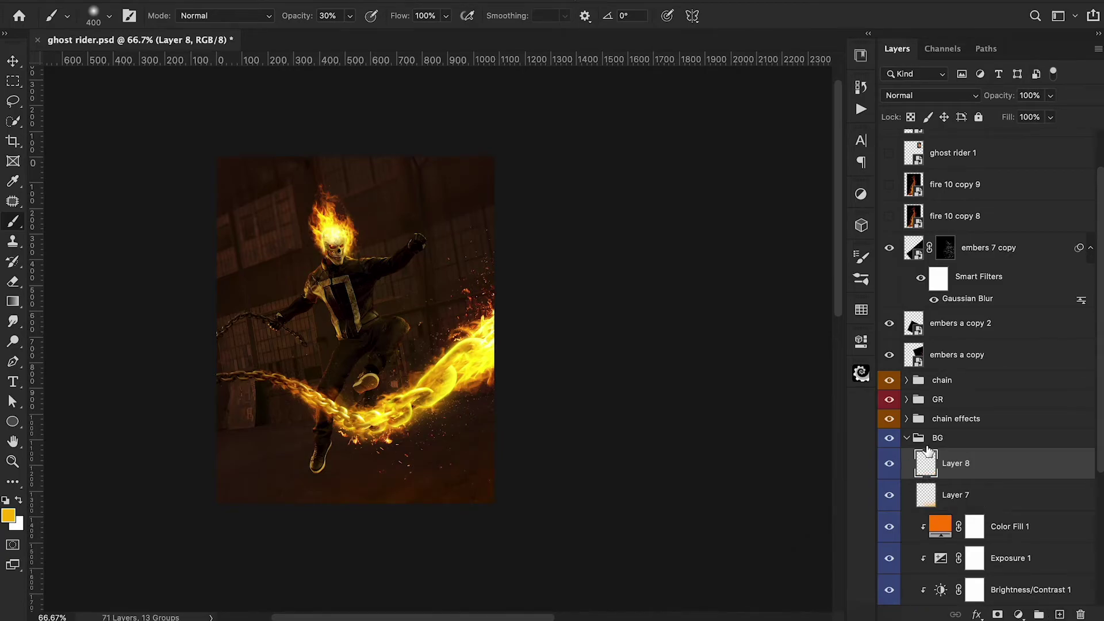
key("x")
left_click(9, 516)
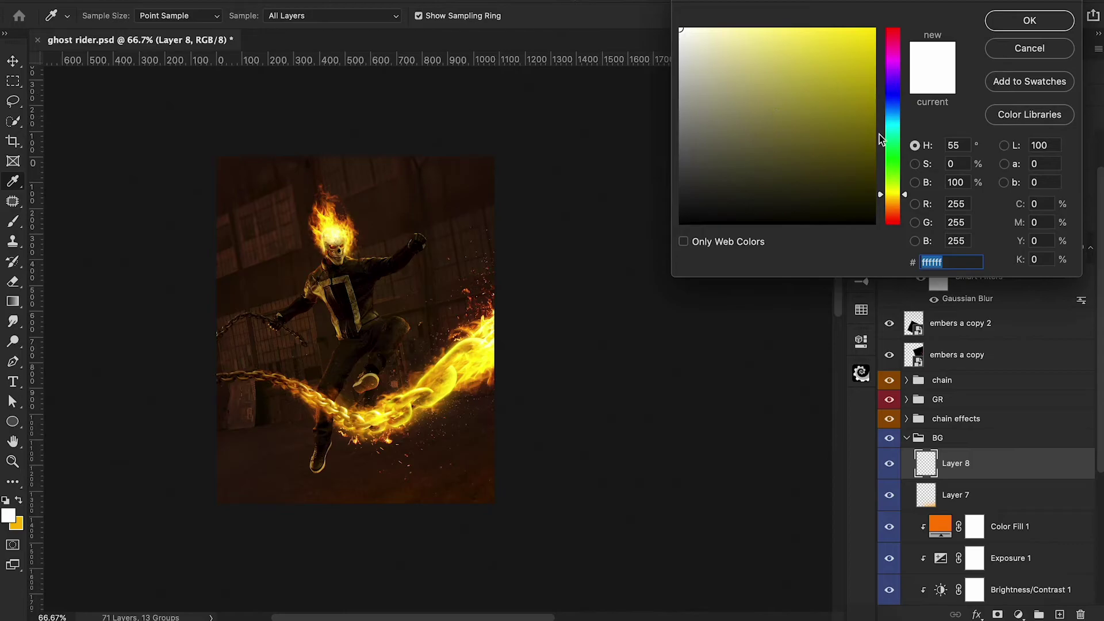
left_click(737, 29)
left_click(1030, 20)
key("b")
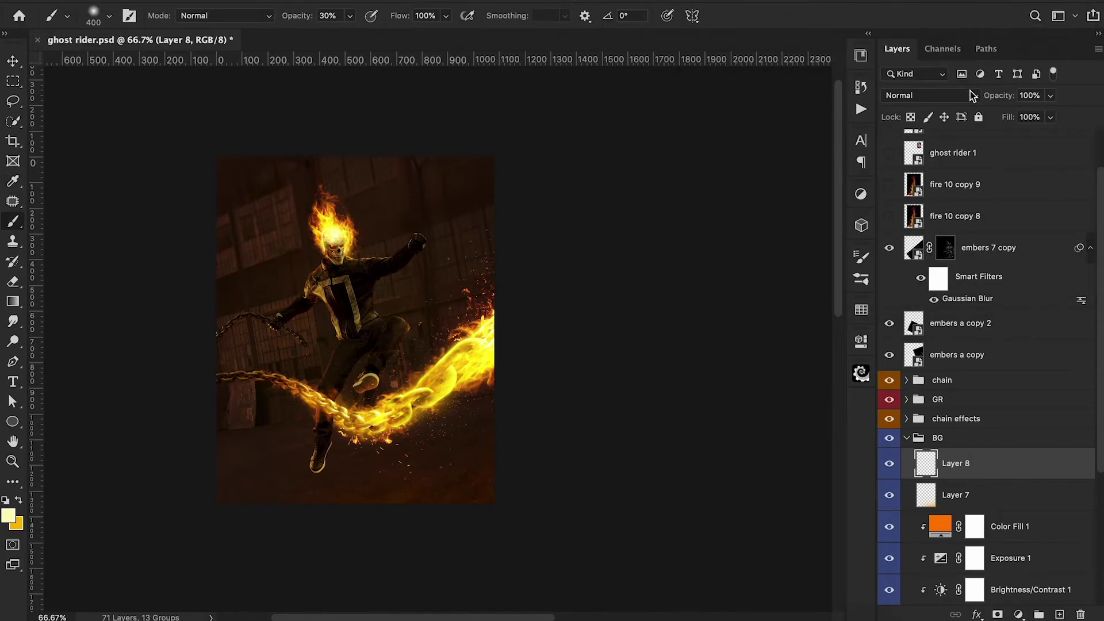
left_click(956, 98)
left_click(909, 261)
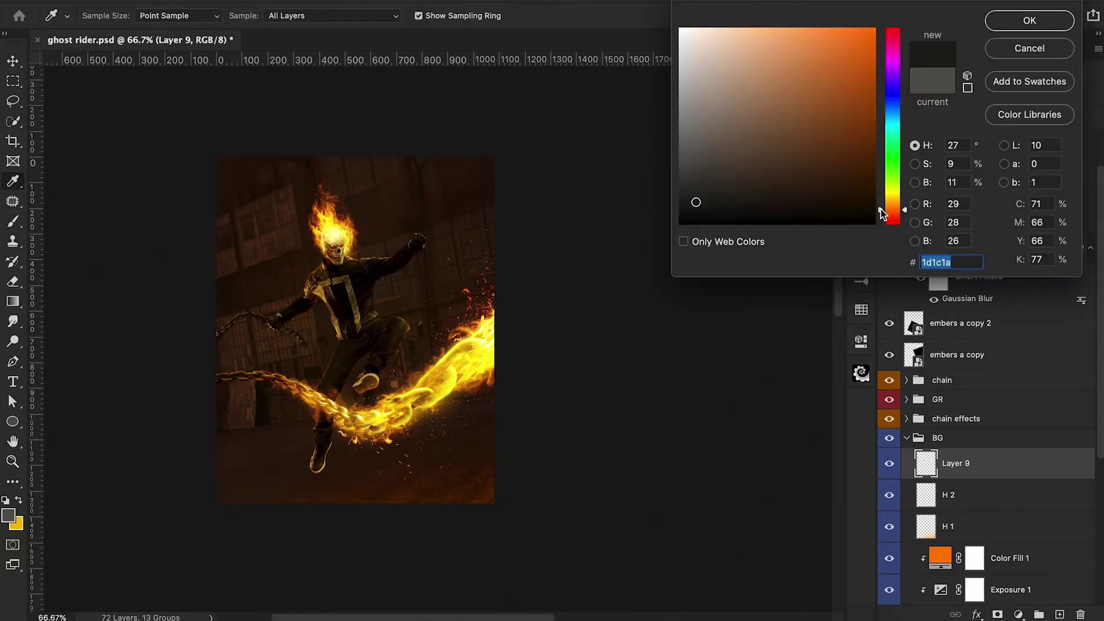
Step: Paint dark brown smoke on Layer 9 with the cloud 9 brush at varied sizes and angles, and set the layer opacity to 24%
left_click(863, 203)
left_click(1002, 28)
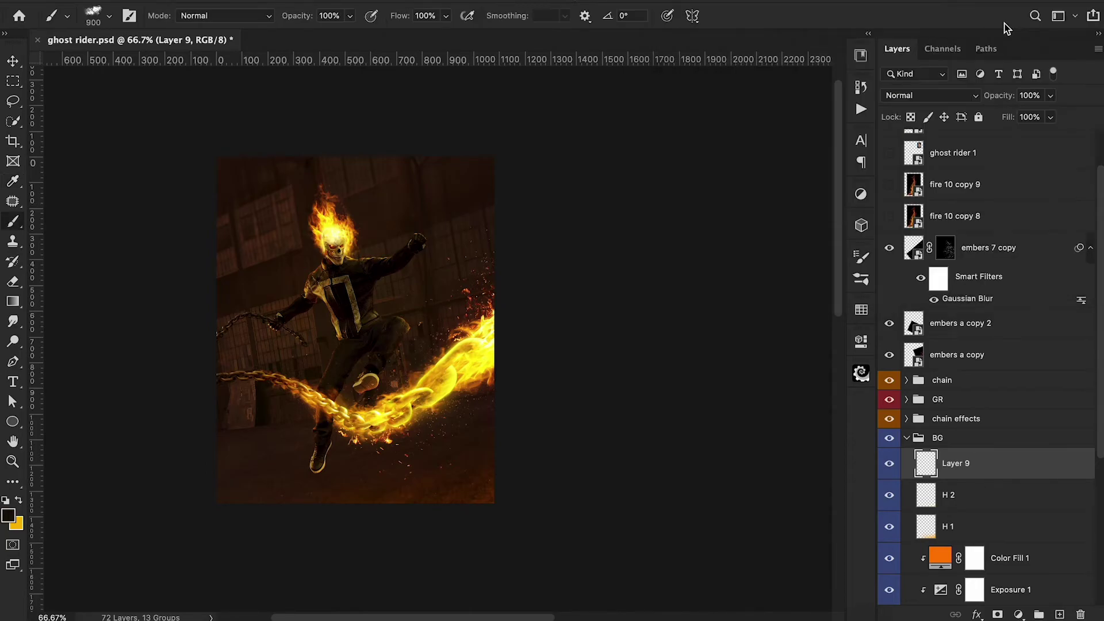
left_click(406, 382)
left_click(313, 416)
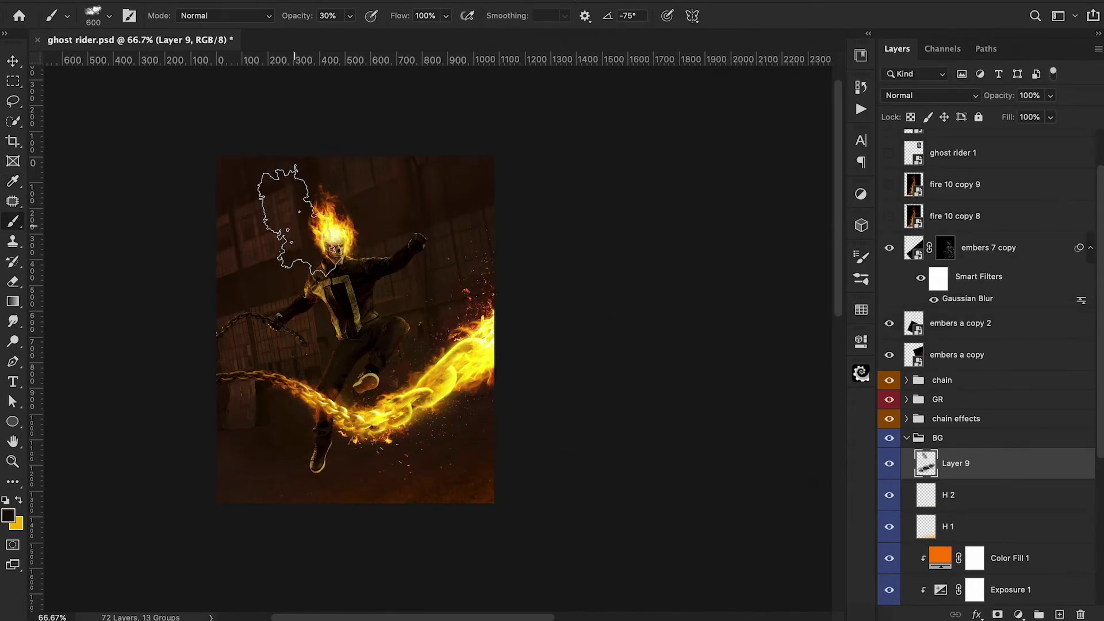
left_click_drag(1001, 96, 941, 117)
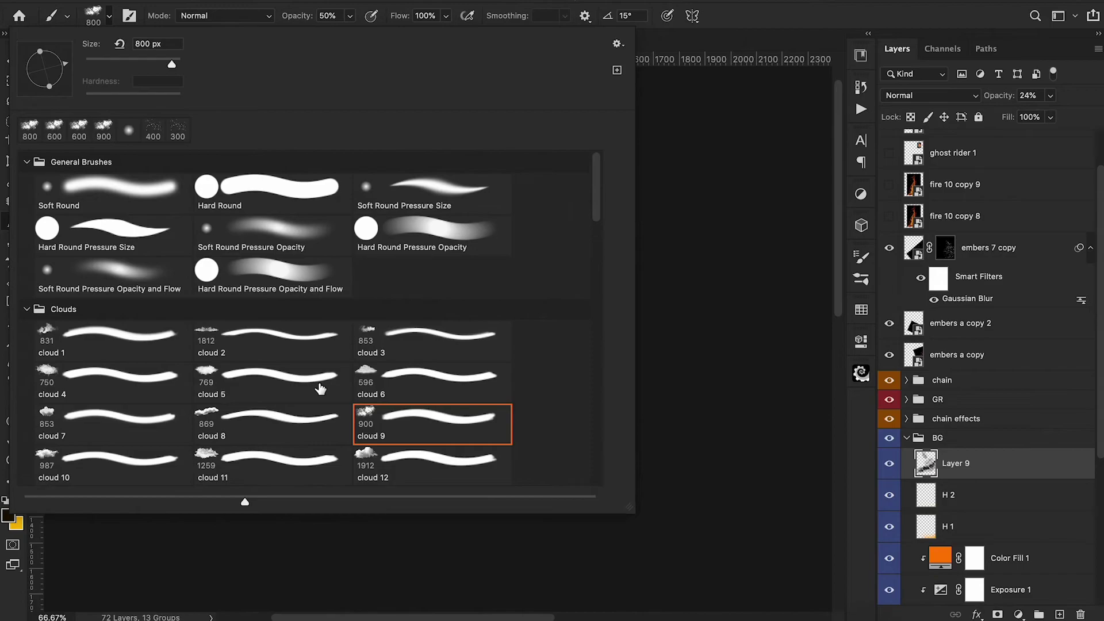
Step: Choose the Fog 8 1 brush from the Fog brush set
scroll(320, 390, "down", 5)
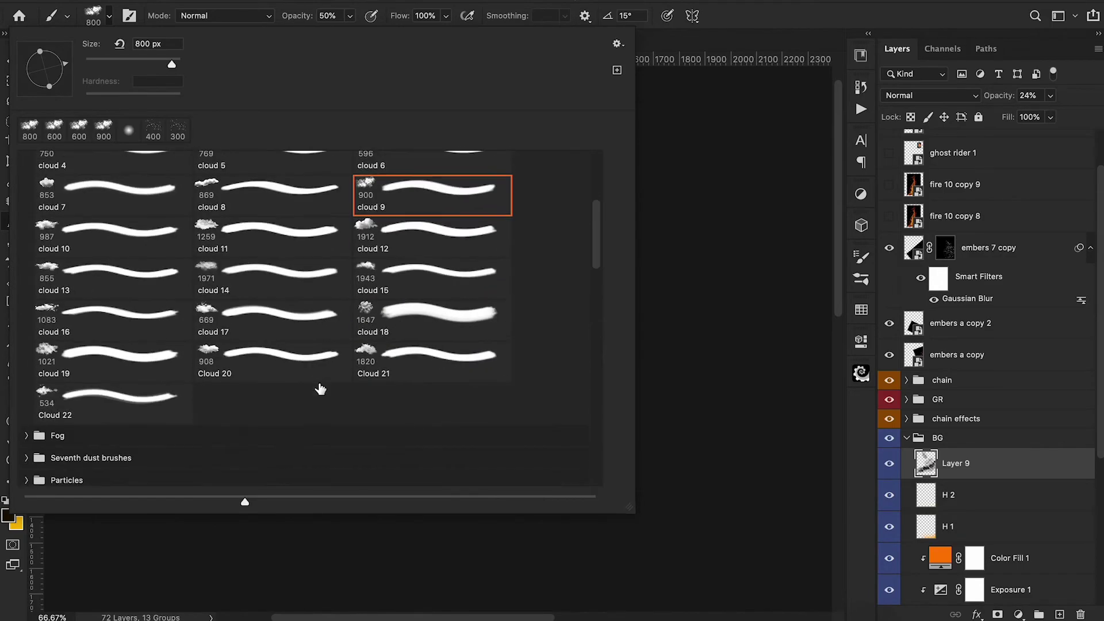
left_click(24, 437)
scroll(198, 403, "down", 4)
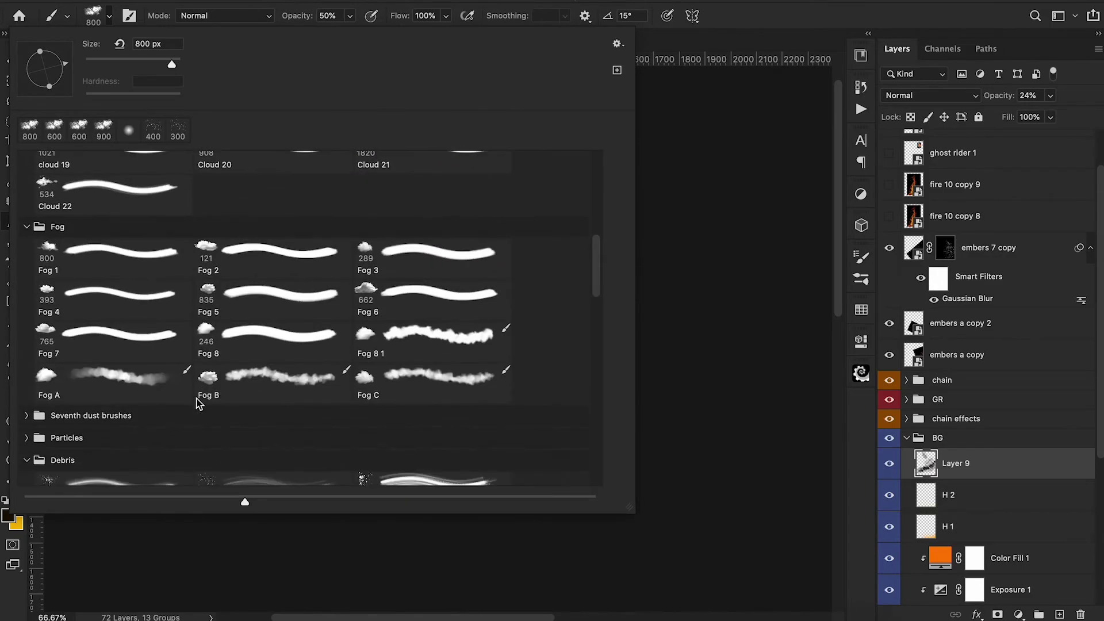
left_click(426, 327)
left_click(717, 330)
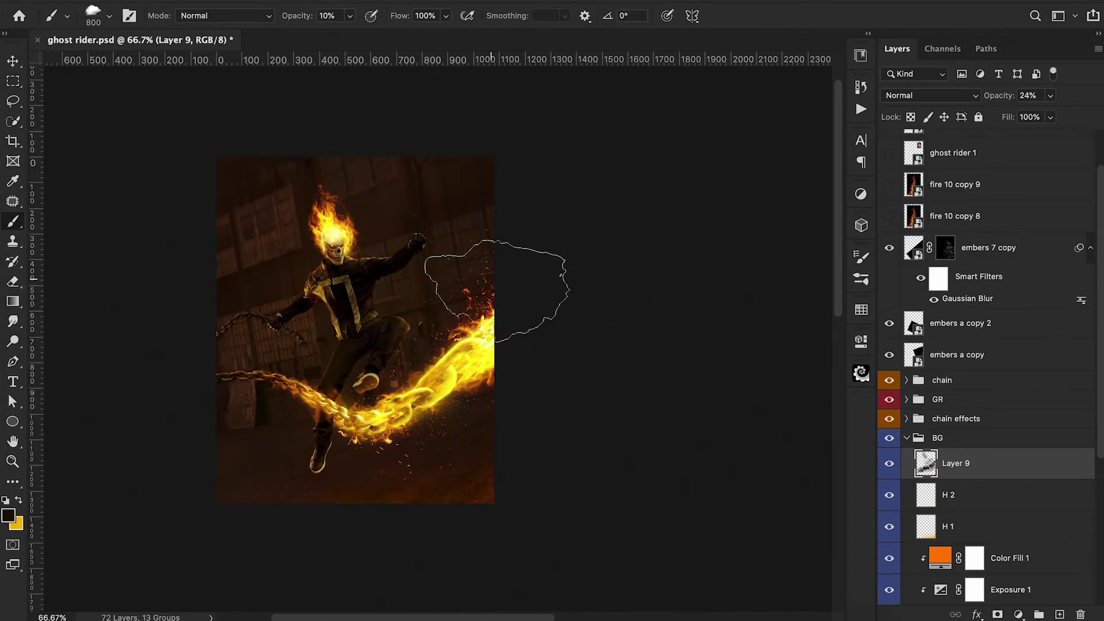
Step: Paint dark fog over the background on a new layer with the 800 px fog brush at 50% and 20% opacity, and reduce the layer's opacity
key("ctrl+shift+alt+n")
key("5")
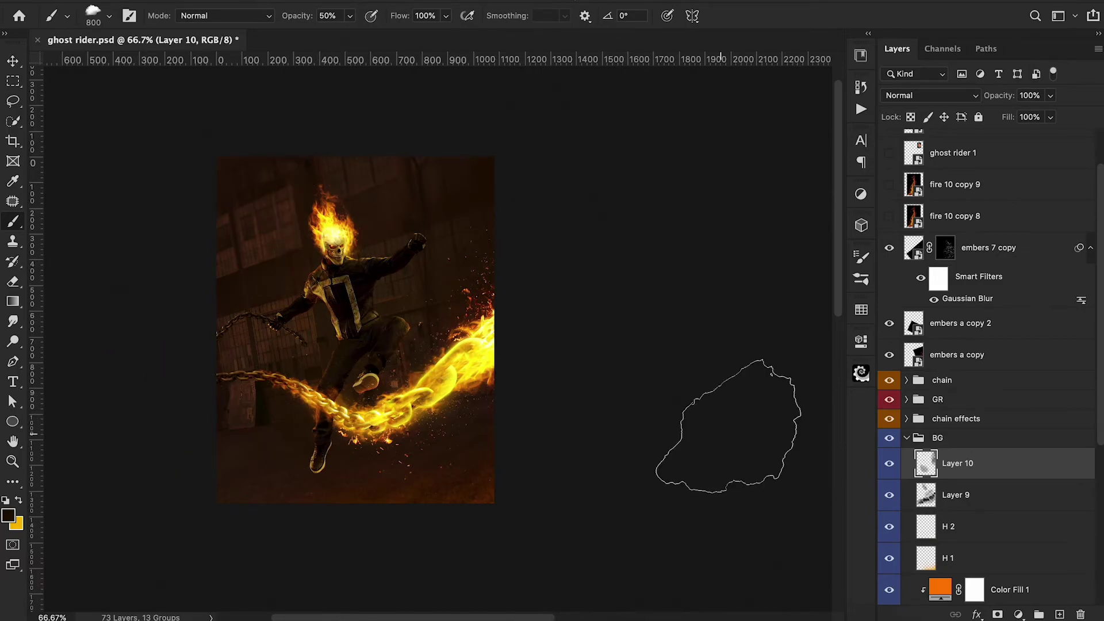
key("2")
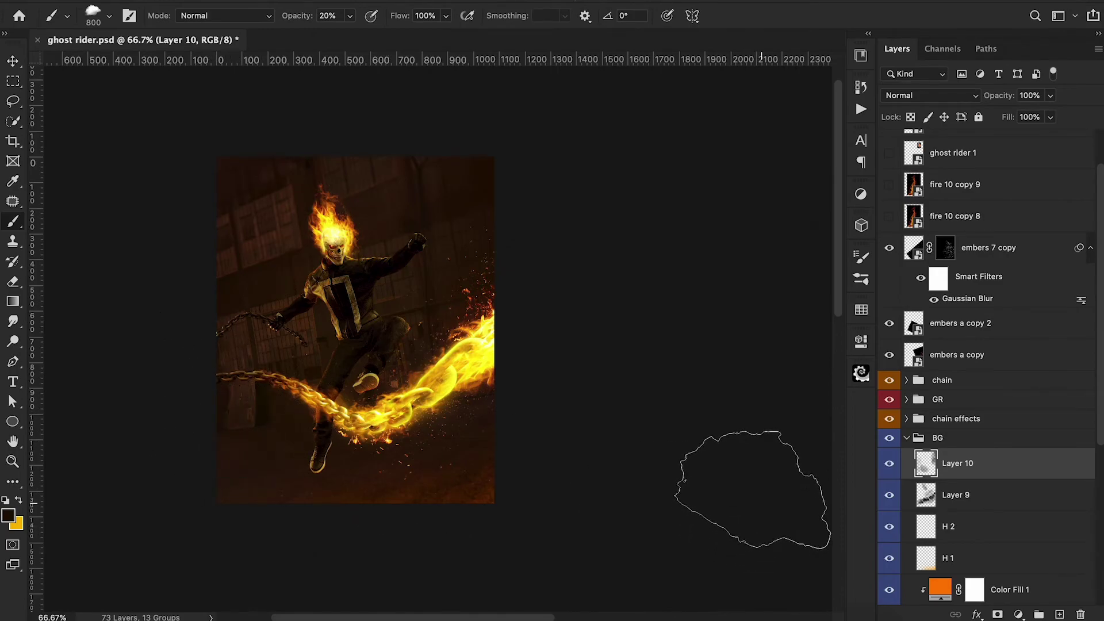
left_click(891, 465)
left_click(890, 467)
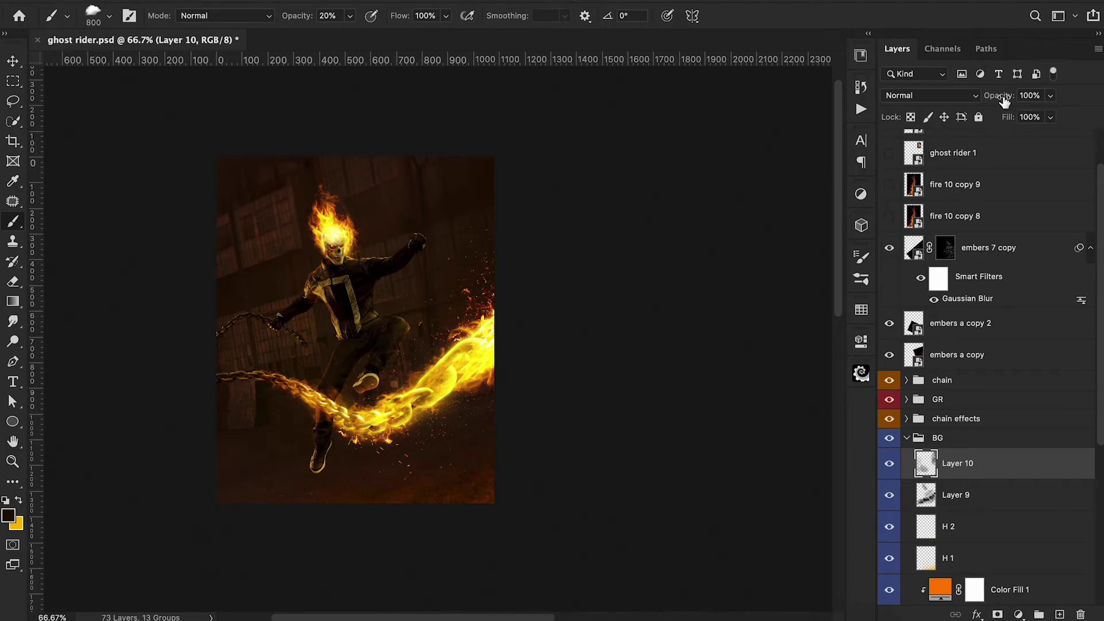
left_click_drag(998, 97, 976, 101)
Step: Isolate the ground copy layer and select its midtones with Color Range at a range of 65 to 129
scroll(978, 460, "down", 3)
left_click(977, 545)
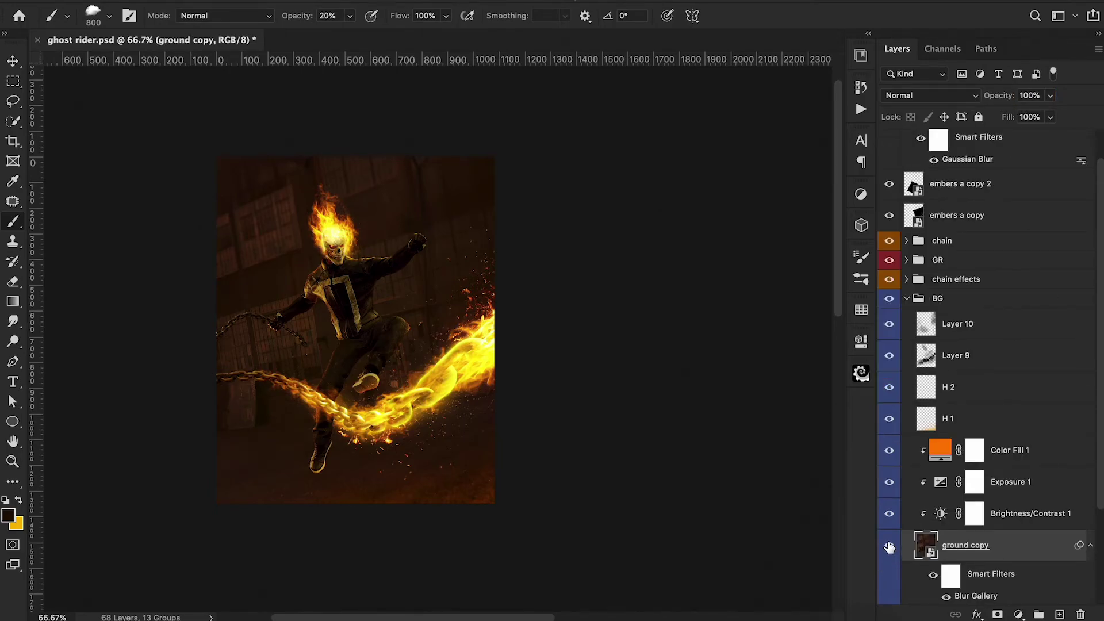
left_click(890, 547, "alt")
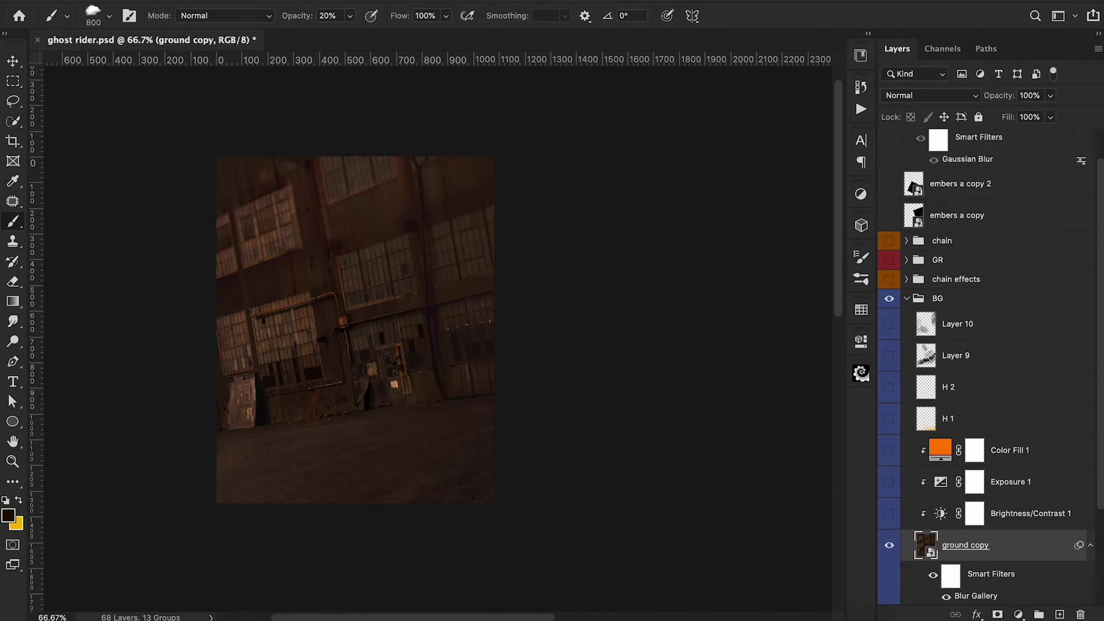
left_click(282, 0)
left_click(351, 130)
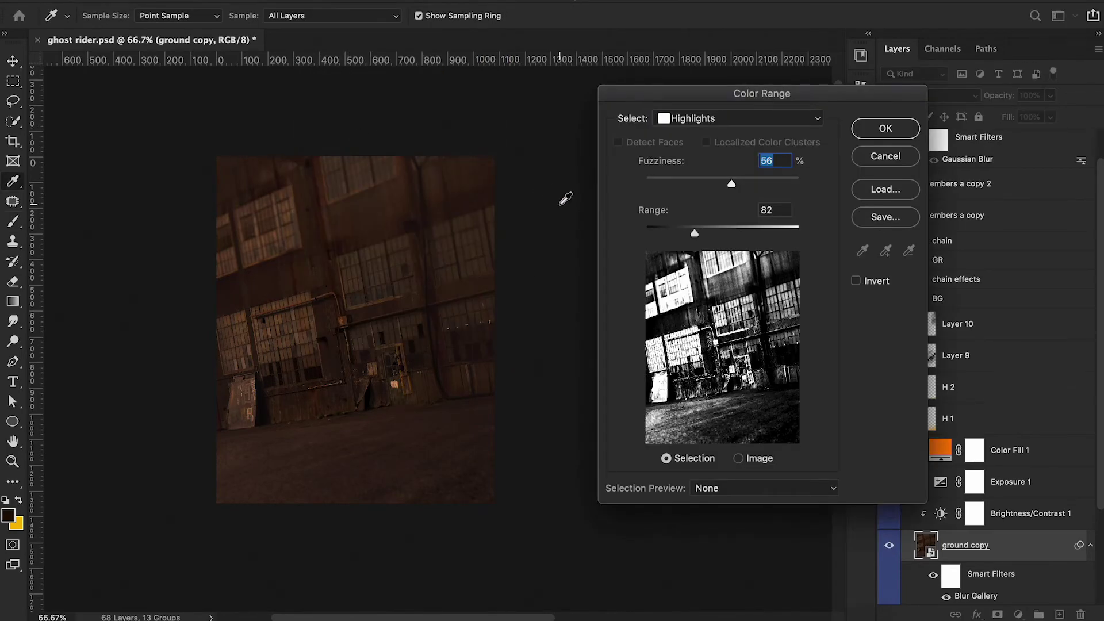
left_click(719, 119)
left_click(719, 131)
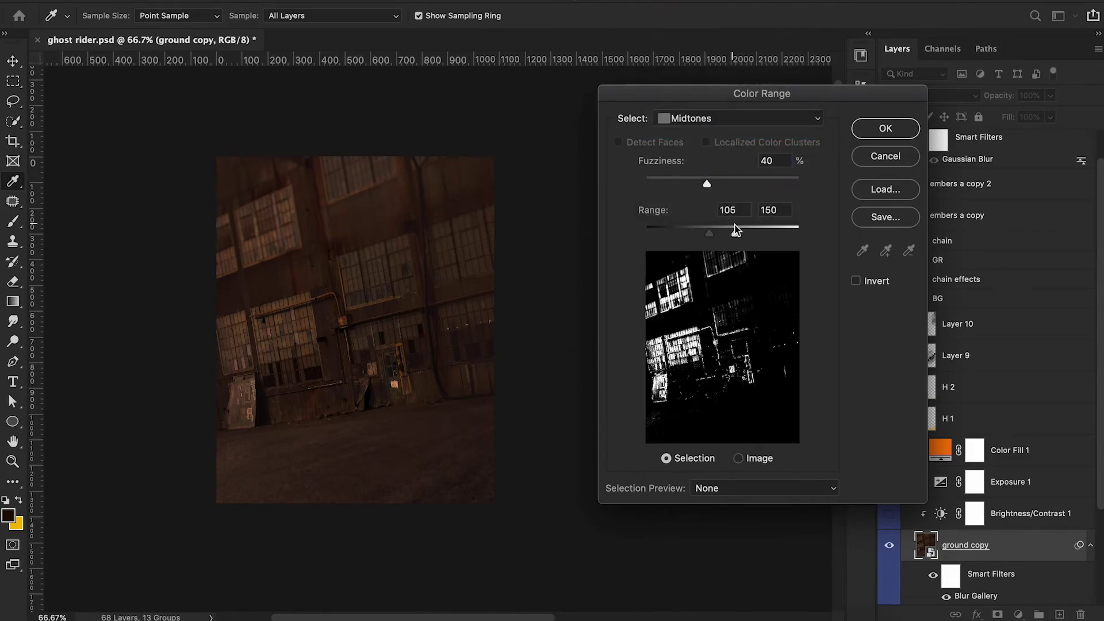
left_click_drag(736, 235, 685, 242)
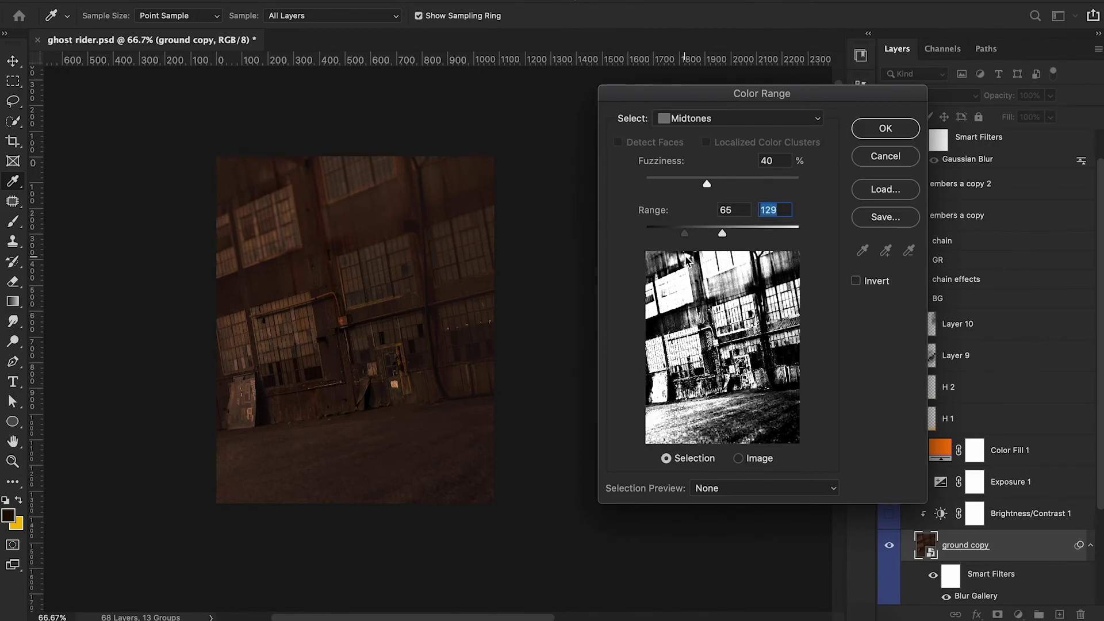
left_click(861, 129)
key("b")
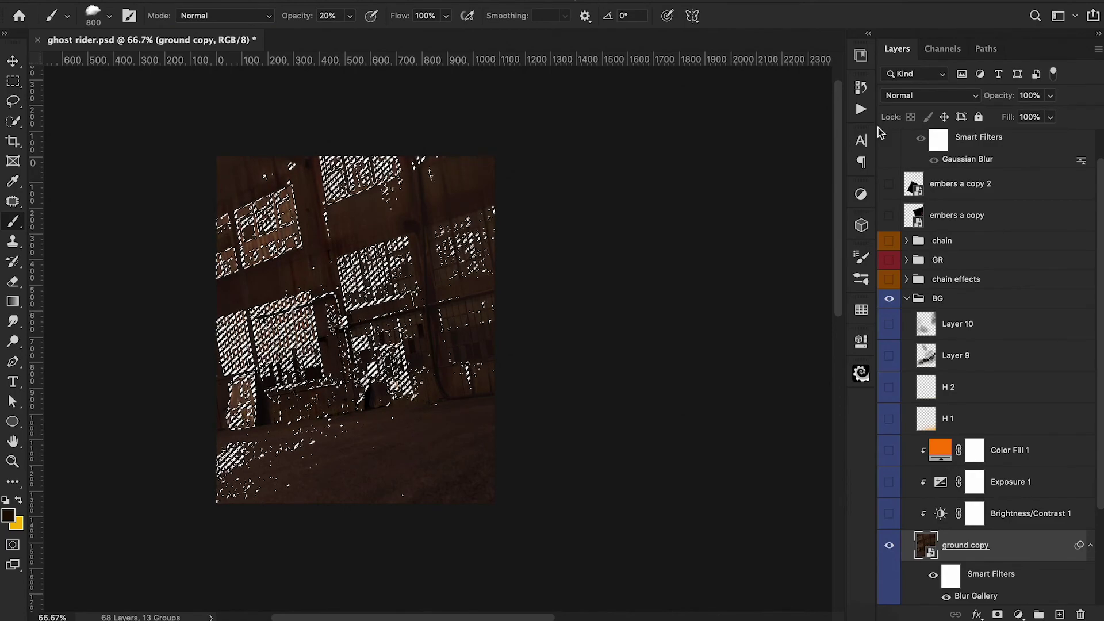
Step: Show all layers again, create a new layer above H 2 and make yellow the foreground colour
left_click(889, 548, "alt")
left_click(959, 388)
left_click(1060, 614)
key("x")
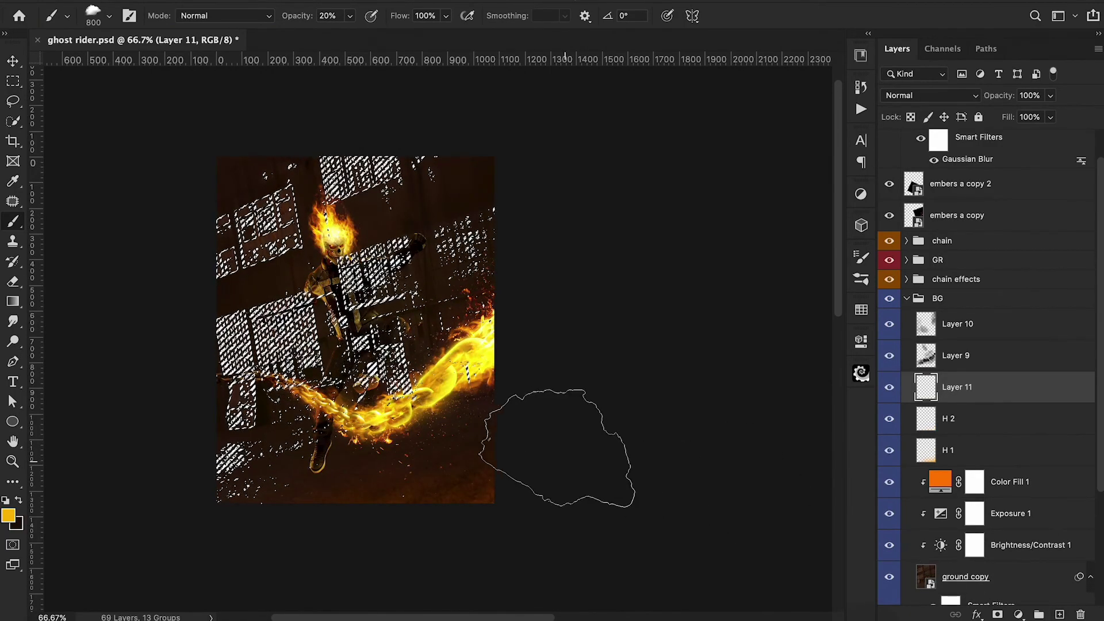
Step: Paint yellow light over the selected building windows on Layer 11 with a soft round 800 px brush, and deselect
left_click(95, 16)
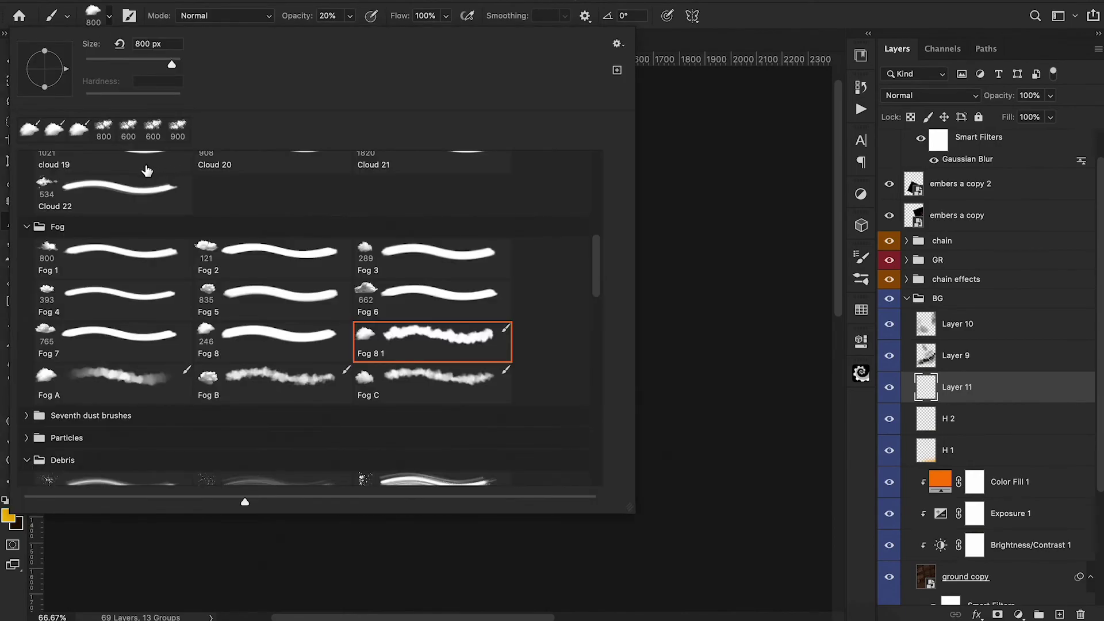
scroll(136, 232, "up", 10)
left_click(118, 192)
left_click(714, 321)
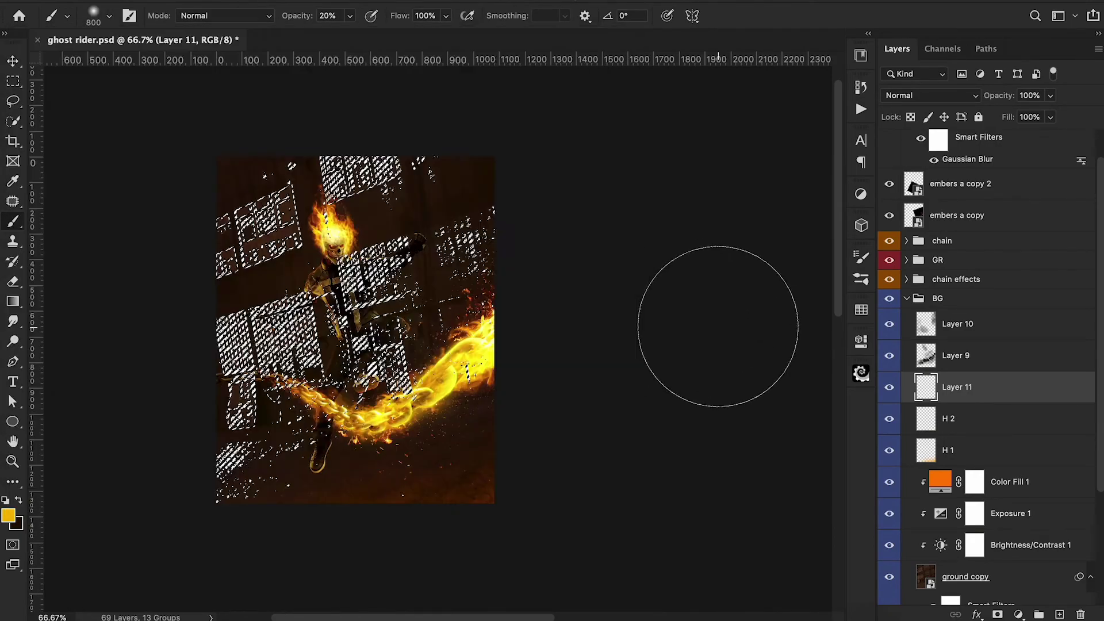
mouse_move(236, 427)
left_mouse_down()
mouse_move(258, 264)
mouse_move(383, 164)
left_mouse_up()
key("super+d")
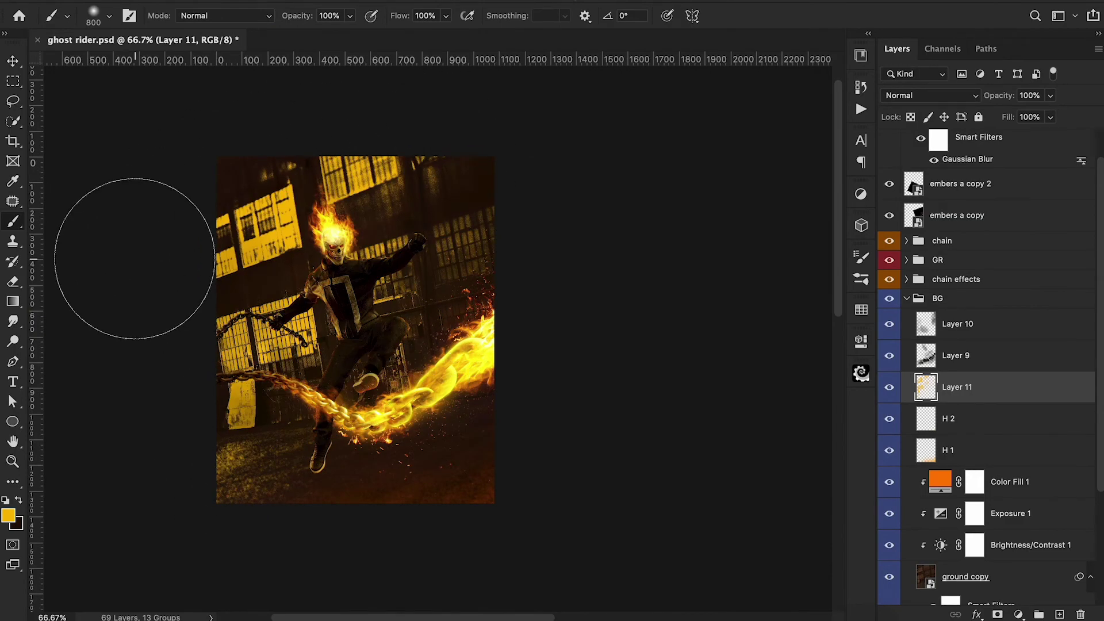
Step: Set Layer 11 to Soft Light at 58% opacity and compare the window light with the layer hidden and shown
left_click(935, 98)
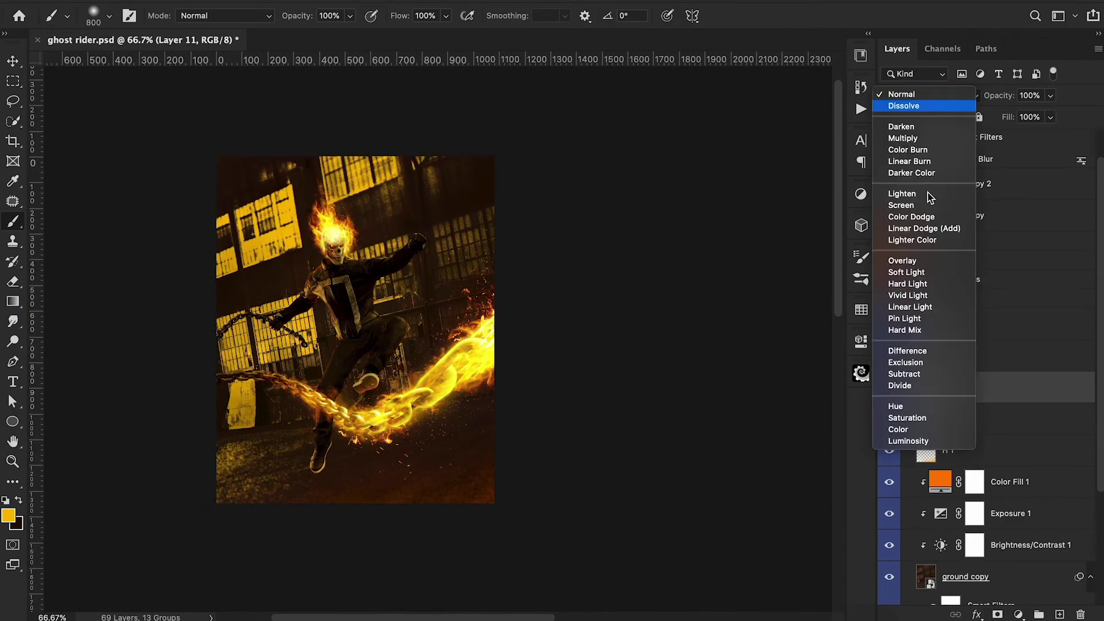
left_click(928, 274)
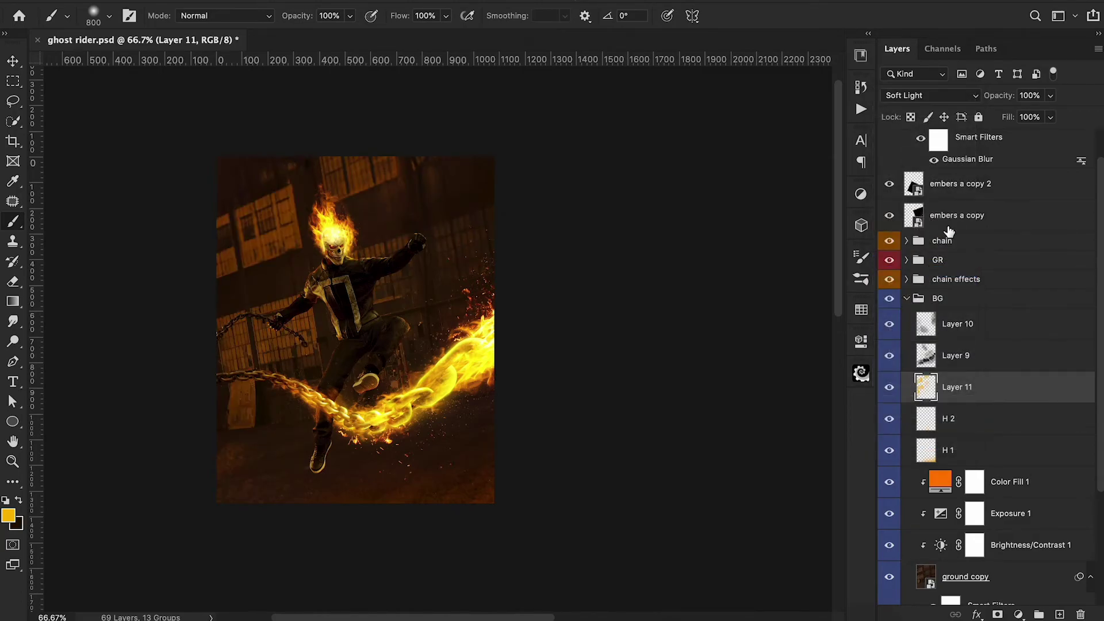
left_click_drag(1010, 98, 874, 368)
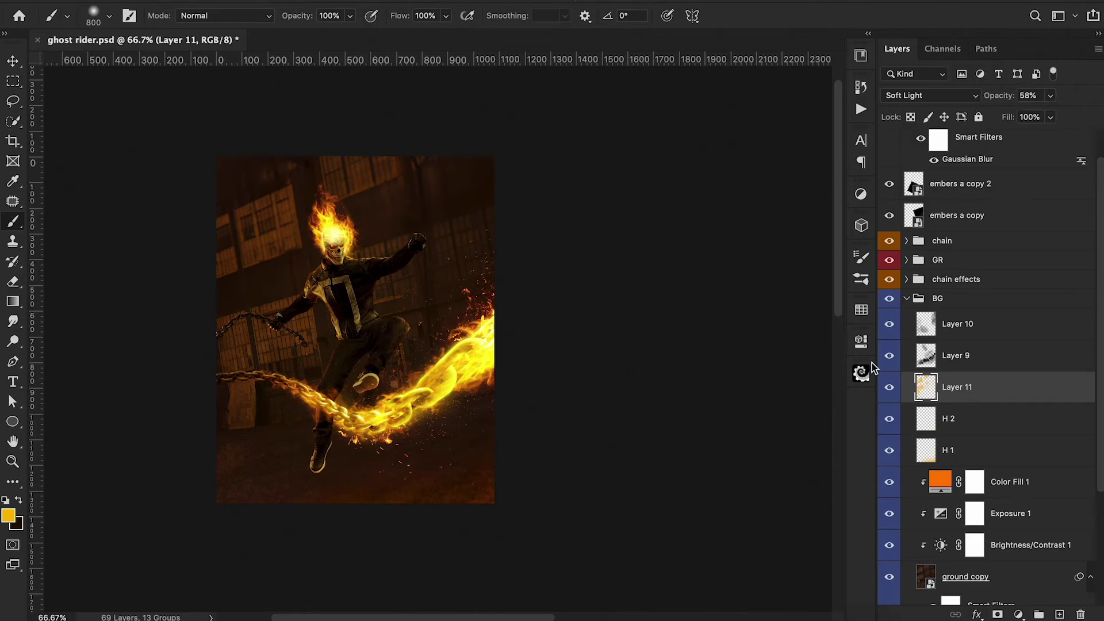
left_click(891, 392)
left_click(891, 392)
left_click(892, 392)
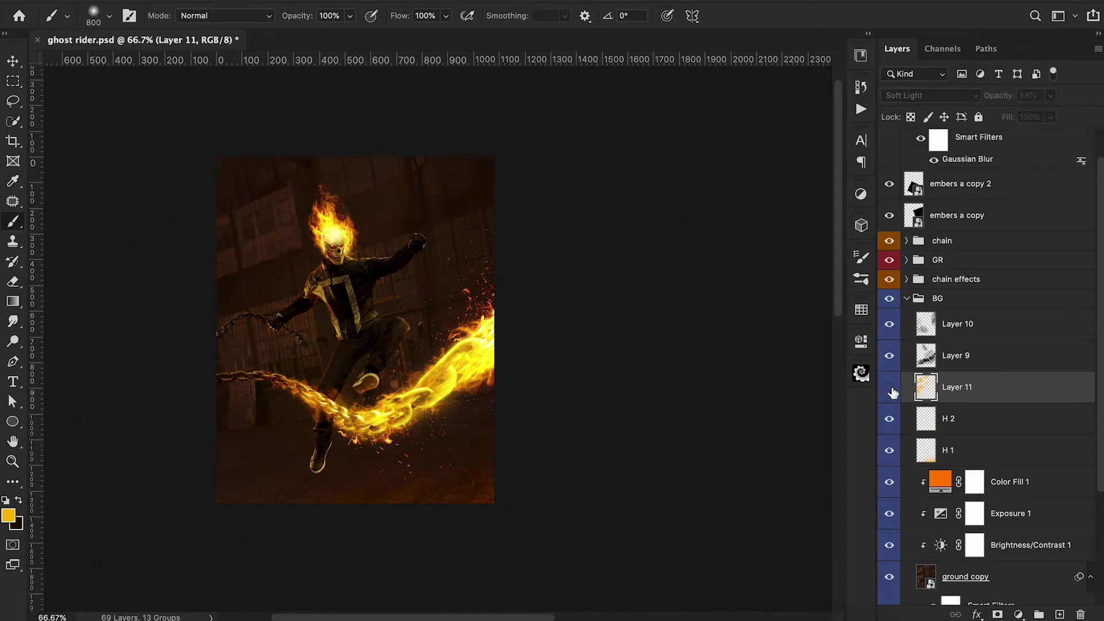
Step: Readjust Layer 11's opacity and blend mode, and toggle its visibility to check the effect
left_click_drag(997, 102, 961, 116)
left_click(932, 96)
left_click(915, 183)
left_click(890, 387)
left_click(890, 387)
left_click(889, 387)
left_click(890, 388)
Step: Create a new layer above the chain group and paint a yellow glow over the burning chain with the 800 px soft brush at 10% opacity
left_click(907, 298)
left_click(932, 278)
left_click(1060, 615)
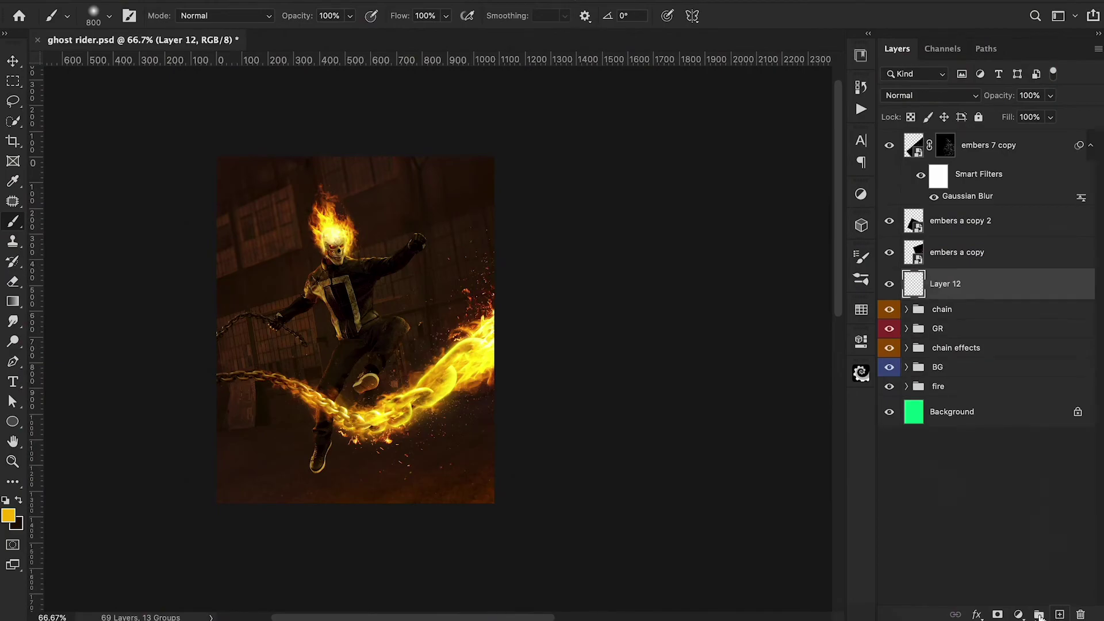
key("1")
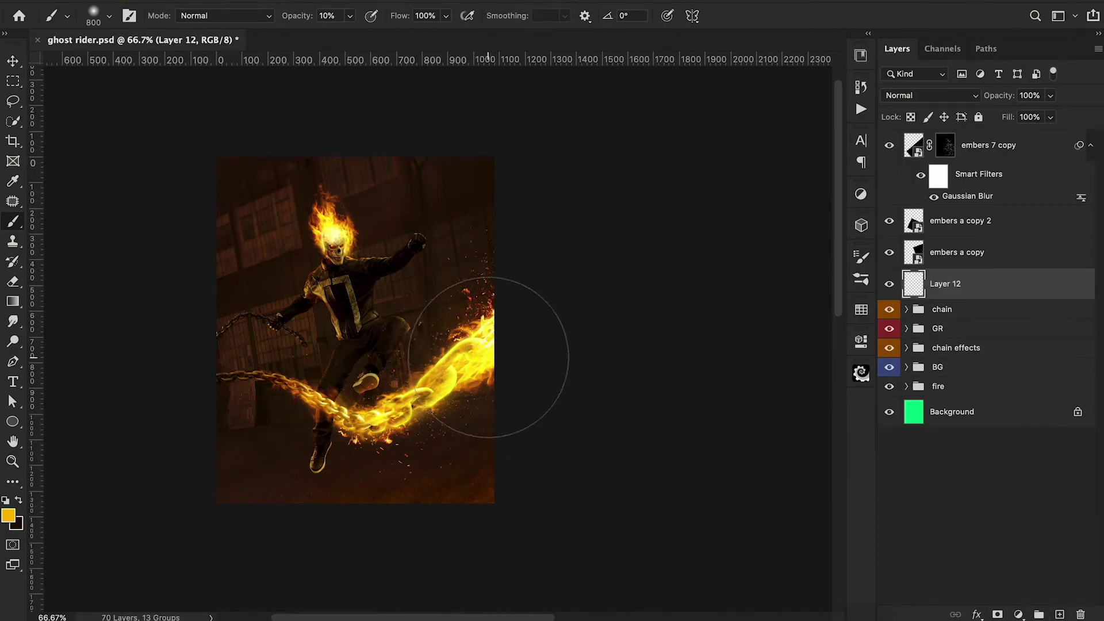
left_click_drag(444, 321, 407, 443)
Step: Create a new layer above the chain effects group and paint a faint yellow glow below the chain with the brush at 500 px
key("bracketleft")
key("bracketleft")
key("bracketleft")
left_click(956, 347)
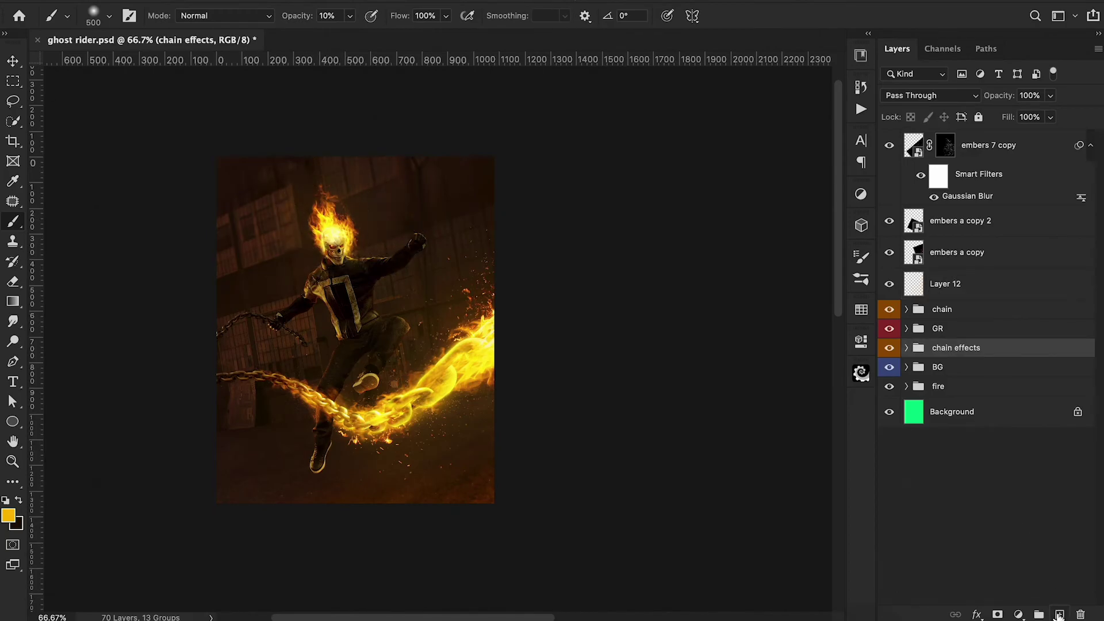
left_click(1060, 614)
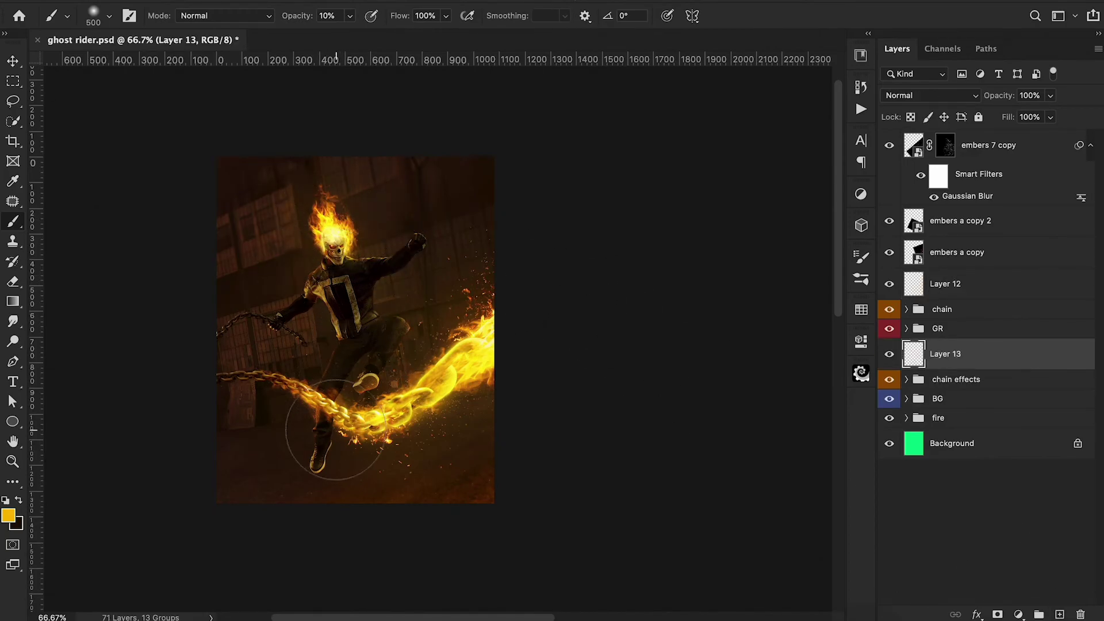
left_click_drag(380, 483, 456, 402)
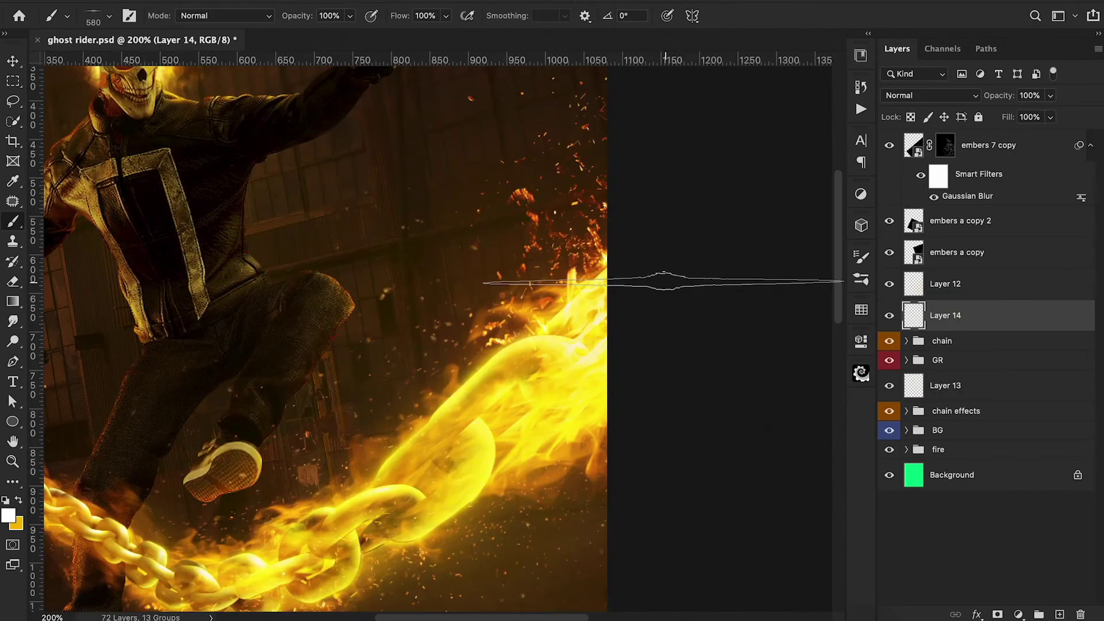
Step: Resize the white glint brush to 175 px and rotate it to 42° to match the large chain link's edge
key("shift+Left")
key("shift+Left")
key("bracketleft")
key("bracketleft")
key("bracketleft")
key("bracketleft")
key("bracketleft")
key("shift+Left")
key("Right")
key("Right")
key("bracketleft")
key("Left")
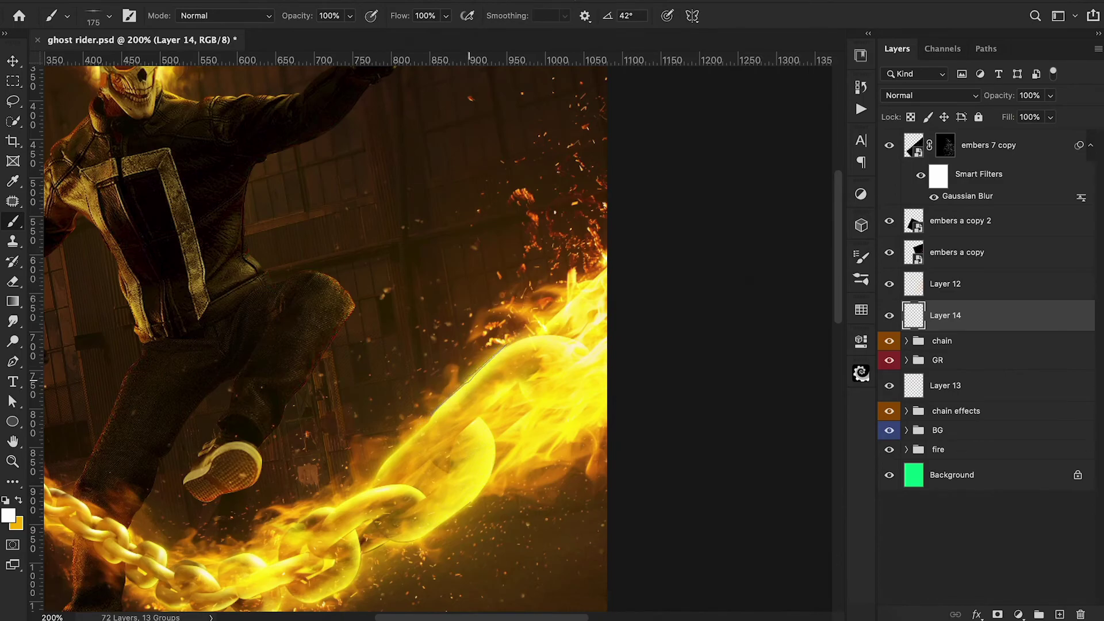
key("shift+Left")
scroll(471, 380, "down", 3)
scroll(471, 379, "left", 2)
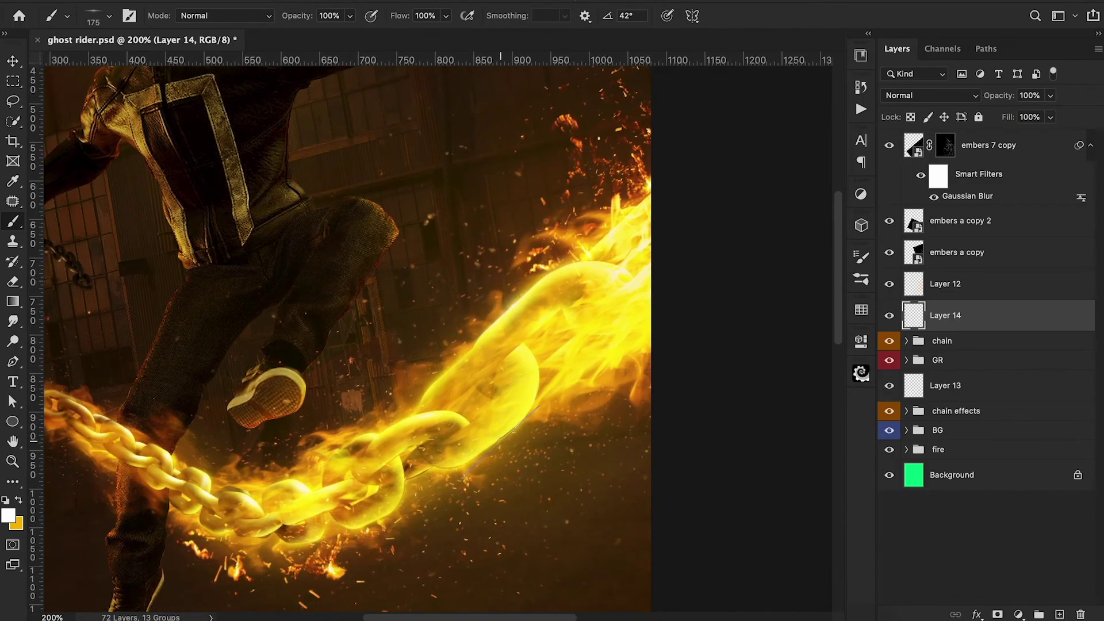
Step: Add white glints along the large chain link's lower edge on Layer 14, varying the brush size and angle around 175 px and 42°
key("Right")
key("Right")
key("Right")
key("Right")
key("Right")
key("Right")
key("Right")
key("bracketleft")
key("bracketleft")
key("Right")
key("Right")
key("Right")
key("Right")
key("Right")
key("Right")
key("Right")
key("Right")
key("bracketright")
key("bracketright")
key("Right")
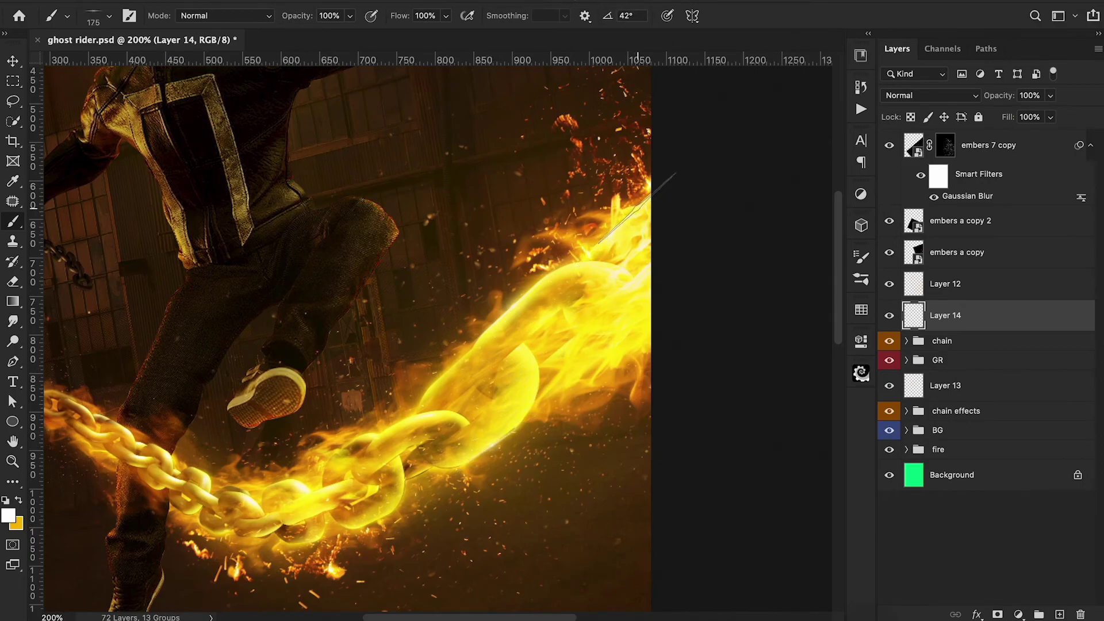
Step: Add white glints to the smaller chain links' lower edges on Layer 14 with a reduced brush and a shallower angle
scroll(741, 313, "left", 5)
scroll(742, 313, "down", 3)
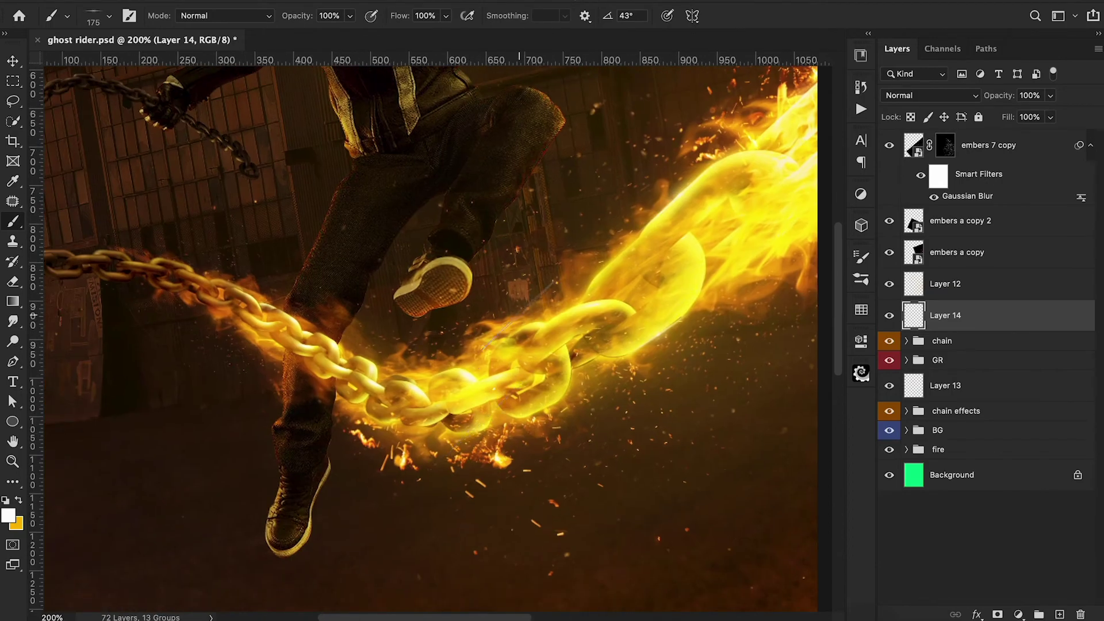
key("bracketleft")
key("bracketleft")
key("bracketleft")
key("bracketleft")
key("bracketleft")
key("Left")
key("Left")
key("Left")
key("Left")
key("Left")
key("Left")
key("Left")
key("Left")
key("Left")
key("Left")
key("Left")
key("Left")
key("Left")
key("Left")
key("Left")
key("Left")
key("Left")
key("Left")
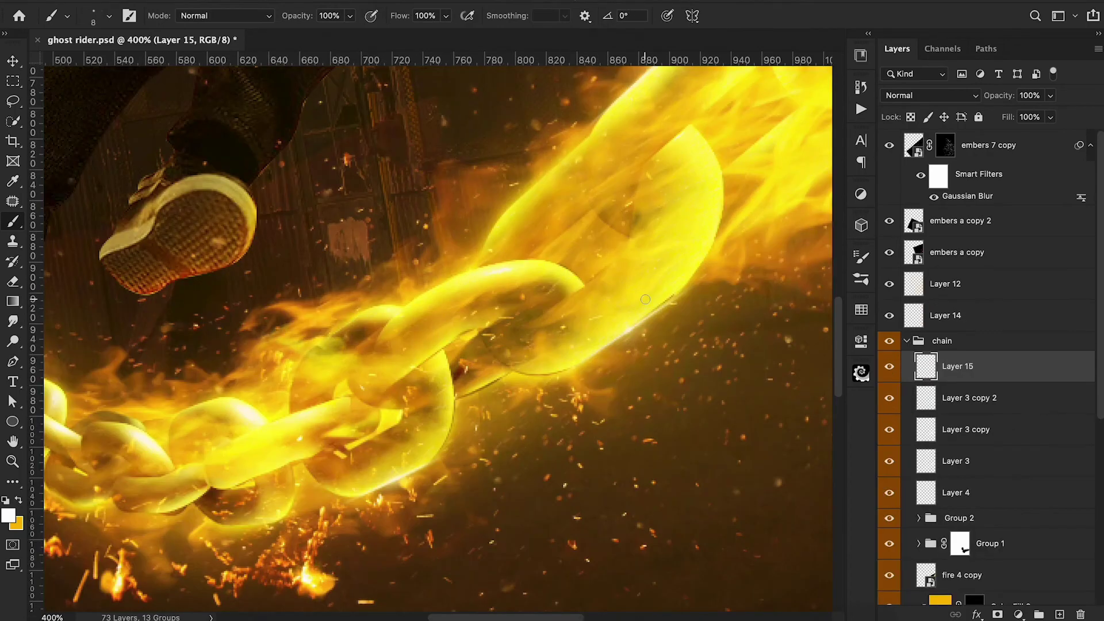
Step: Retouch the dark chain link edges on Layer 15 at 30% brush opacity and with a light yellow 3 px brush at 50% opacity
key("3")
mouse_move(475, 383)
left_mouse_down()
mouse_move(460, 397)
mouse_move(500, 378)
left_mouse_up()
key("0")
left_click(8, 516)
left_click(845, 92)
left_click(1025, 16)
key("5")
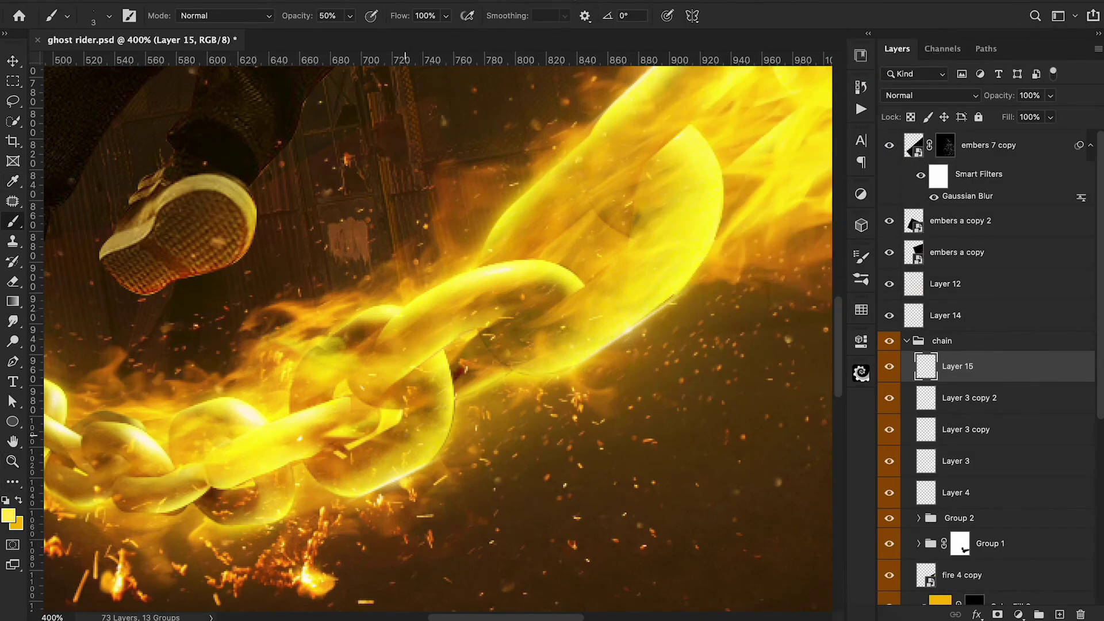
left_click_drag(454, 404, 441, 449)
key("ctrl+0")
Step: Stamp all visible layers into a new layer above embers 7 copy and convert it to a smart object
left_click(1010, 145)
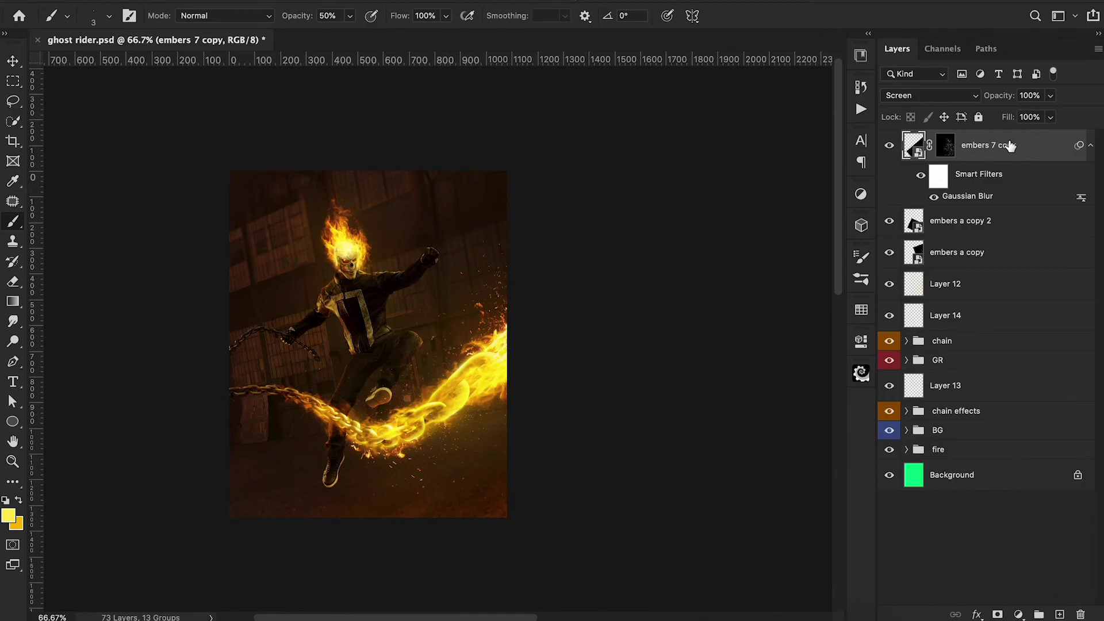
key("super+shift+alt+e")
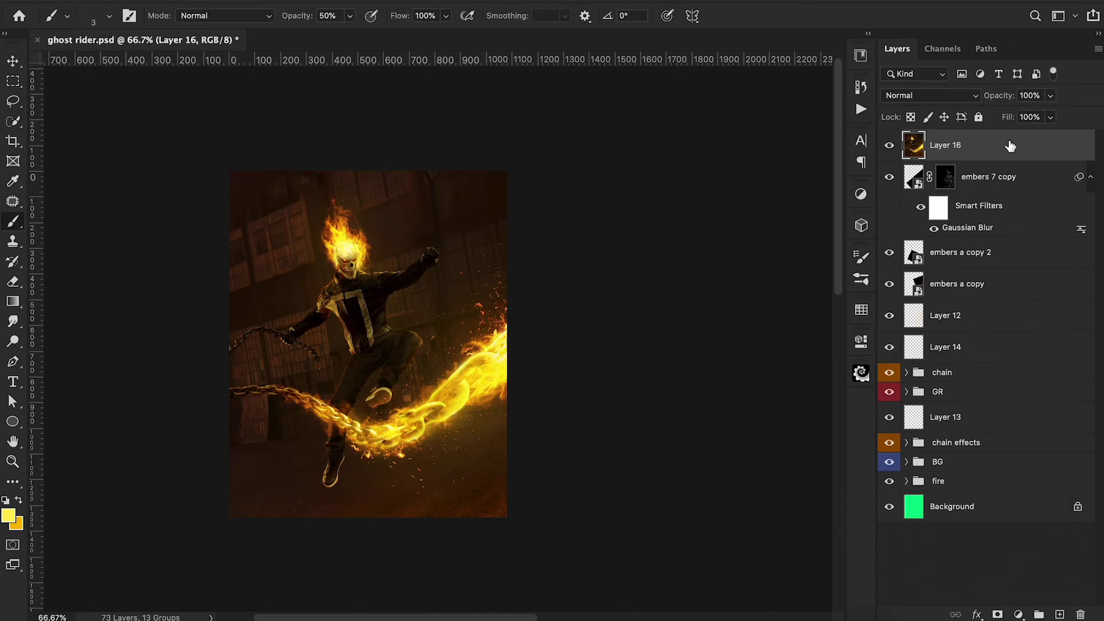
right_click(1010, 145)
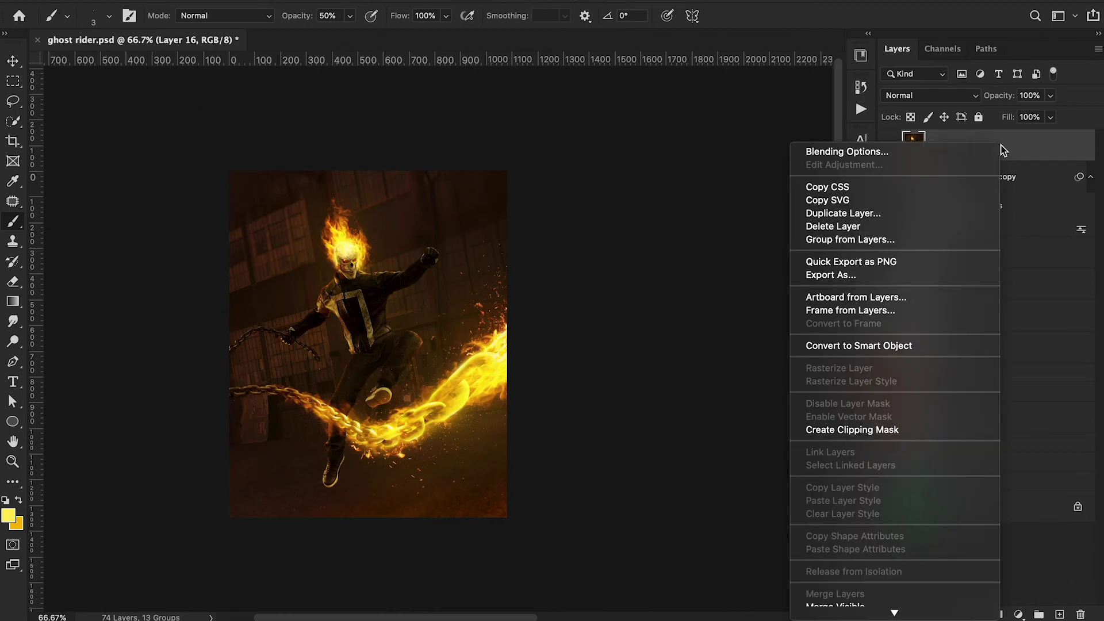
left_click(896, 345)
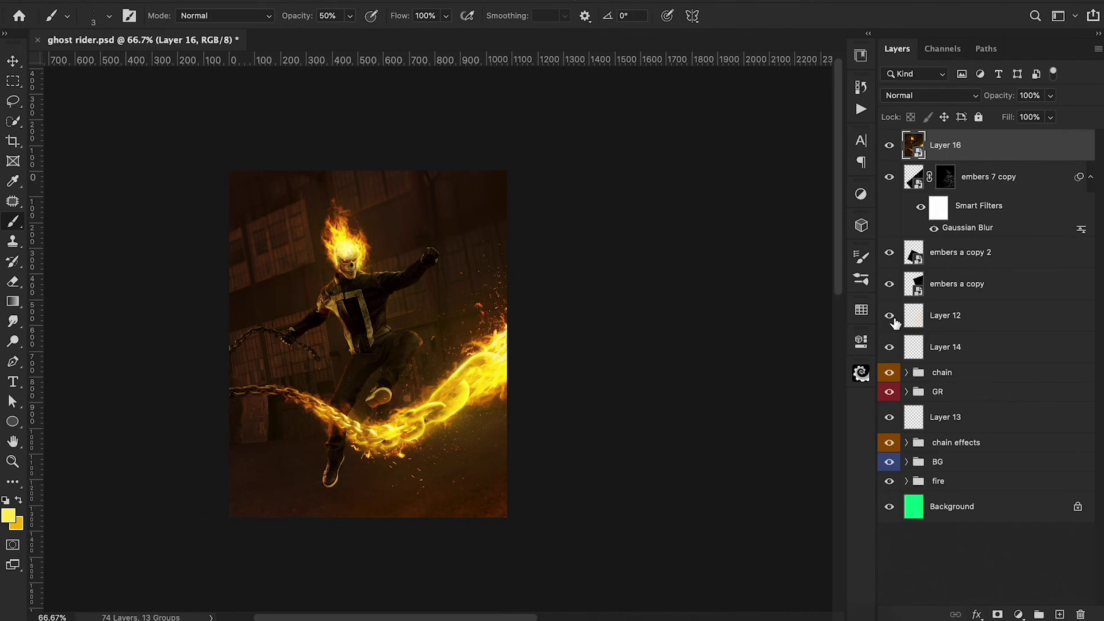
Step: Start the Camera Raw Filter on Layer 16 and set Temperature to +15, Tint to +31 and Contrast to +9
key("shift+super+a")
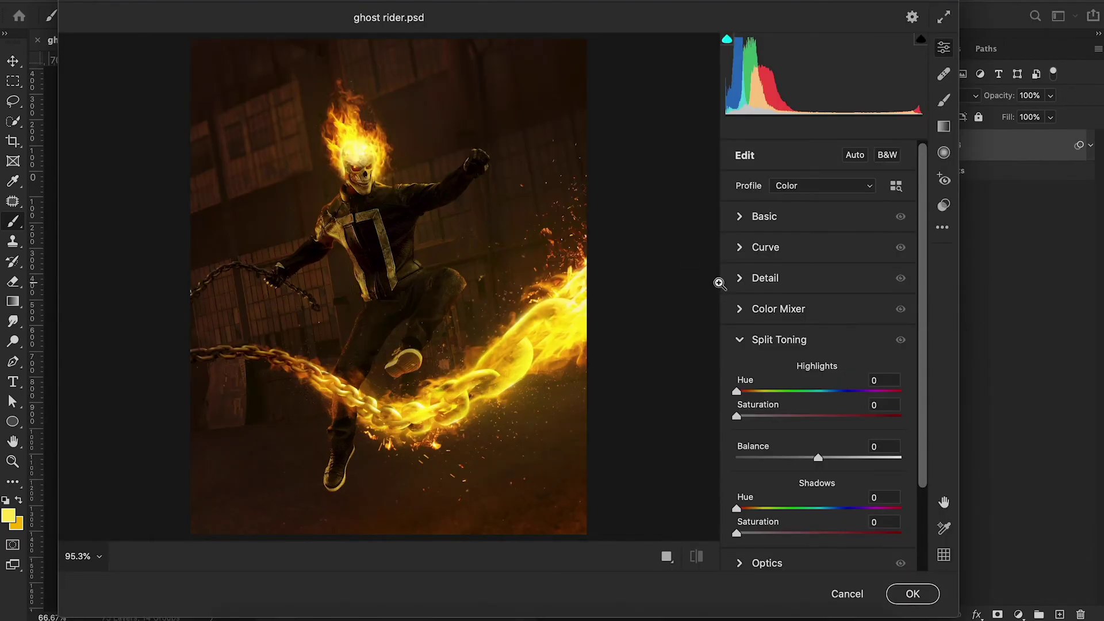
left_click(748, 225)
scroll(825, 351, "up", 2)
left_click_drag(818, 280, 845, 292)
left_click_drag(829, 255, 833, 261)
left_click_drag(819, 345, 827, 347)
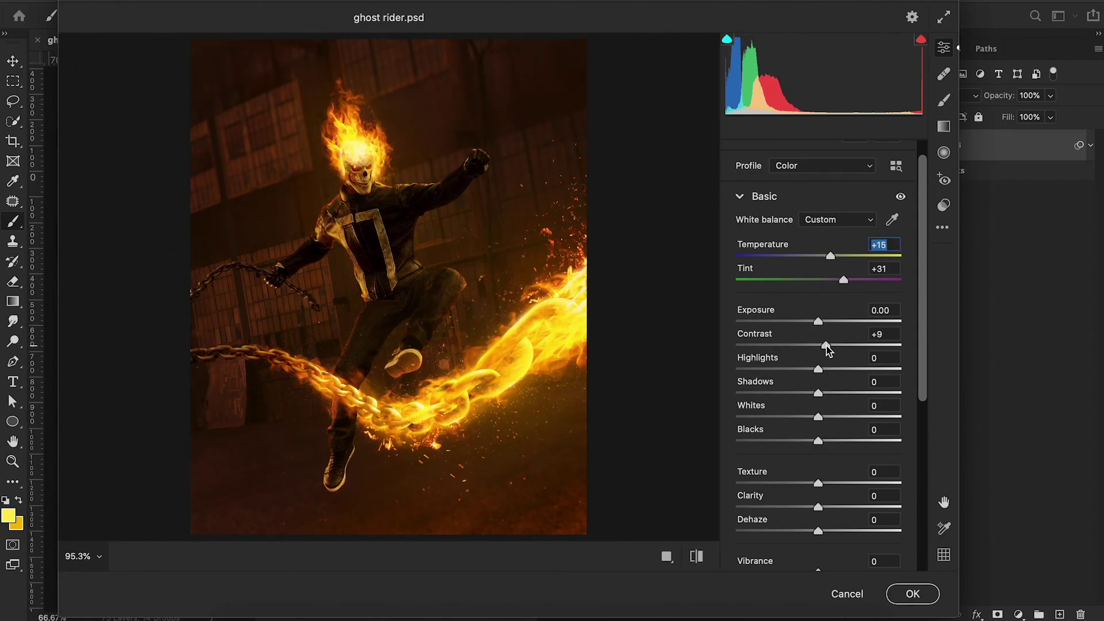
Step: Set Dehaze to -11 in the Basic adjustments of the Camera Raw Filter
scroll(826, 346, "down", 4)
scroll(817, 388, "down", 1)
left_click_drag(819, 387, 809, 387)
scroll(808, 390, "down", 3)
scroll(811, 368, "down", 2)
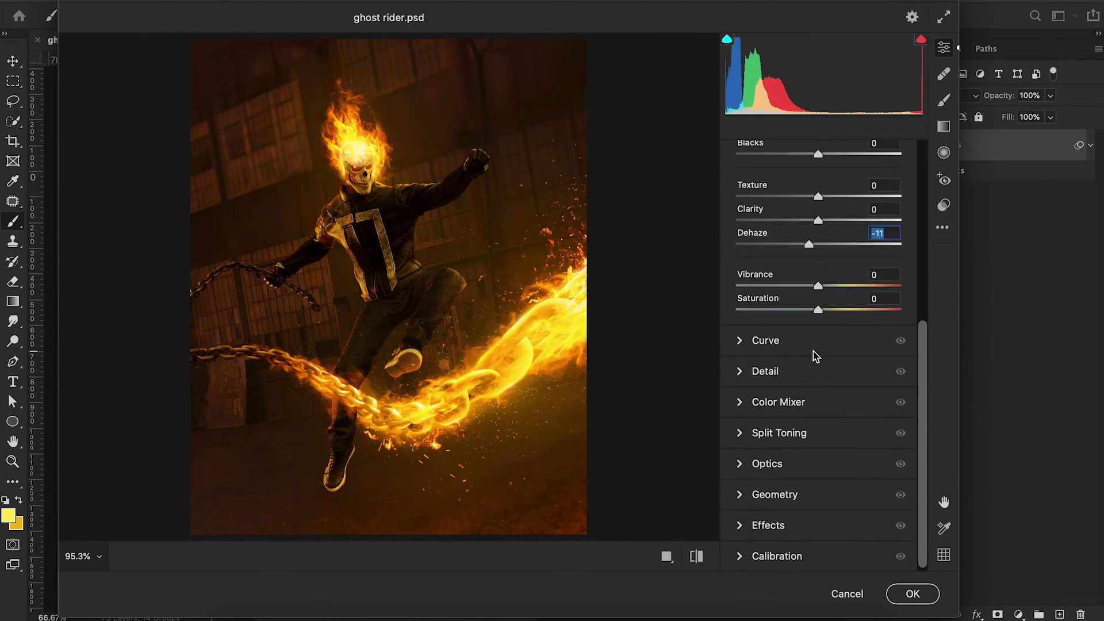
left_click(812, 358)
Step: Add a Highlight Priority vignette of -30 with Highlights at 64, soften its amount, and compare the filtered Layer 16 with the original
left_click(741, 278)
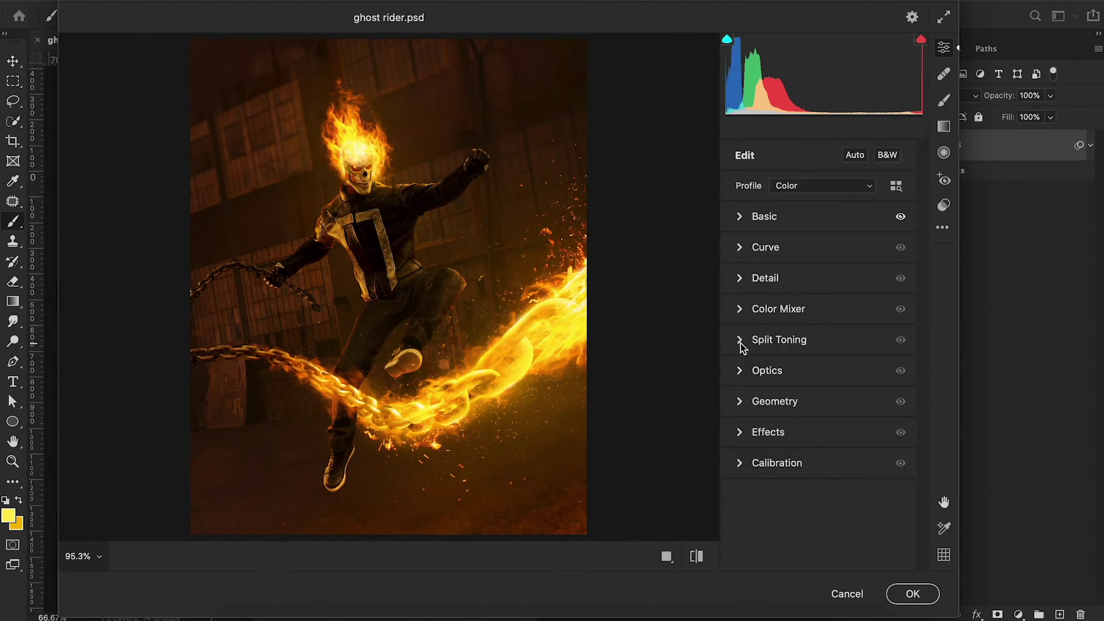
left_click(742, 432)
mouse_move(789, 391)
left_mouse_down()
mouse_move(809, 393)
mouse_move(794, 392)
left_mouse_up()
left_click_drag(743, 523, 843, 535)
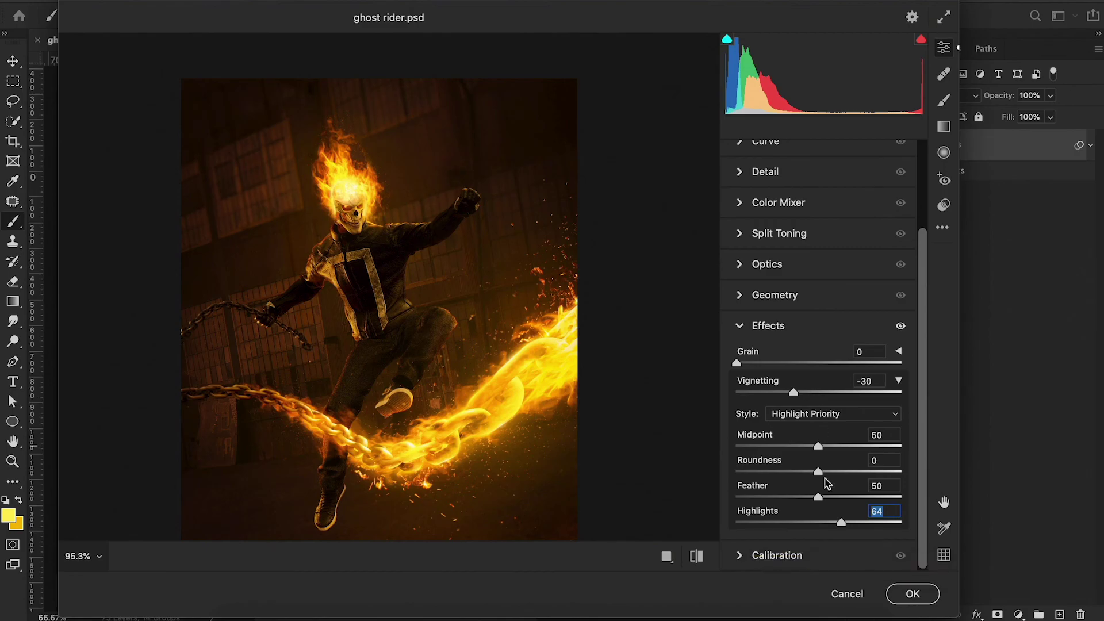
left_click_drag(792, 392, 818, 392)
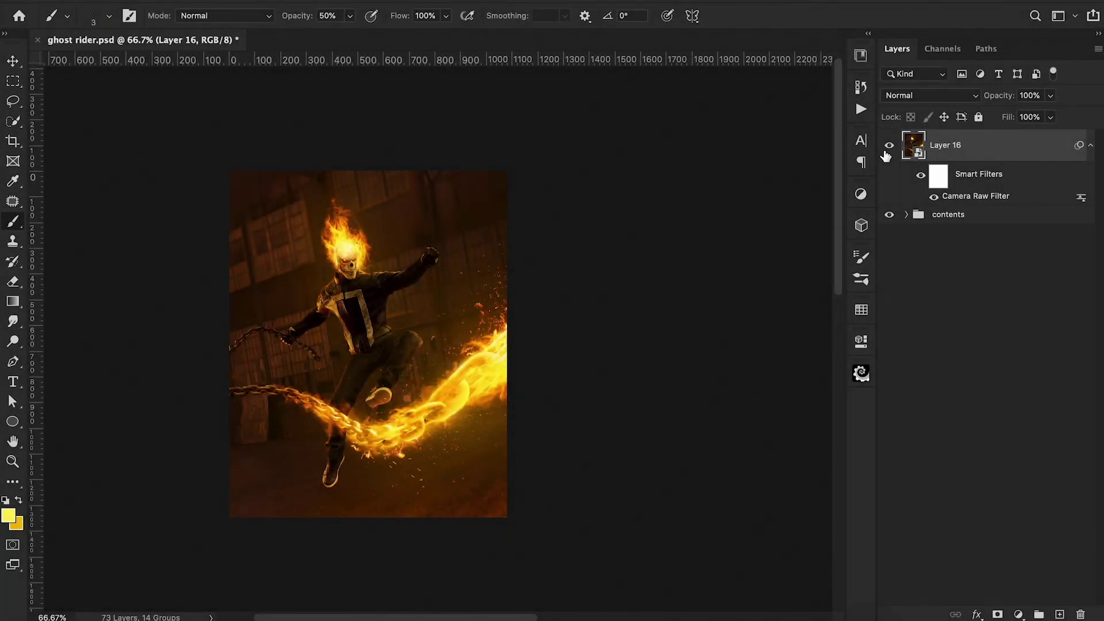
left_click(889, 146)
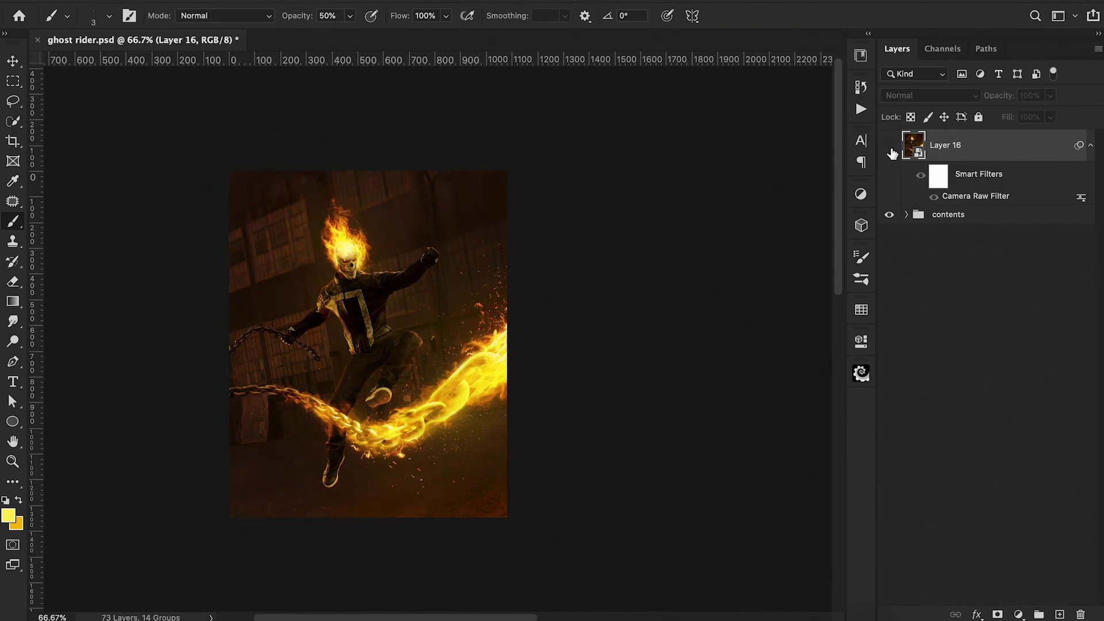
left_click(889, 147)
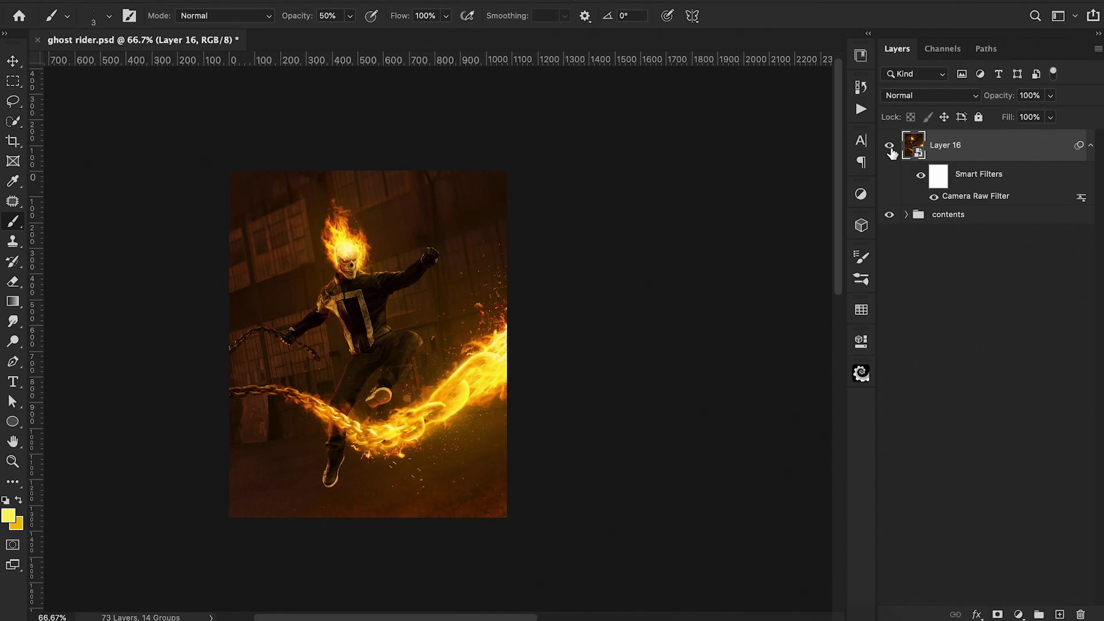